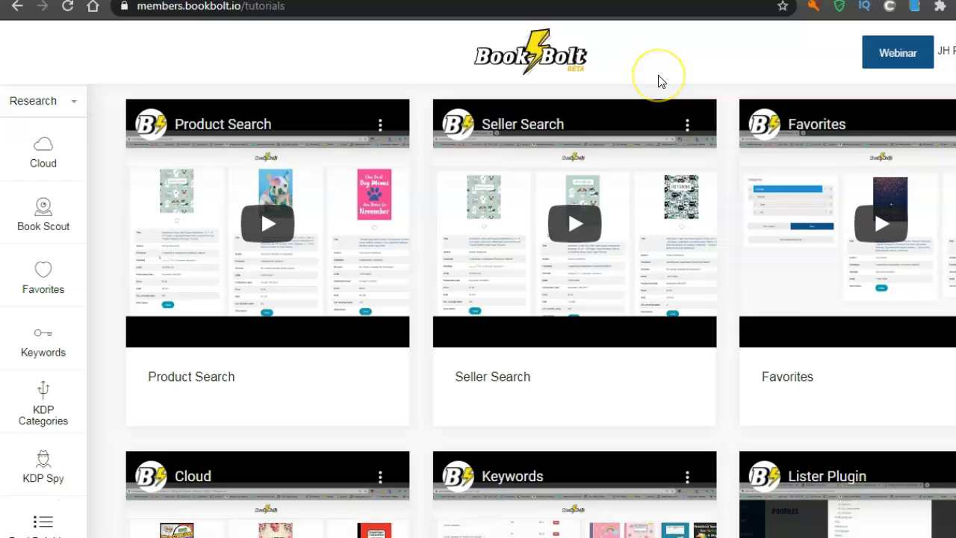
click(603, 138)
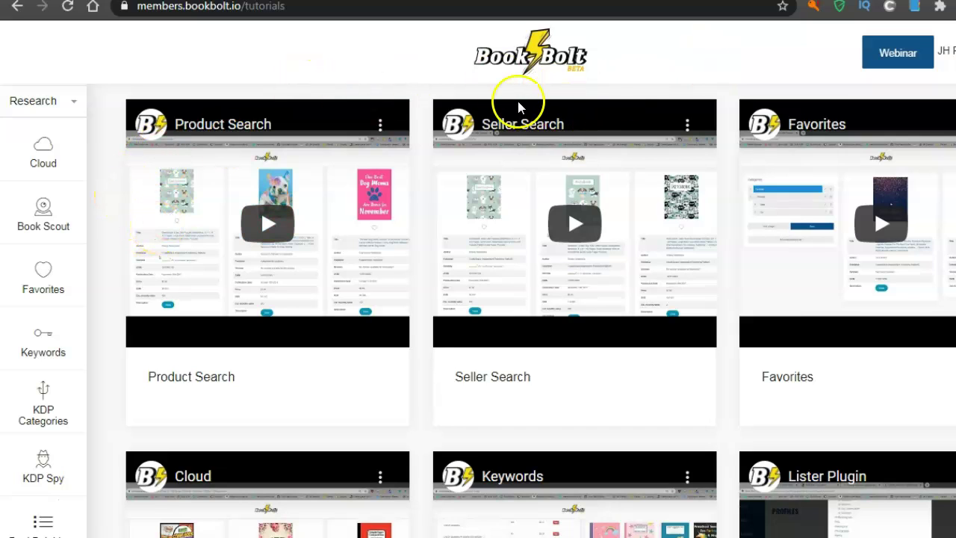
click(746, 58)
click(637, 45)
click(606, 66)
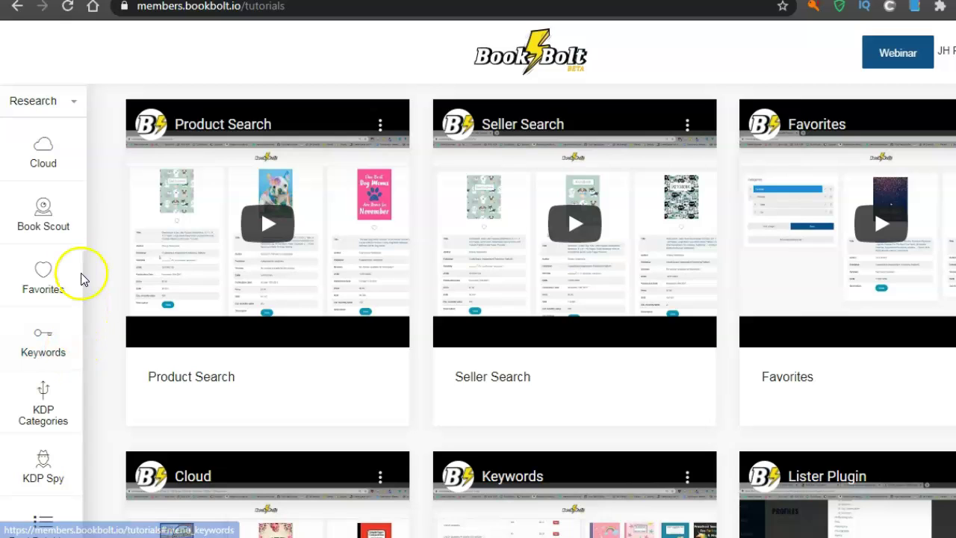
Step: Open the Cloud research tool and log in with the saved credentials
click(45, 158)
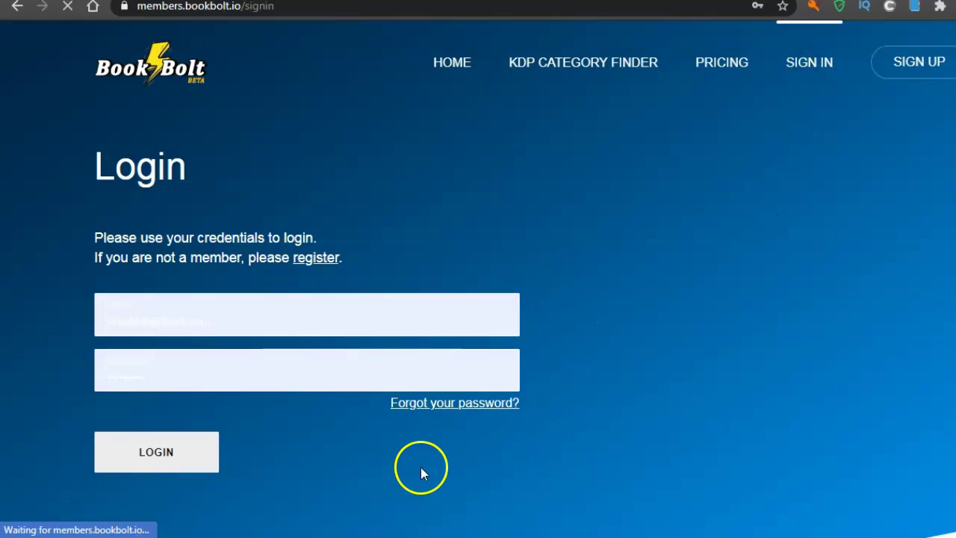
click(166, 463)
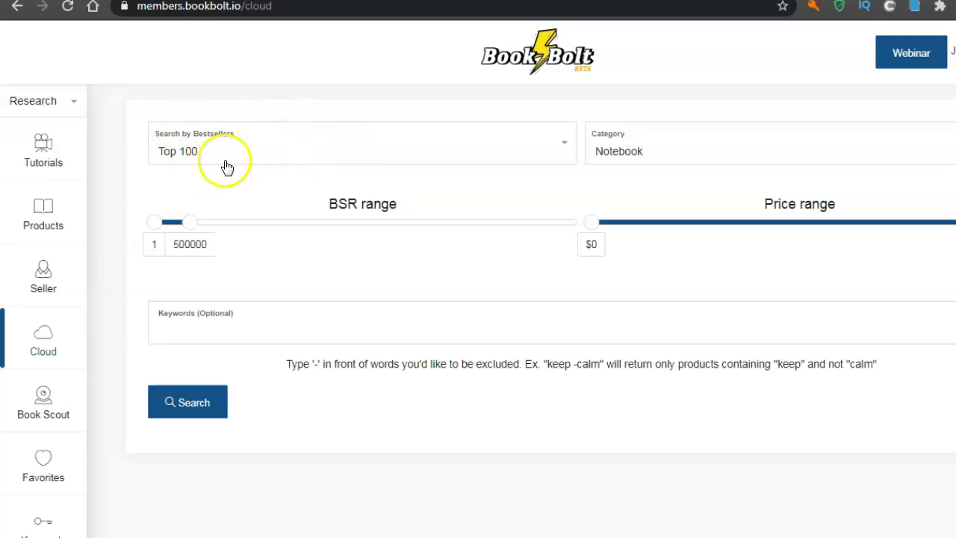
Step: Review the bestseller and category options, keep Top 100 and Notebook, and run the product search
click(566, 142)
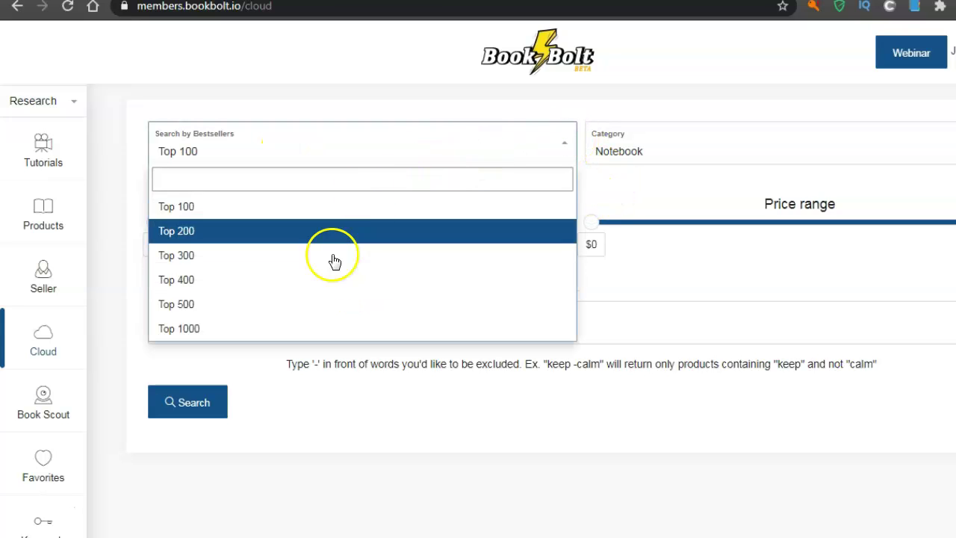
click(368, 151)
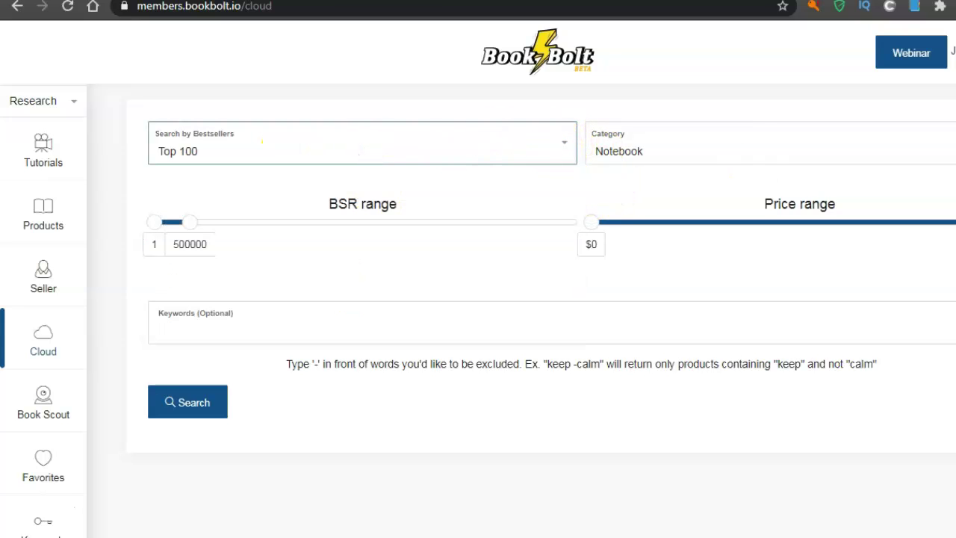
click(948, 144)
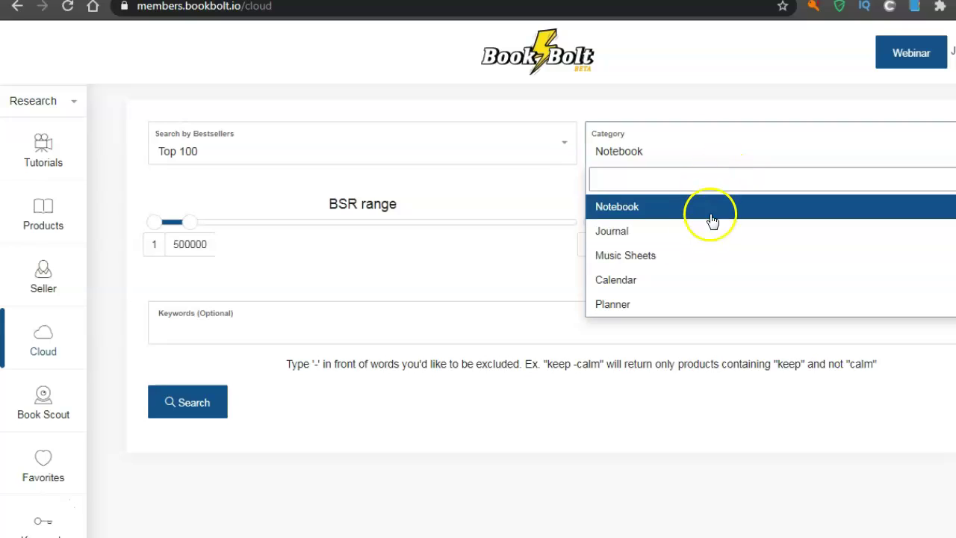
click(748, 150)
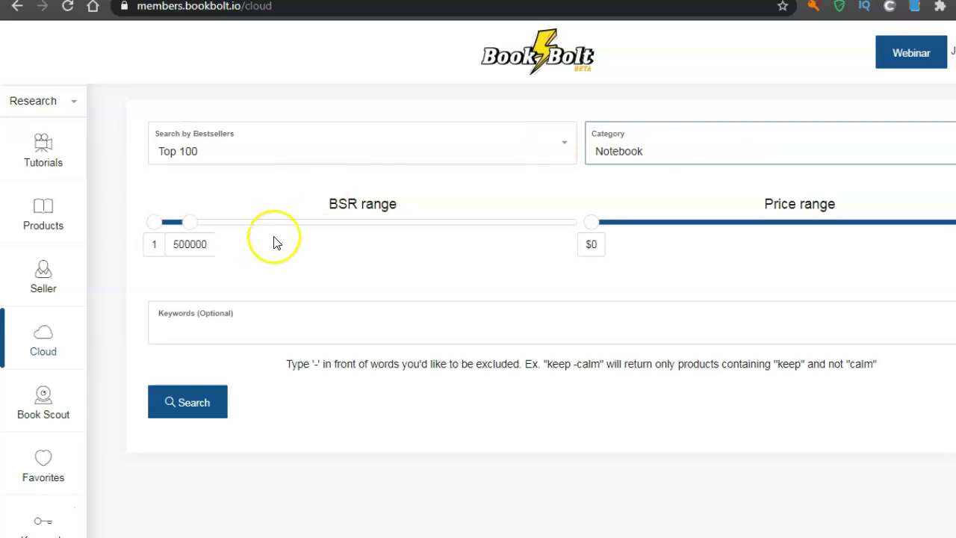
click(198, 404)
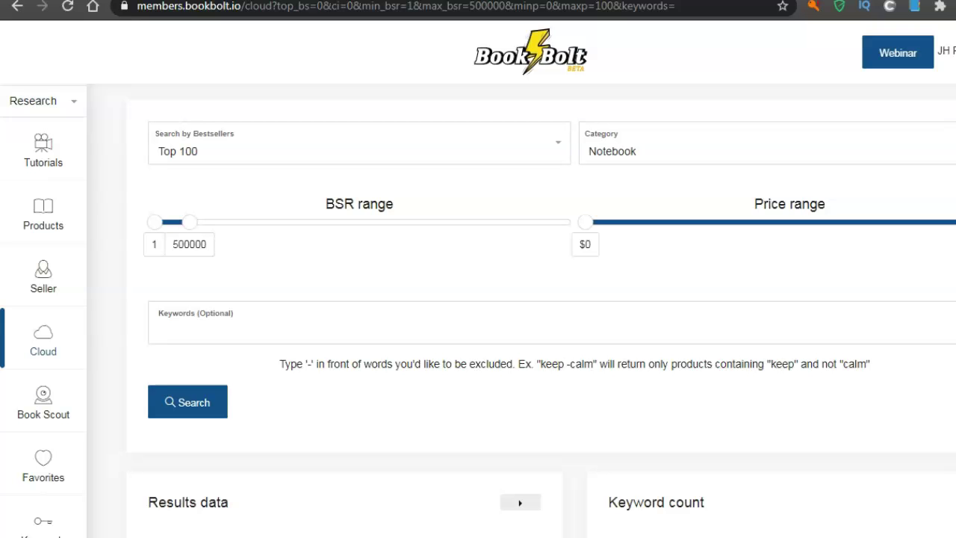
Step: Examine the listed notebooks' covers, titles, authors, reviews, ASINs, publication dates, prices, BSR and estimated sales
scroll(523, 314, down, 6)
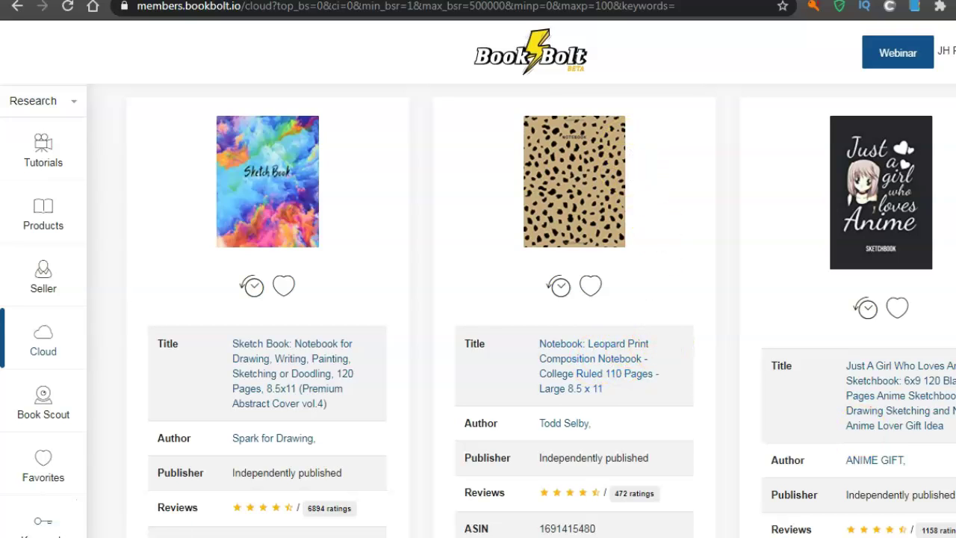
scroll(478, 314, down, 2)
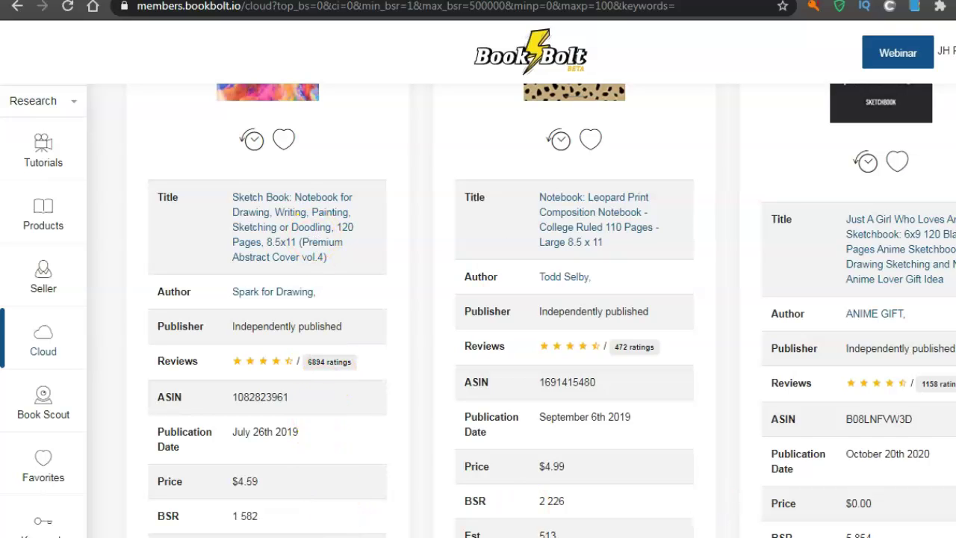
scroll(478, 314, up, 1)
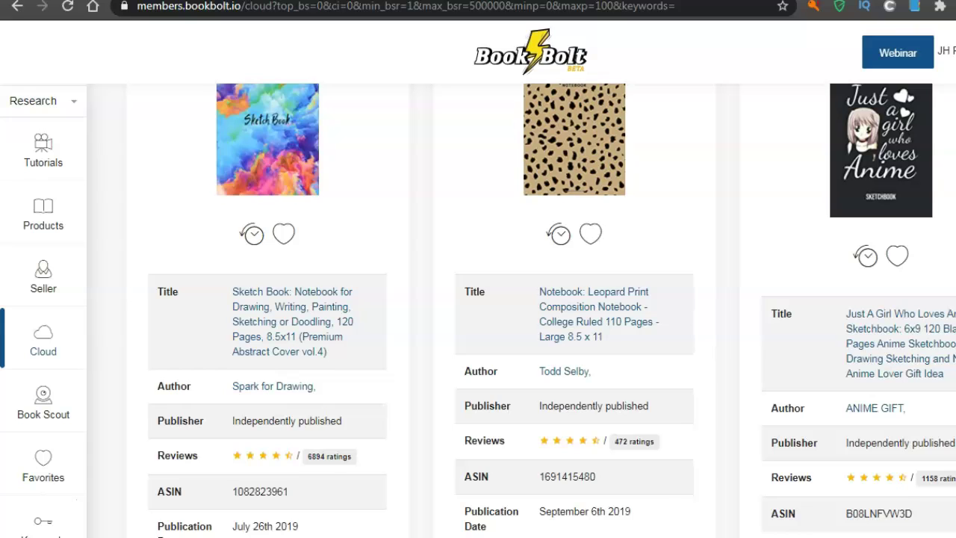
scroll(552, 310, up, 1)
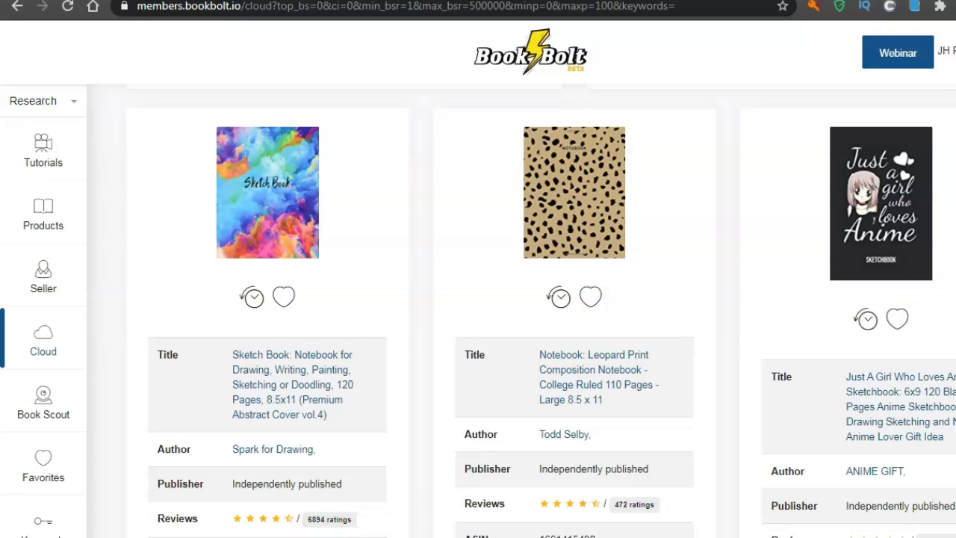
scroll(478, 313, down, 1)
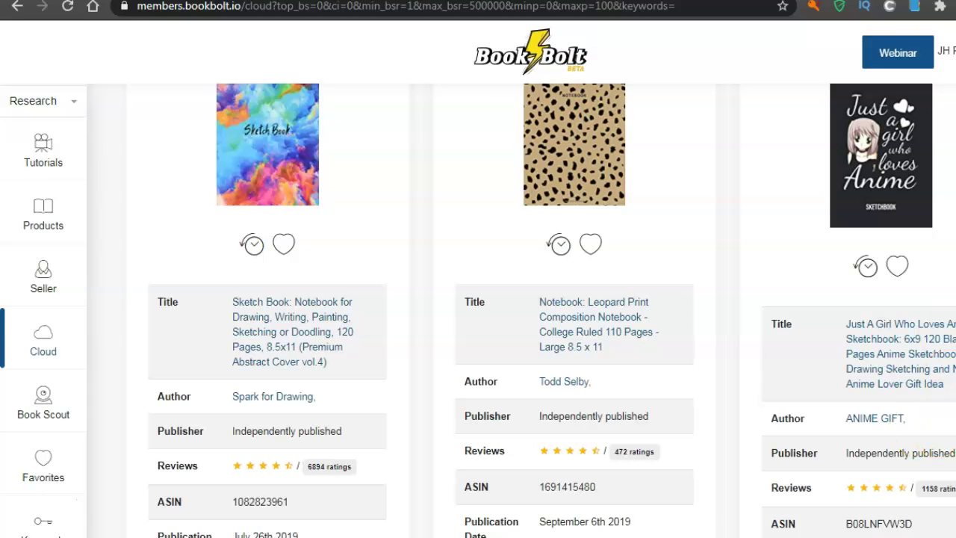
scroll(552, 310, down, 2)
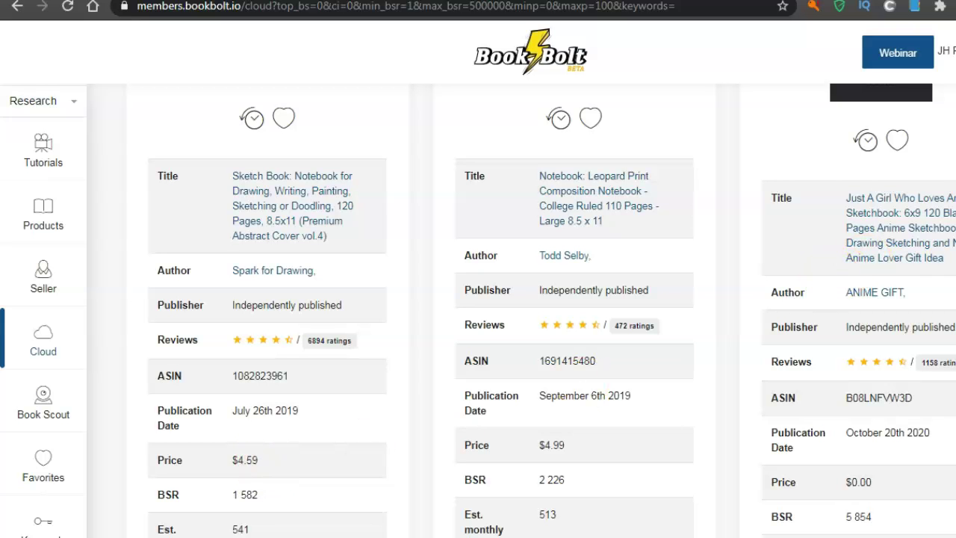
scroll(478, 309, up, 5)
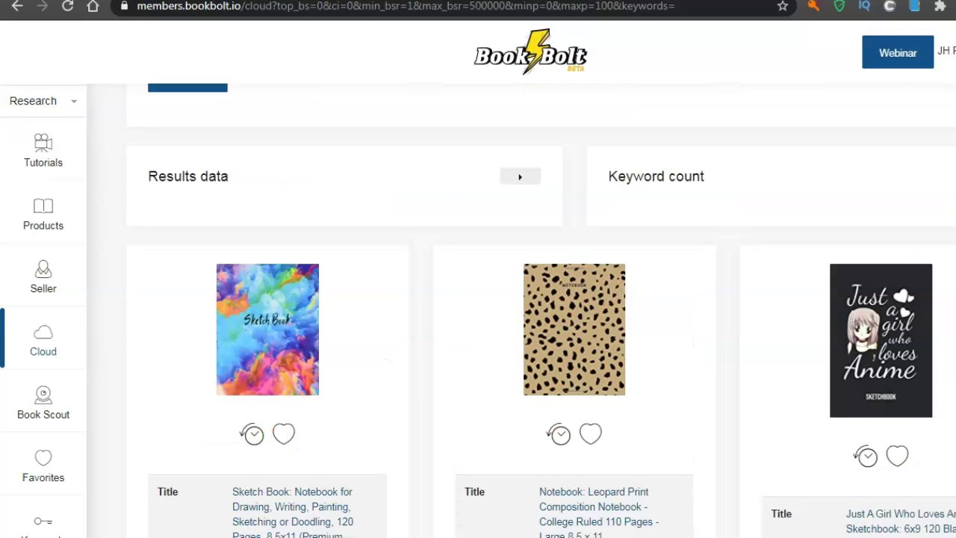
scroll(478, 310, down, 5)
scroll(478, 310, up, 4)
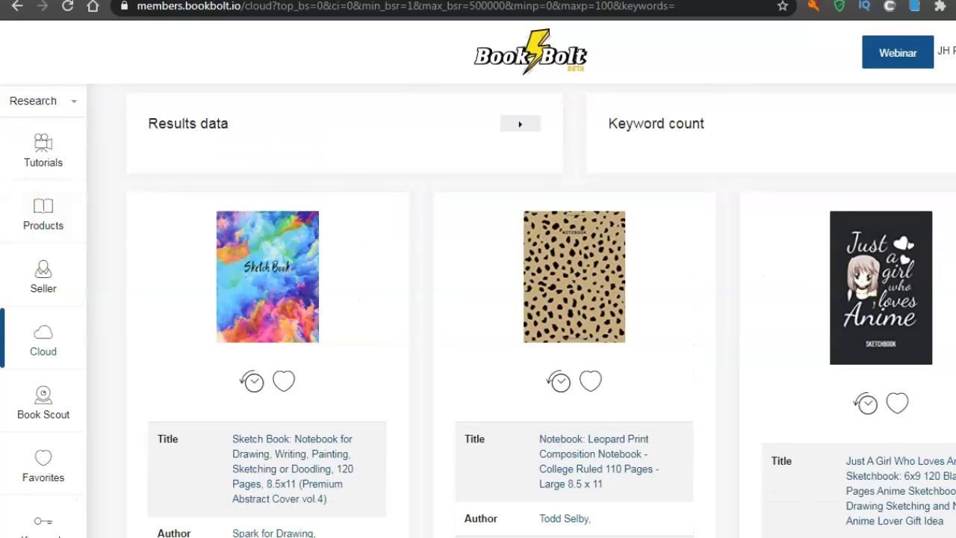
scroll(478, 310, down, 9)
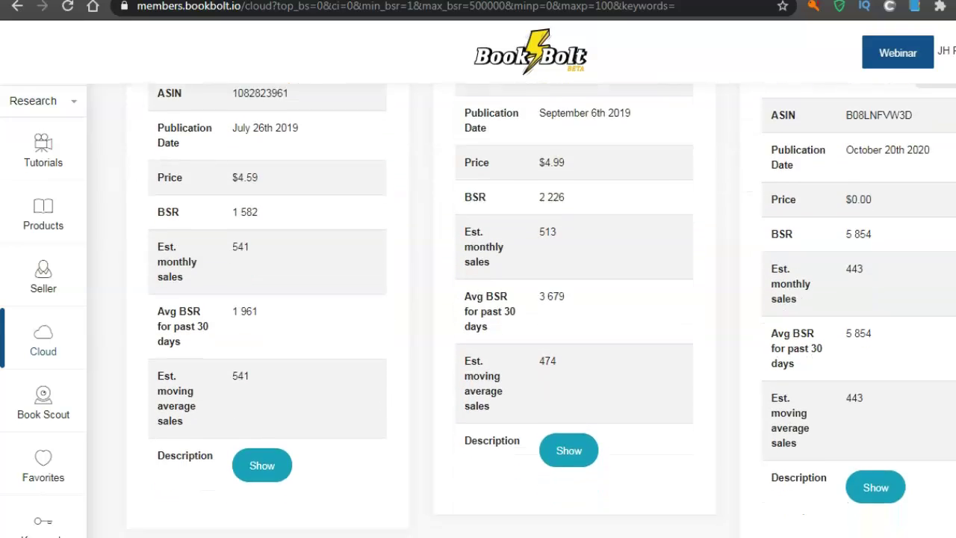
scroll(802, 512, down, 2)
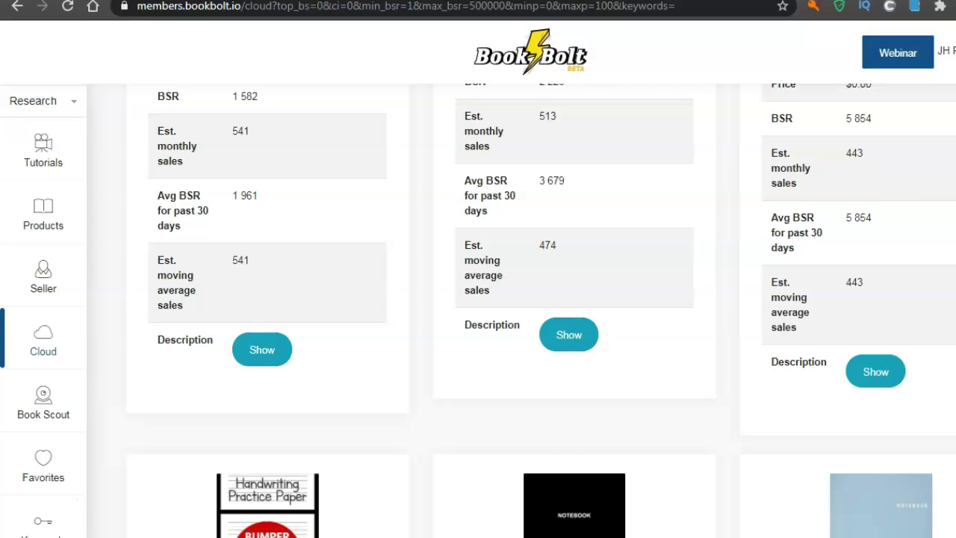
scroll(478, 299, up, 2)
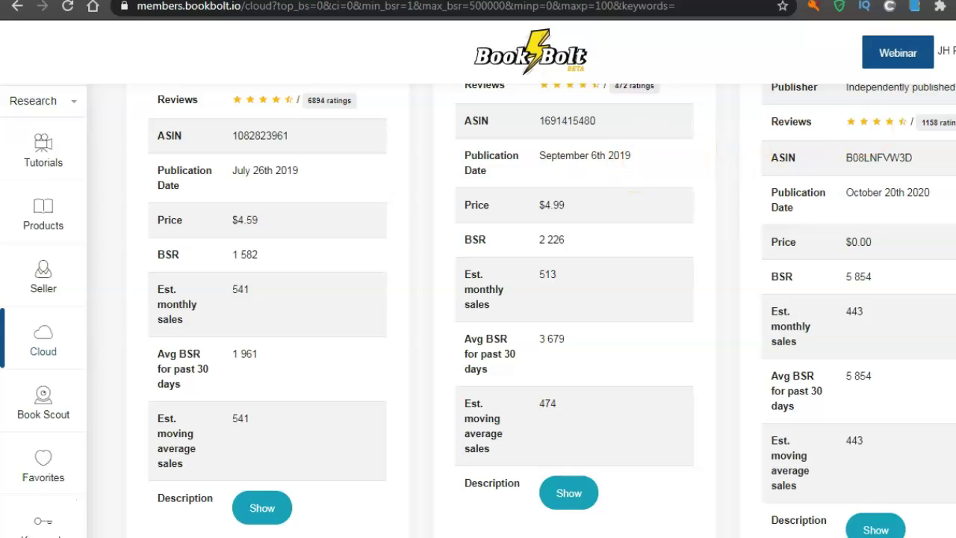
scroll(541, 310, down, 2)
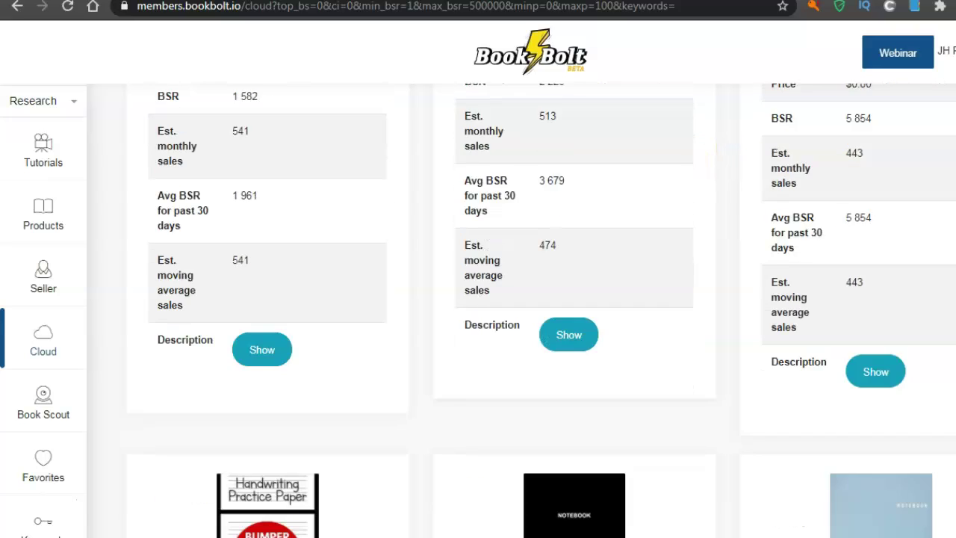
Step: Save the colourful abstract Sketch Book, the first result, to the Favorites category
scroll(522, 310, up, 10)
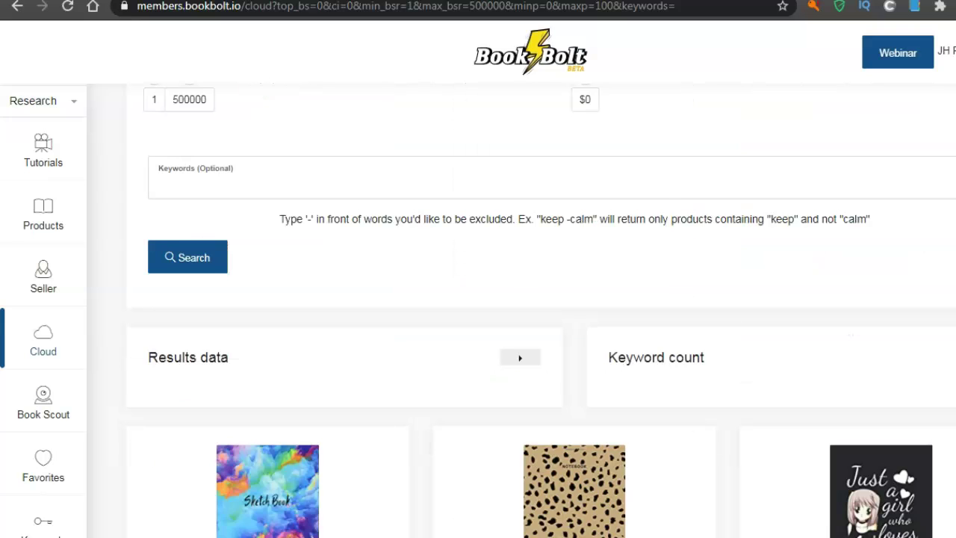
scroll(542, 310, down, 2)
scroll(542, 310, down, 3)
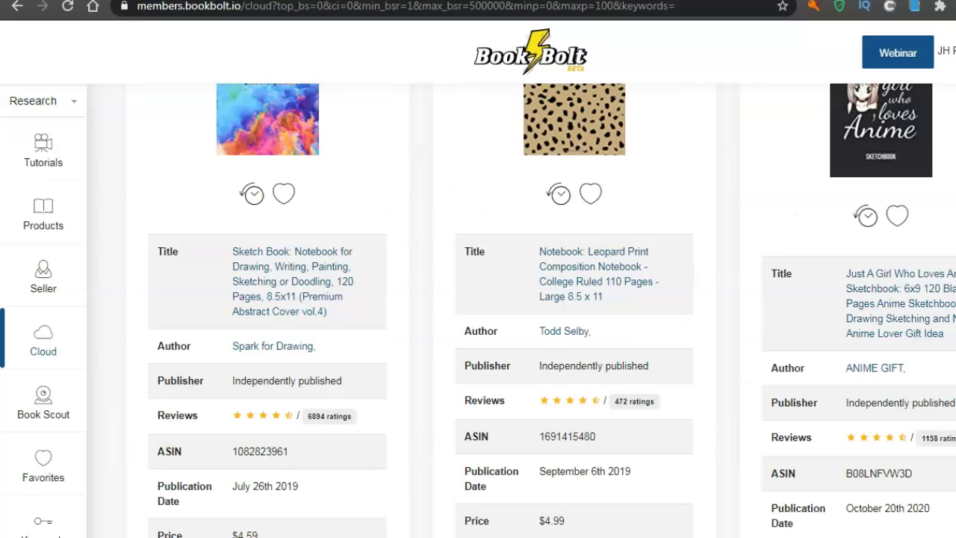
scroll(522, 309, up, 1)
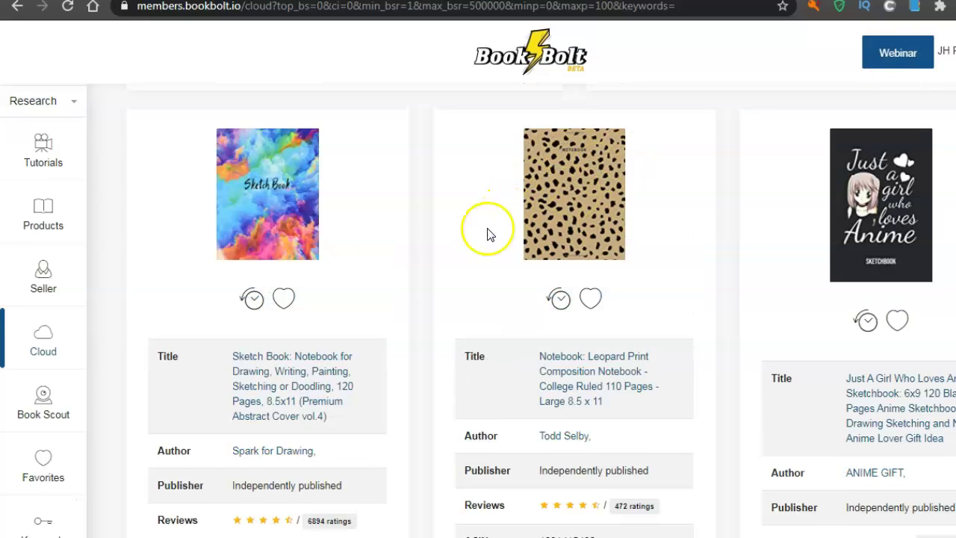
click(284, 299)
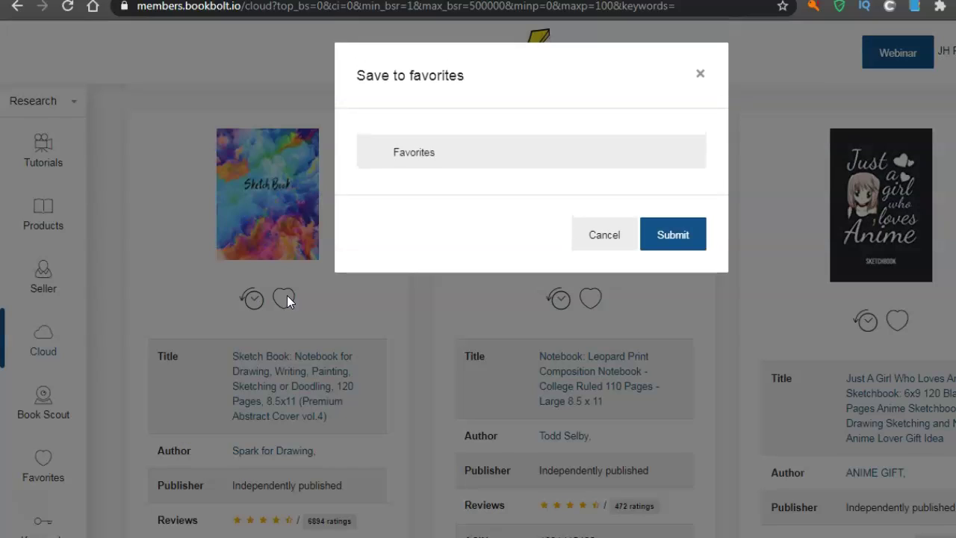
click(549, 156)
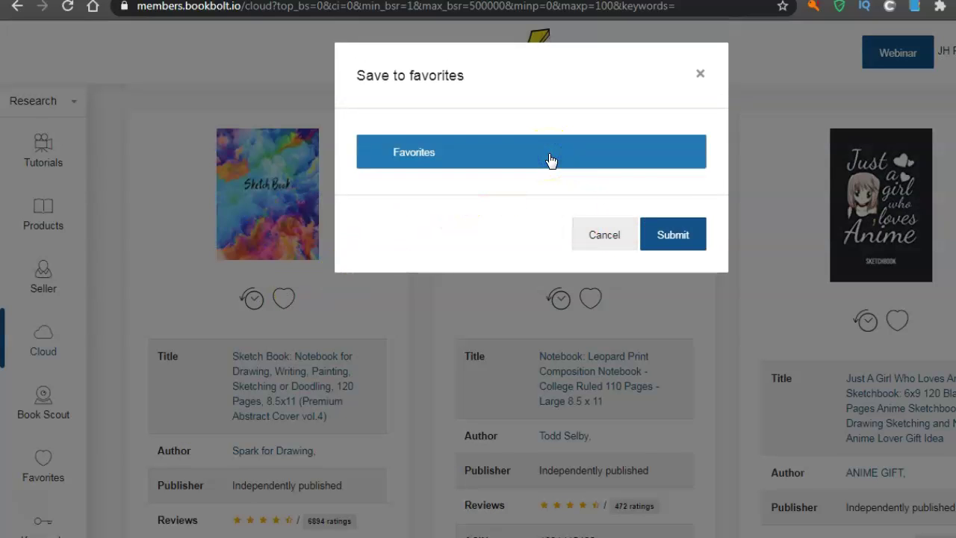
click(672, 236)
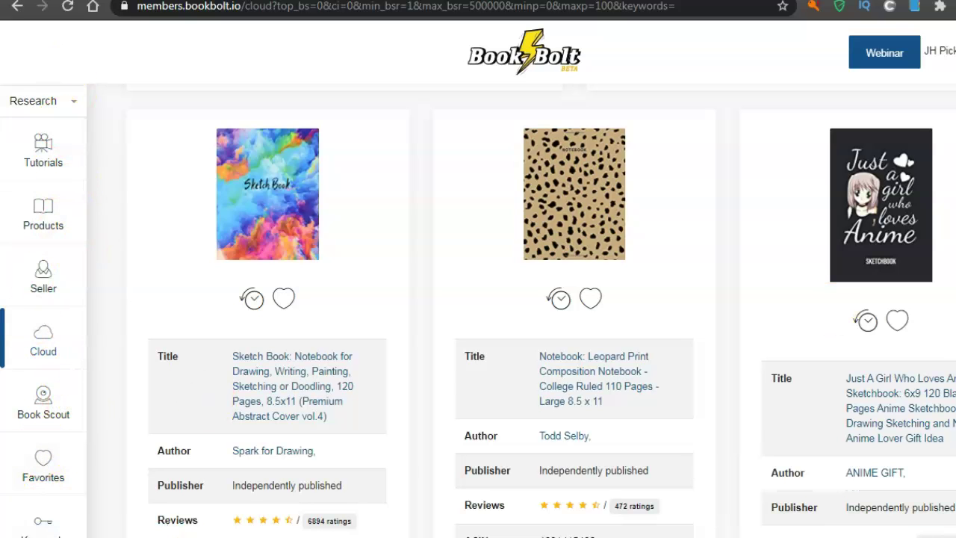
Step: Show the full description of the first result, the Sketch Book, and read it along with its sales data
scroll(308, 119, down, 3)
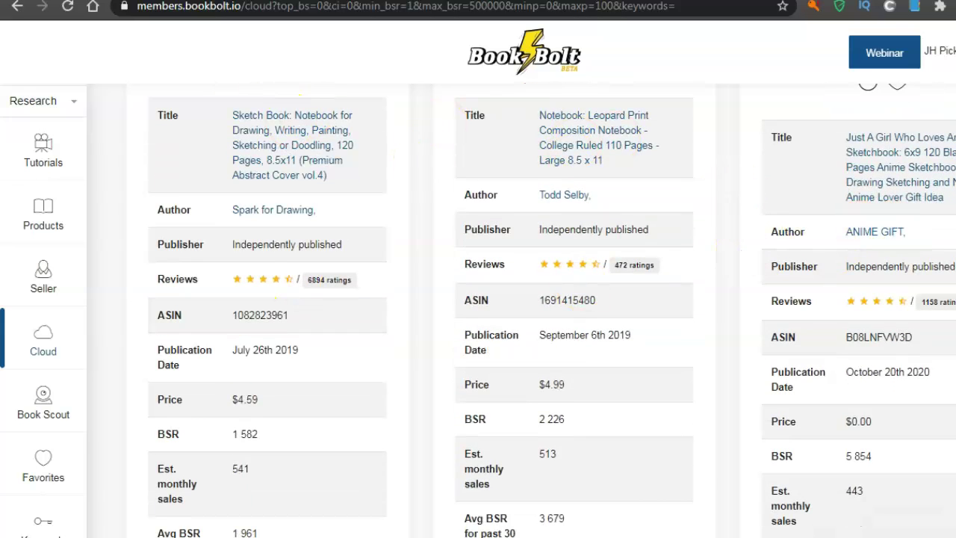
scroll(552, 310, down, 2)
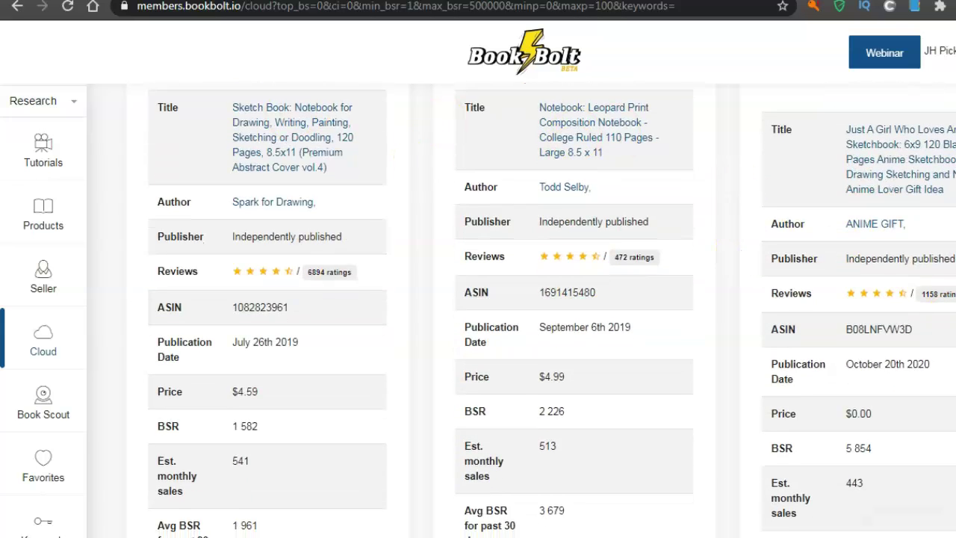
scroll(552, 311, down, 1)
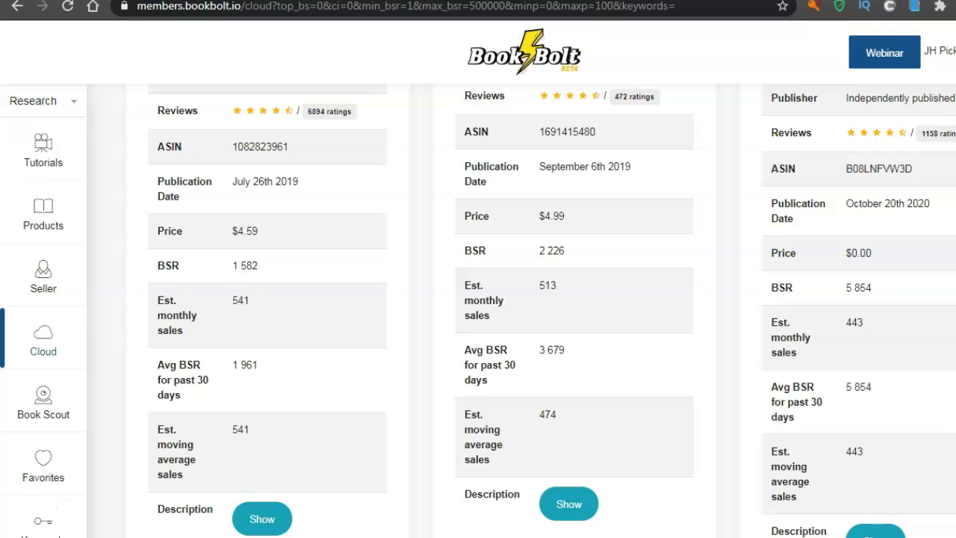
scroll(552, 310, down, 2)
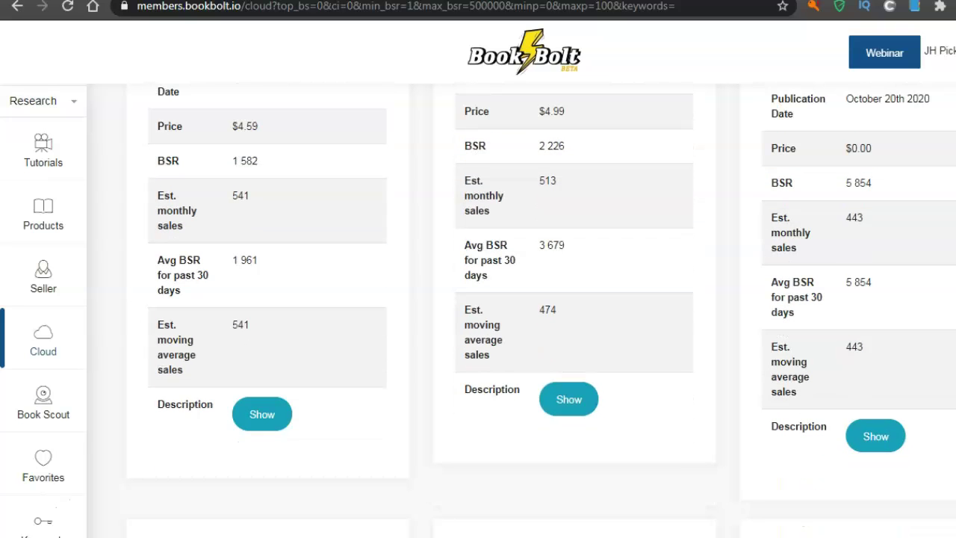
click(272, 420)
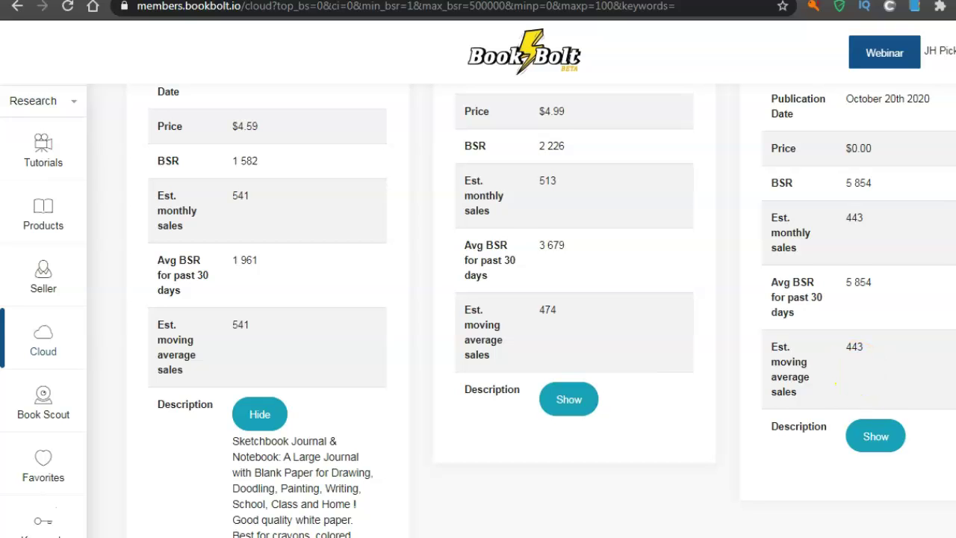
scroll(552, 310, down, 3)
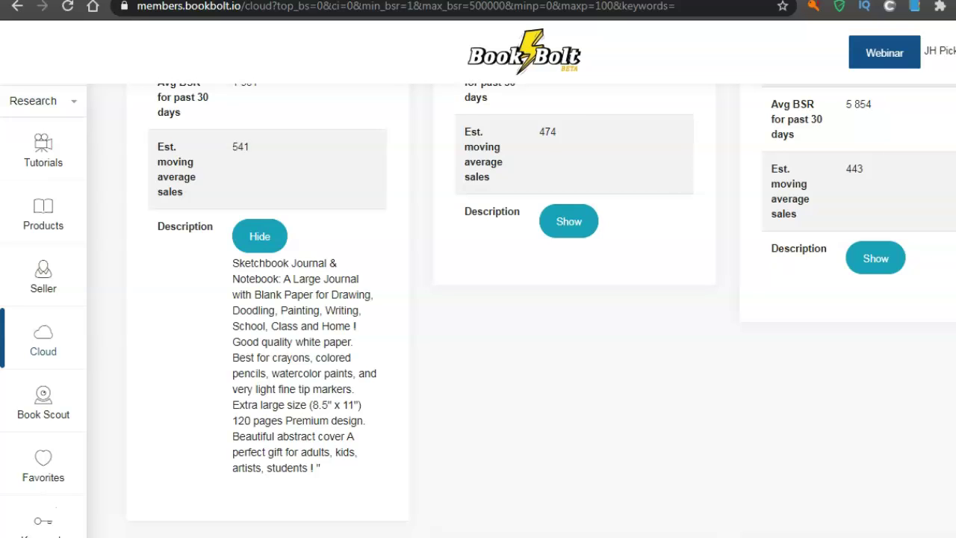
Step: Review the BSR and price history chart of the first result, the colourful Sketch Book, and close it
scroll(477, 299, up, 10)
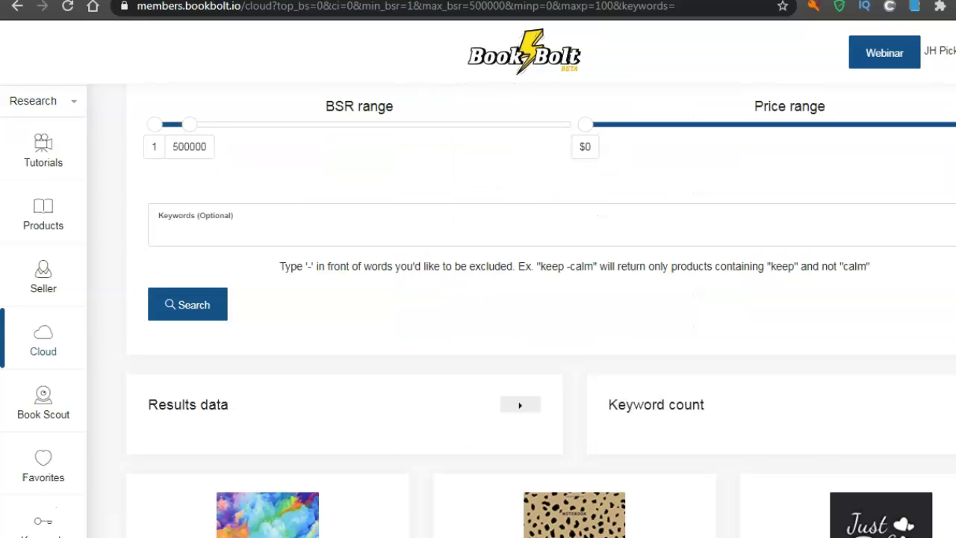
scroll(260, 379, down, 4)
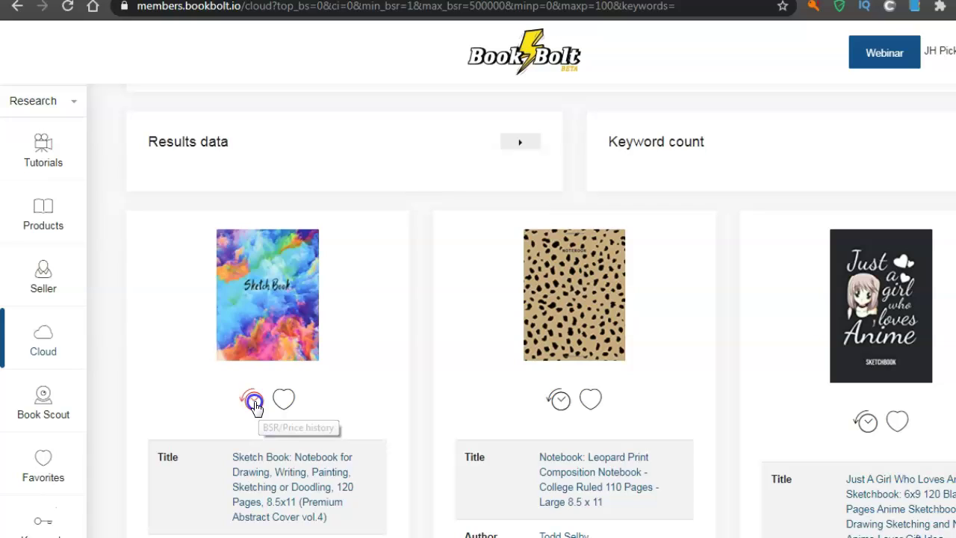
click(254, 403)
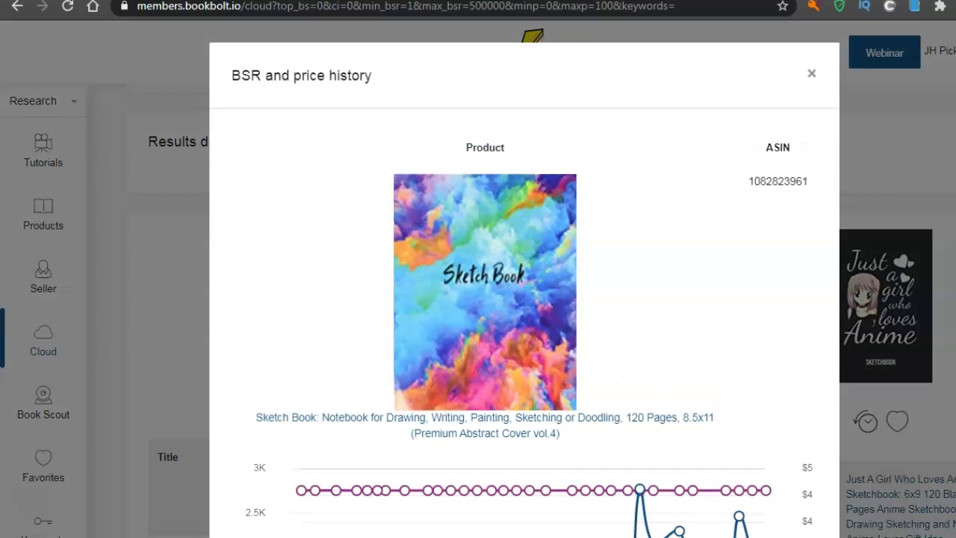
scroll(386, 305, down, 3)
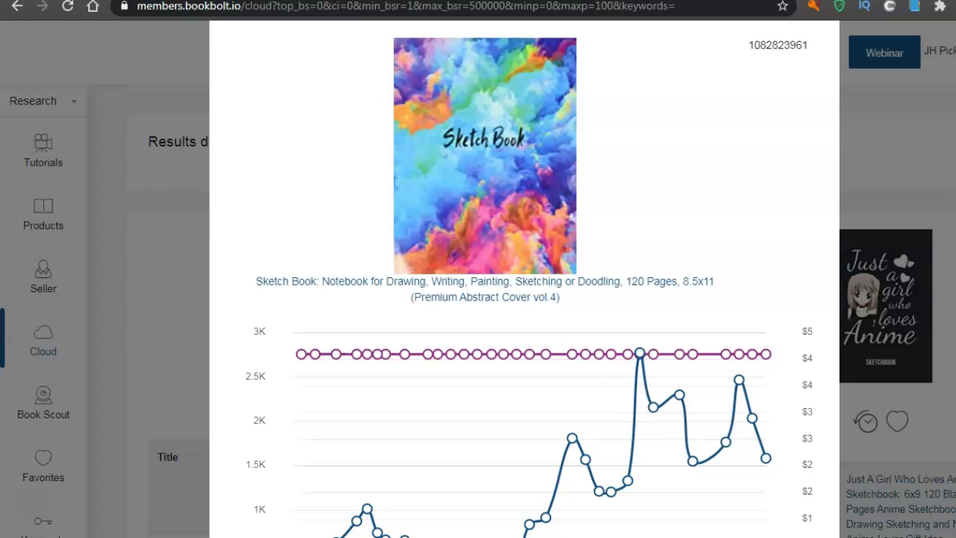
scroll(365, 515, down, 2)
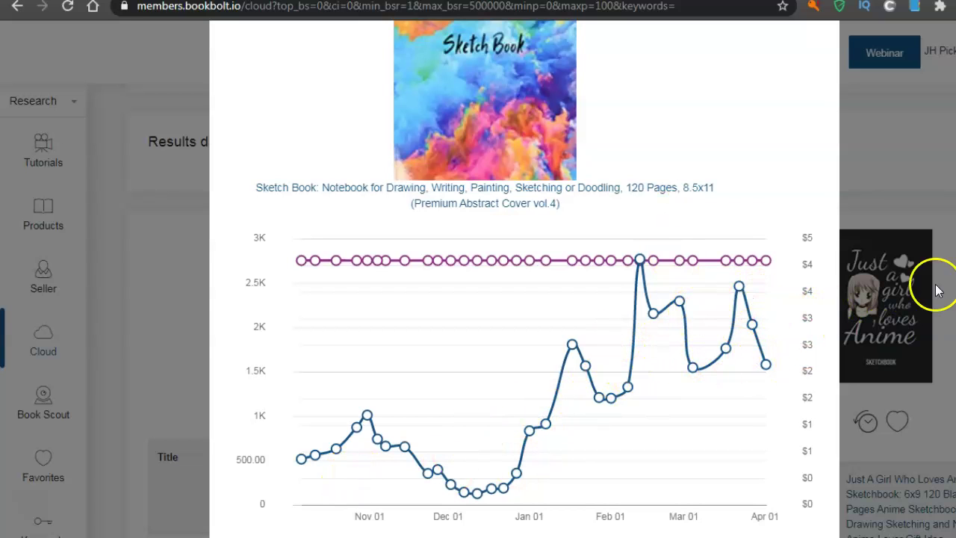
scroll(524, 298, up, 3)
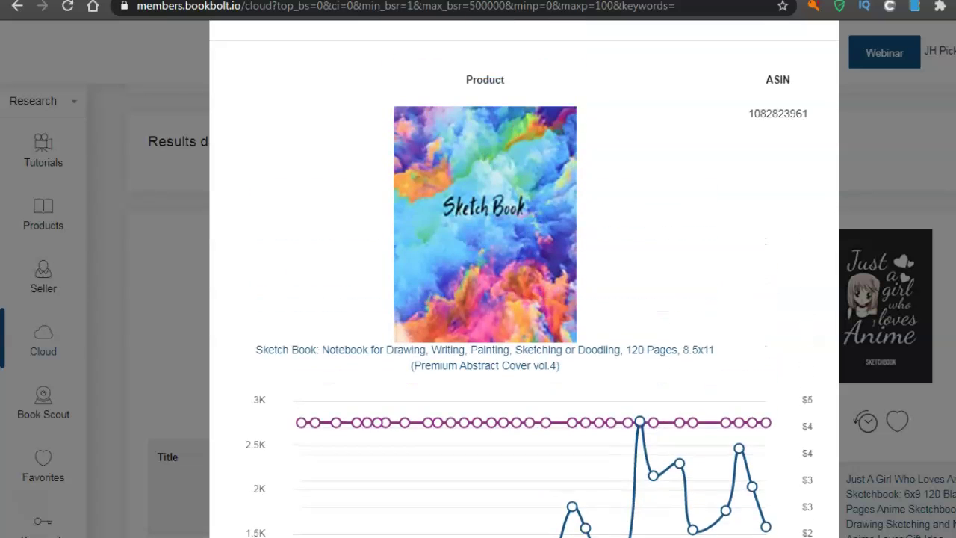
click(812, 77)
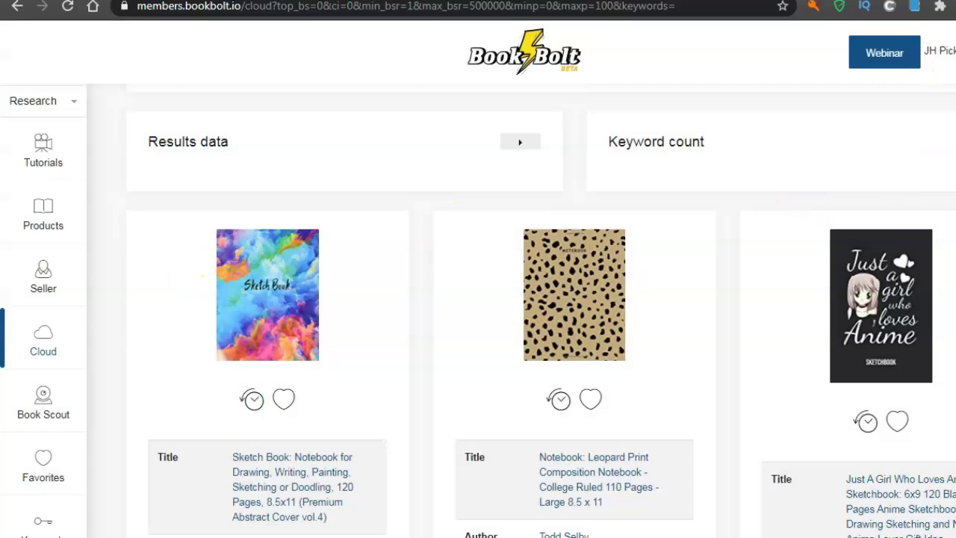
Step: Switch to the Book Bolt designer through the account options and log in with the saved credentials
click(949, 52)
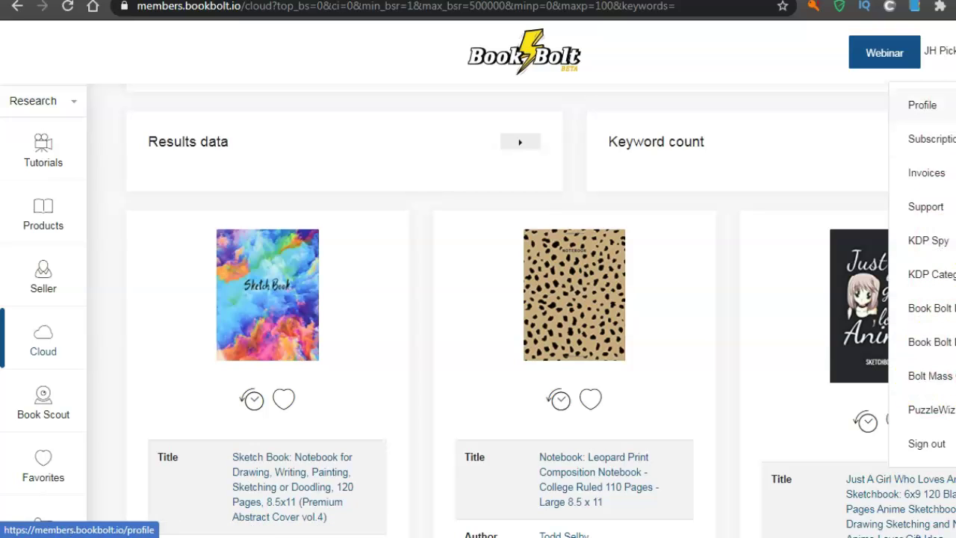
click(939, 415)
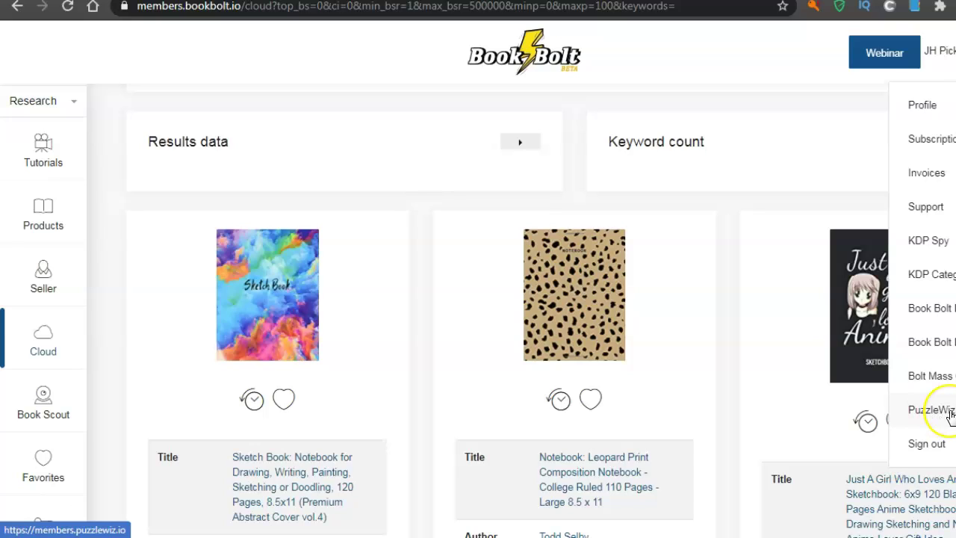
click(946, 421)
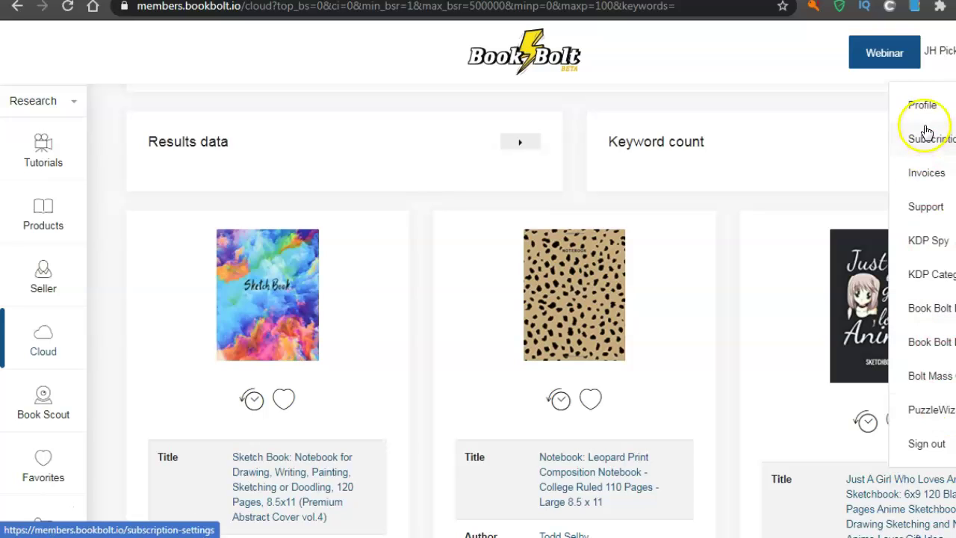
click(932, 343)
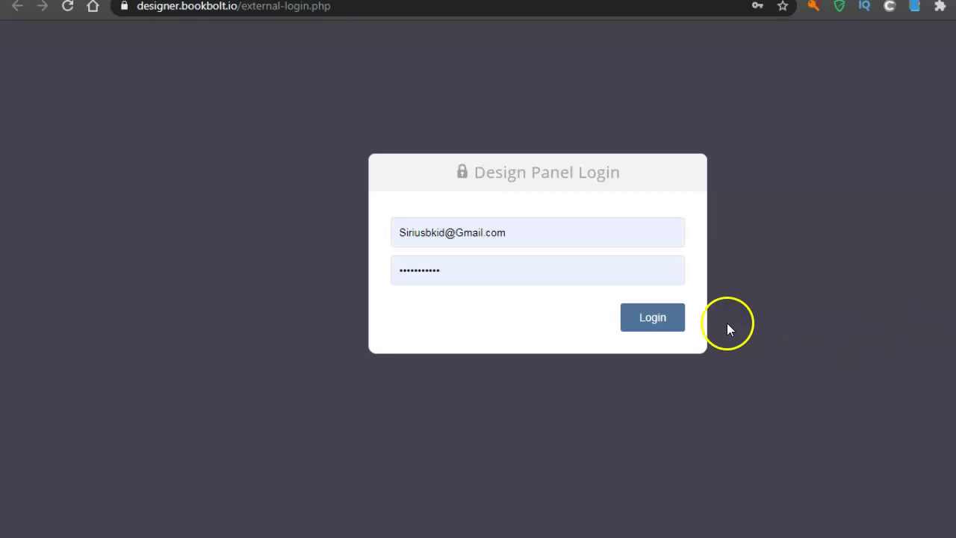
click(668, 326)
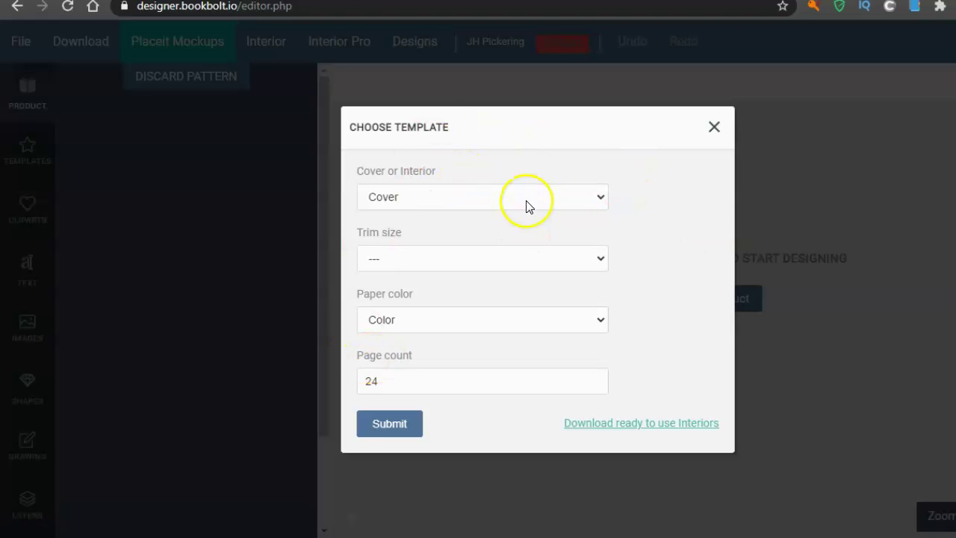
Step: Set the cover template's trim size to 8.5 x 11 in and keep Color as the paper color
click(601, 258)
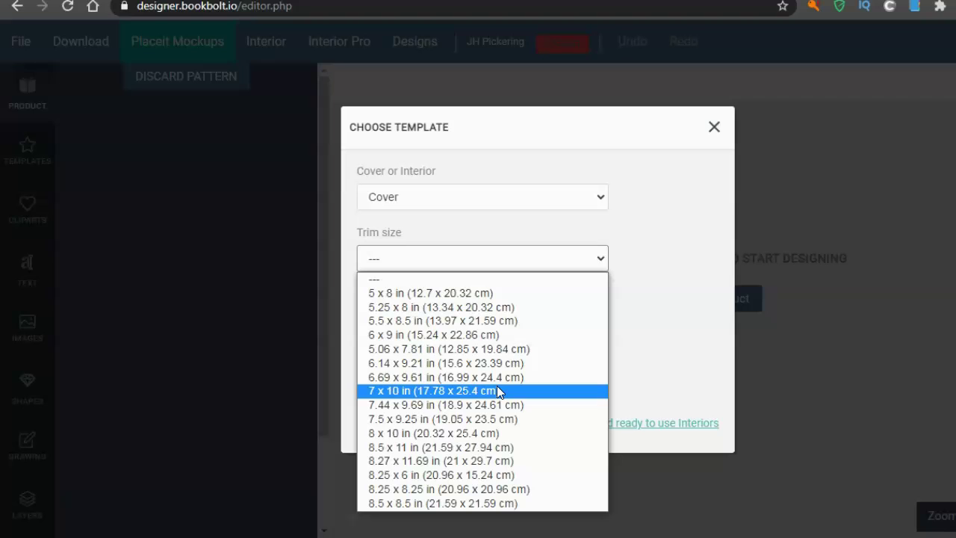
click(484, 445)
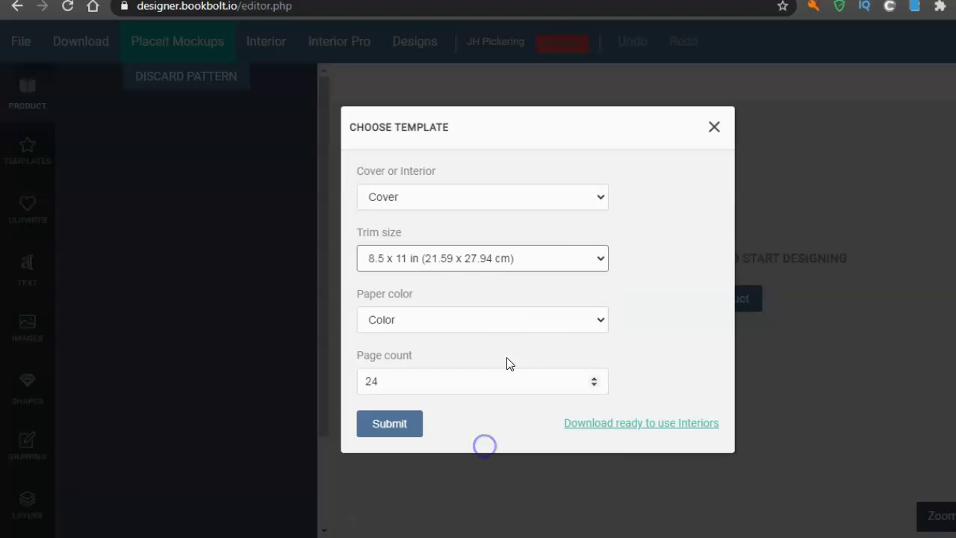
click(600, 319)
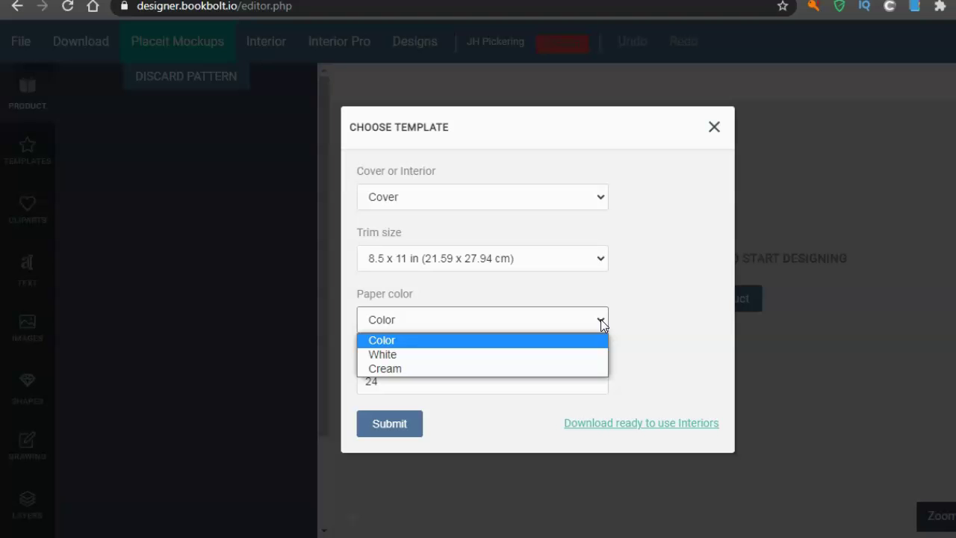
click(590, 338)
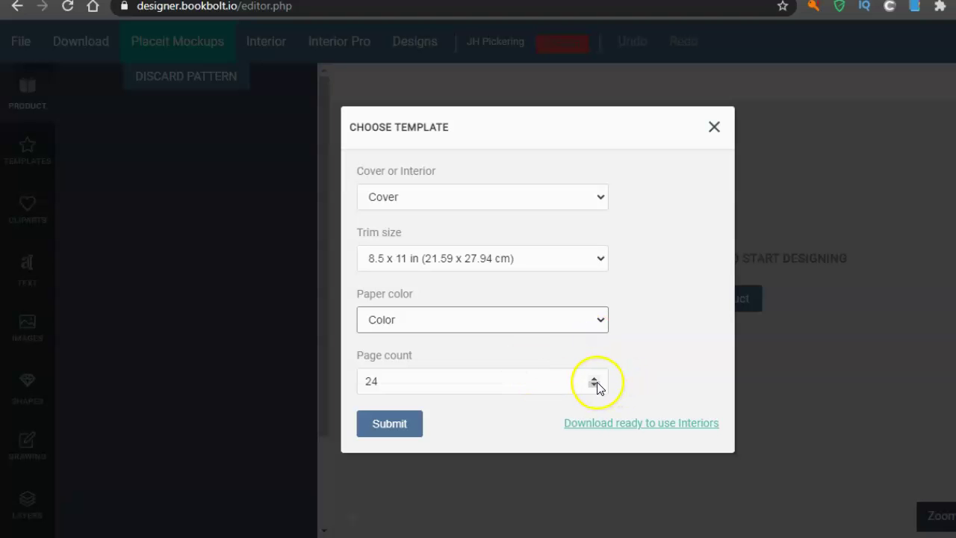
Step: Set the template's page count to 100 and create the cover product
click(591, 377)
click(592, 377)
click(592, 377)
click(591, 377)
click(591, 377)
click(591, 377)
click(591, 377)
click(591, 377)
click(593, 386)
click(593, 386)
click(594, 386)
click(593, 386)
click(593, 386)
click(594, 386)
click(380, 430)
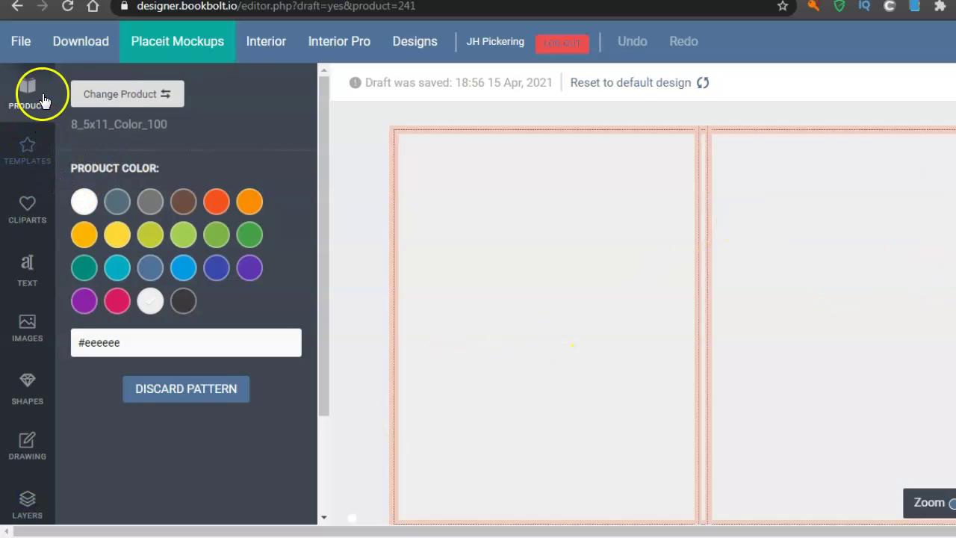
Step: Search the image resources for "sketches"
click(179, 45)
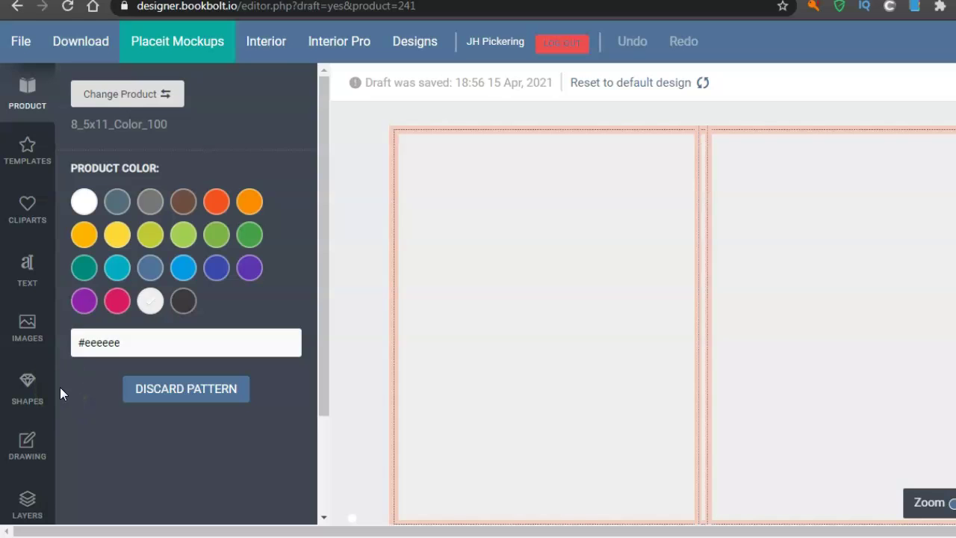
click(26, 333)
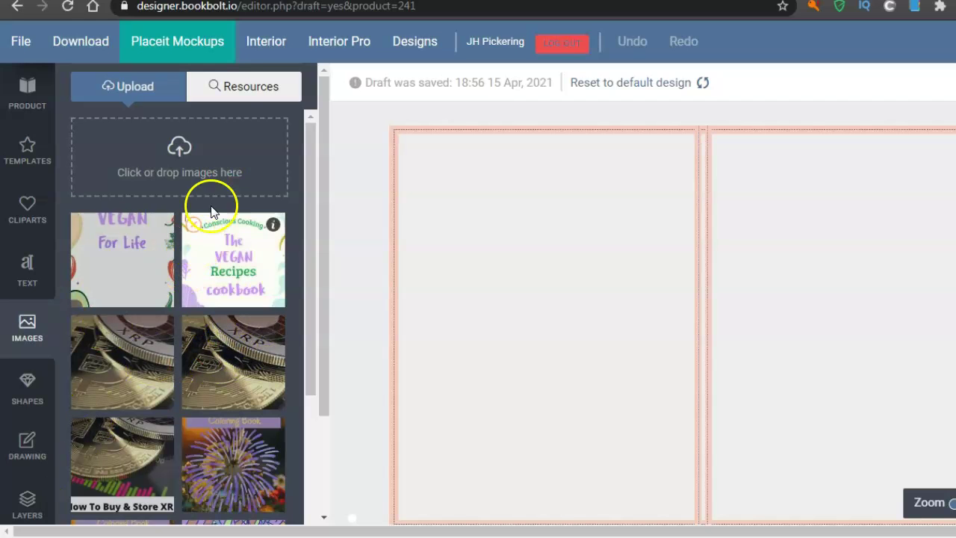
click(258, 88)
click(171, 130)
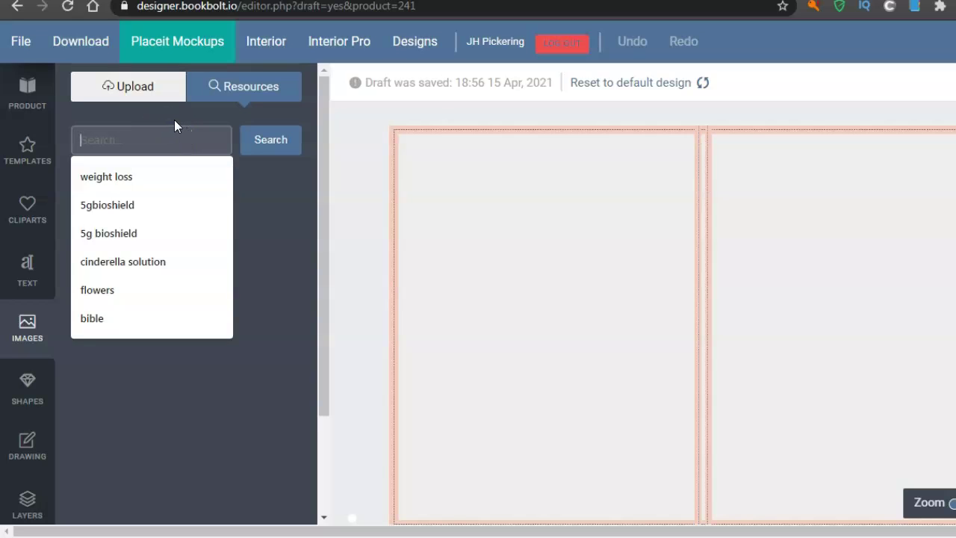
text(sketches)
click(257, 146)
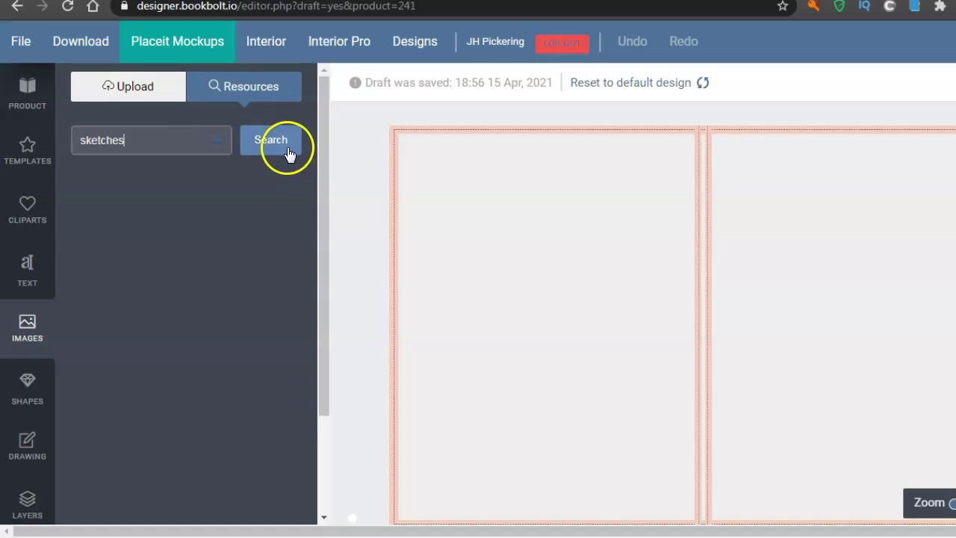
click(276, 138)
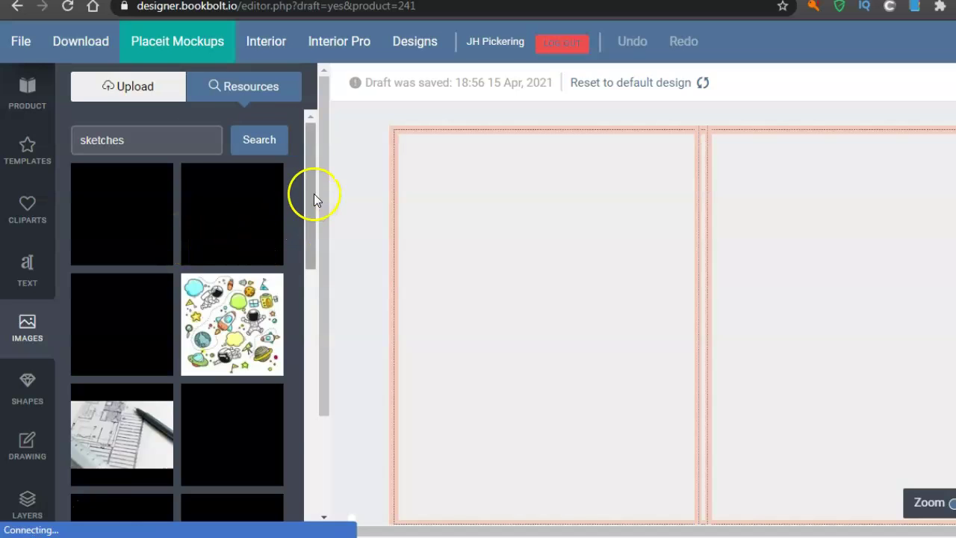
Step: Browse the sketch image results and add the bee with the dashed flight trail to the cover
drag(314, 190, 316, 203)
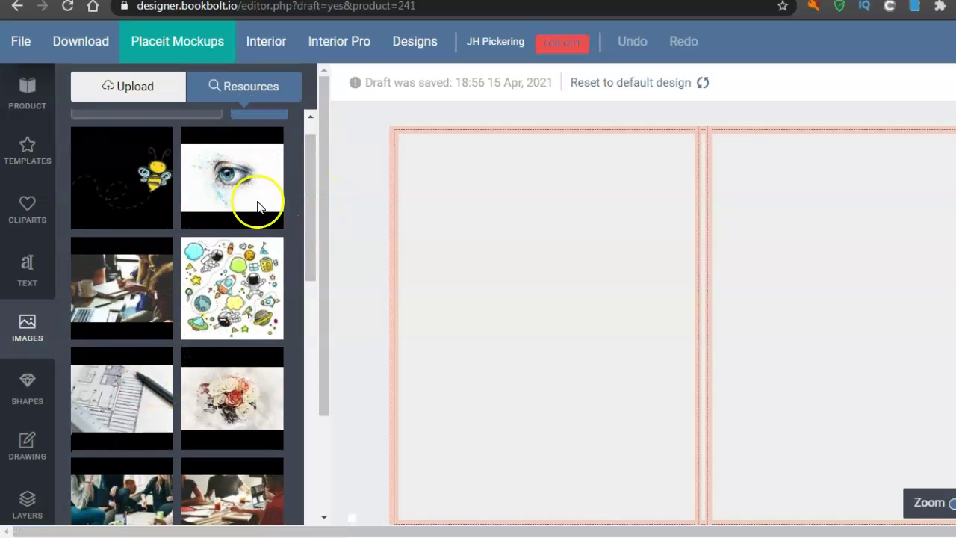
mouse_move(307, 216)
mouse_down()
mouse_move(318, 331)
mouse_move(309, 466)
mouse_up()
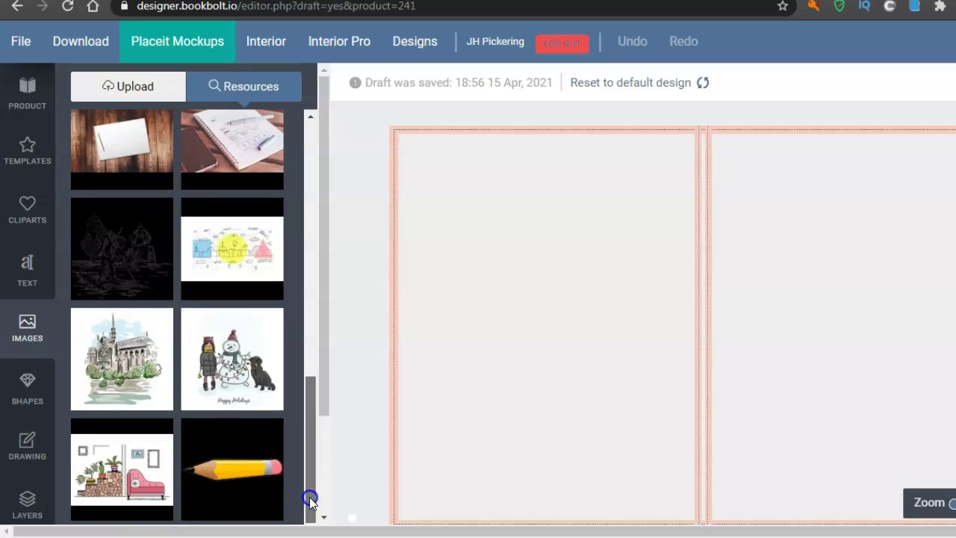
drag(311, 508, 310, 508)
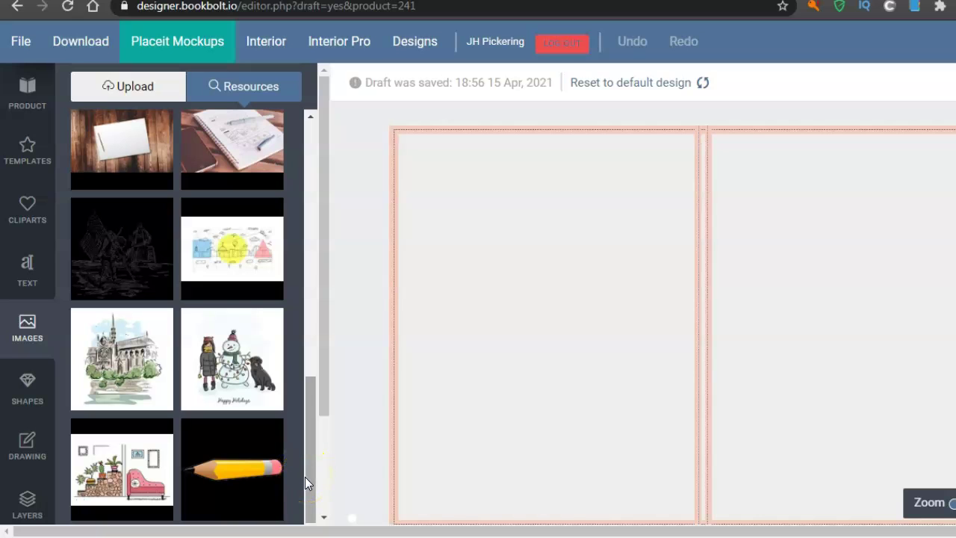
mouse_move(305, 476)
mouse_down()
mouse_move(323, 281)
mouse_move(317, 208)
mouse_up()
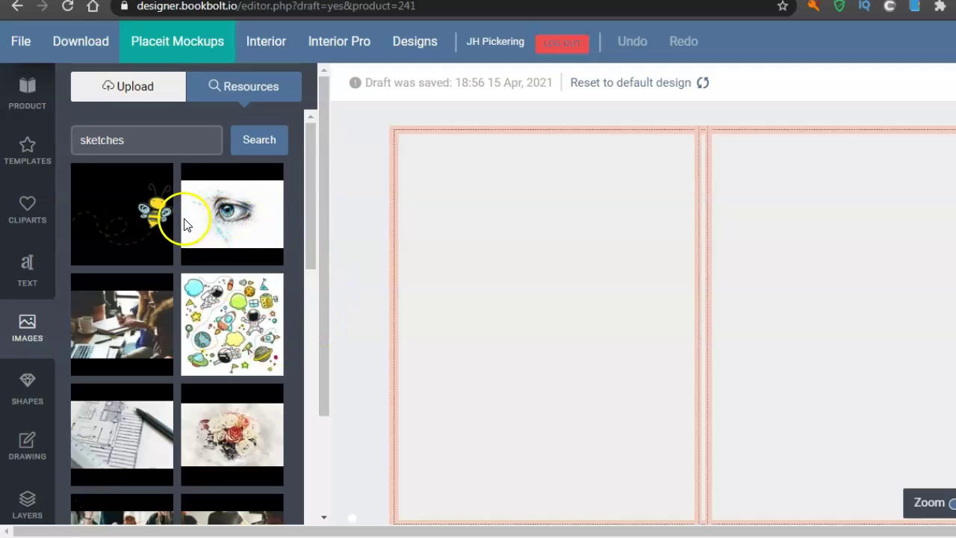
click(127, 215)
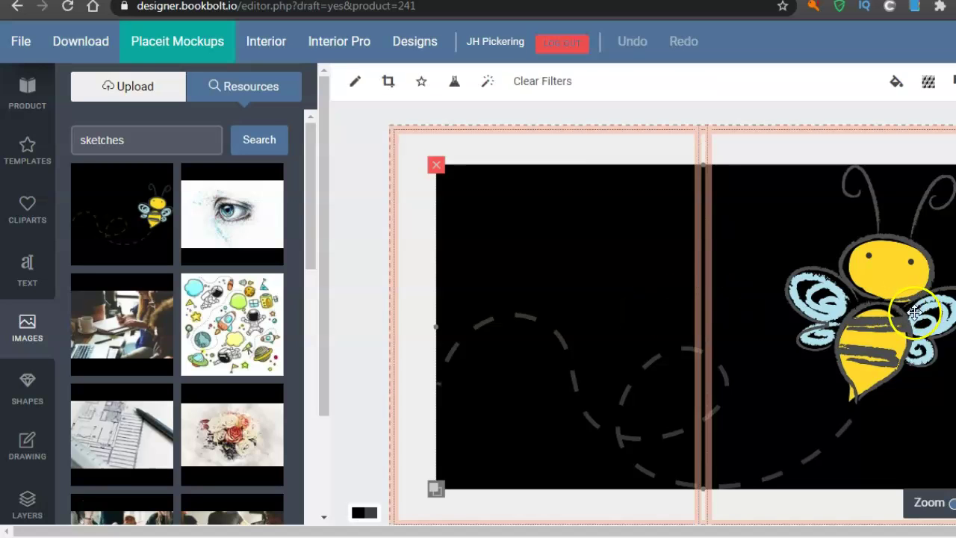
Step: Move the bee image onto the left cover panel and scale it down to fit inside the panel's width
drag(922, 332, 632, 313)
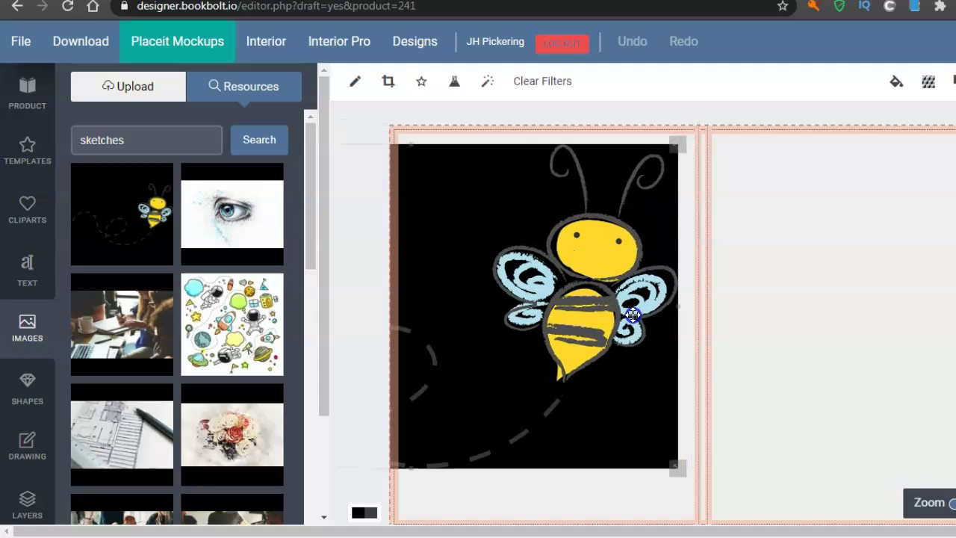
drag(680, 463, 604, 386)
drag(501, 286, 615, 315)
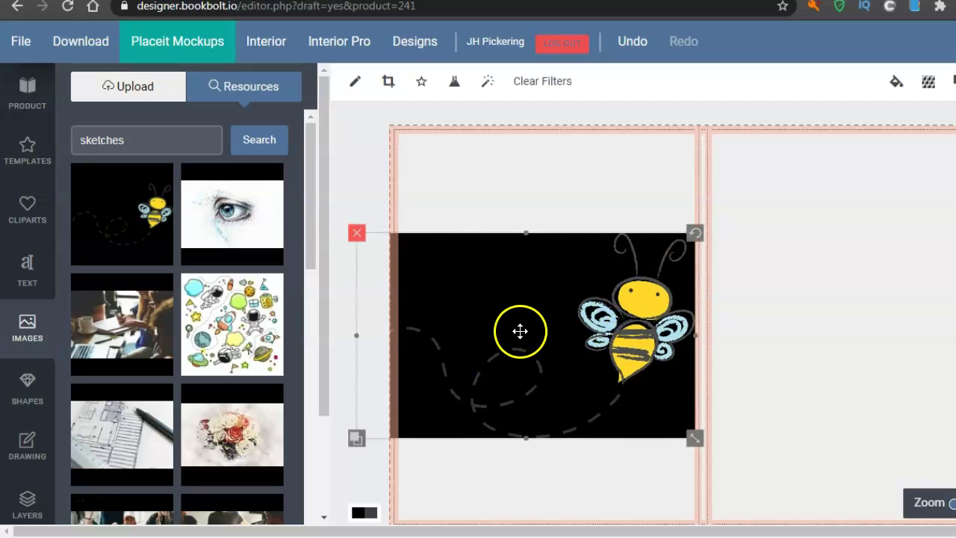
drag(694, 436, 651, 410)
drag(474, 345, 497, 348)
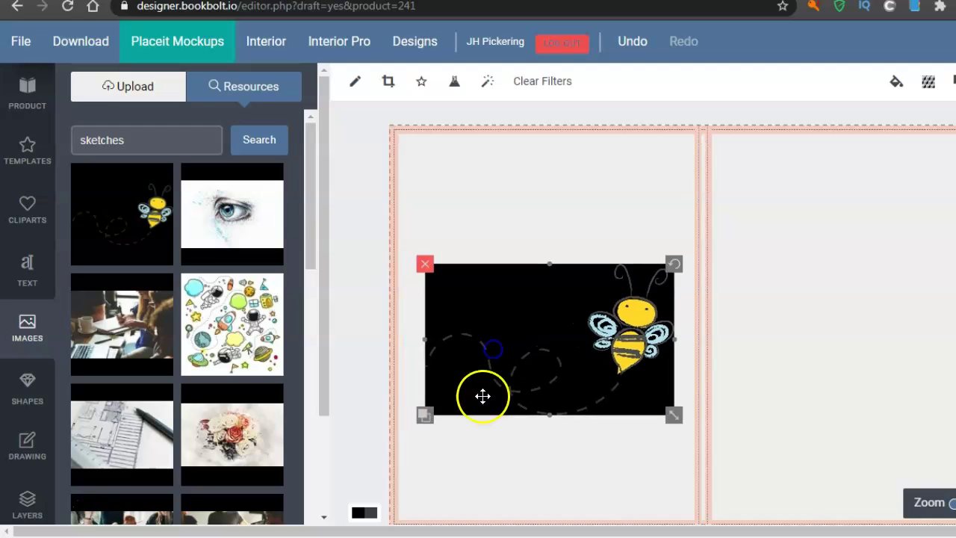
Step: Stretch the bee image vertically to nearly the left panel's full height and extend it toward the spine
scroll(642, 312, down, 1)
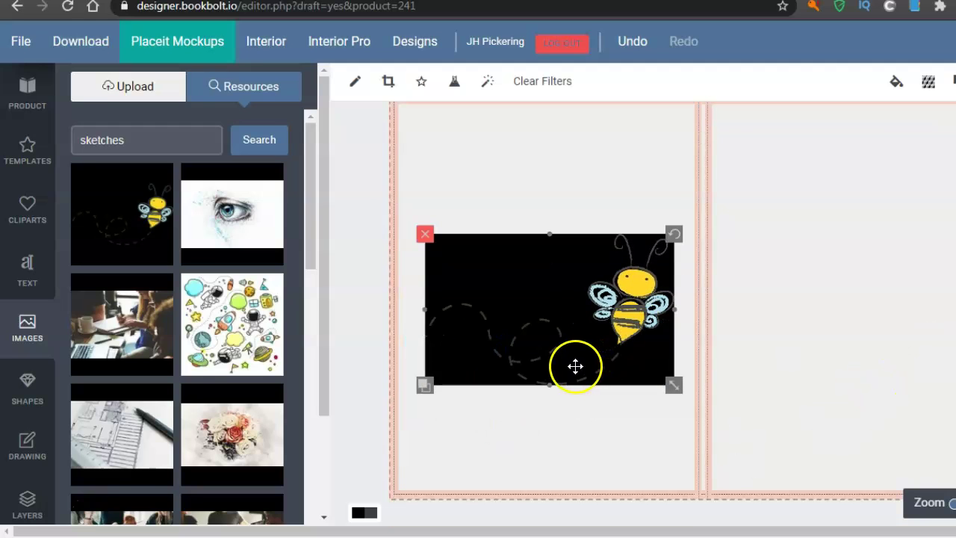
drag(550, 385, 550, 488)
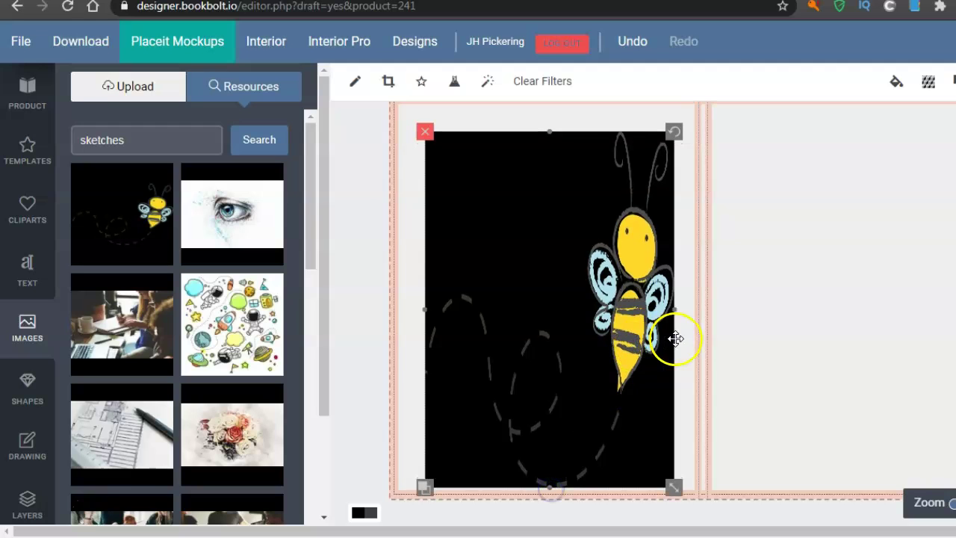
drag(674, 309, 647, 281)
scroll(672, 313, up, 1)
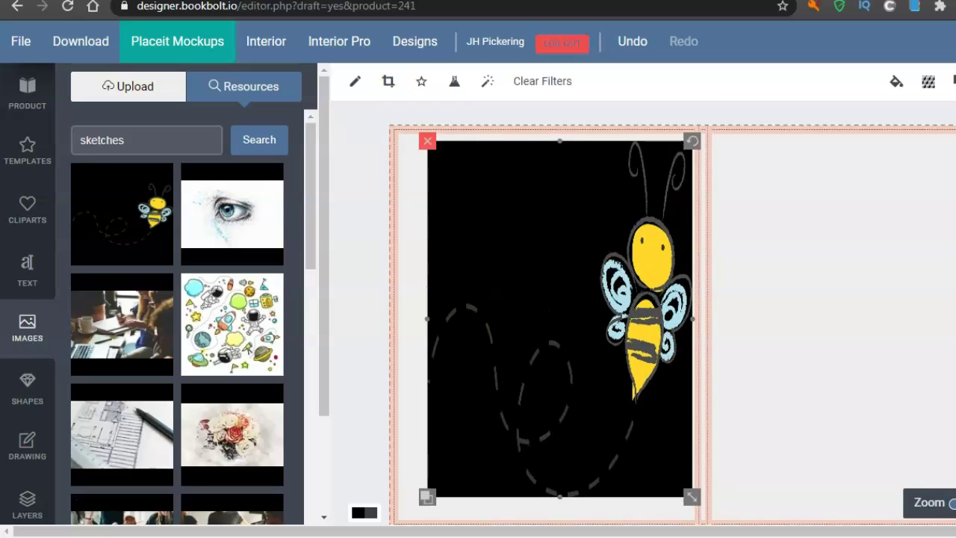
Step: Stretch and reposition the bee image so it fills the left cover panel from the outer edge to the spine at full height
drag(557, 136, 557, 126)
drag(426, 319, 390, 321)
drag(726, 320, 699, 324)
drag(419, 317, 388, 316)
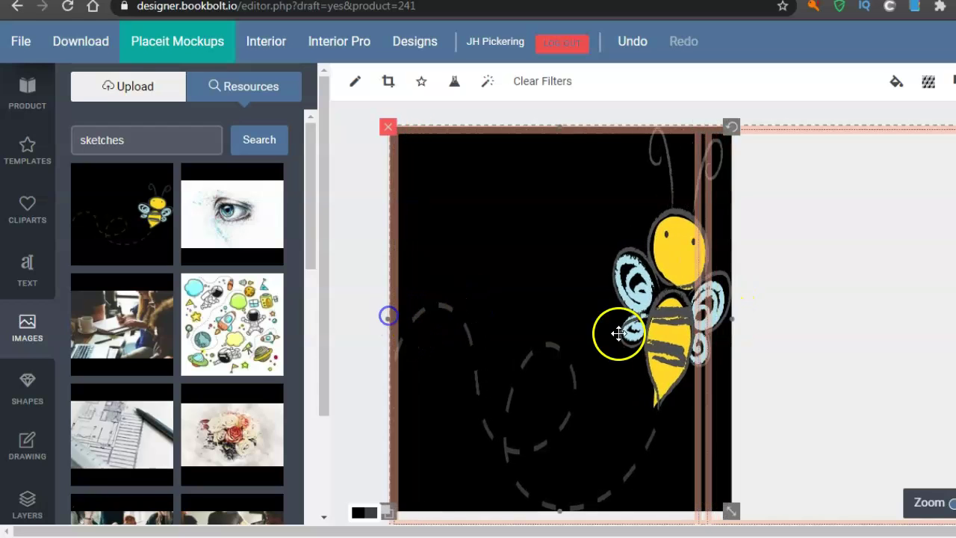
drag(726, 317, 694, 324)
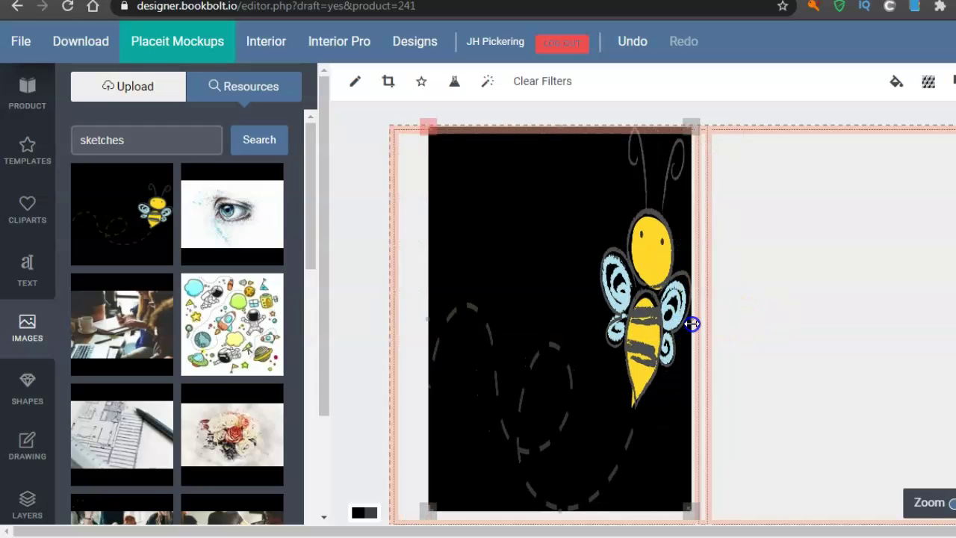
drag(575, 312, 565, 314)
drag(416, 320, 390, 321)
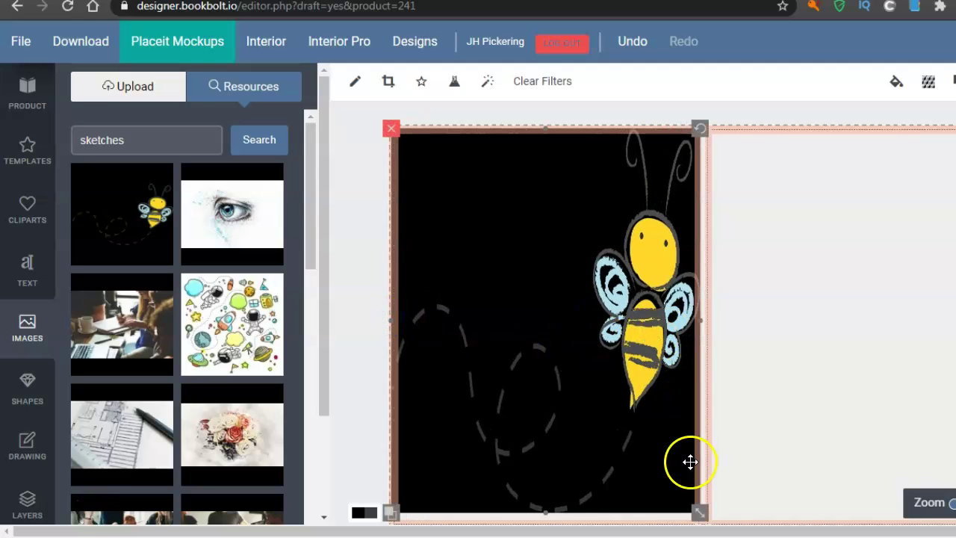
drag(545, 514, 546, 525)
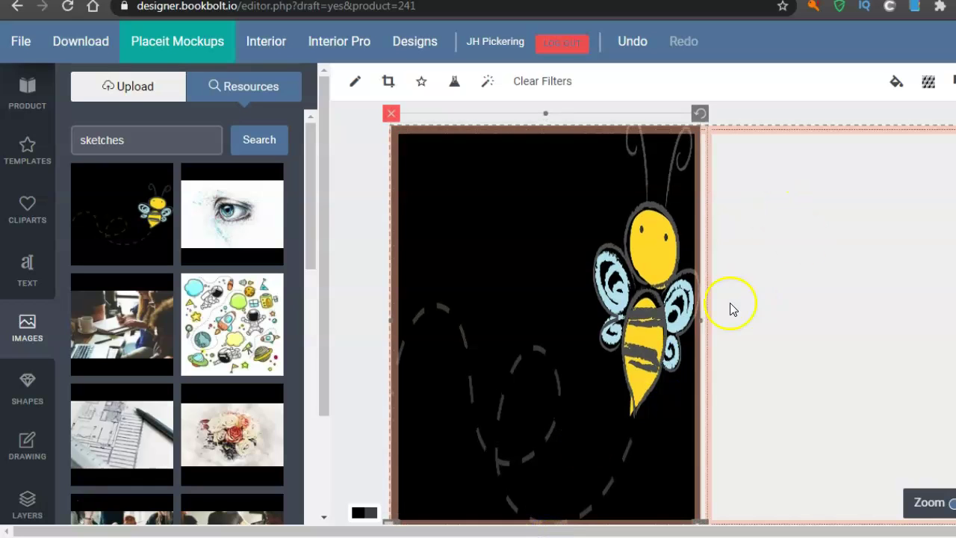
click(817, 301)
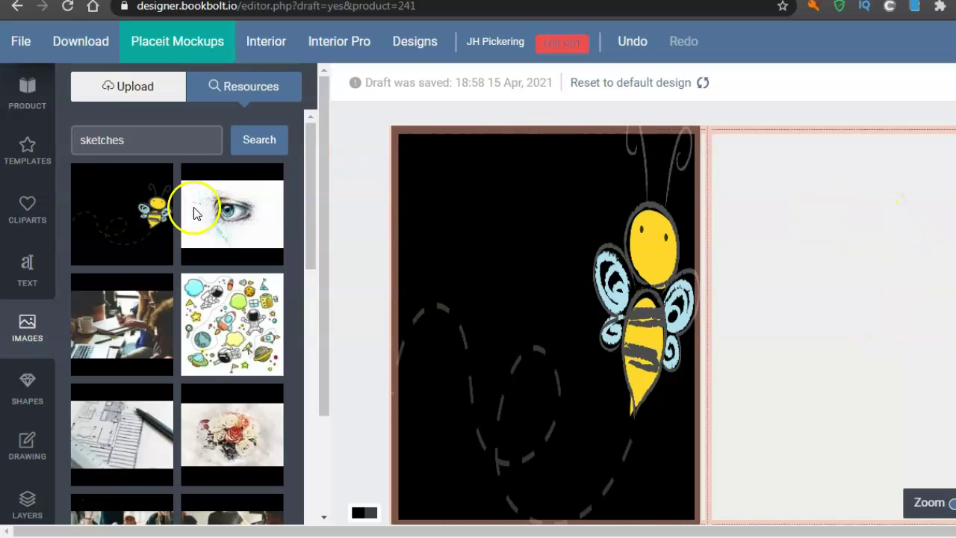
Step: Browse the sketch image results, add the space doodle with astronauts and rockets, and move it toward the right cover panel
click(311, 158)
drag(310, 159, 292, 412)
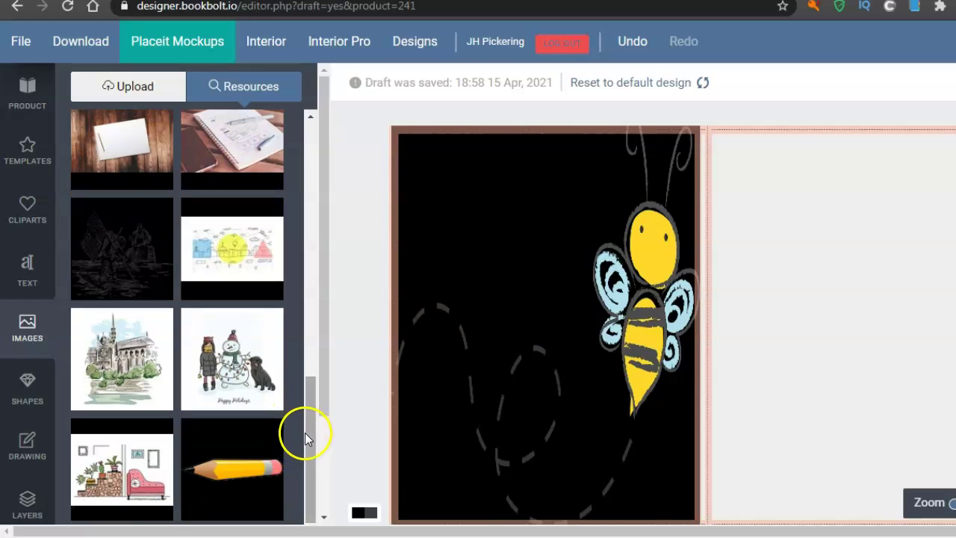
drag(308, 438, 312, 246)
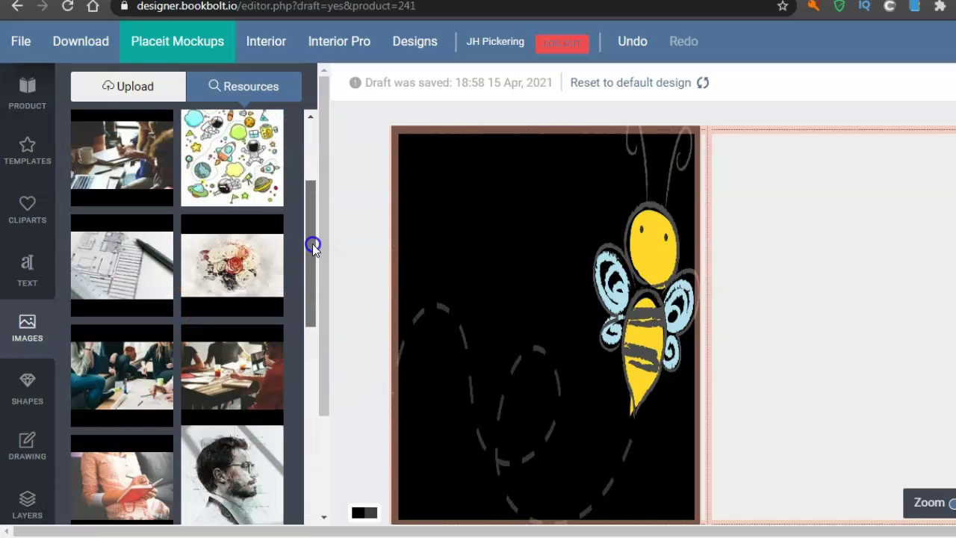
click(216, 161)
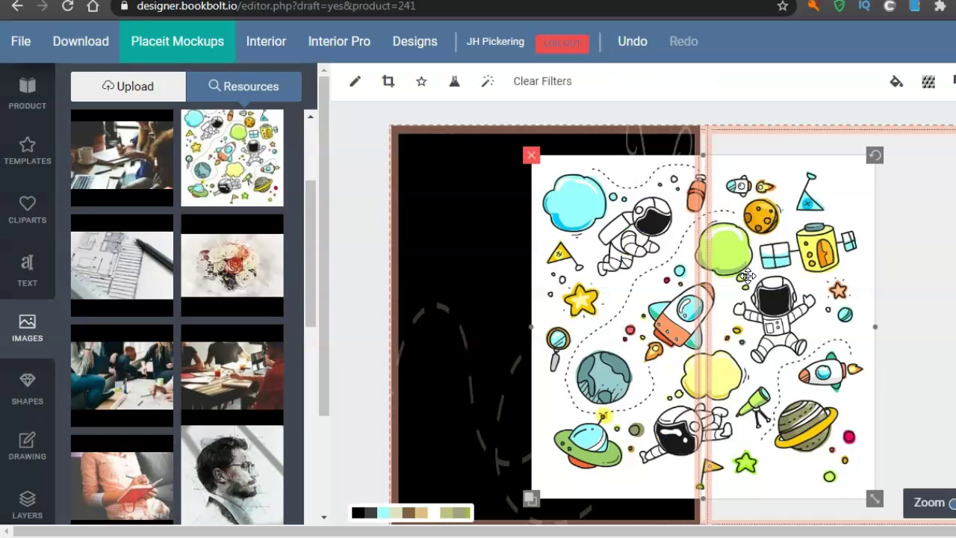
drag(768, 297, 872, 297)
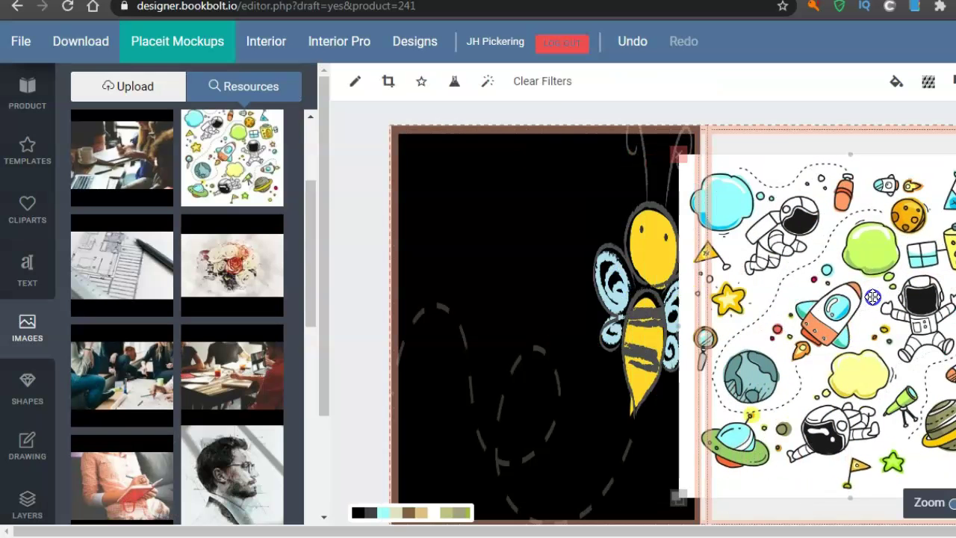
Step: Look further through the sketch image results and move the space doodle image off the cover
drag(305, 240, 322, 388)
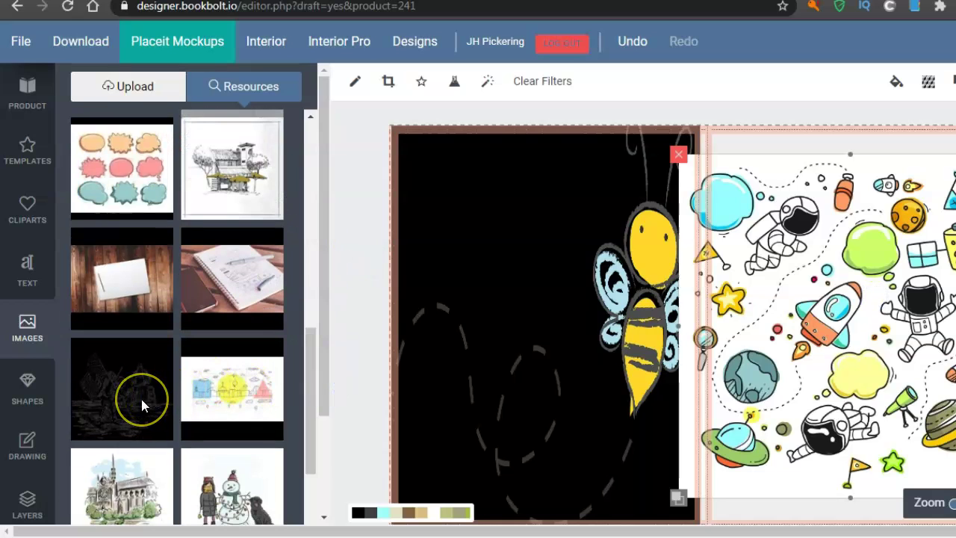
drag(308, 404, 310, 457)
drag(939, 286, 8, 399)
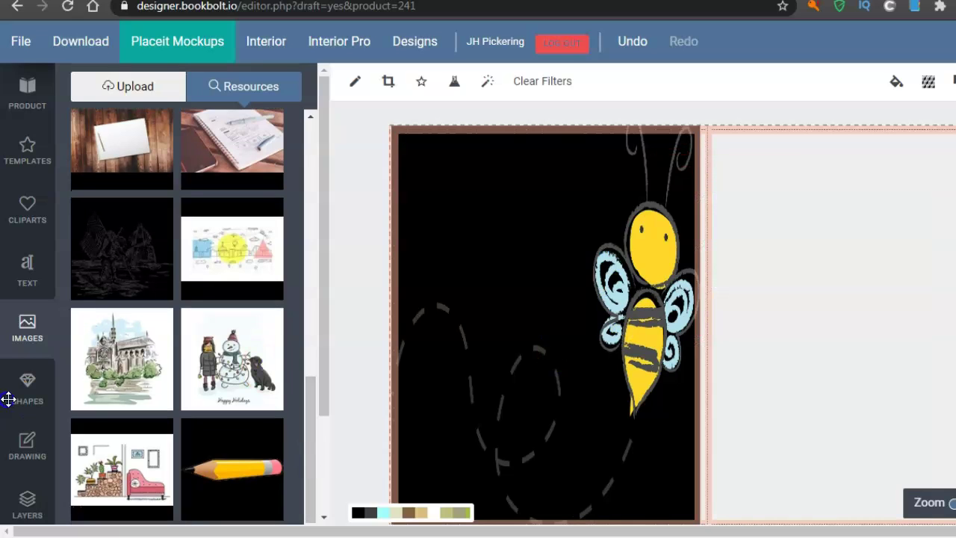
Step: Try the city skyline sketch with the colored shapes on the cover, and move it off the cover
click(237, 256)
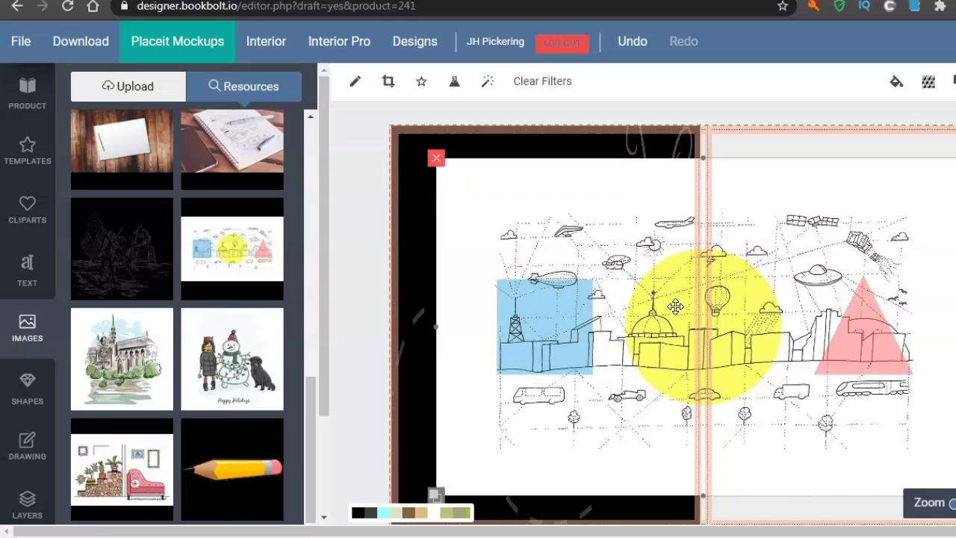
click(842, 286)
click(442, 345)
drag(855, 311, 69, 446)
Step: Add the yellow pencil image to the cover, show the layer list, and shift the pencil toward the right panel
click(224, 493)
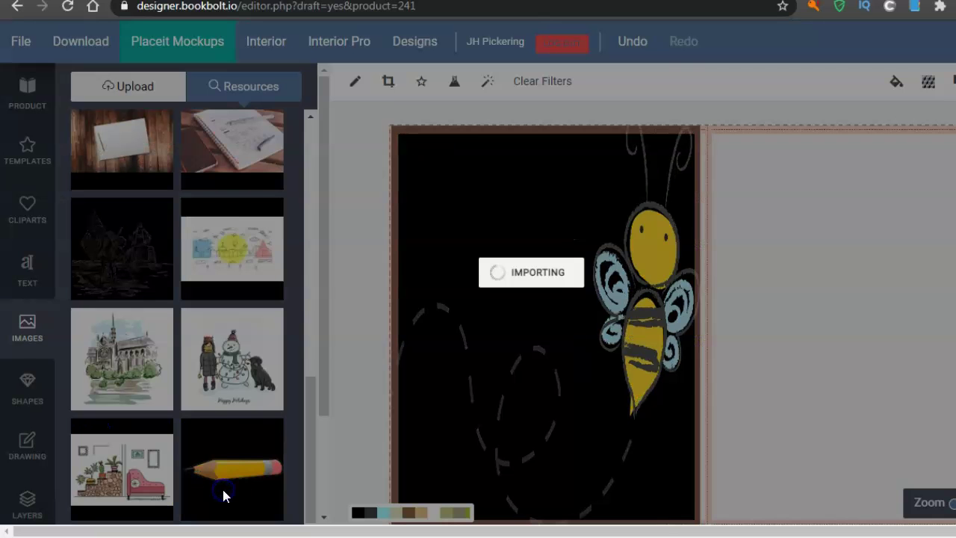
mouse_move(855, 336)
mouse_down()
mouse_move(860, 326)
mouse_move(693, 337)
mouse_move(324, 404)
mouse_move(30, 502)
mouse_up()
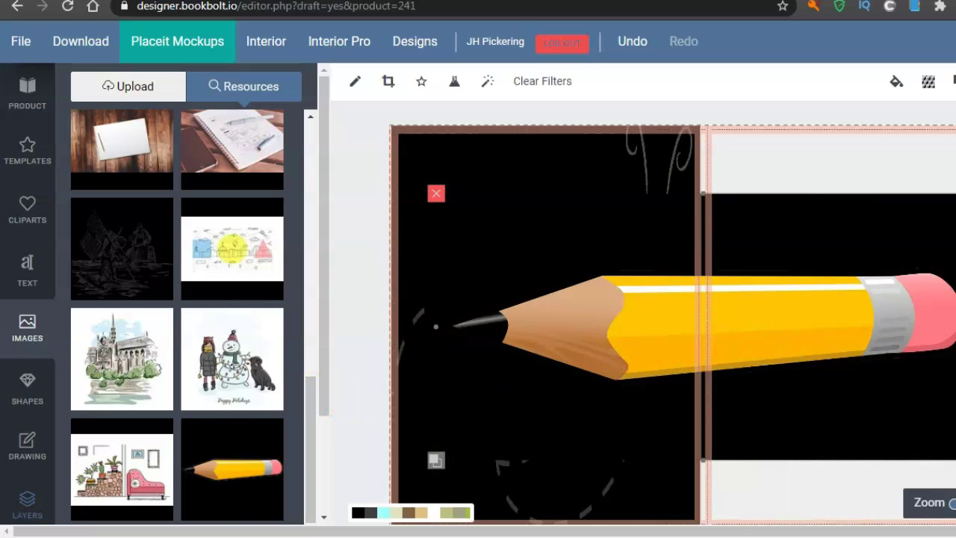
click(27, 504)
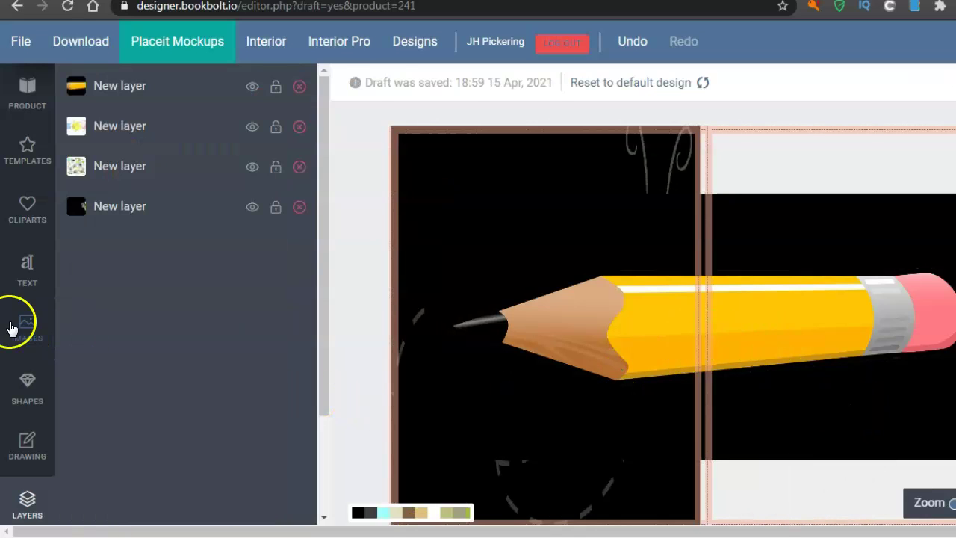
mouse_move(809, 418)
mouse_down()
mouse_move(901, 421)
mouse_move(872, 406)
mouse_up()
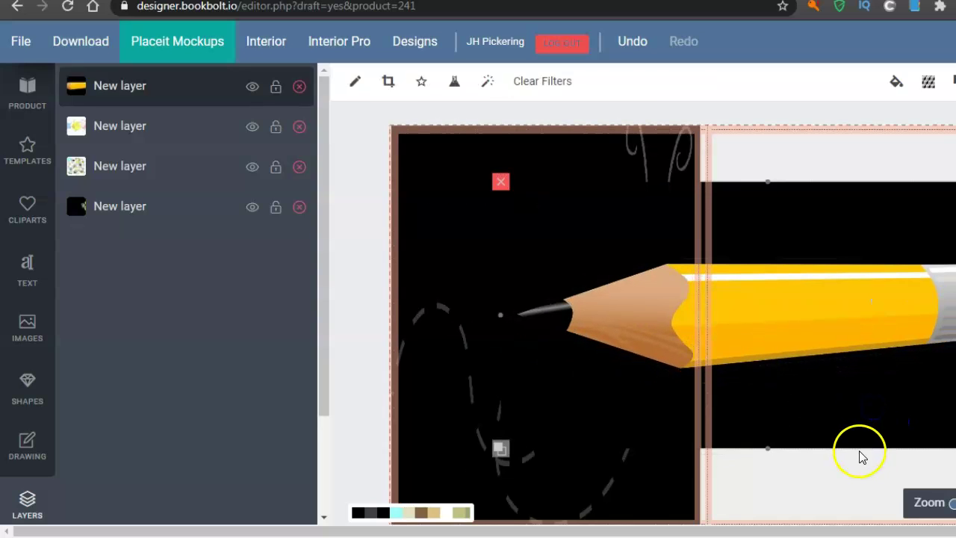
Step: Stretch the pencil image to the cover's full height and adjust its width and position to cover the right panel
drag(769, 448, 781, 524)
click(764, 331)
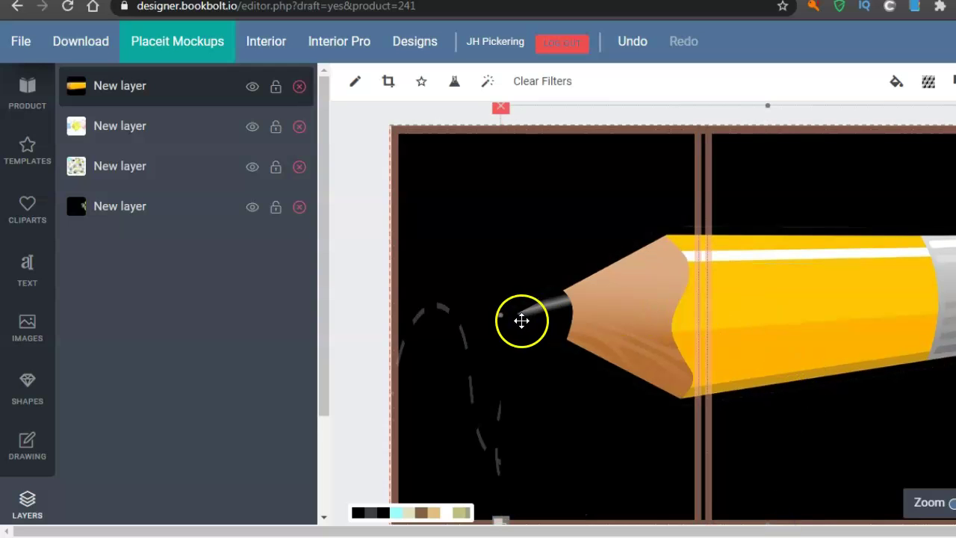
drag(506, 314, 685, 305)
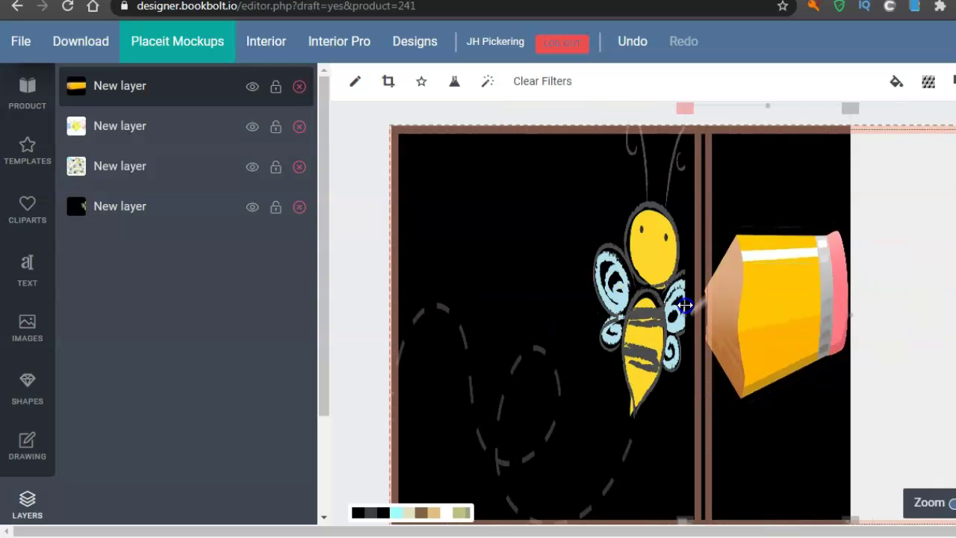
drag(766, 305, 853, 320)
drag(932, 329, 955, 327)
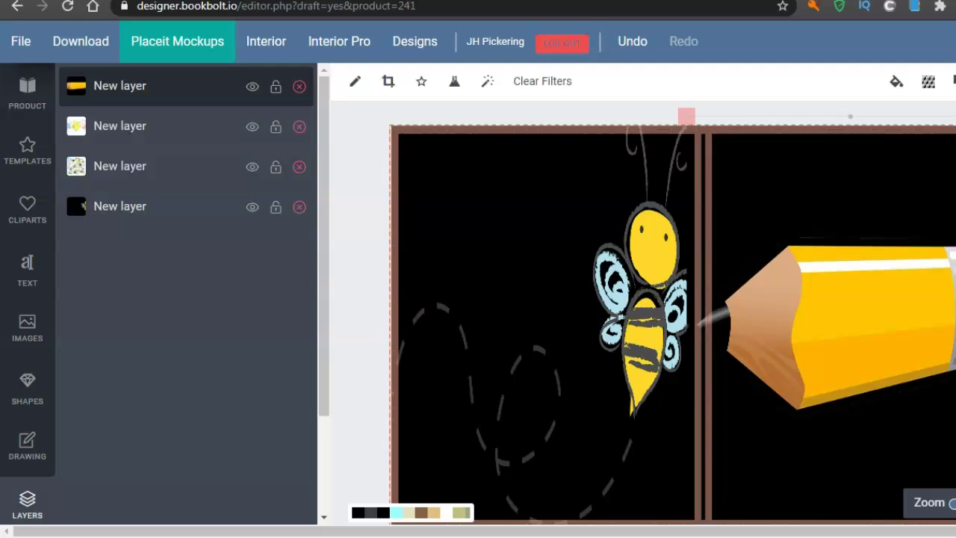
Step: Fine-tune the pencil image's width and position so its inner edge lines up with the spine beside the bee image
scroll(672, 313, down, 2)
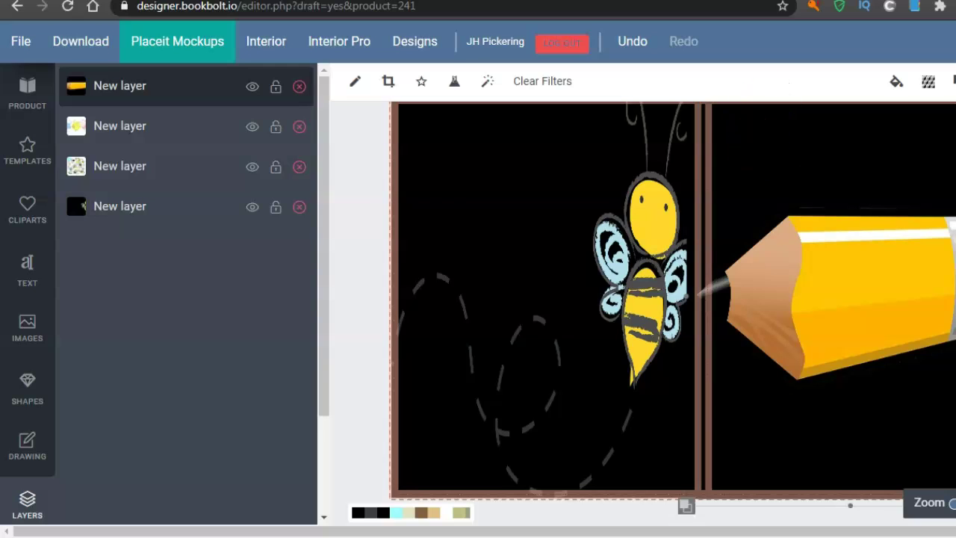
drag(686, 297, 682, 296)
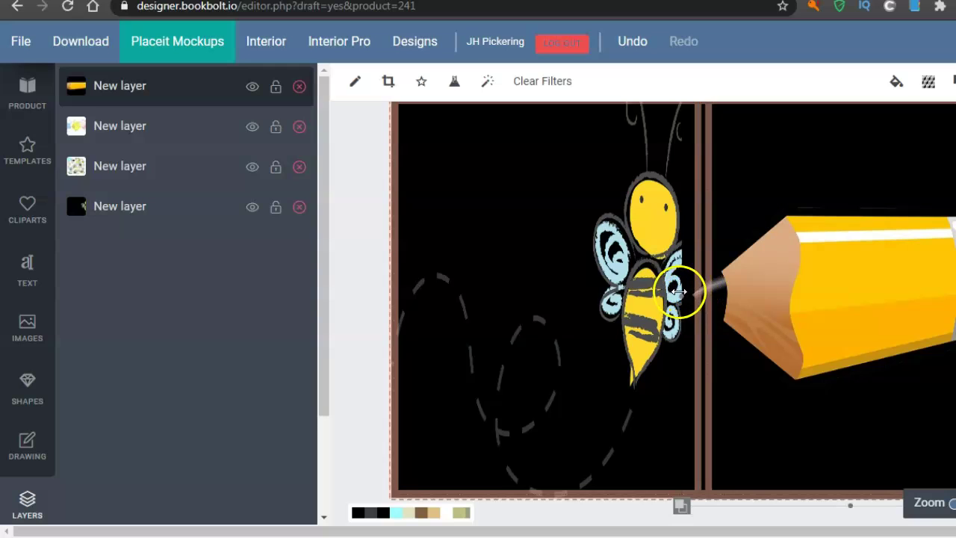
drag(682, 293, 696, 297)
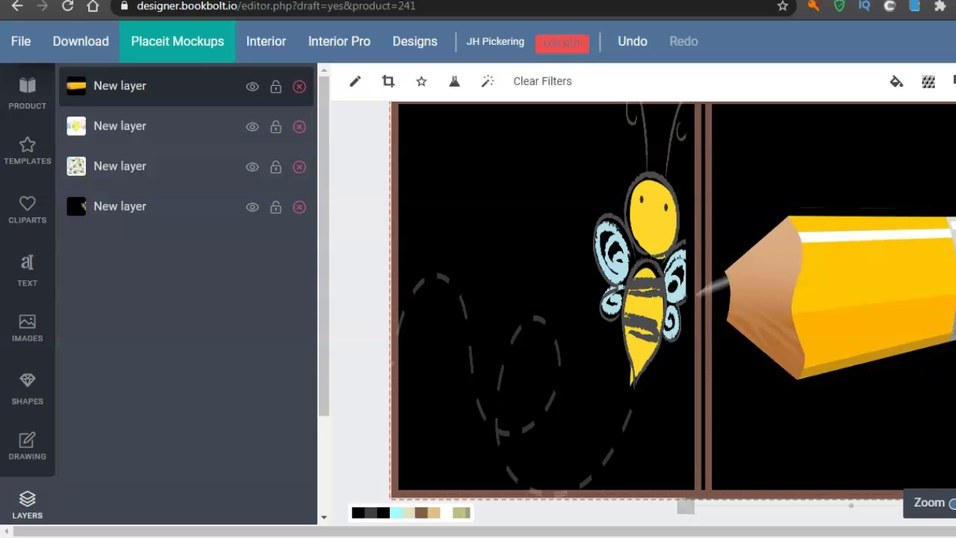
drag(774, 308, 782, 309)
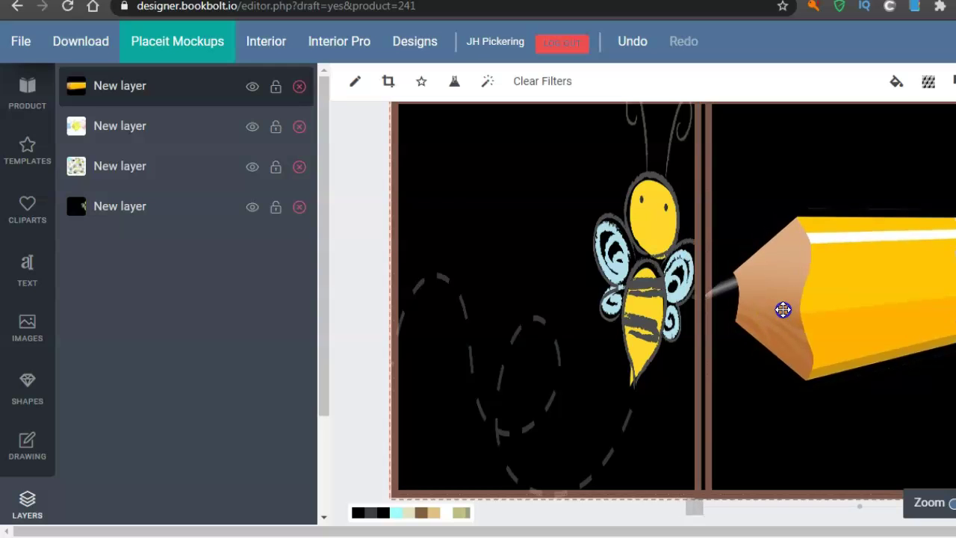
drag(695, 296, 700, 297)
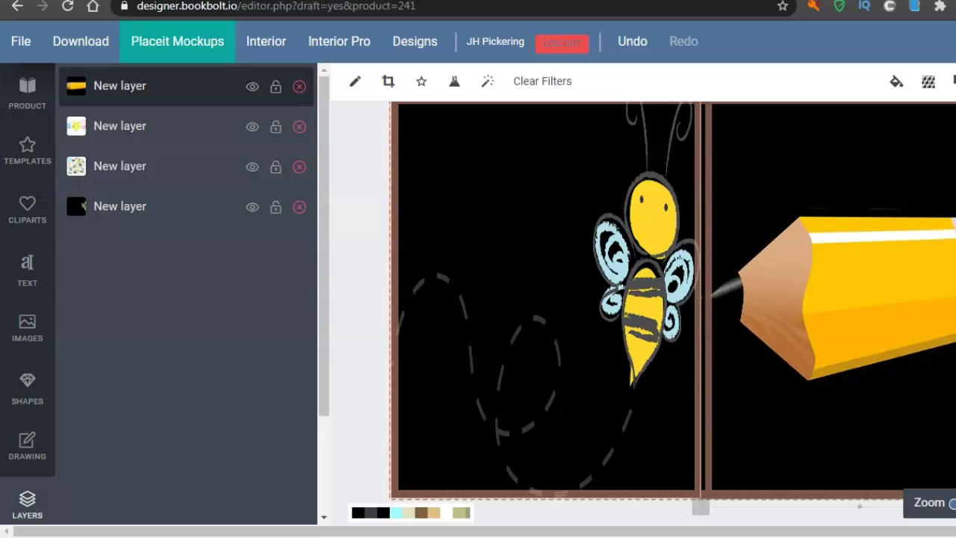
click(731, 252)
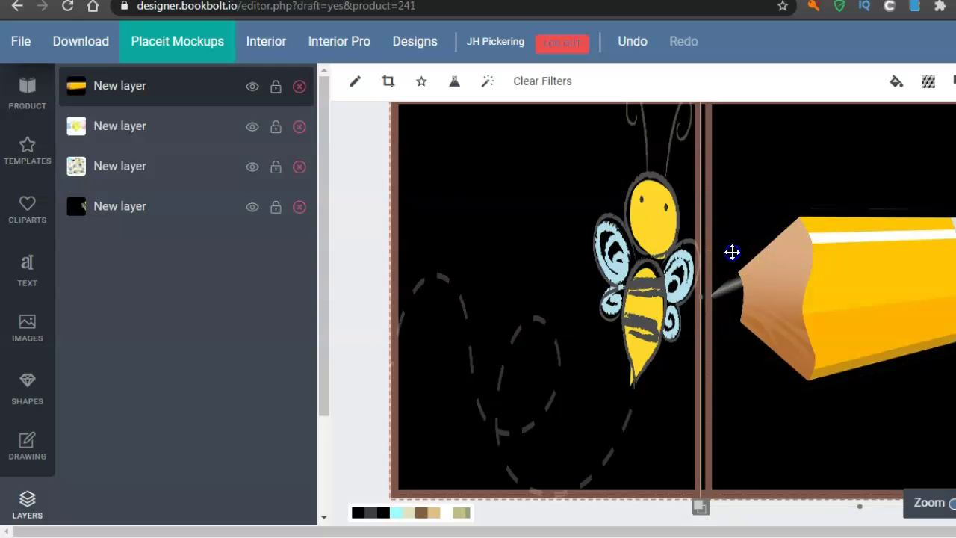
drag(731, 252, 730, 253)
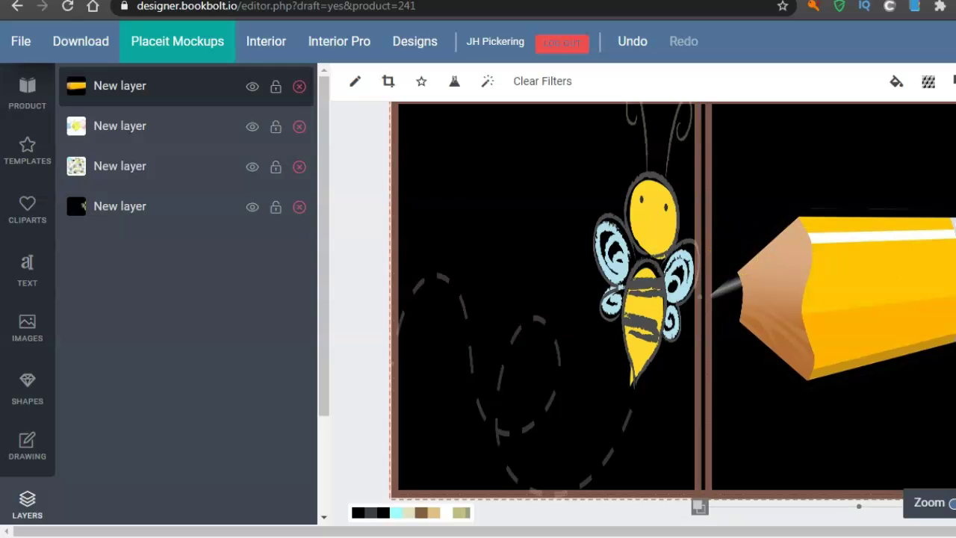
scroll(672, 314, up, 1)
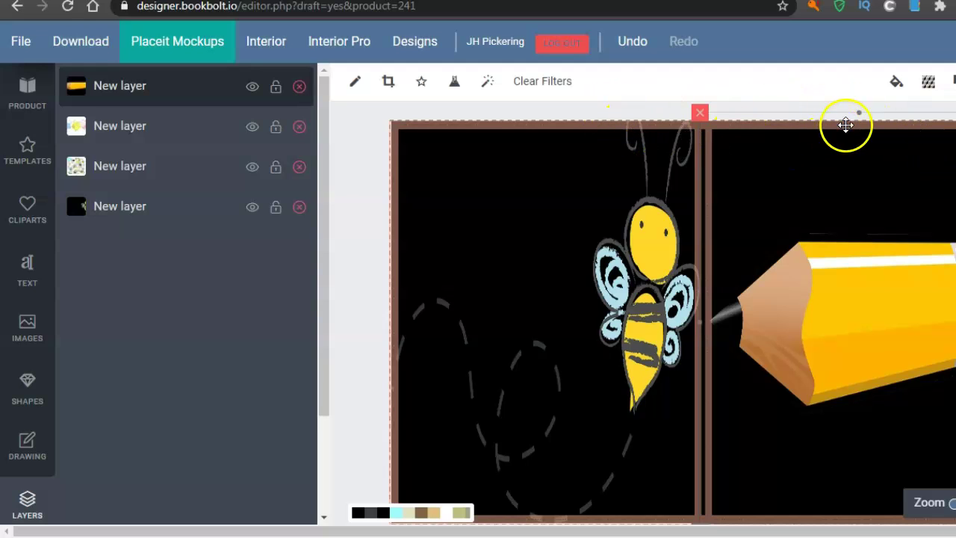
scroll(672, 313, down, 1)
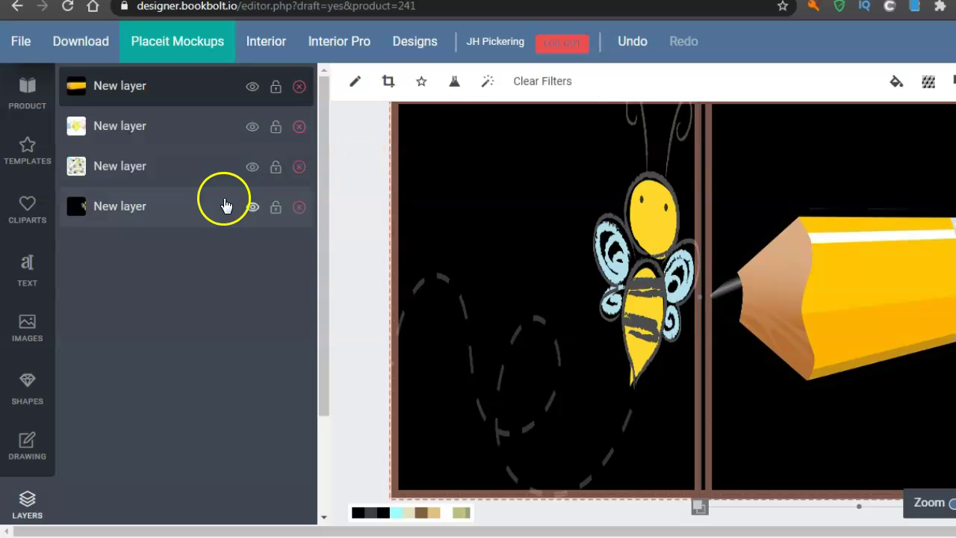
Step: Add a text element in the Baloo Bhaina font to the cover and dismiss its text settings
click(26, 270)
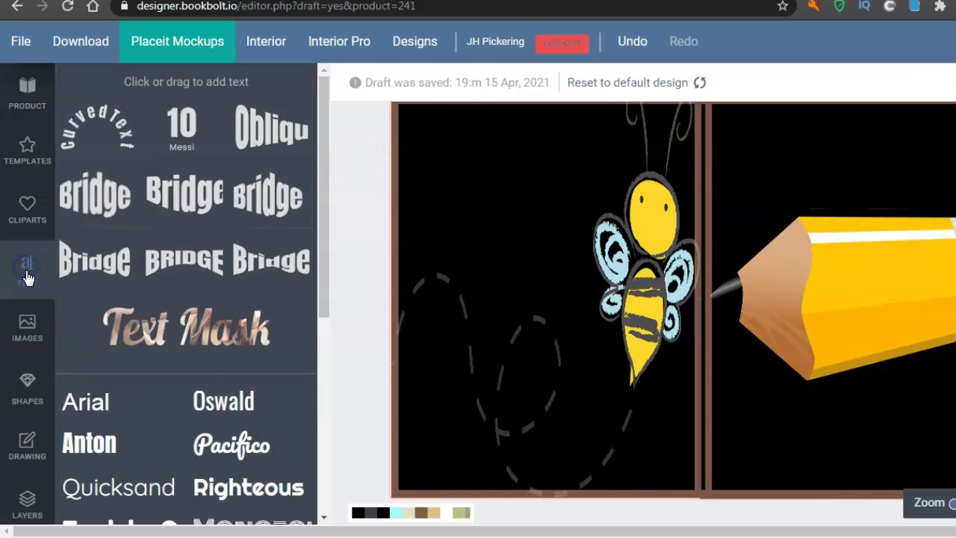
drag(320, 171, 335, 342)
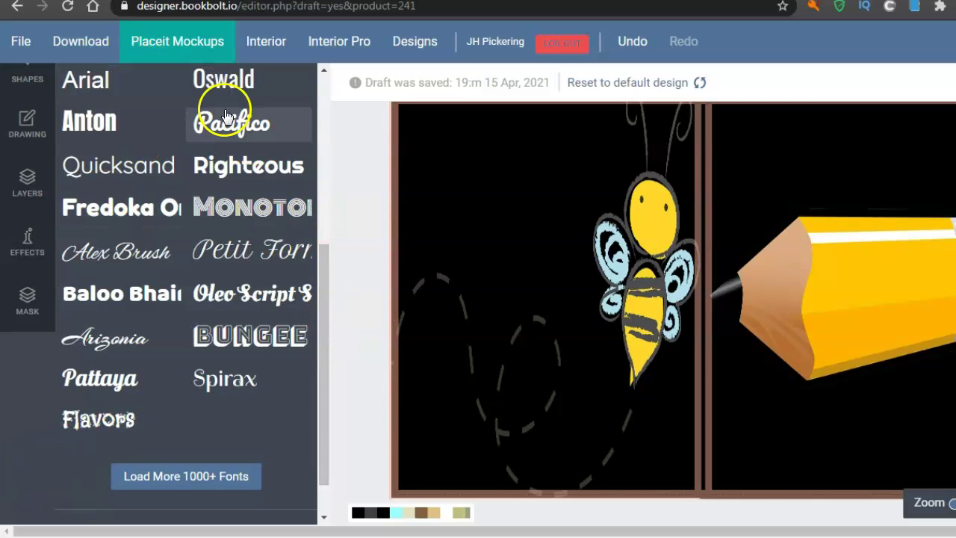
click(118, 292)
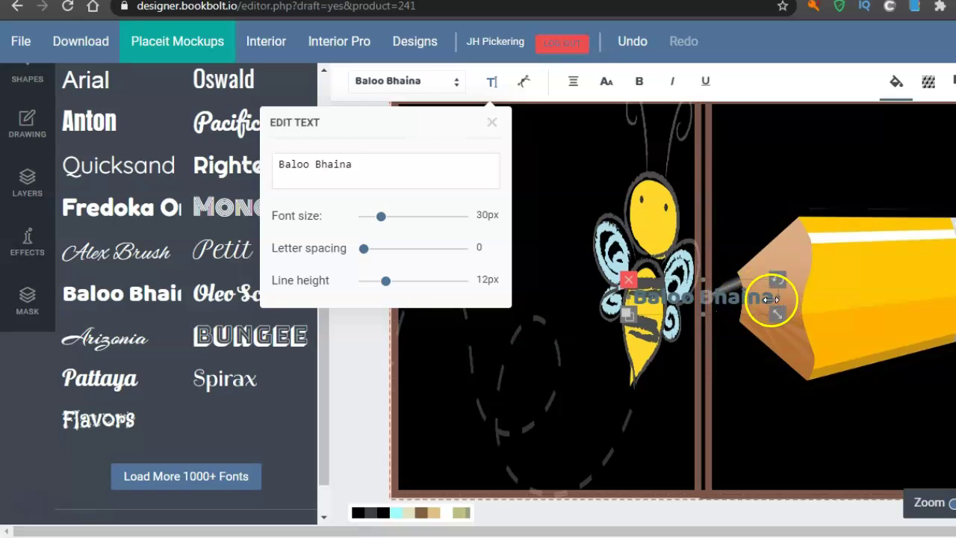
click(768, 297)
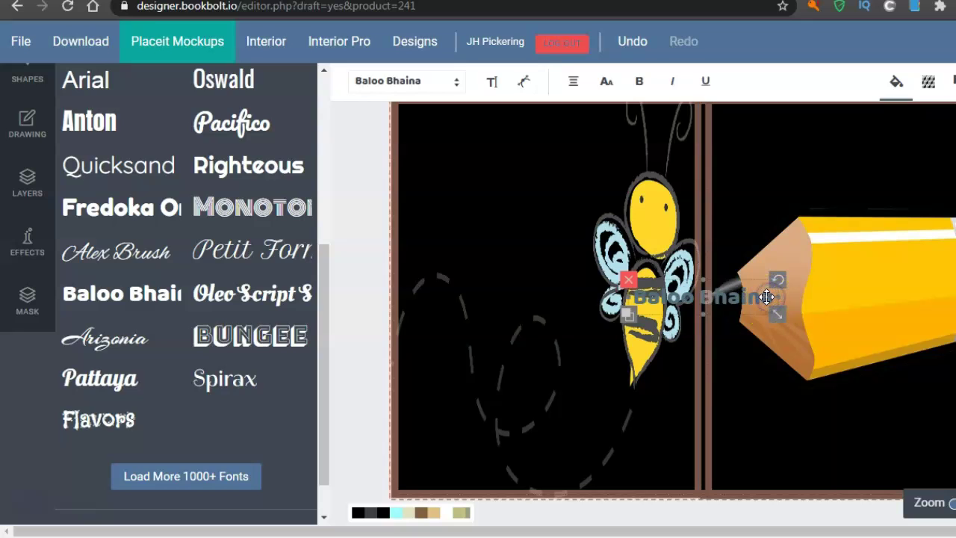
Step: Replace the placeholder wording of the Baloo Bhaina text with "Sketch"
click(765, 297)
key(BackSpace)
key(BackSpace)
key(BackSpace)
key(BackSpace)
key(BackSpace)
key(BackSpace)
key(BackSpace)
key(BackSpace)
key(BackSpace)
key(BackSpace)
key(BackSpace)
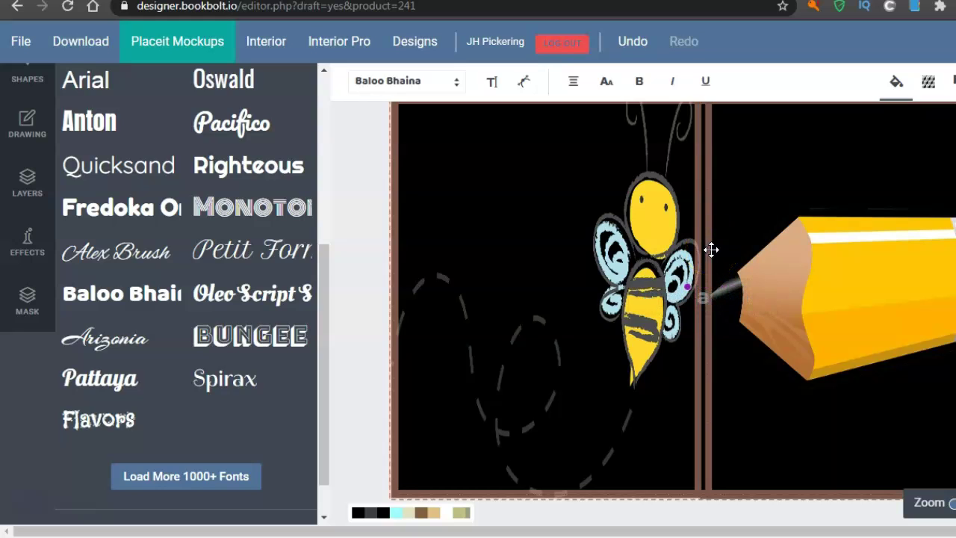
text(Sketch)
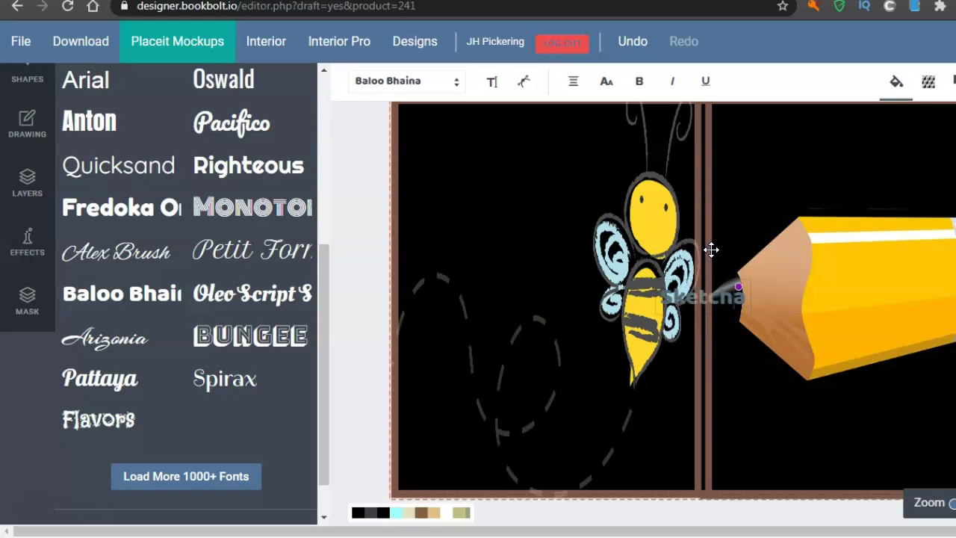
click(744, 299)
click(755, 257)
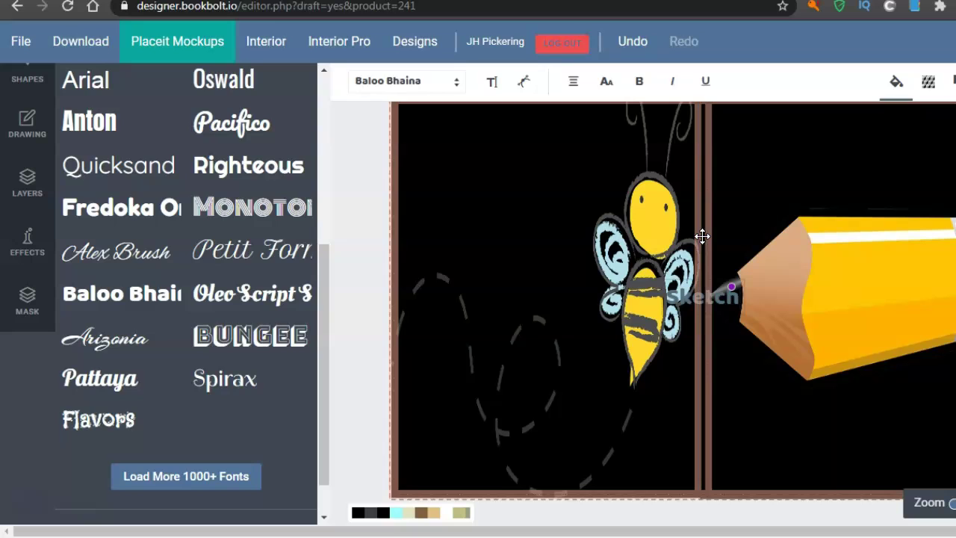
Step: Move the "Sketch" text off the spine onto the front cover, above the pencil's sharpened end
click(704, 284)
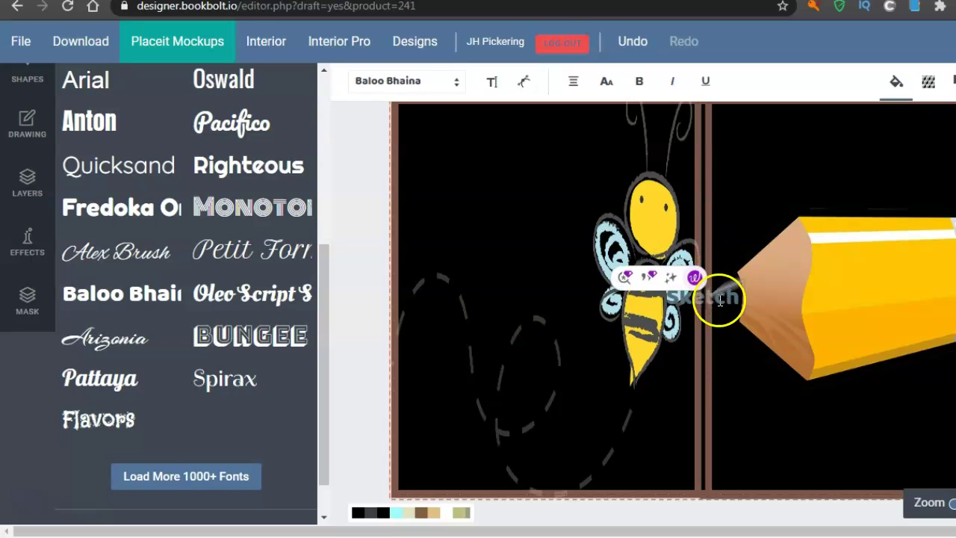
click(719, 299)
mouse_move(727, 271)
mouse_down()
mouse_move(783, 202)
mouse_move(729, 267)
mouse_up()
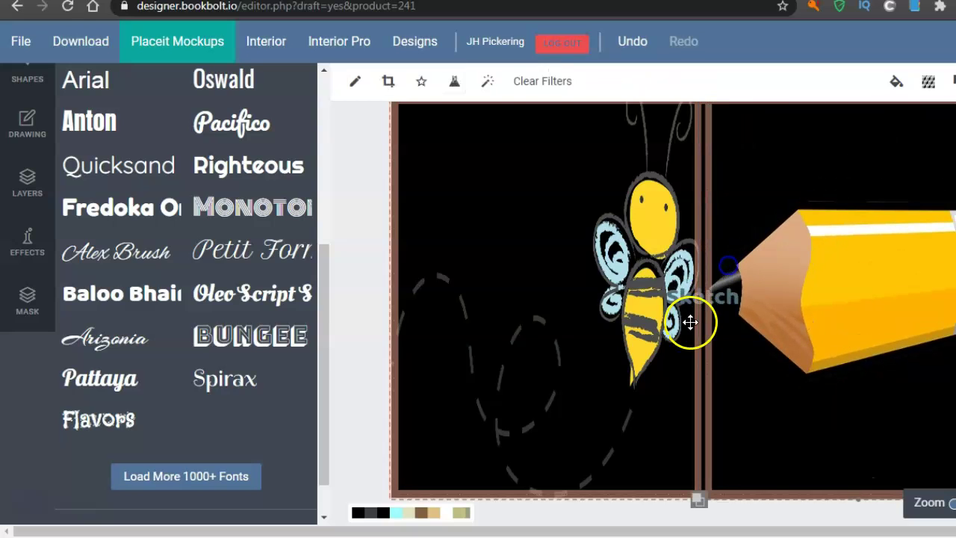
click(698, 300)
mouse_move(698, 301)
mouse_down()
mouse_move(803, 154)
mouse_move(783, 149)
mouse_up()
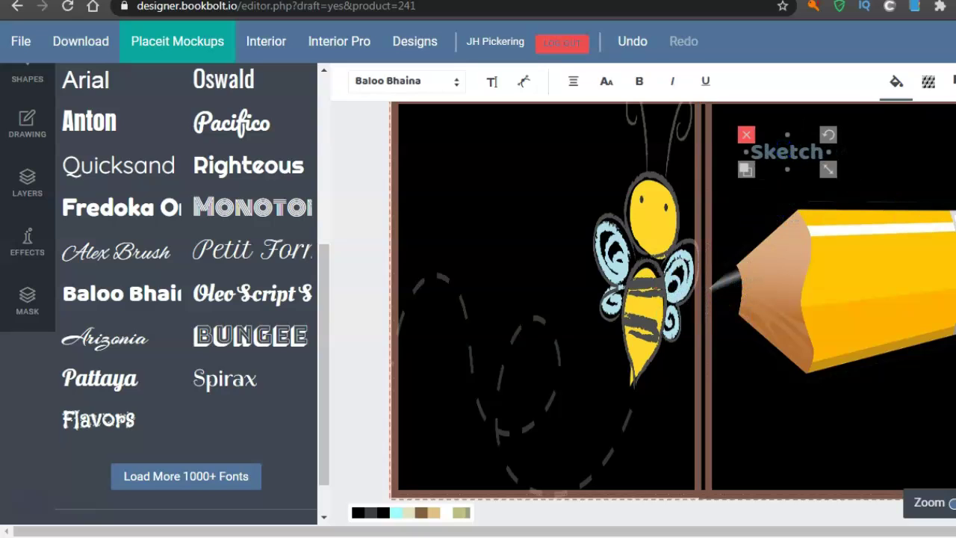
Step: Extend the "Sketch" text on the front cover to read "Sketch NoteBook"
scroll(672, 298, up, 1)
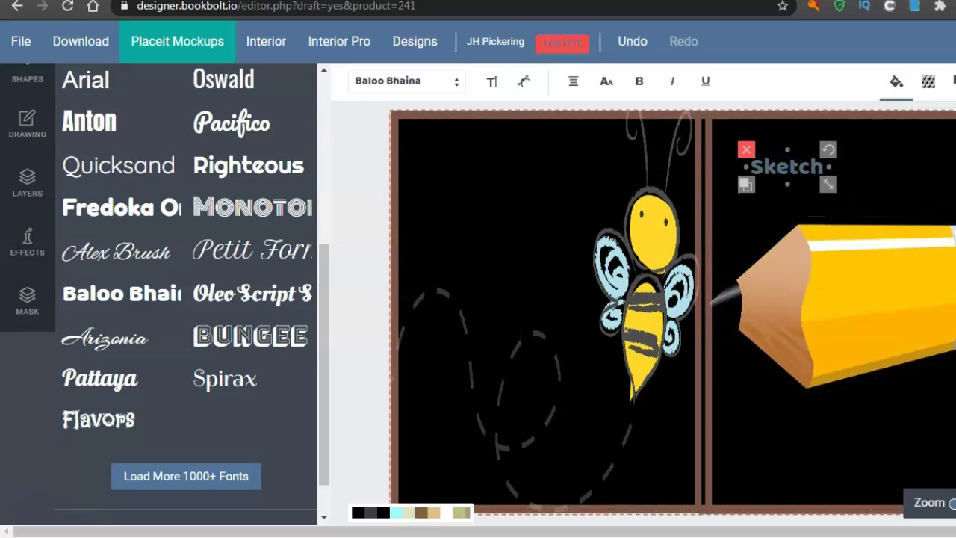
scroll(672, 317, up, 1)
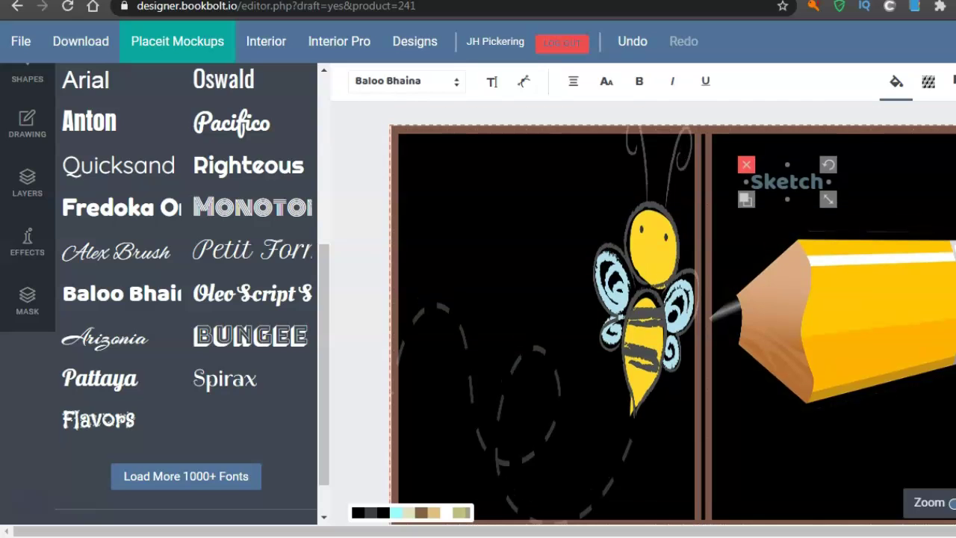
click(817, 180)
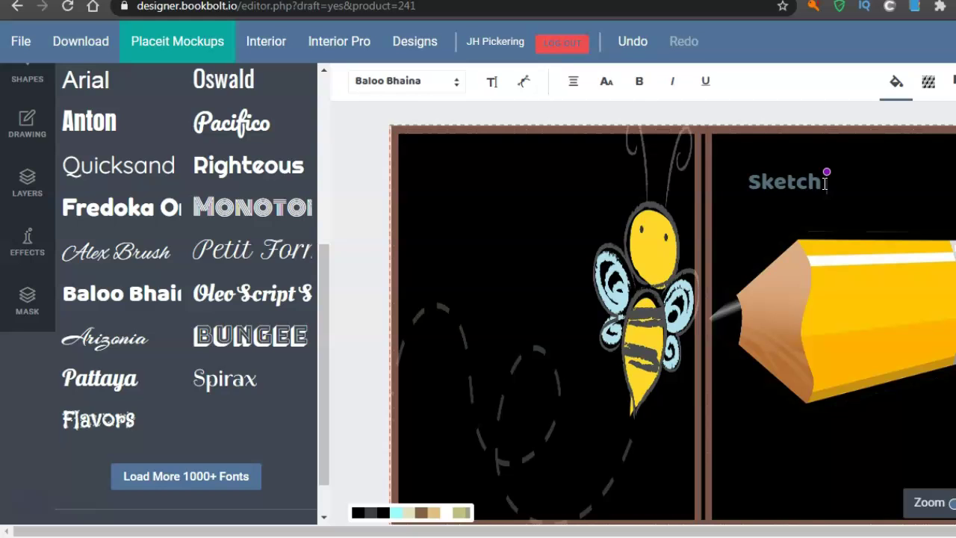
text(Note)
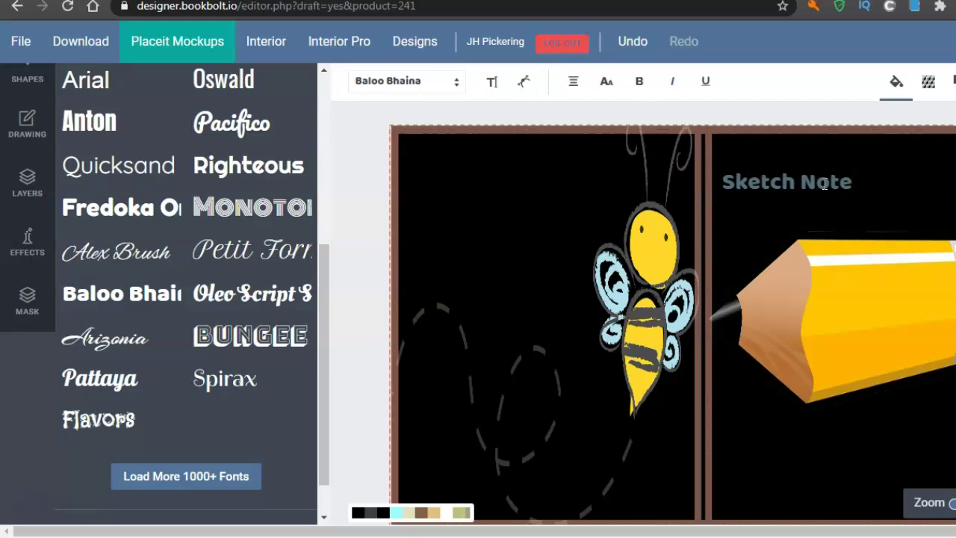
text(Book)
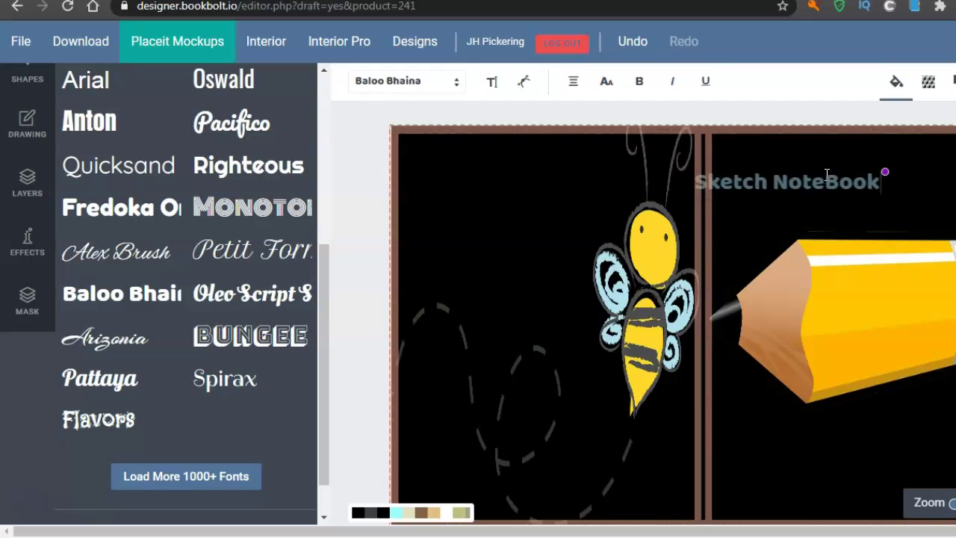
Step: Shift the "Sketch NoteBook" title away from the spine so it sits fully on the front cover above the pencil
click(801, 180)
click(788, 170)
click(830, 179)
click(860, 167)
click(790, 185)
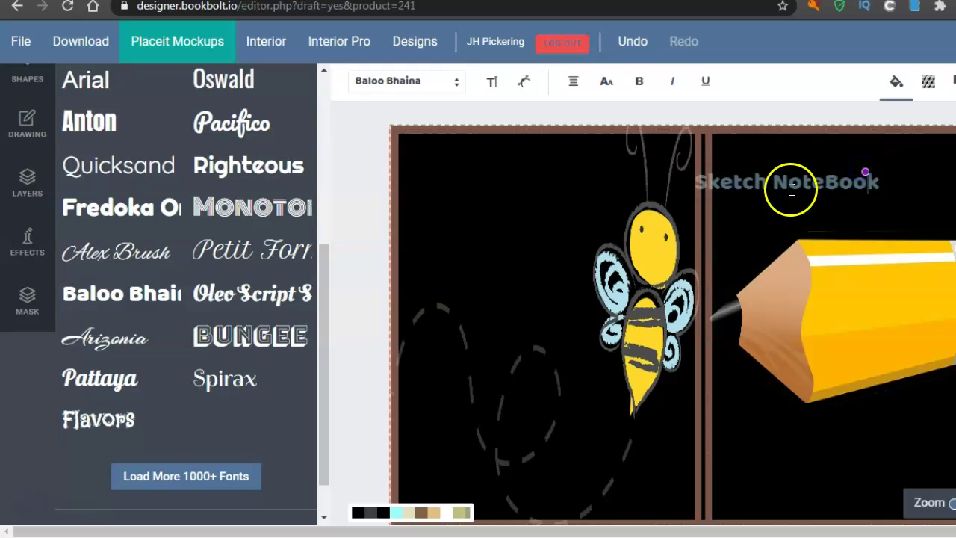
click(800, 218)
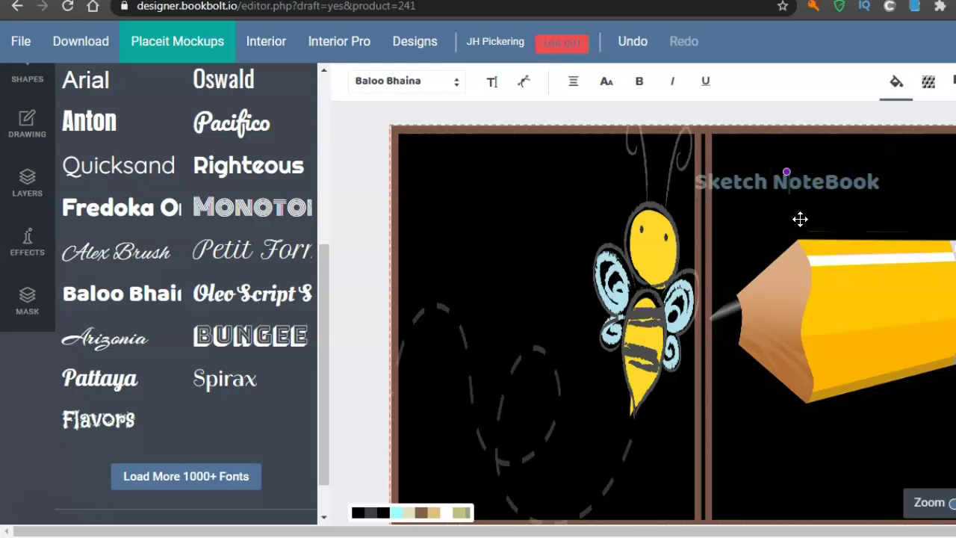
click(804, 182)
drag(804, 178, 867, 179)
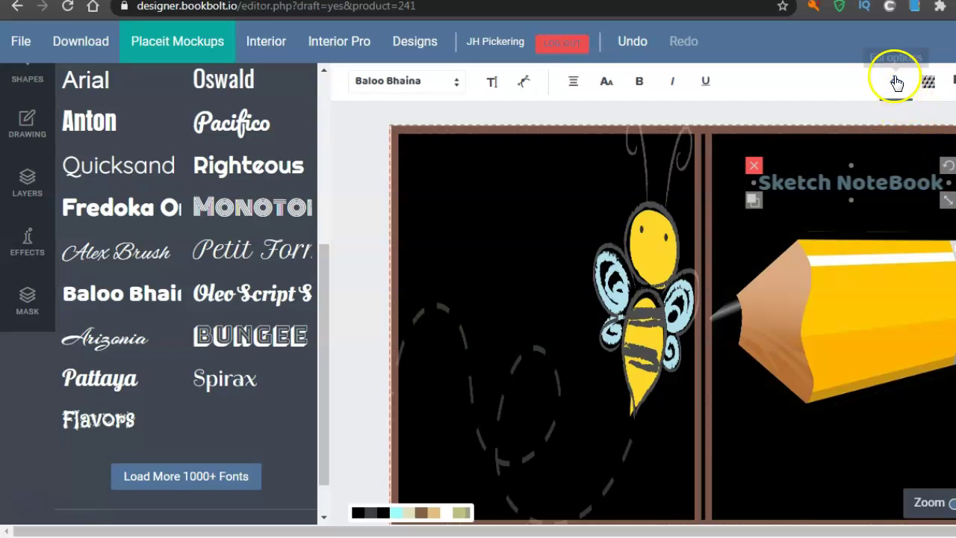
Step: Try the orange fill color #fb8c00 on the "Sketch NoteBook" title
click(895, 81)
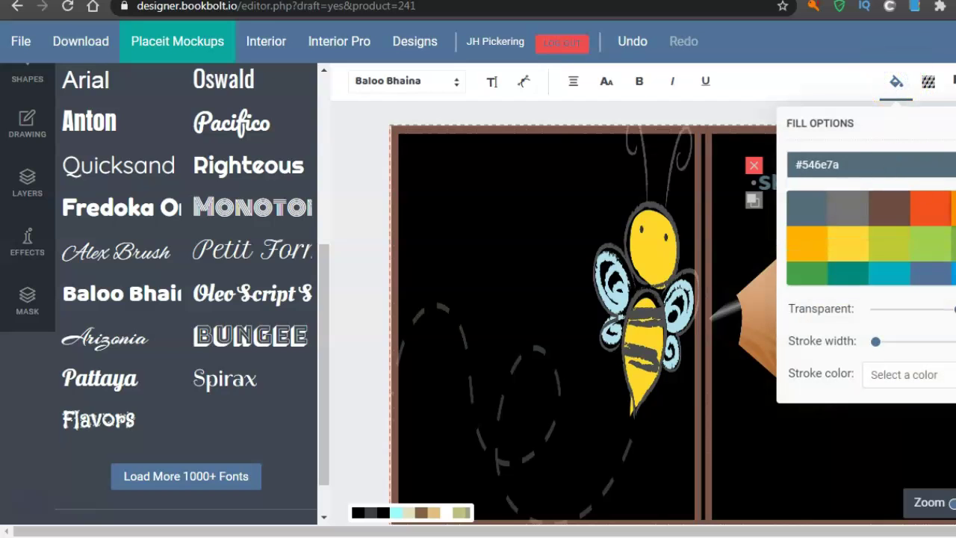
click(951, 210)
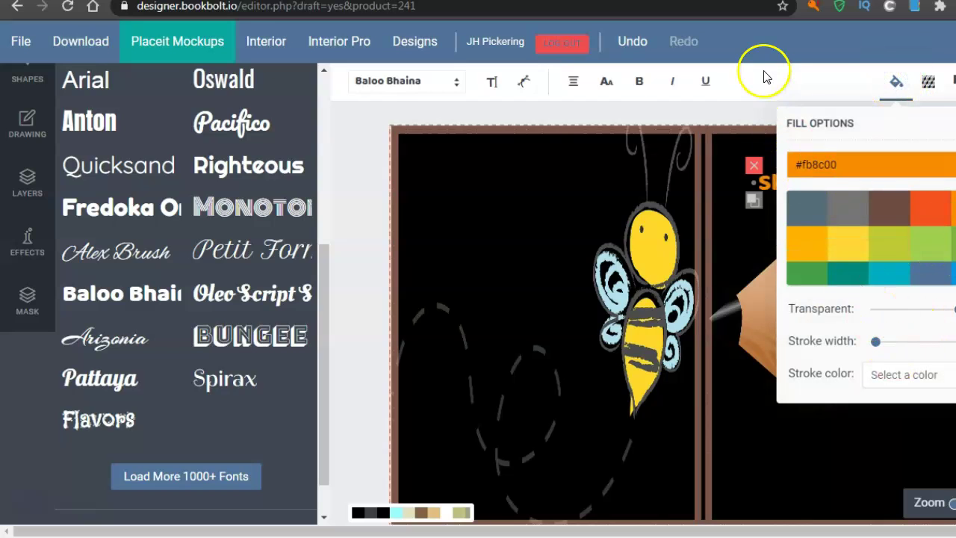
click(737, 112)
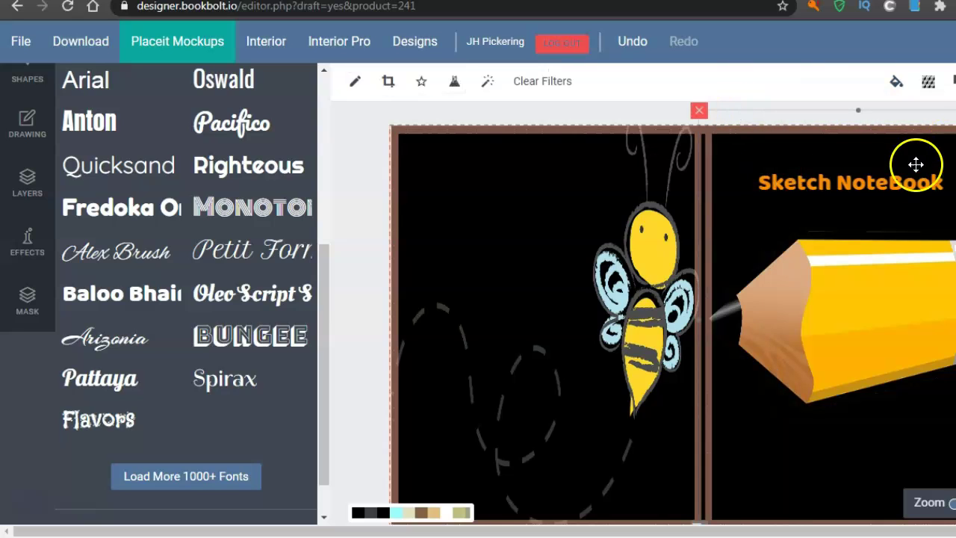
Step: Set the fill color of the "Sketch NoteBook" title to yellow #fdd835 and deselect it
click(881, 184)
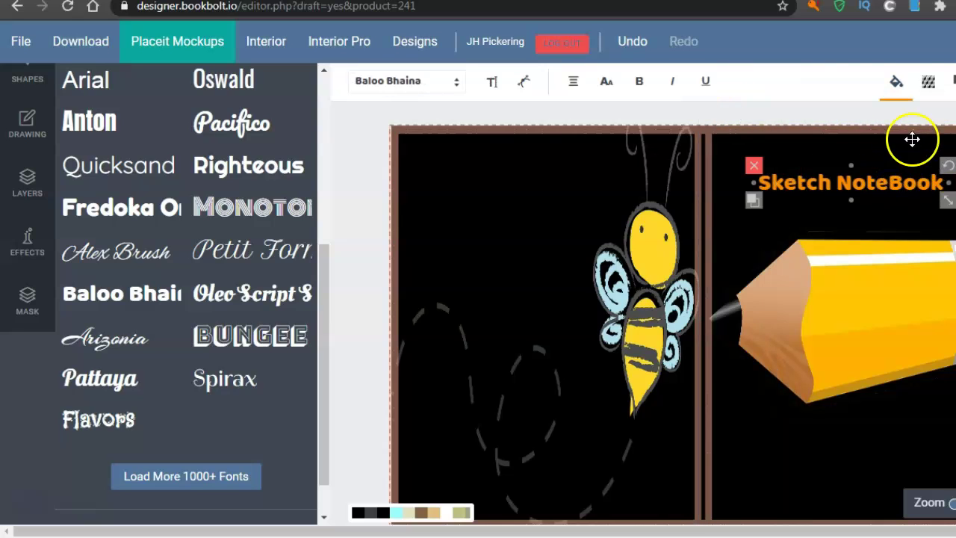
click(890, 82)
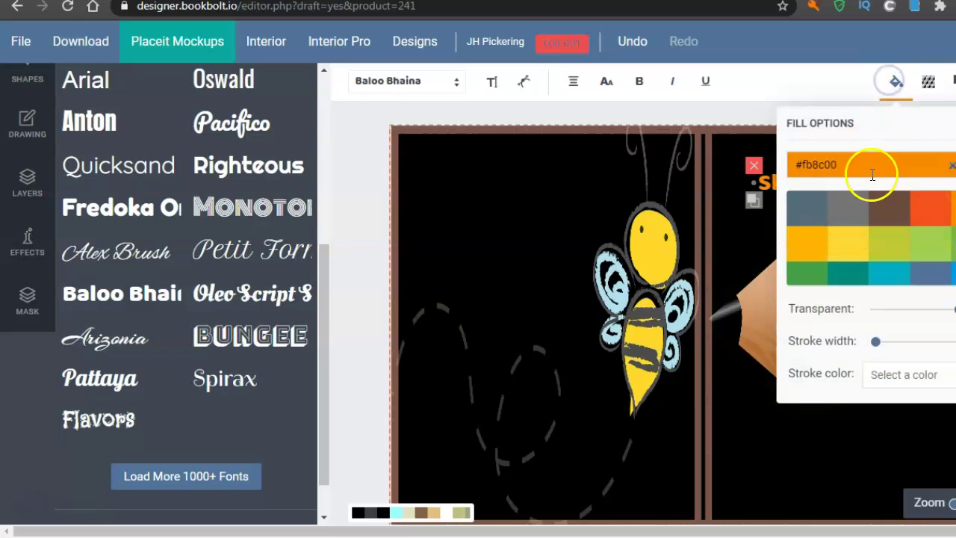
click(847, 244)
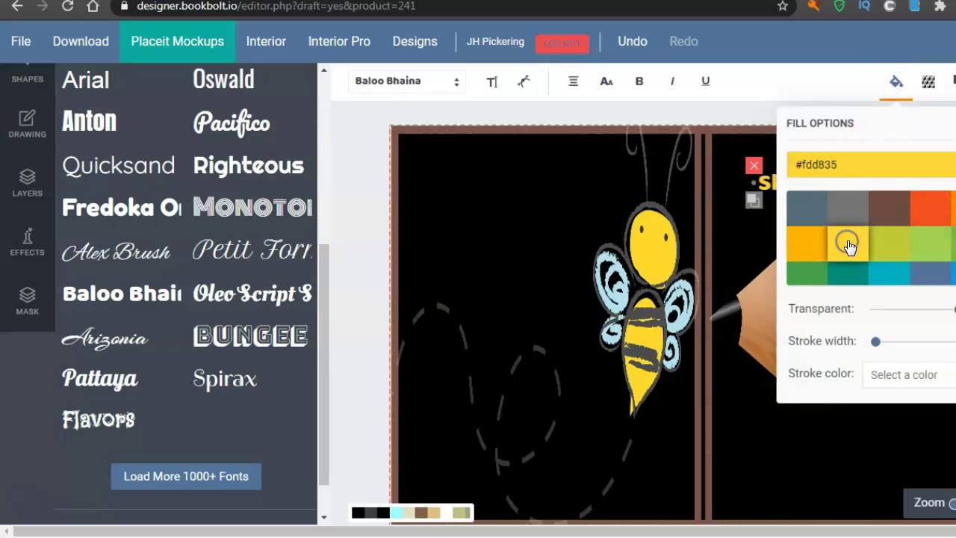
click(745, 109)
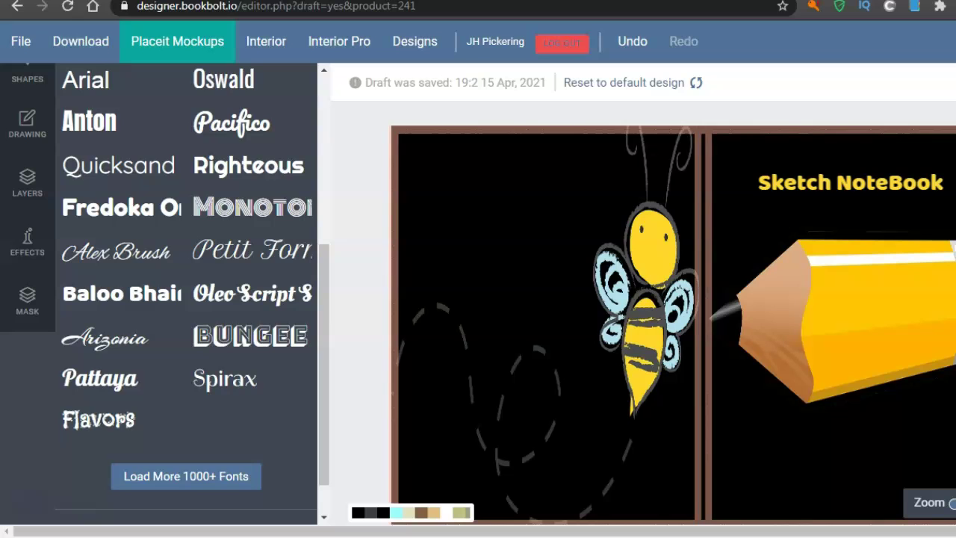
Step: Add another Baloo Bhaina text element and place it on the back cover beside the bee's head
scroll(672, 313, down, 1)
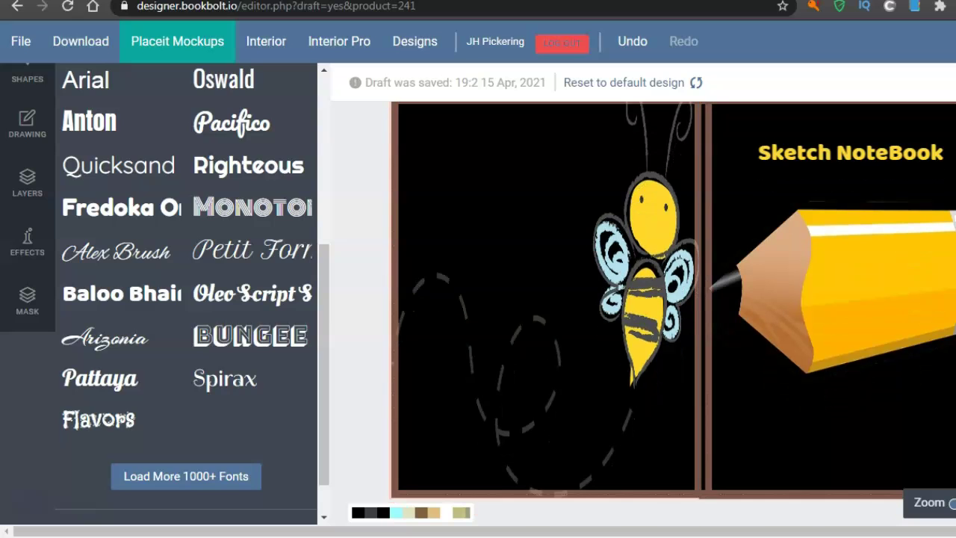
scroll(672, 309, up, 1)
click(533, 258)
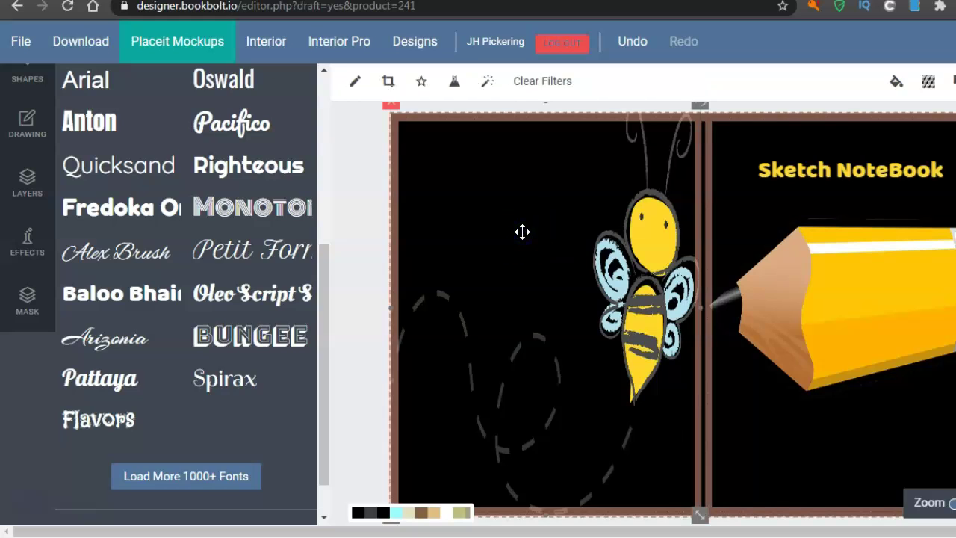
click(542, 242)
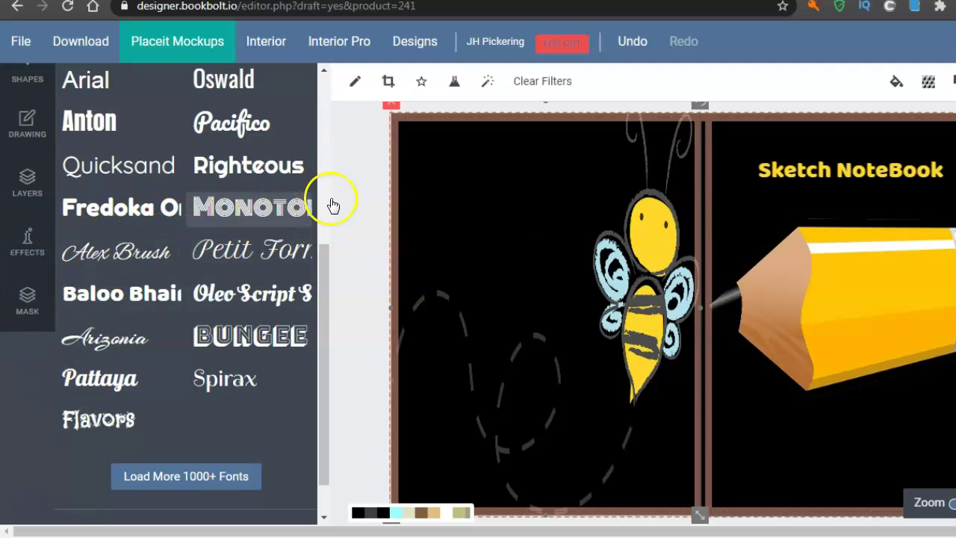
click(146, 293)
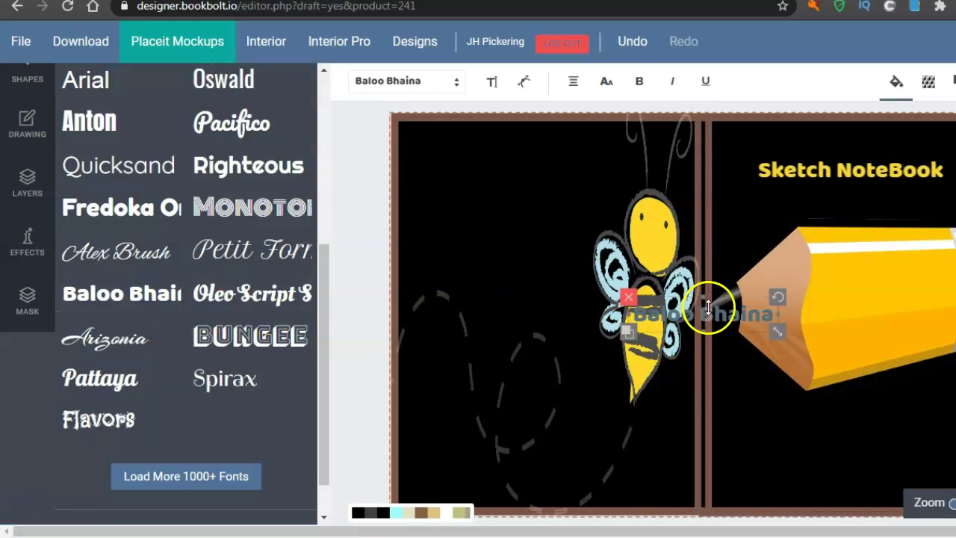
drag(623, 298, 497, 209)
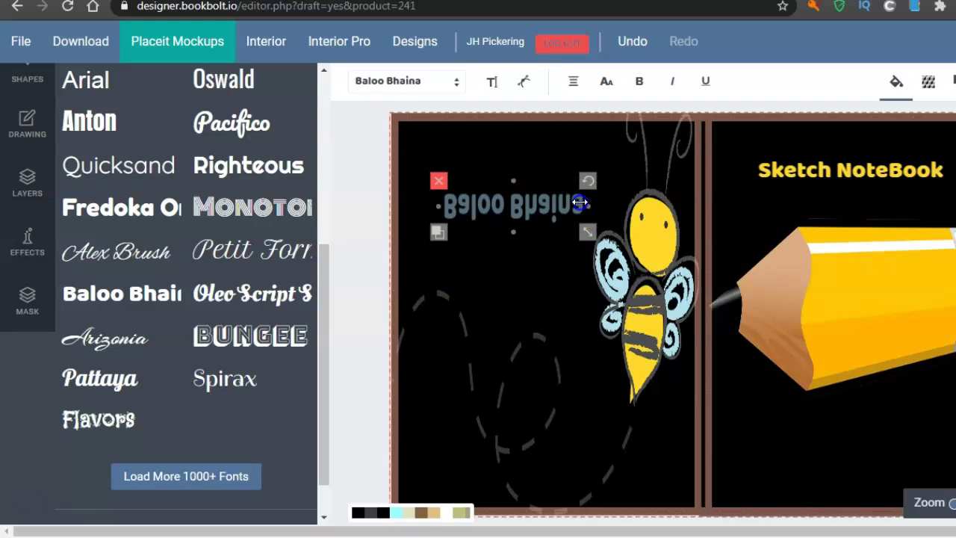
Step: Replace the placeholder wording of the back cover text with "Buzzing Off"
click(575, 202)
key(BackSpace)
key(BackSpace)
key(BackSpace)
key(BackSpace)
key(BackSpace)
key(BackSpace)
key(BackSpace)
key(BackSpace)
key(BackSpace)
key(BackSpace)
key(BackSpace)
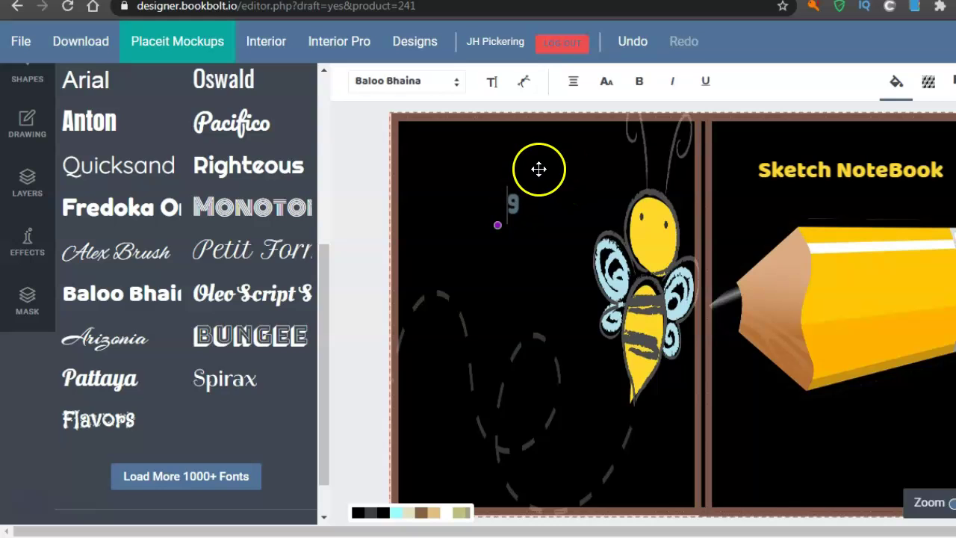
click(523, 203)
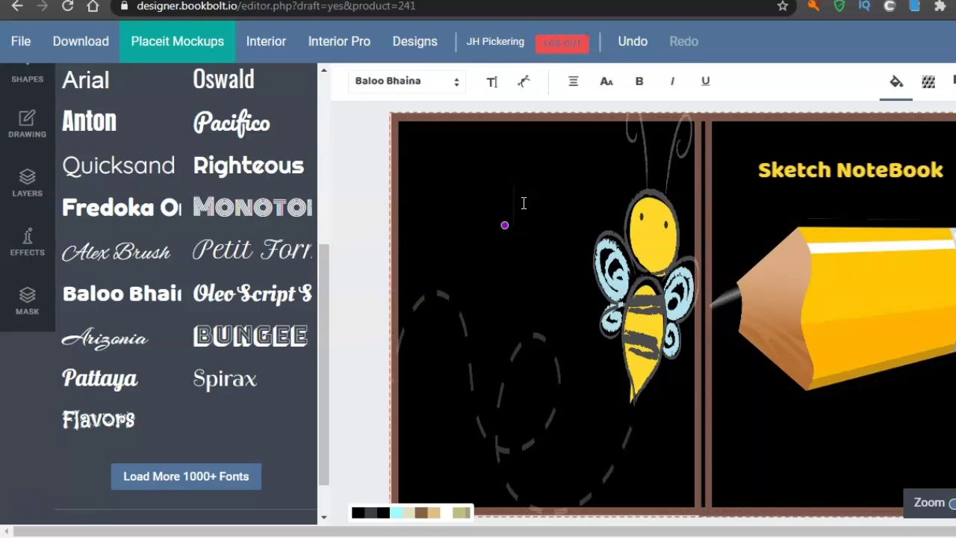
text(o)
text(zzing o)
text(ff)
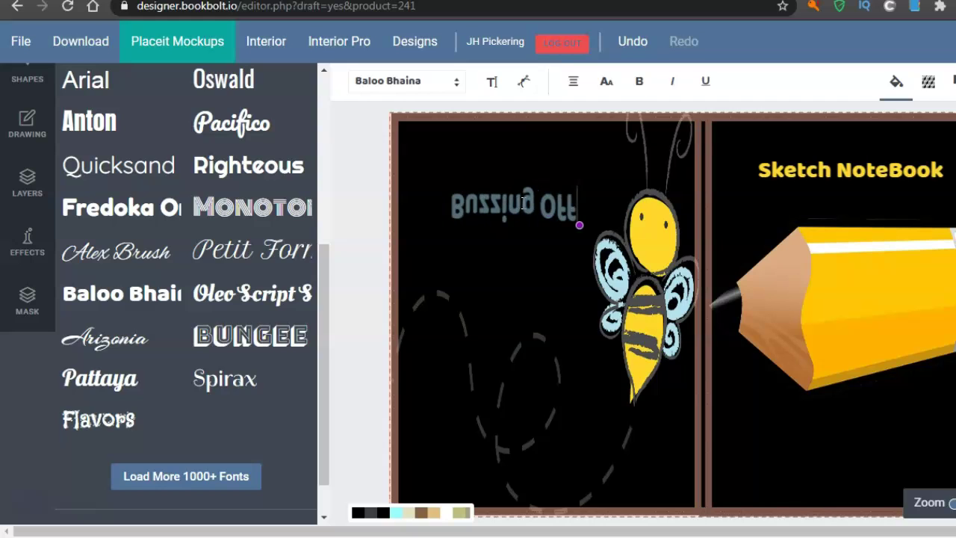
Step: Erase the "Buzzing Off" wording from the upside-down text on the back cover
key(BackSpace)
key(BackSpace)
key(BackSpace)
key(BackSpace)
key(BackSpace)
key(BackSpace)
key(BackSpace)
key(BackSpace)
key(BackSpace)
key(BackSpace)
key(BackSpace)
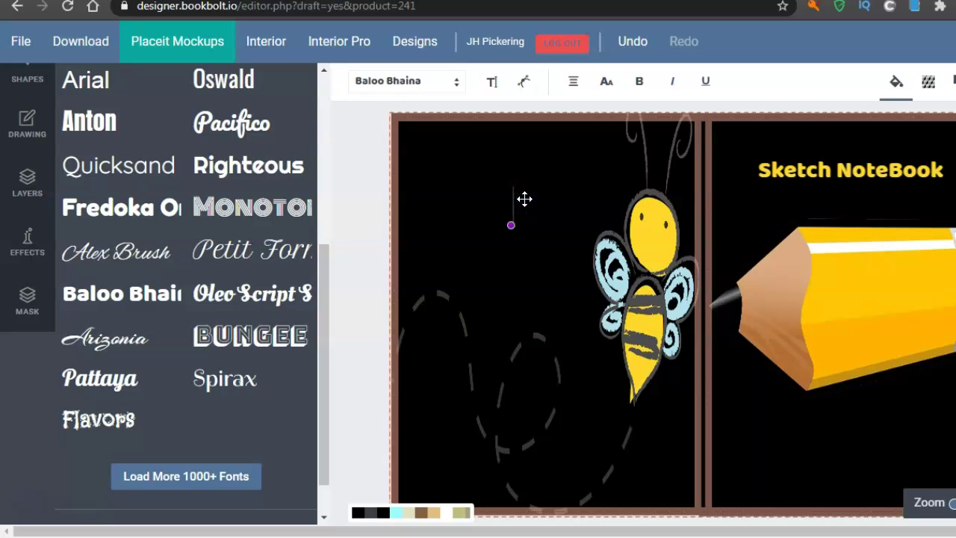
Step: Replace the emptied text element with a new upright Baloo Bhaina text placed on the back cover beside the bee's head
click(127, 297)
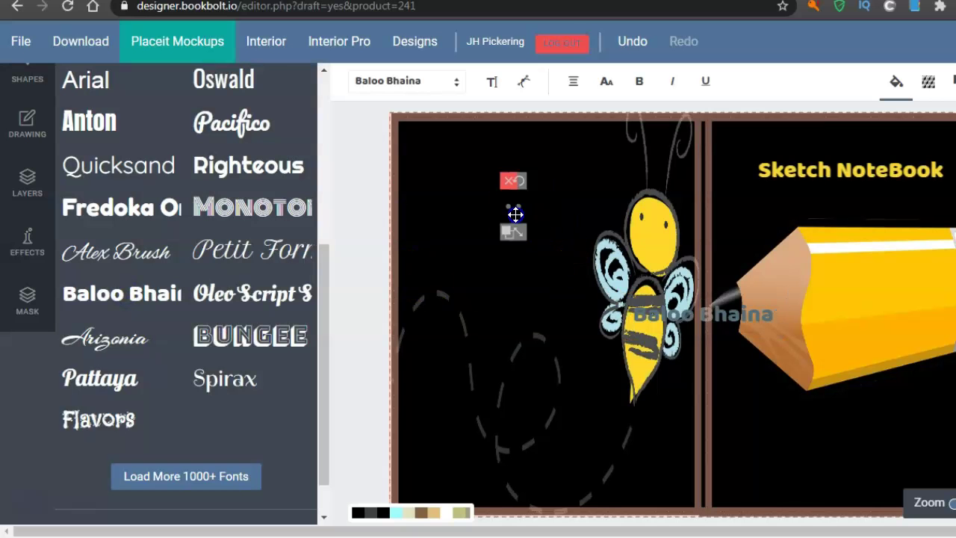
drag(518, 199, 506, 223)
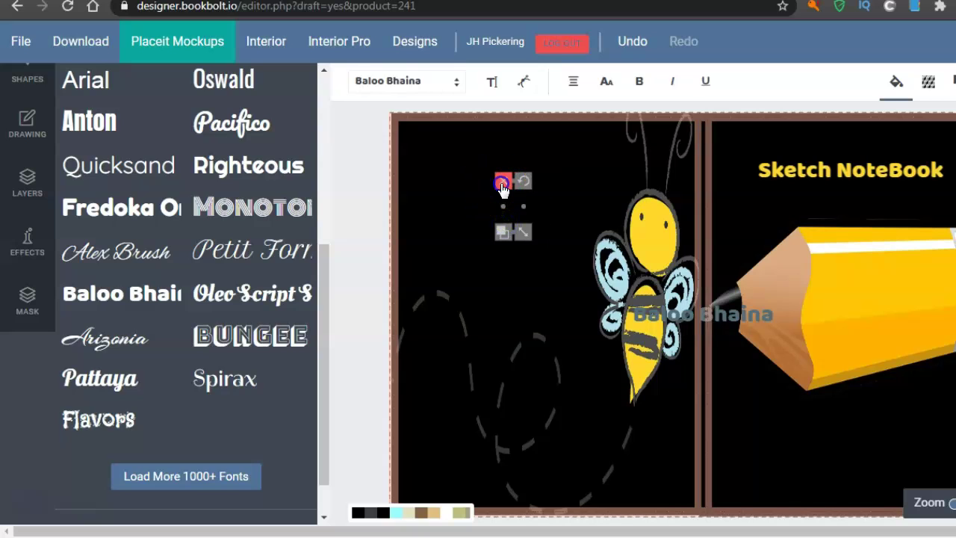
click(502, 181)
drag(674, 320, 474, 191)
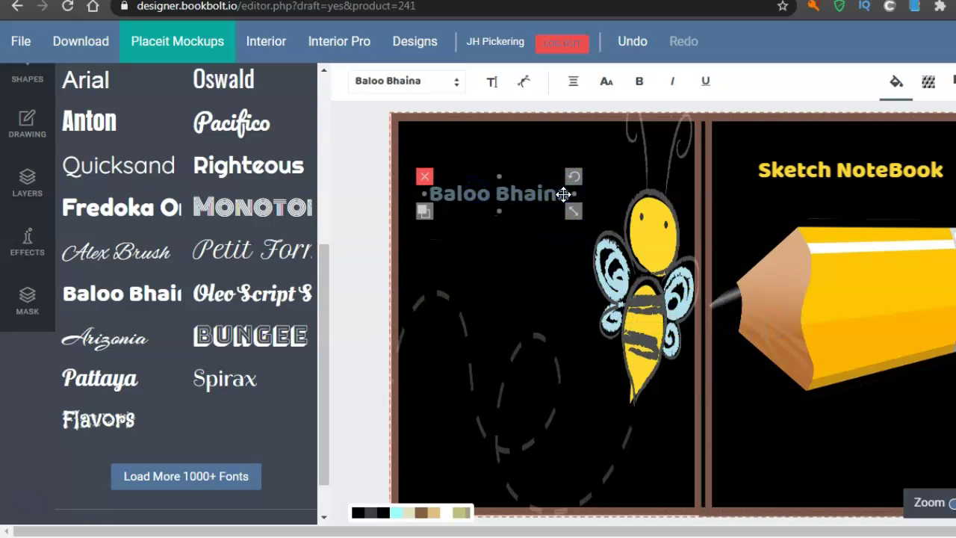
Step: Replace the placeholder wording of the back cover text with "My Busy Bee Book"
click(564, 194)
key(BackSpace)
key(BackSpace)
key(BackSpace)
key(BackSpace)
key(BackSpace)
key(BackSpace)
key(BackSpace)
key(BackSpace)
key(BackSpace)
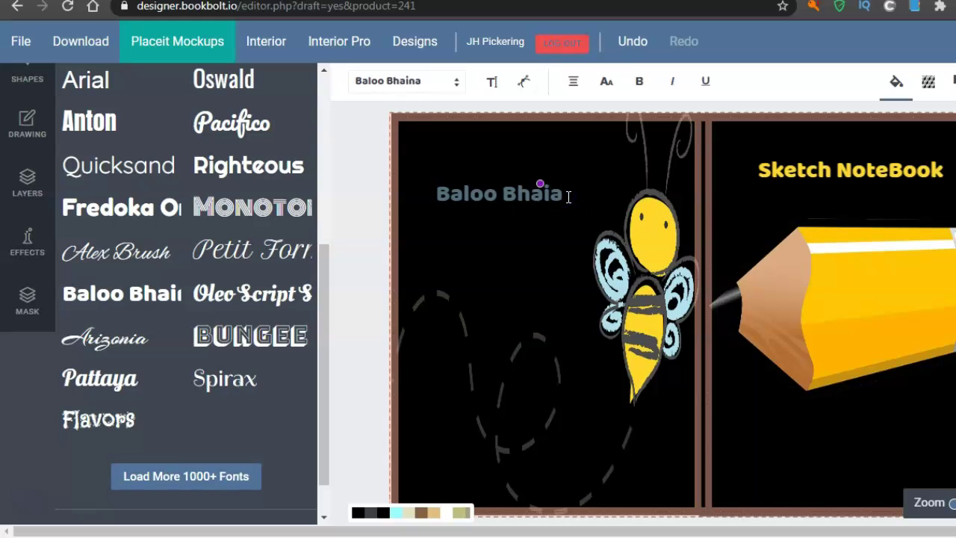
key(BackSpace)
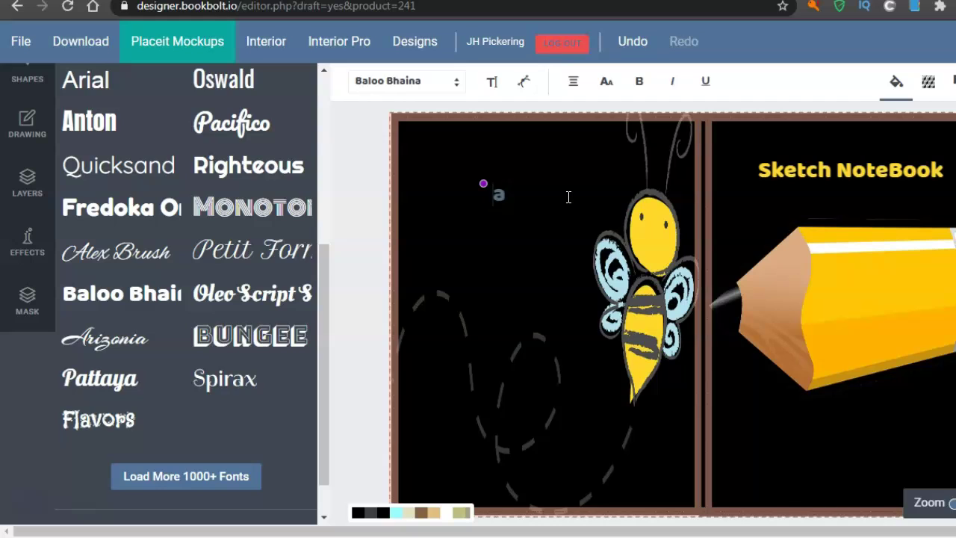
click(509, 194)
text(My Busy)
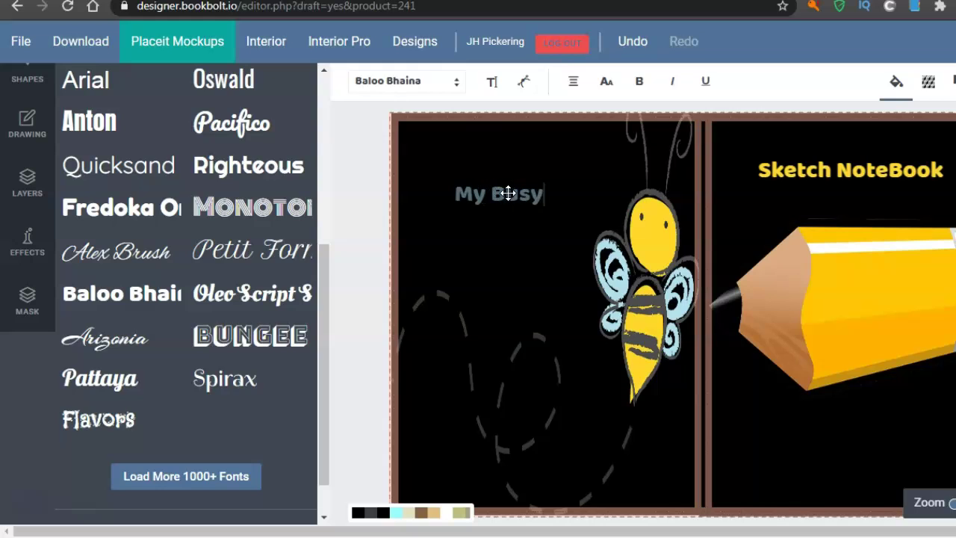
text( Bee)
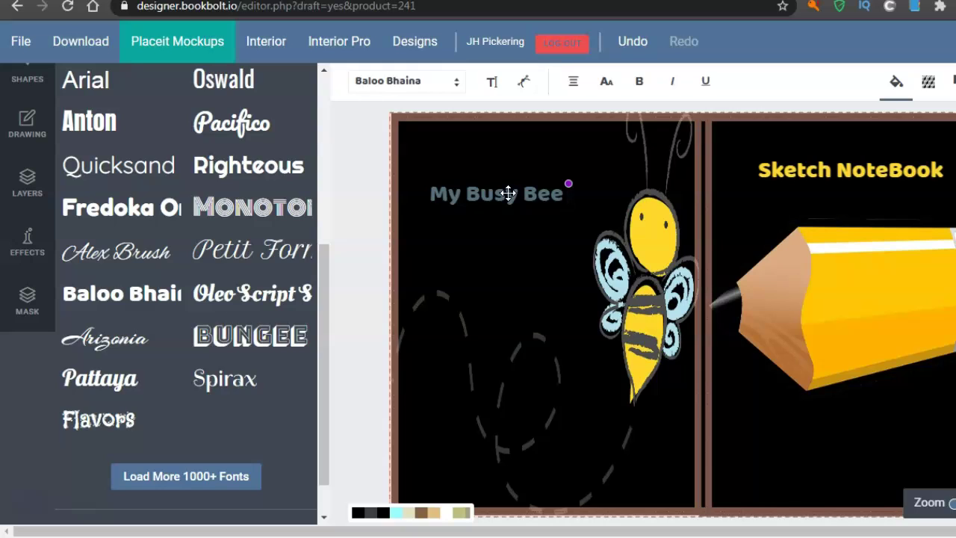
text(Boo)
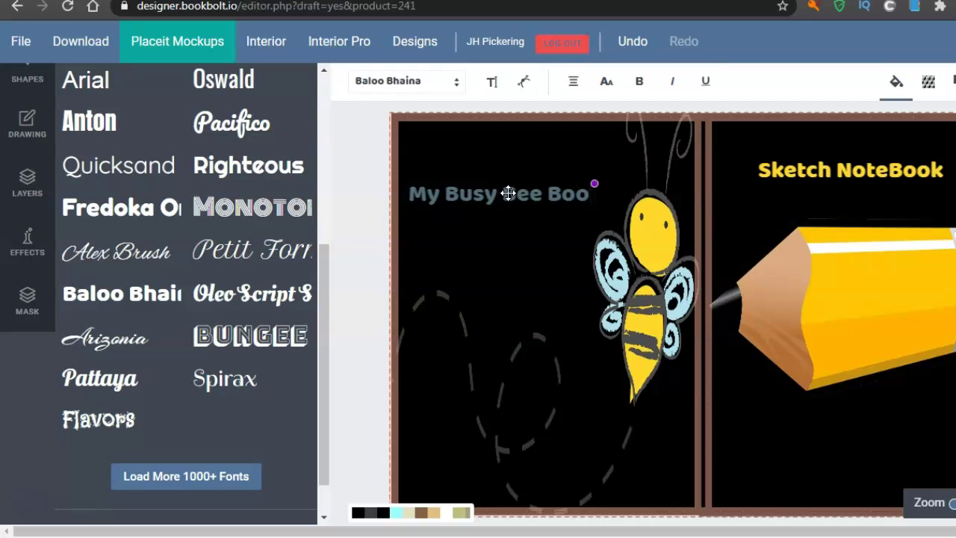
text(k)
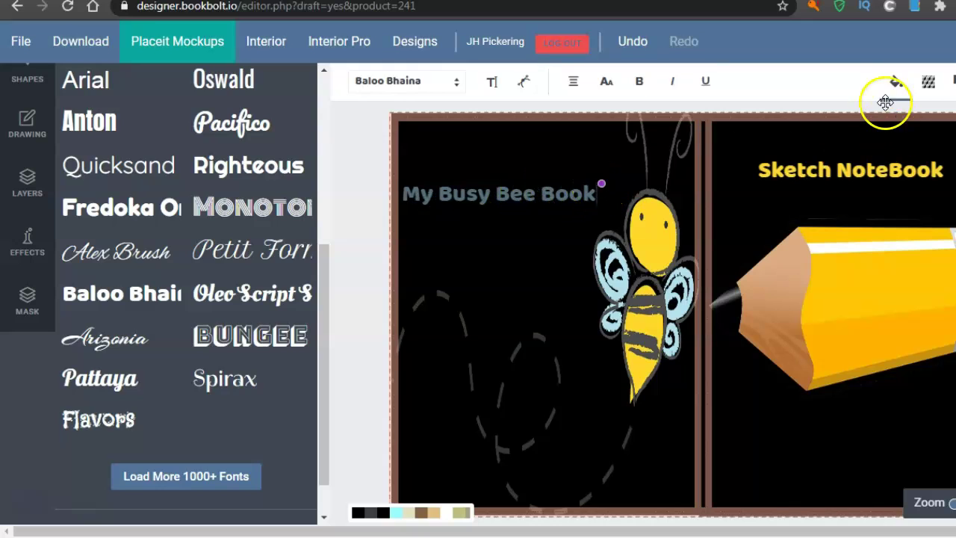
Step: Fill the "My Busy Bee Book" text with yellow #fdd835
click(896, 81)
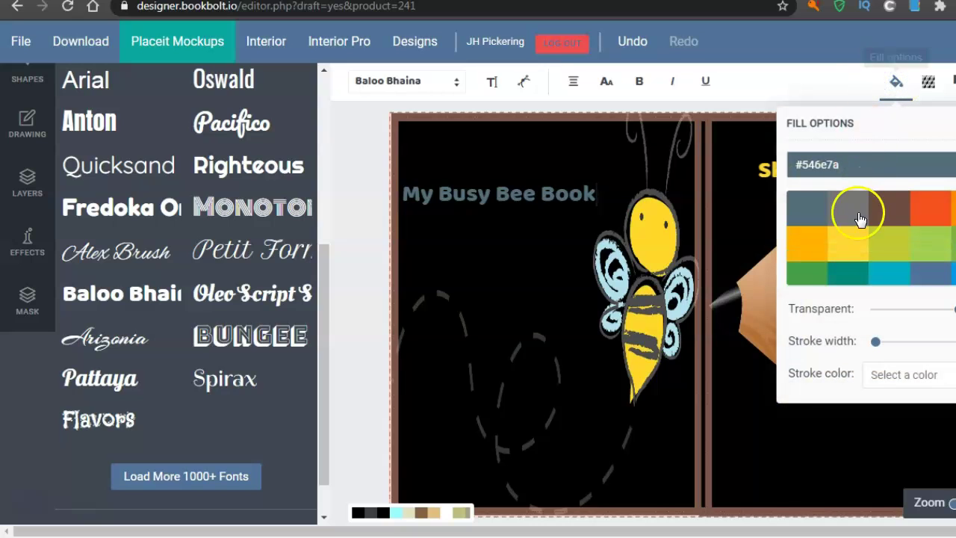
click(845, 245)
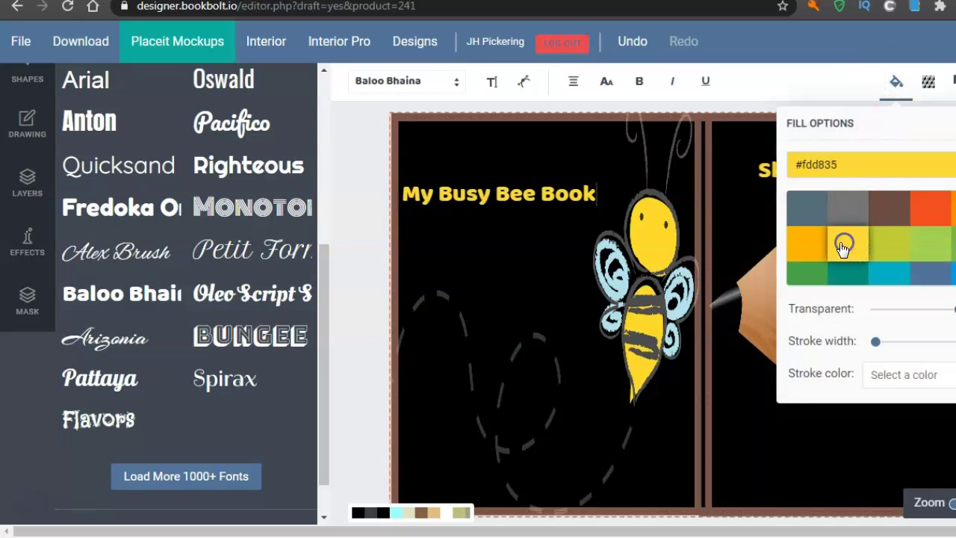
click(509, 185)
mouse_move(510, 185)
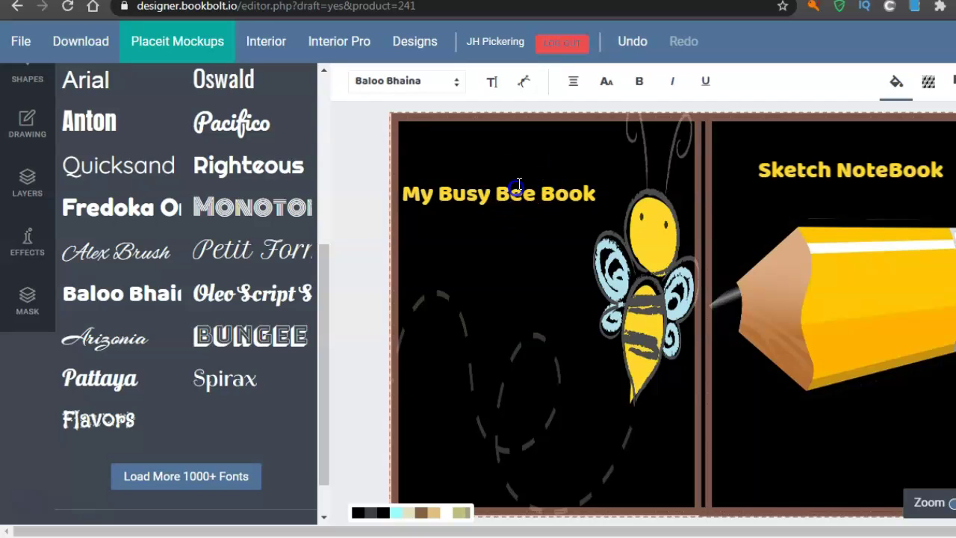
Step: Move the "My Busy Bee Book" title slightly up and toward the spine, just above the bee's head level
click(540, 246)
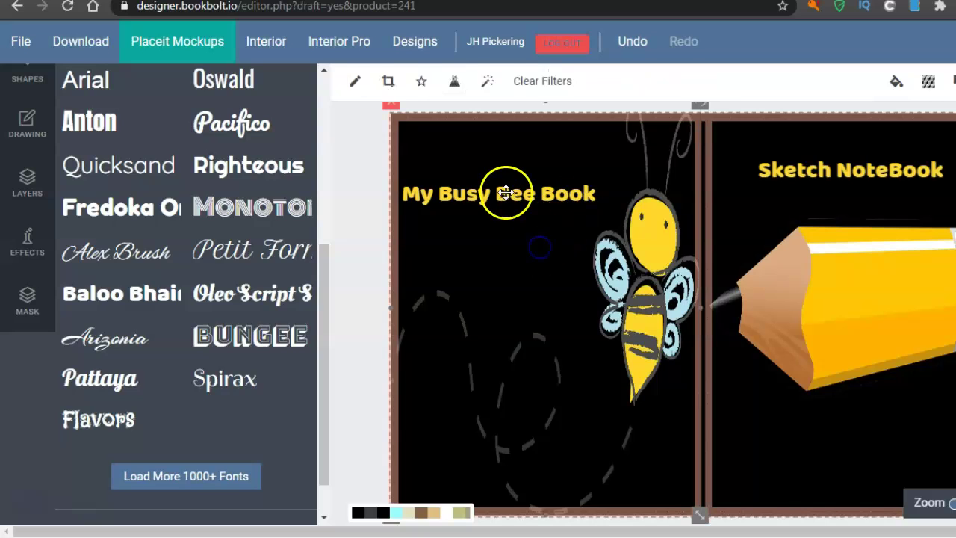
click(506, 193)
drag(506, 193, 527, 172)
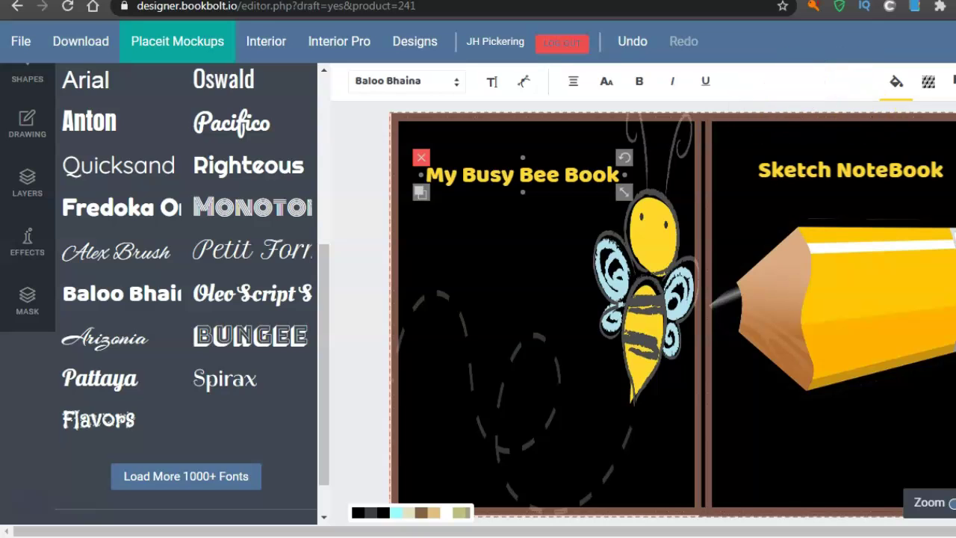
click(774, 86)
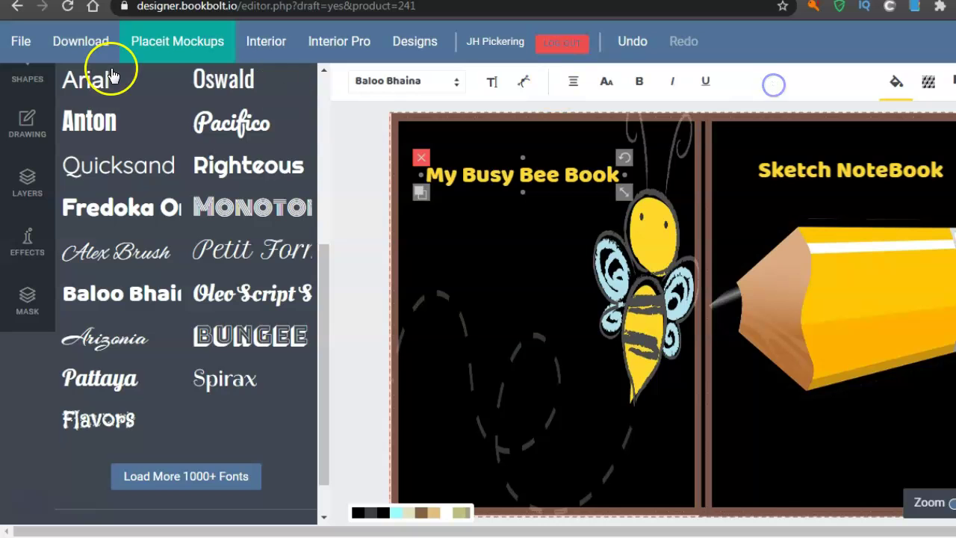
Step: Save the cover to My Designs and open its generated PDF
click(34, 45)
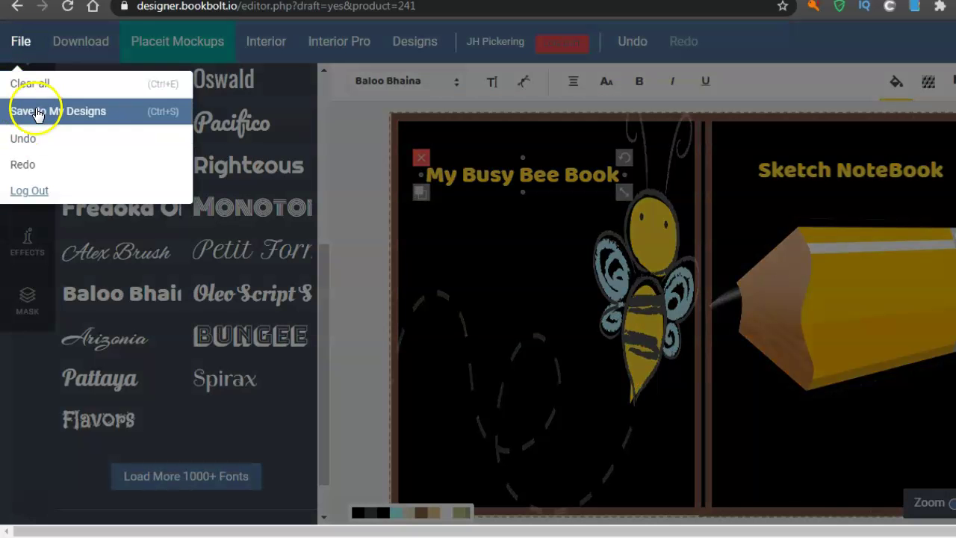
click(38, 112)
click(486, 221)
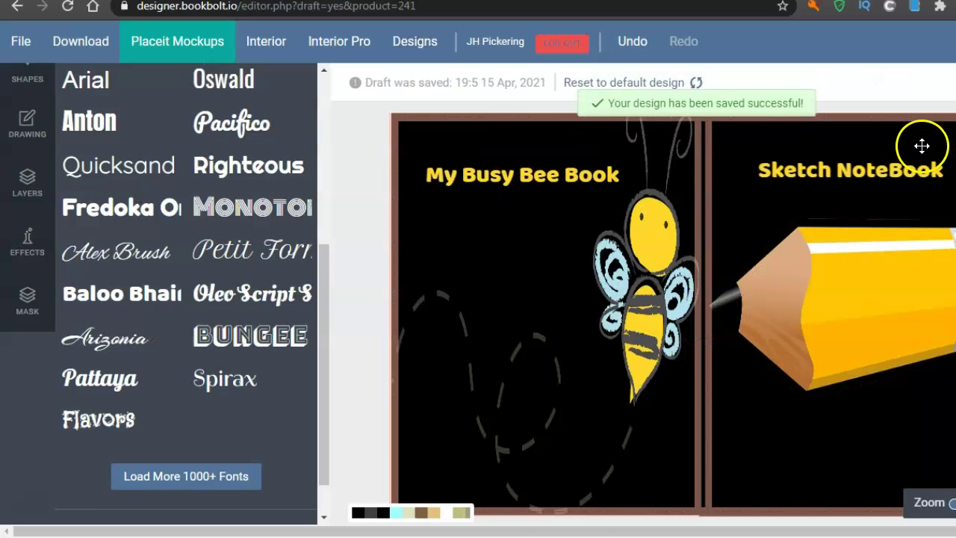
click(79, 42)
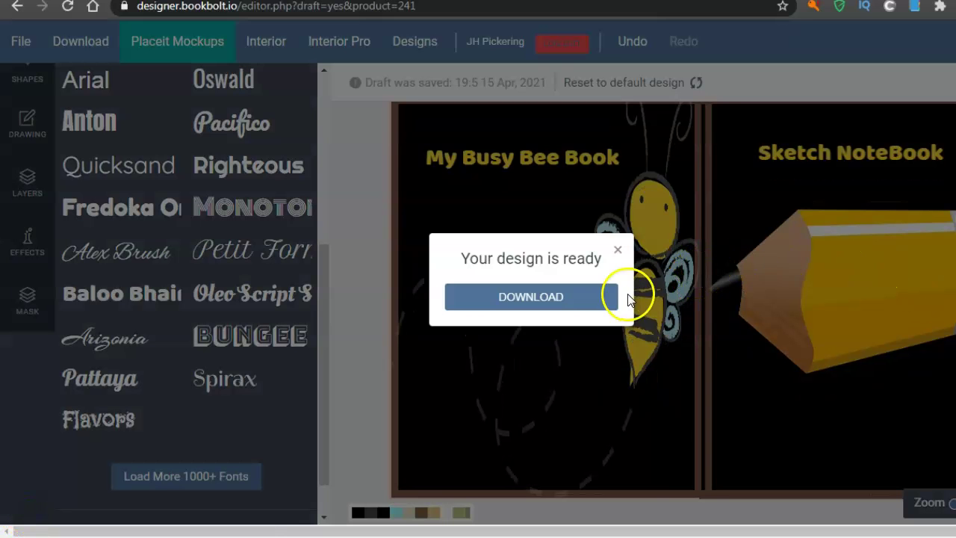
click(579, 297)
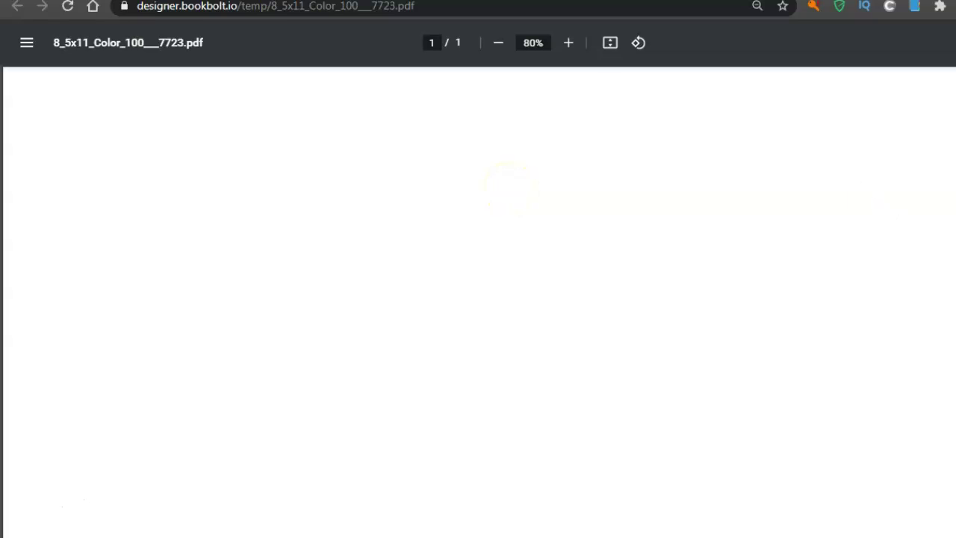
Step: Examine the cover PDF from its upper to its lower edge, checking how the titles and artwork render
scroll(508, 187, down, 2)
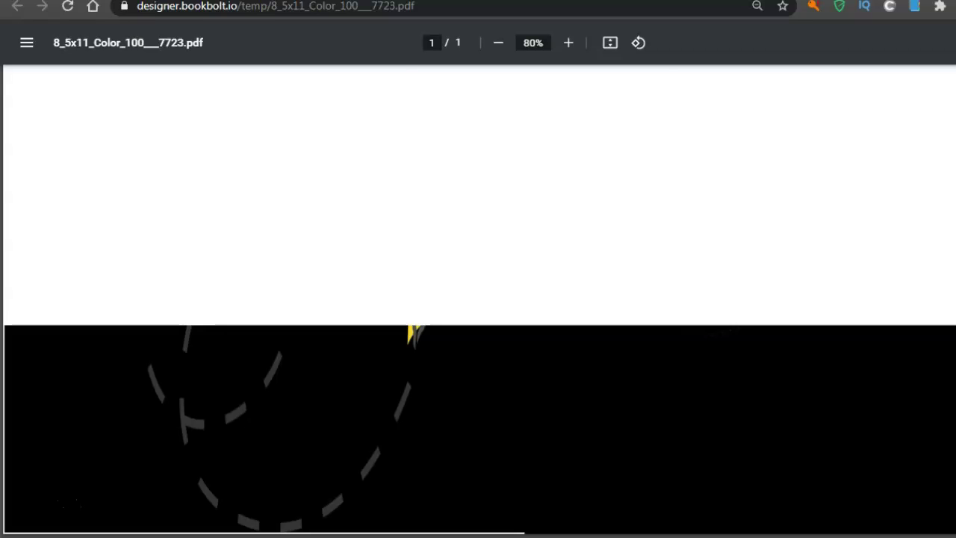
scroll(478, 298, up, 5)
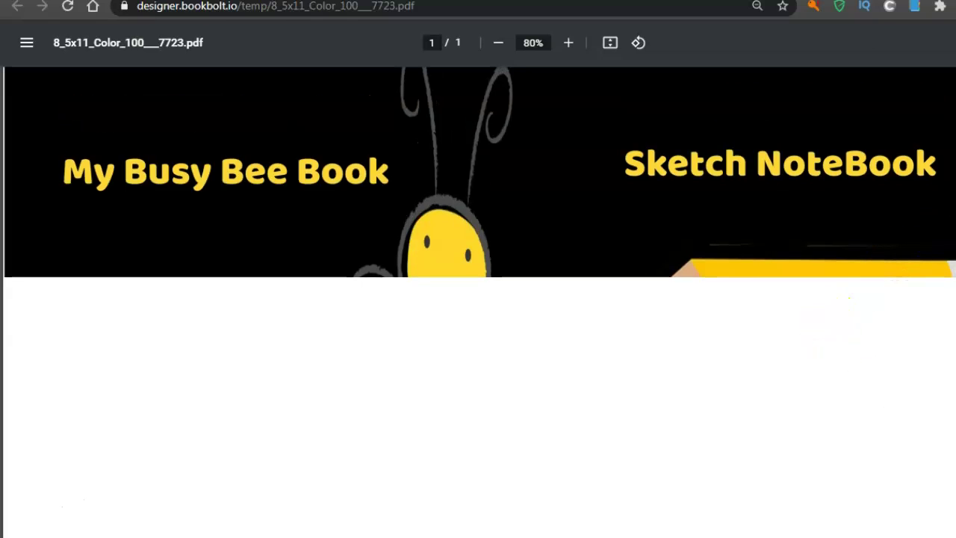
scroll(478, 298, down, 3)
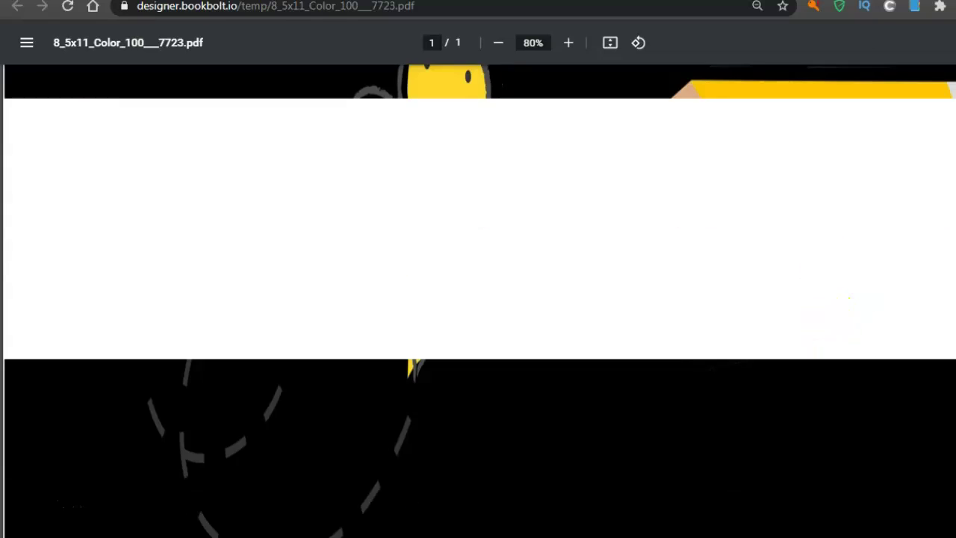
scroll(478, 299, up, 2)
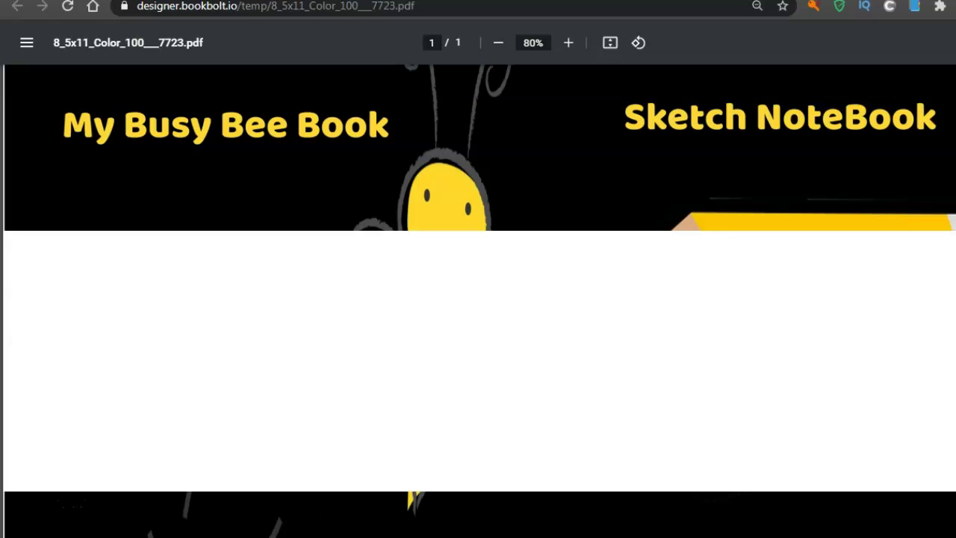
scroll(478, 298, up, 1)
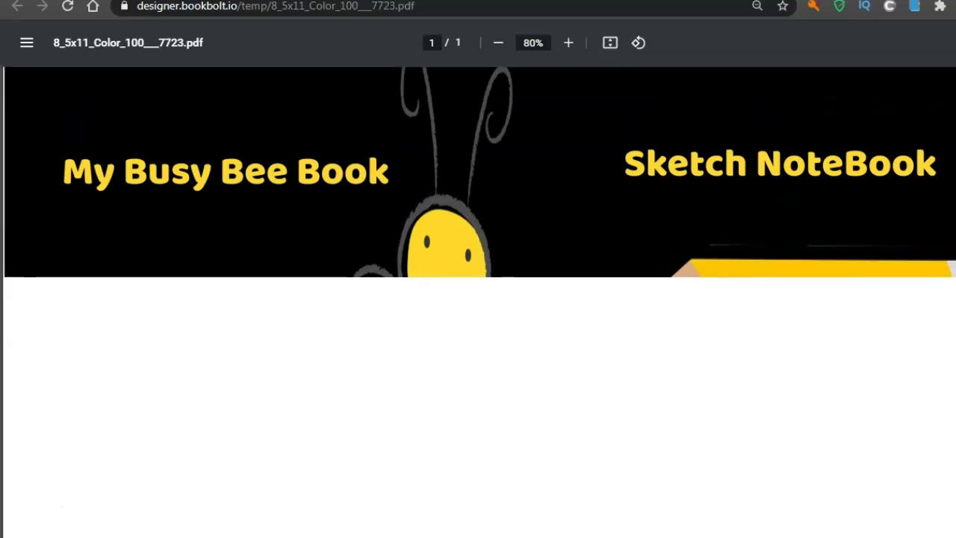
scroll(477, 299, down, 2)
scroll(478, 298, up, 2)
scroll(478, 299, down, 3)
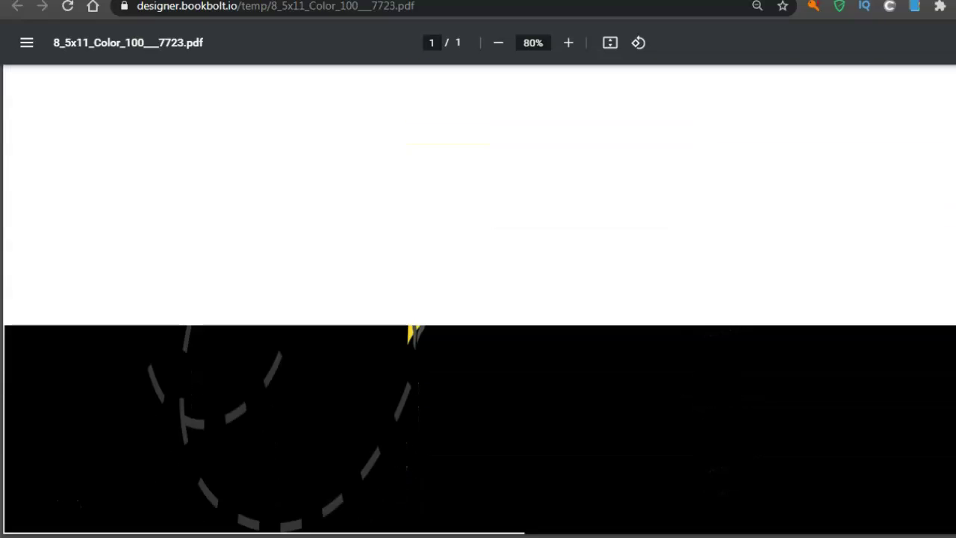
scroll(742, 371, up, 3)
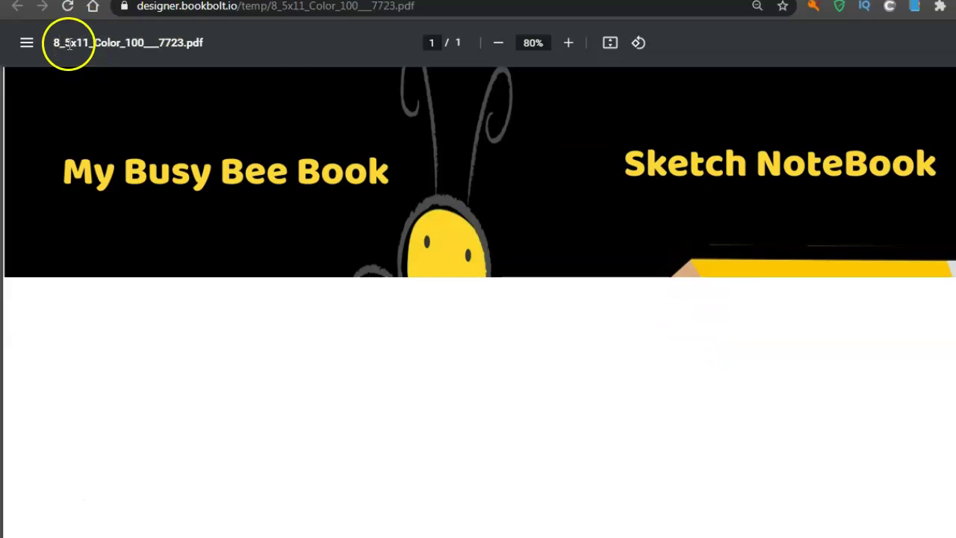
Step: Reload the PDF and inspect the bee, pencil and outer edges of the cover
click(72, 9)
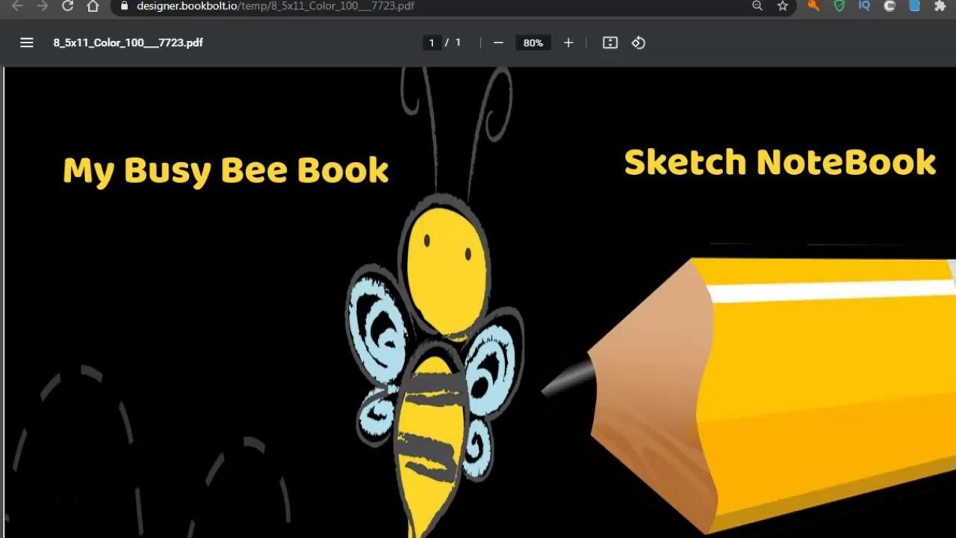
scroll(478, 299, down, 3)
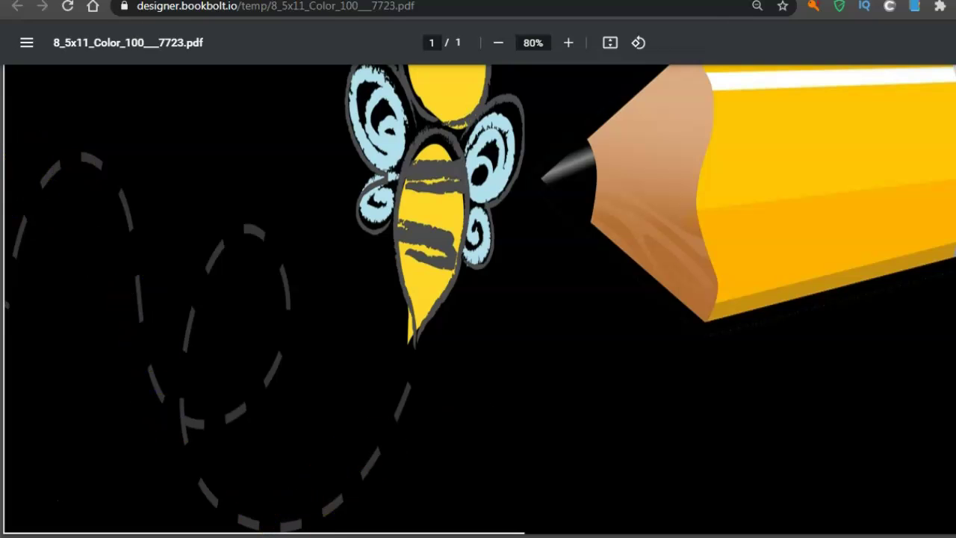
scroll(478, 299, up, 3)
Step: Close the PDF, return to the cover editor and dismiss the download dialog
click(911, 7)
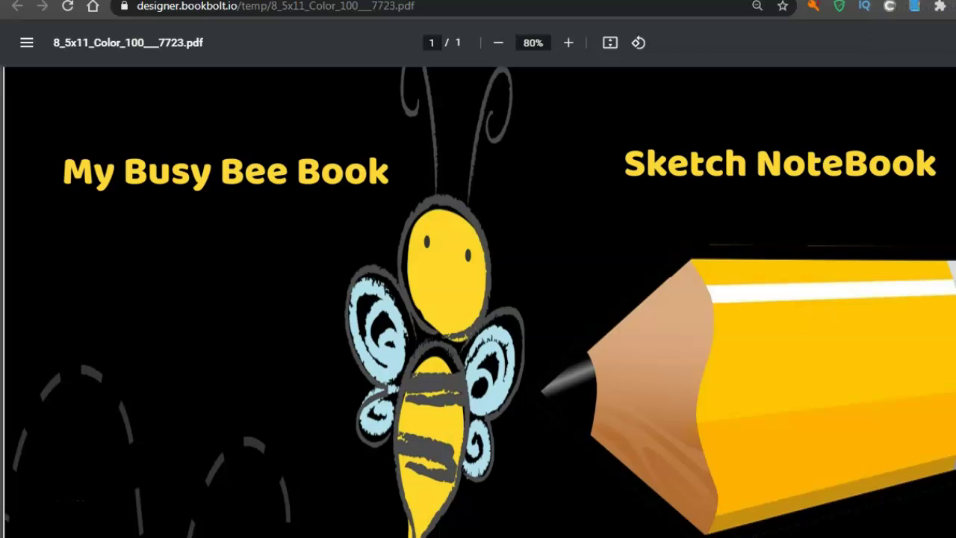
click(948, 1)
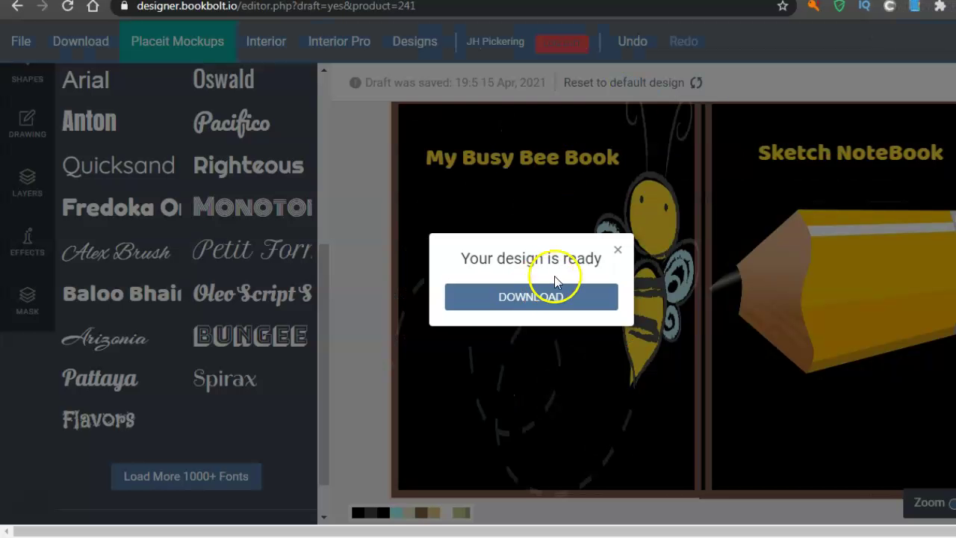
click(618, 251)
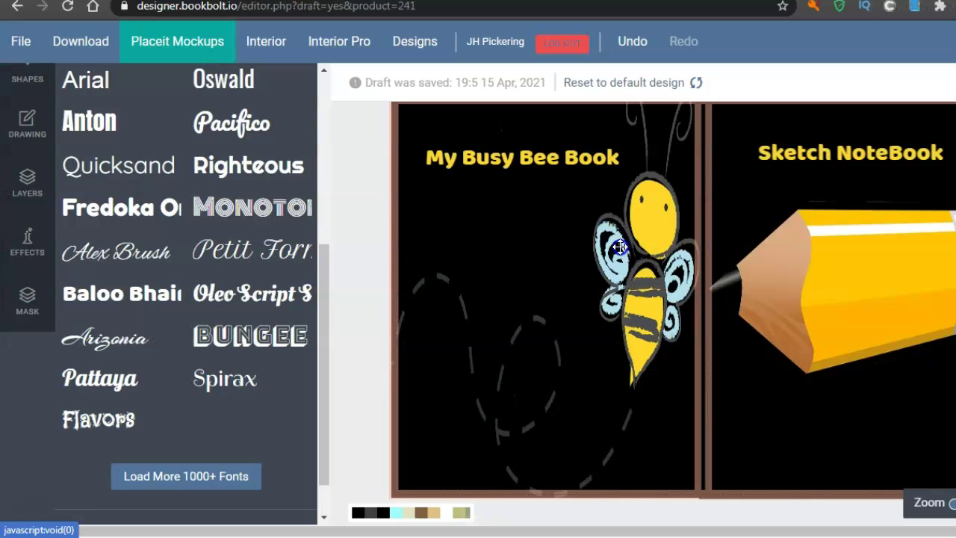
Step: Stretch the bee image slightly beyond the back cover's lower and outer edges
click(548, 489)
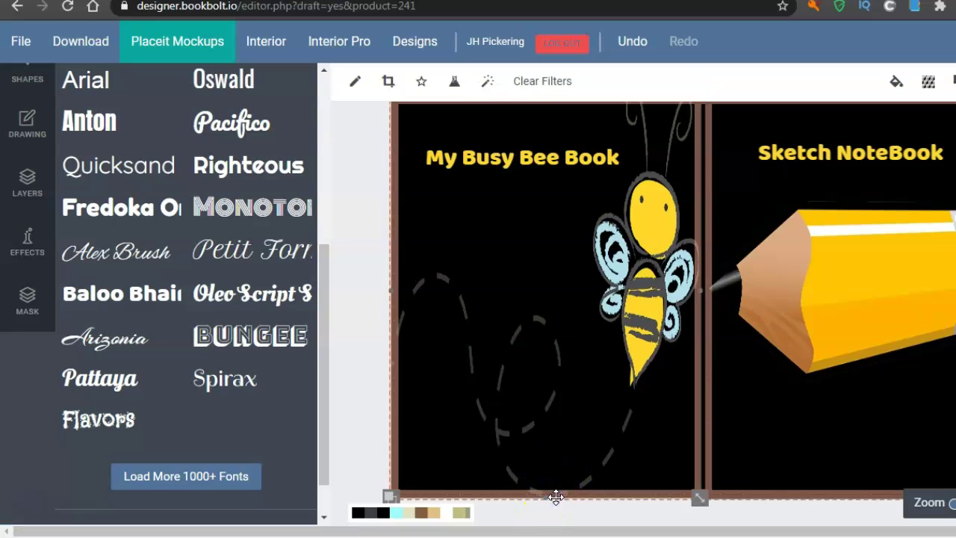
click(544, 501)
drag(544, 502, 545, 503)
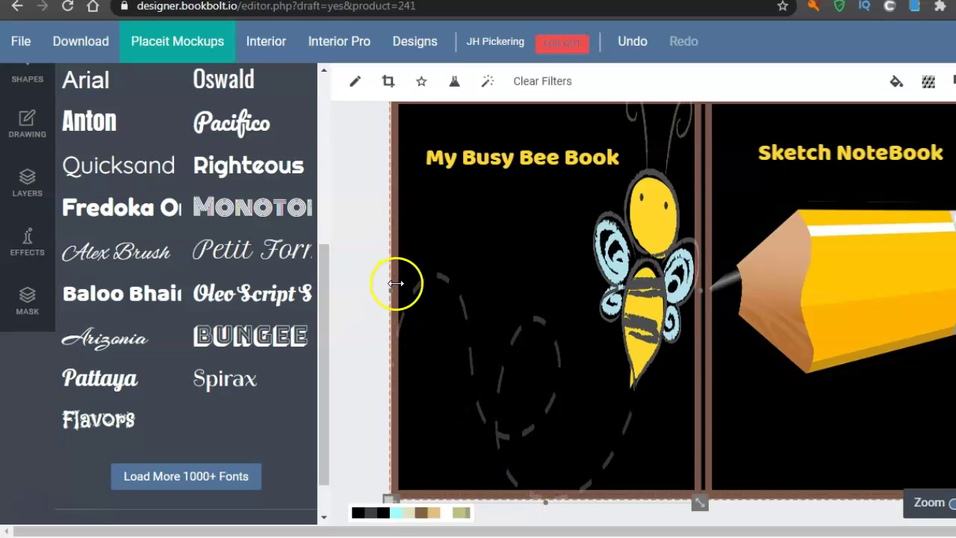
drag(388, 290, 386, 288)
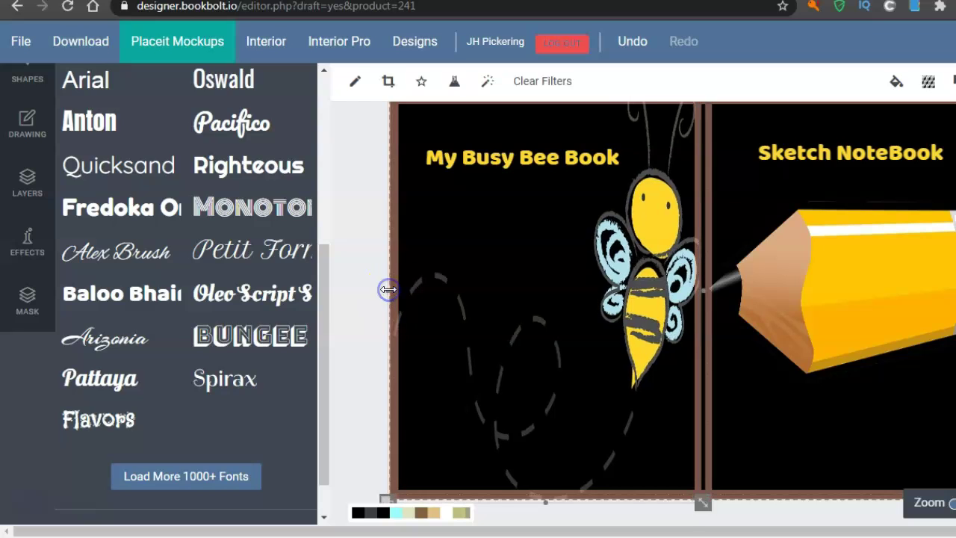
Step: Save the adjusted cover to My Designs again and open a newly generated PDF of it
click(22, 42)
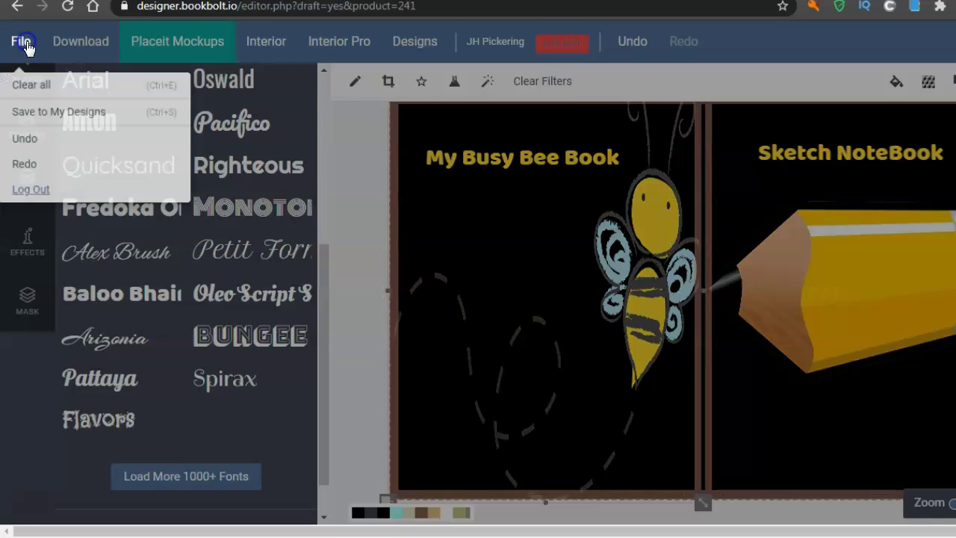
click(64, 117)
click(492, 232)
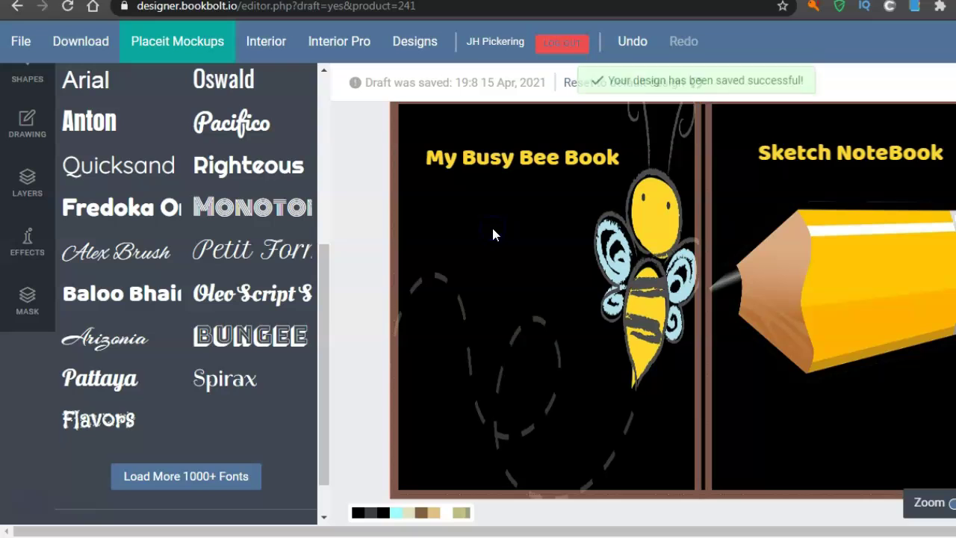
click(87, 45)
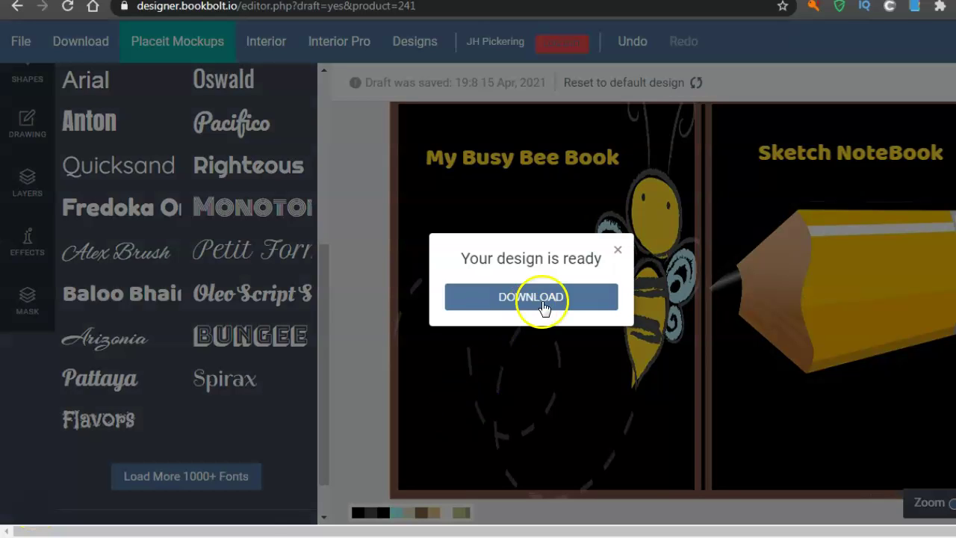
click(550, 299)
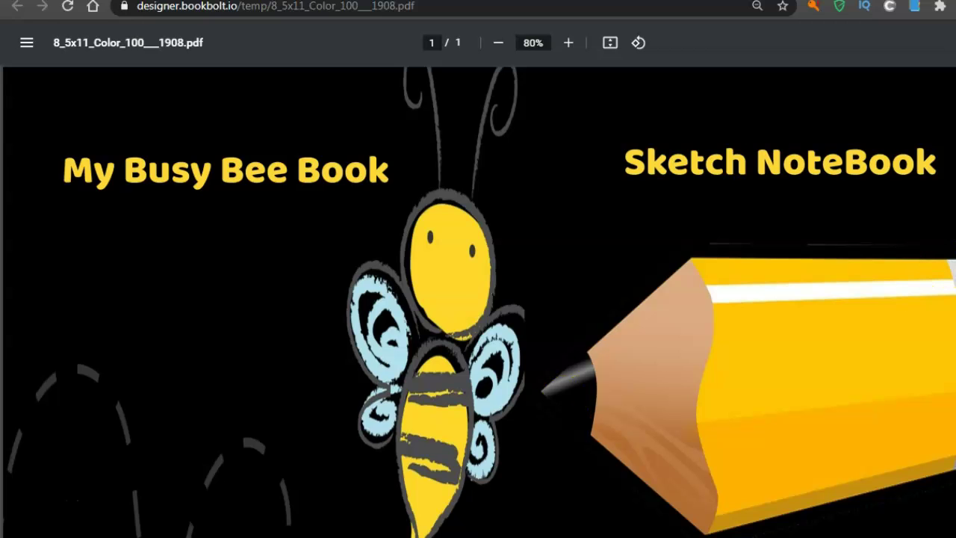
Step: Inspect the upper and lower parts of the newly generated cover PDF, including the bee, its dashed trail and the pencil
scroll(478, 299, down, 3)
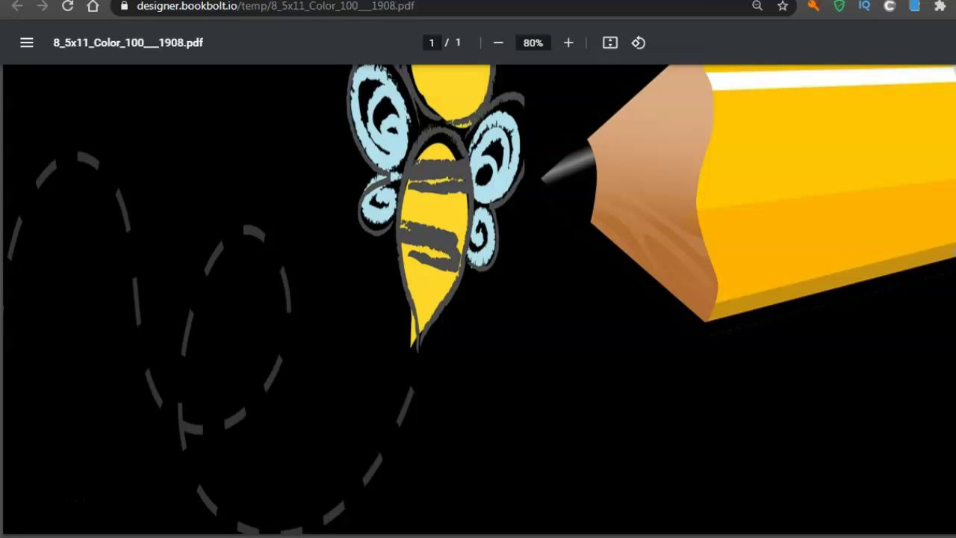
scroll(479, 300, up, 1)
scroll(480, 301, up, 5)
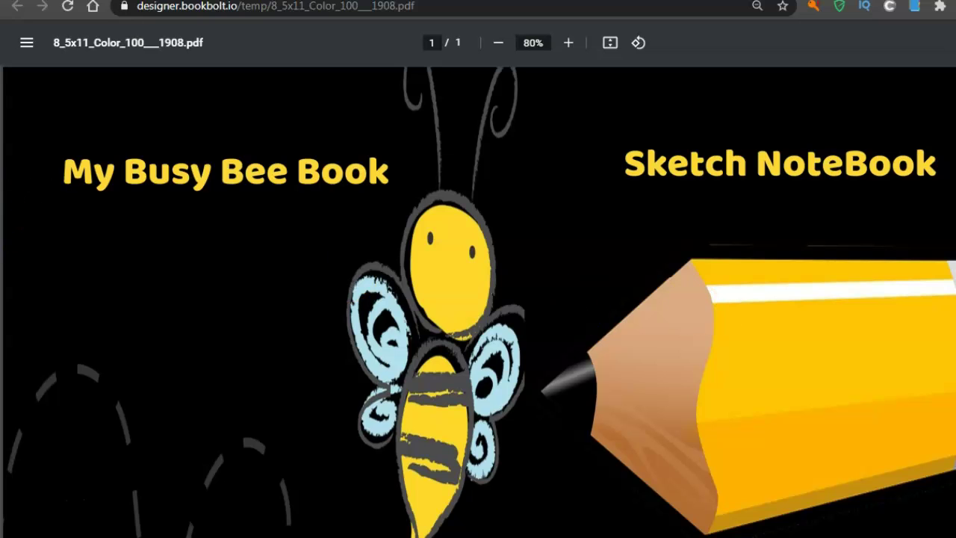
scroll(478, 299, down, 3)
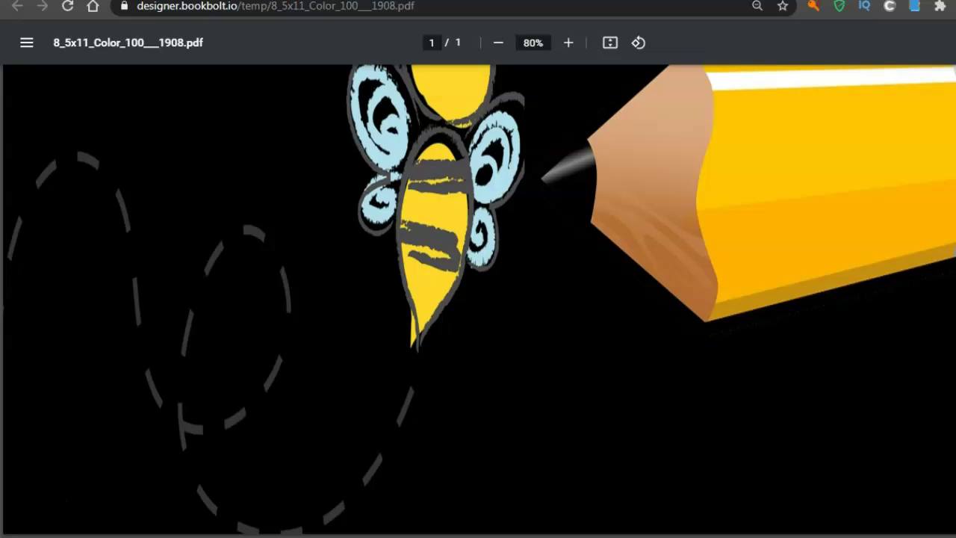
Step: Save the cover PDF in the Downloads folder under the file name sketch.pdf
click(889, 7)
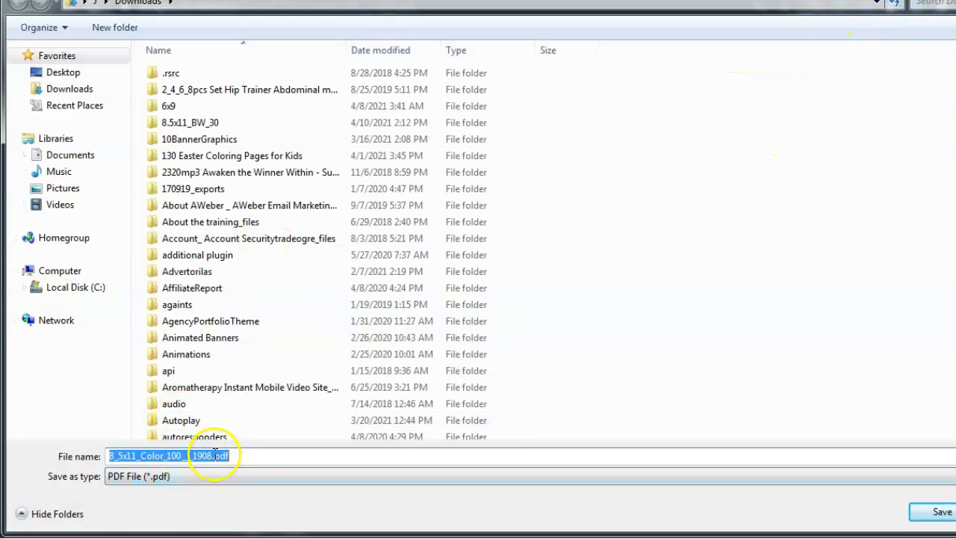
click(215, 455)
click(211, 455)
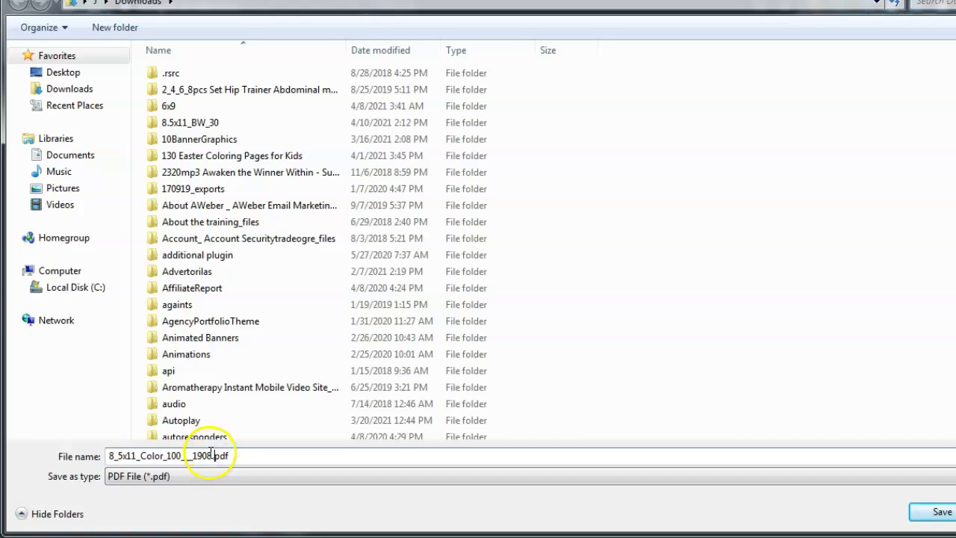
click(221, 469)
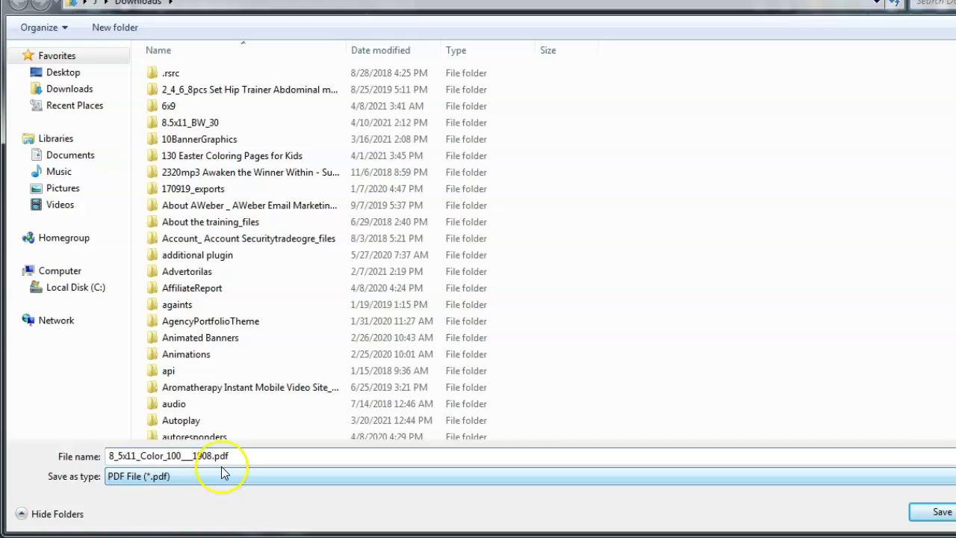
key(BackSpace)
key(BackSpace)
key(BackSpace)
key(BackSpace)
key(BackSpace)
key(BackSpace)
key(BackSpace)
key(BackSpace)
key(BackSpace)
key(BackSpace)
key(BackSpace)
key(BackSpace)
key(BackSpace)
key(BackSpace)
key(BackSpace)
key(BackSpace)
key(BackSpace)
key(BackSpace)
key(BackSpace)
key(BackSpace)
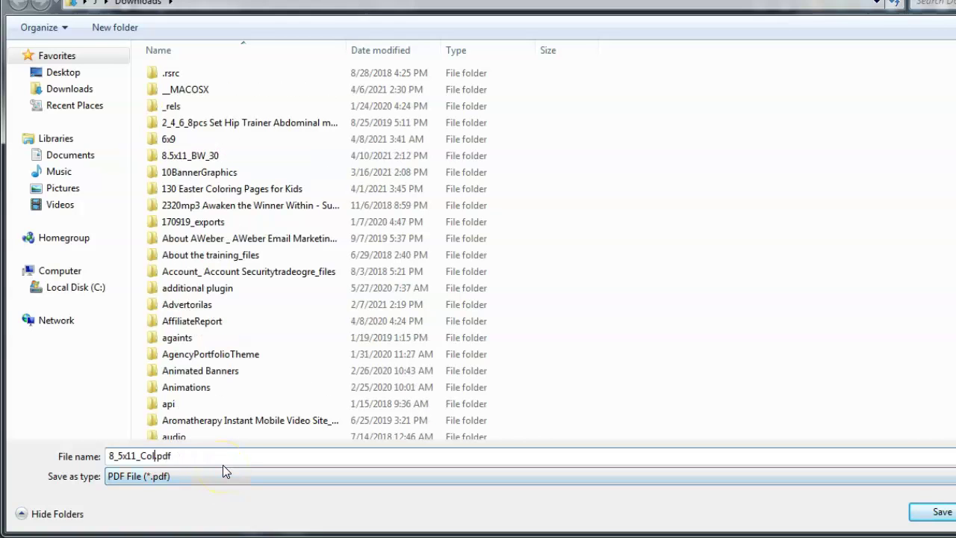
text(sketch)
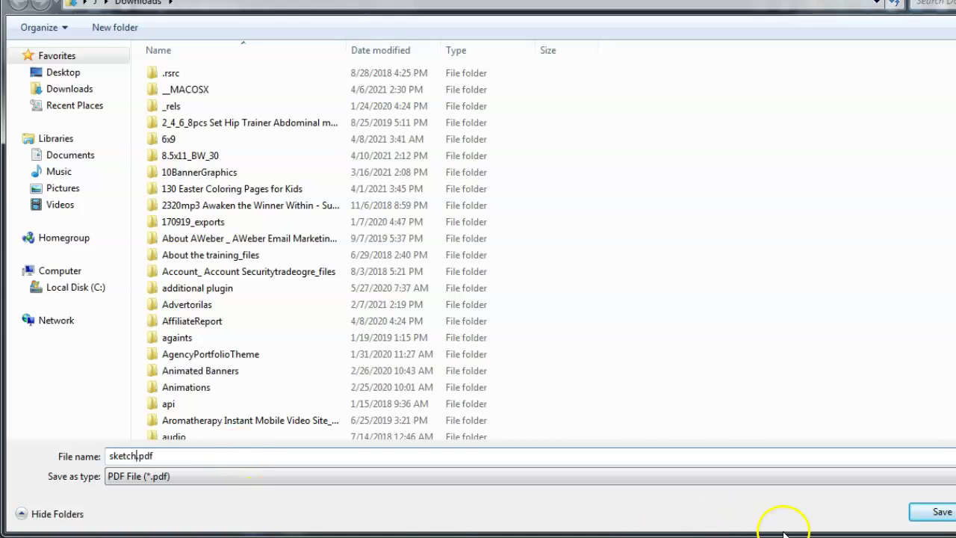
click(931, 511)
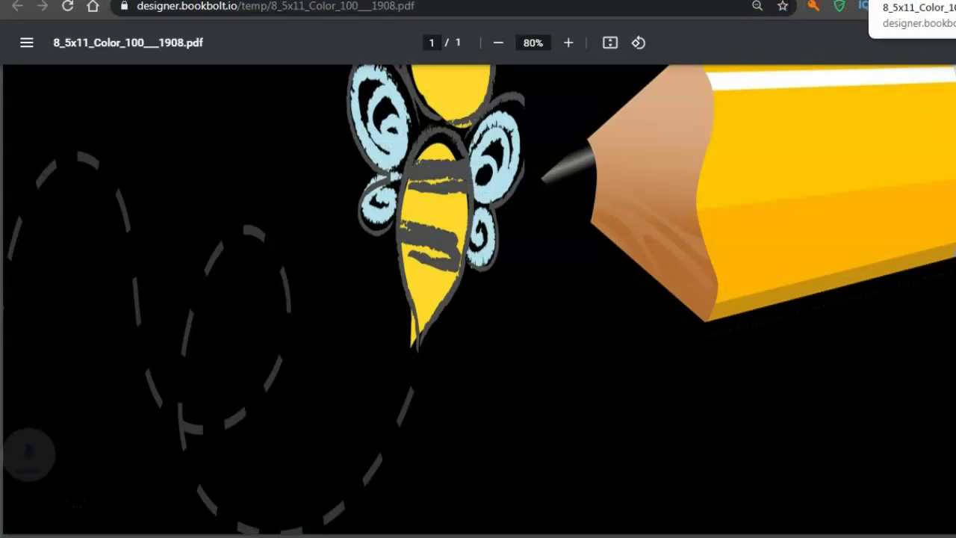
Step: Close the PDF views and the editor's download dialog, and open the Interior Generator
click(916, 1)
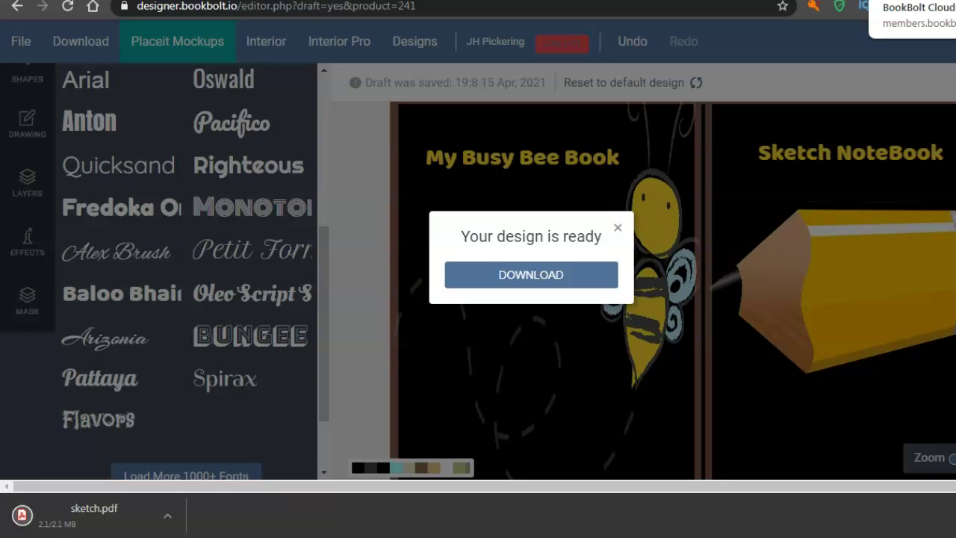
click(616, 228)
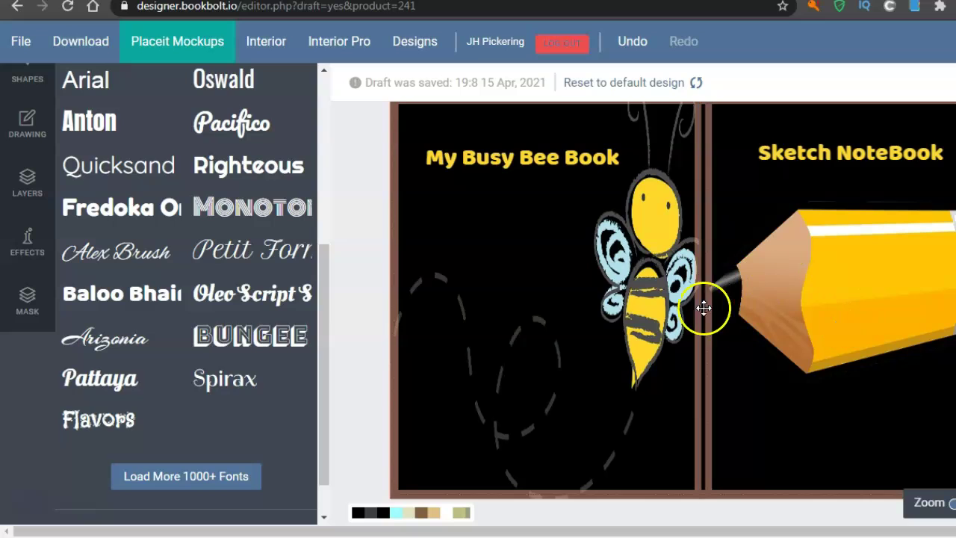
click(282, 43)
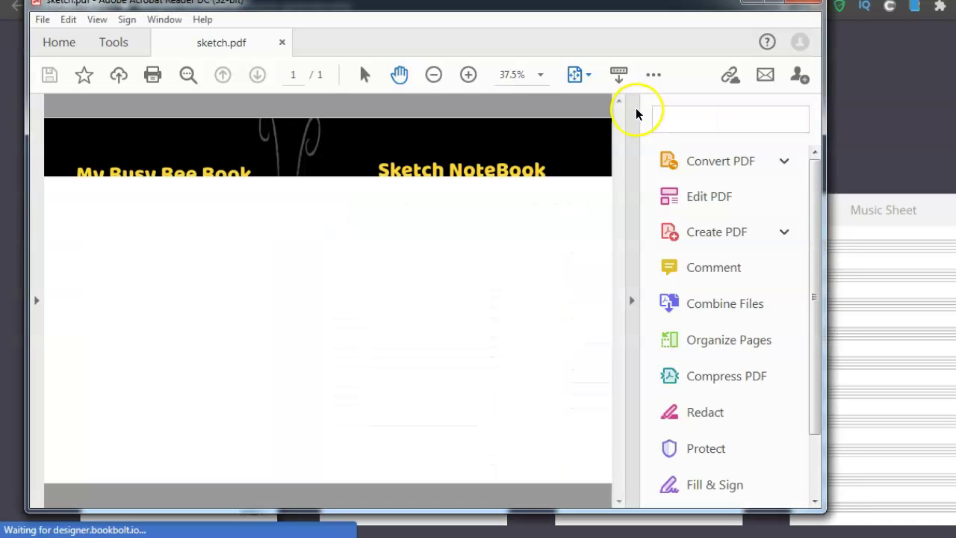
click(796, 2)
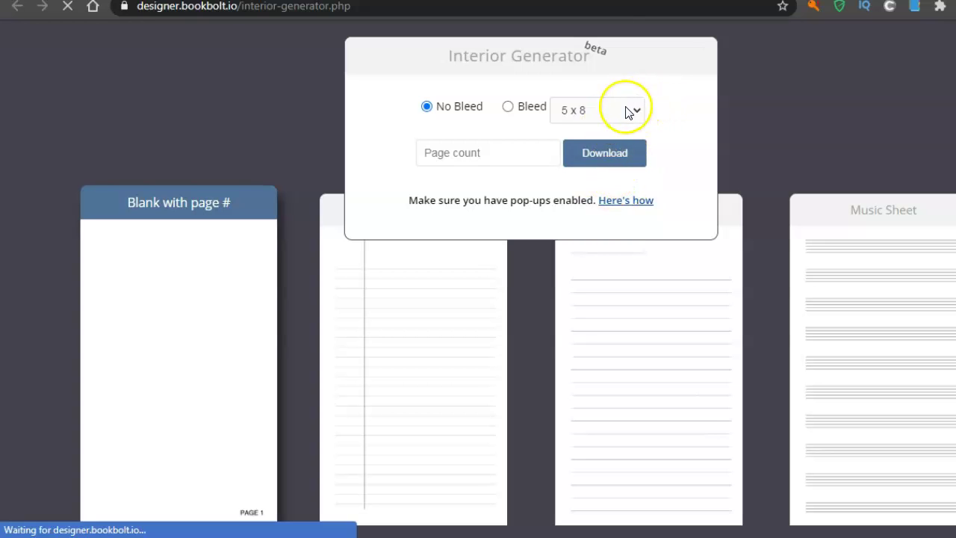
Step: Configure the interior with Bleed, an 8.5 x 11 page size and a page count of 100
click(507, 107)
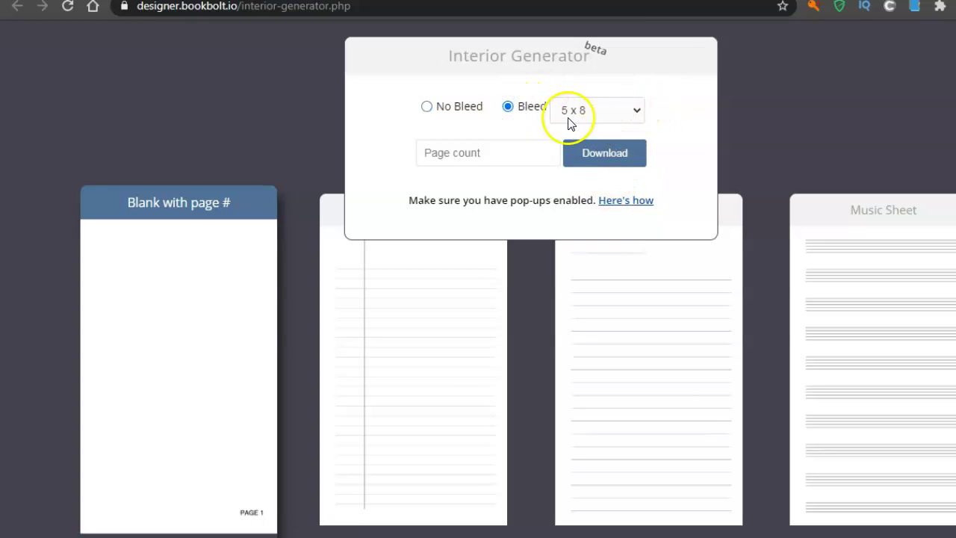
click(637, 112)
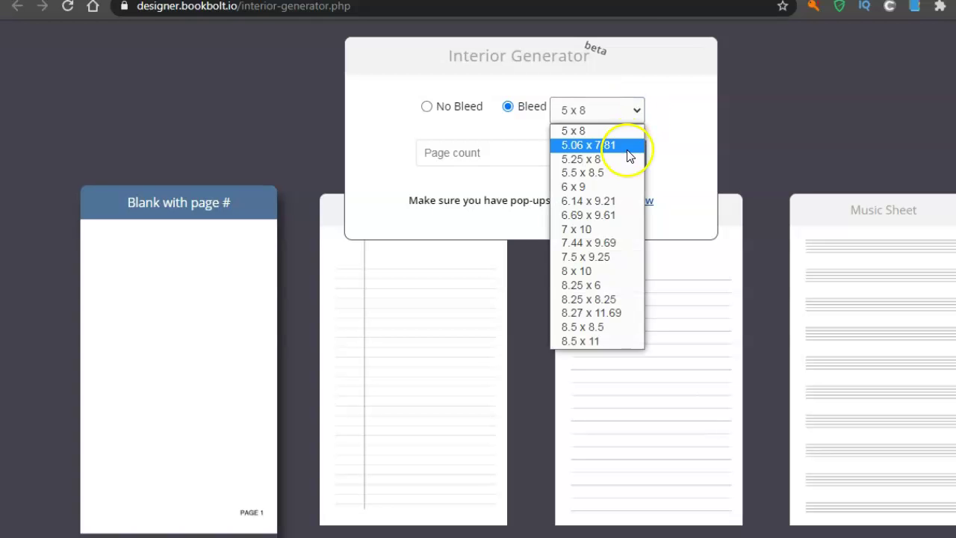
click(601, 342)
drag(553, 150, 559, 142)
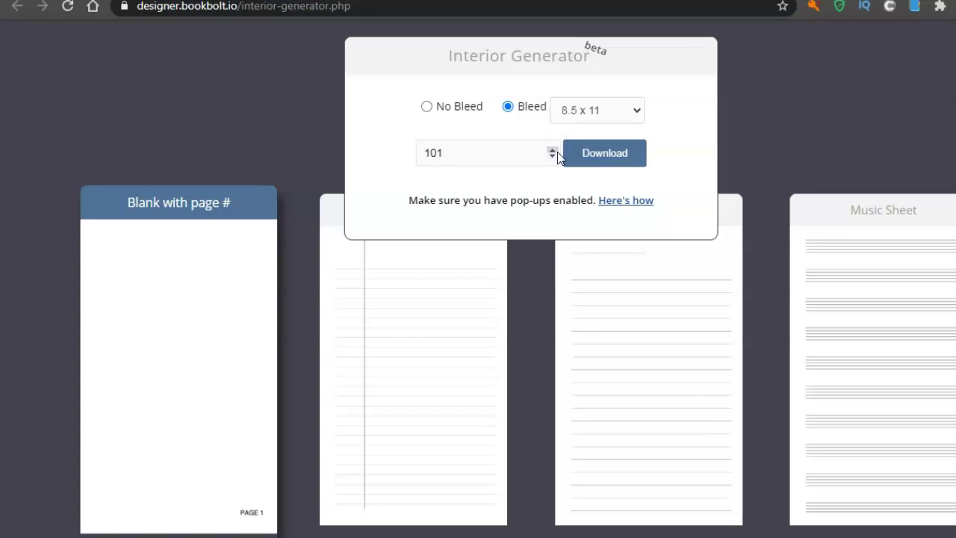
click(553, 156)
Step: Browse the interior template gallery, from blank, lined and music pages through trackers, planners and birthday reminders to journals and hexagon paper
scroll(478, 298, down, 2)
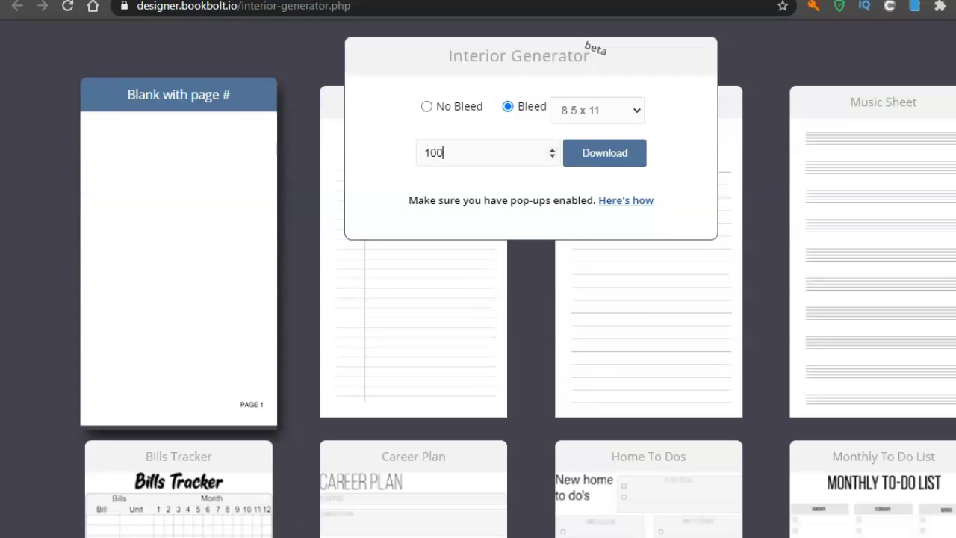
scroll(478, 299, down, 1)
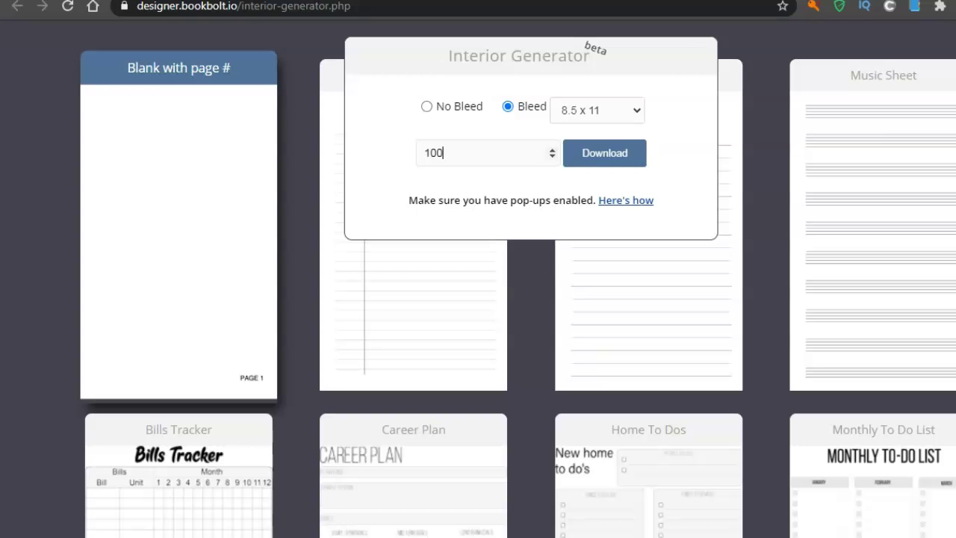
scroll(478, 299, down, 3)
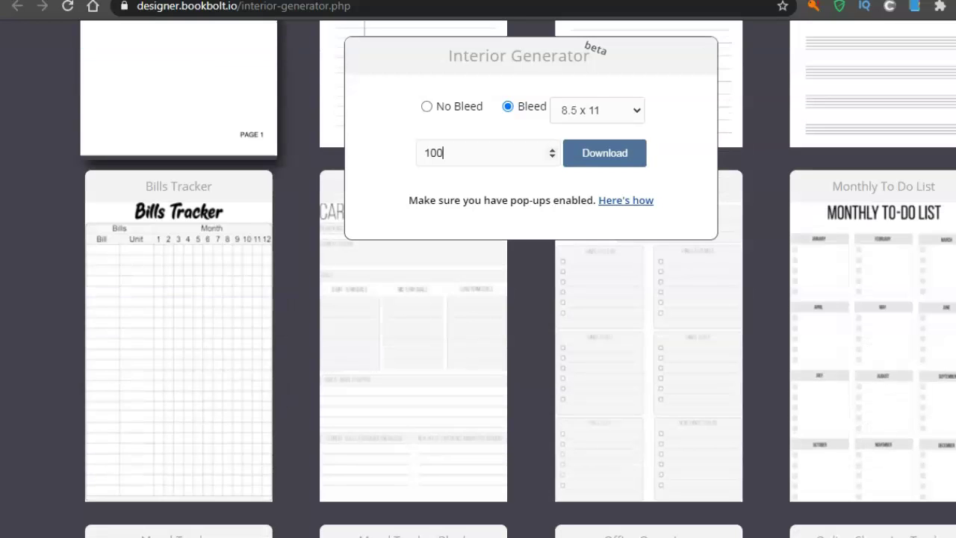
scroll(478, 299, up, 5)
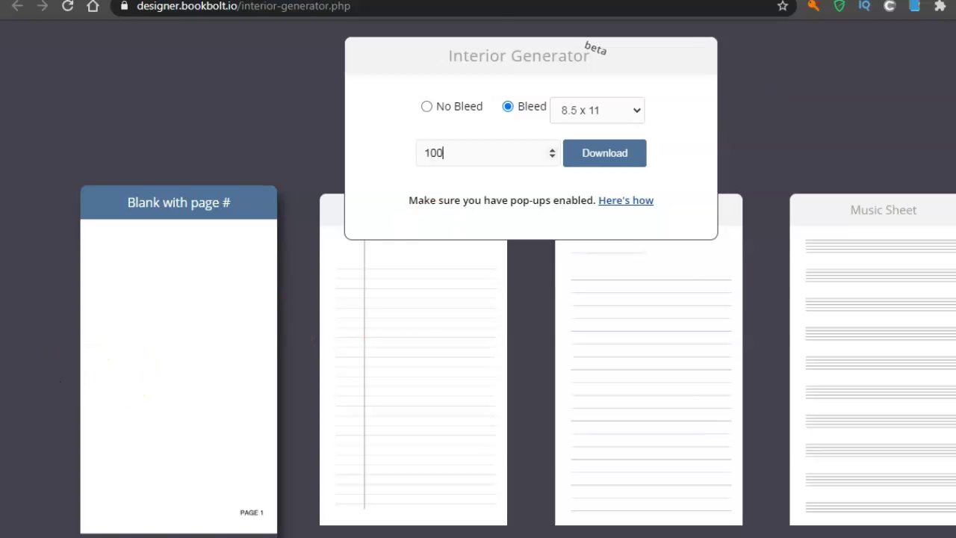
scroll(478, 299, down, 15)
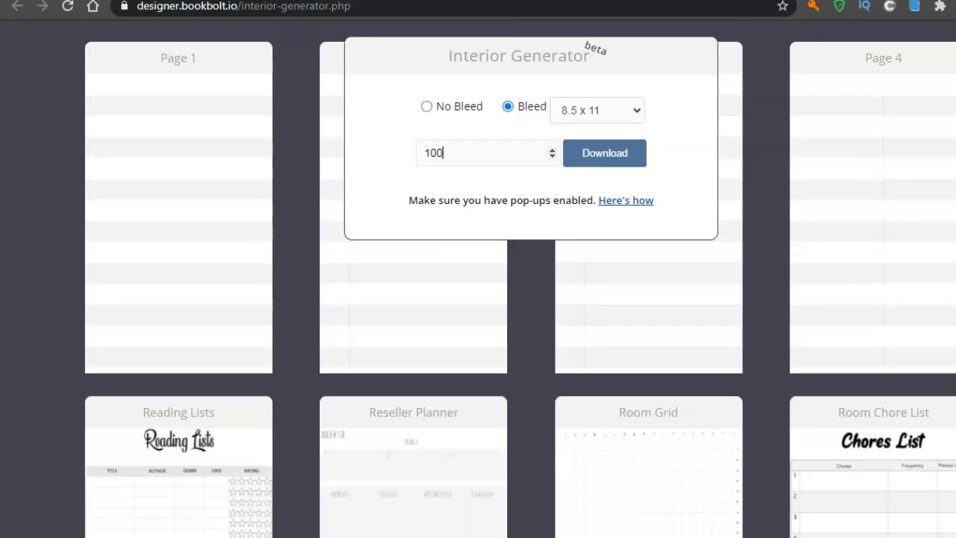
scroll(478, 299, up, 3)
scroll(478, 299, down, 10)
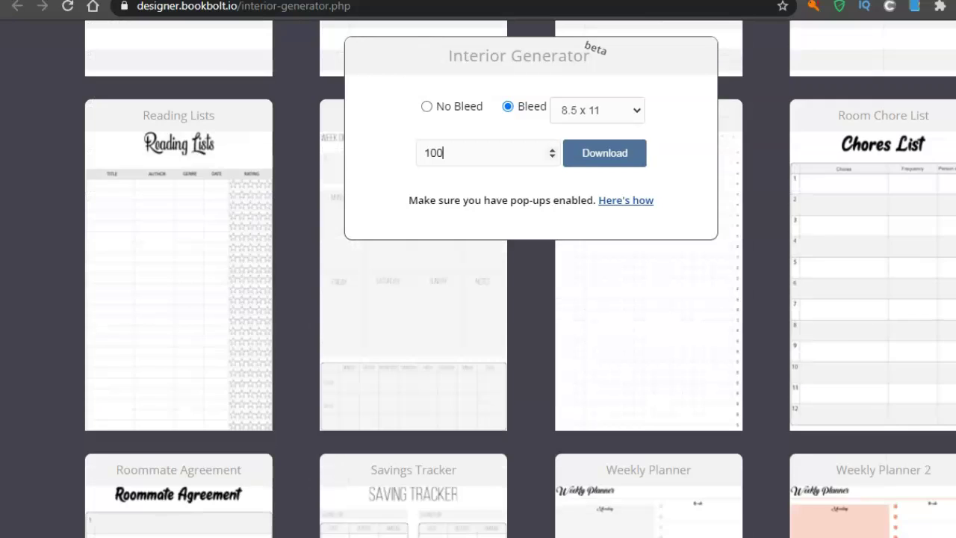
scroll(478, 299, up, 9)
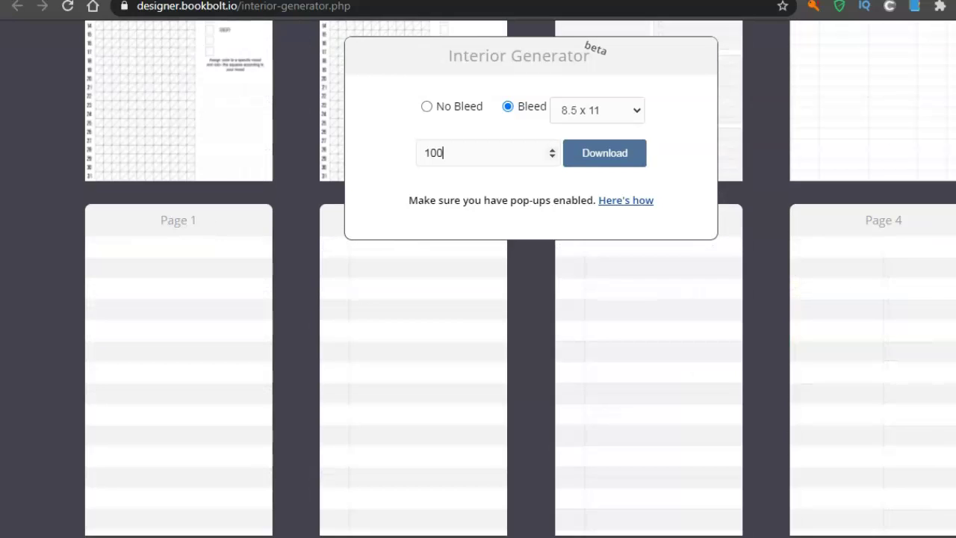
scroll(478, 299, up, 4)
scroll(478, 299, up, 4)
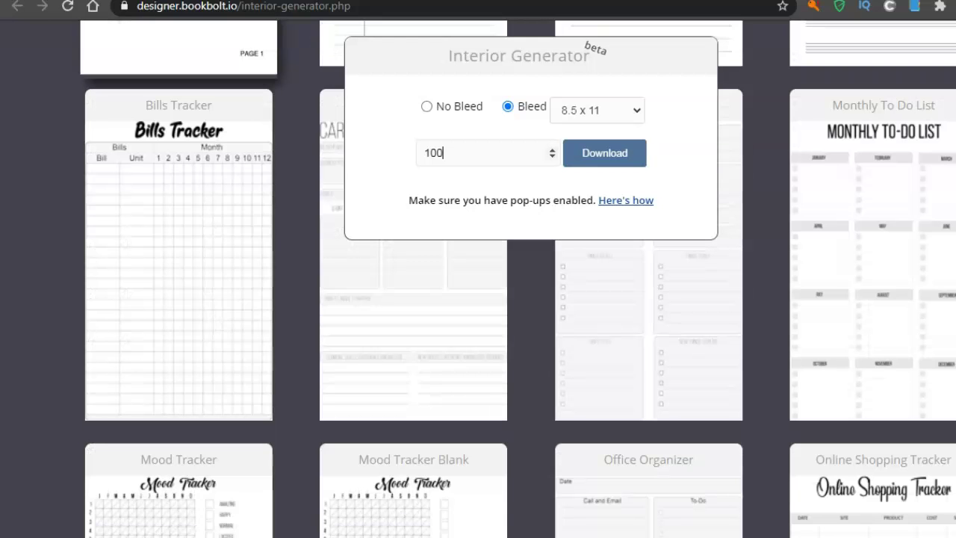
scroll(478, 298, up, 3)
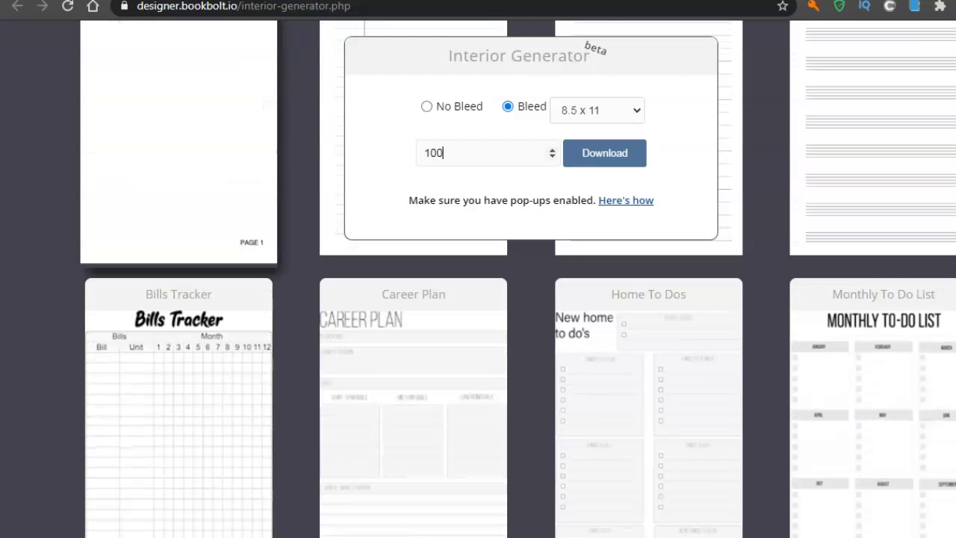
scroll(478, 298, up, 3)
scroll(478, 298, down, 3)
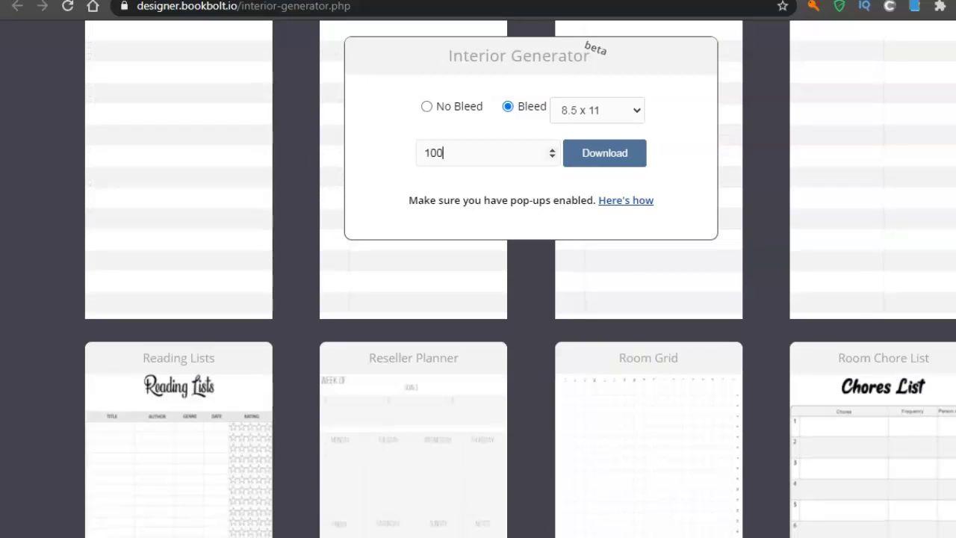
scroll(478, 298, down, 5)
scroll(478, 298, up, 2)
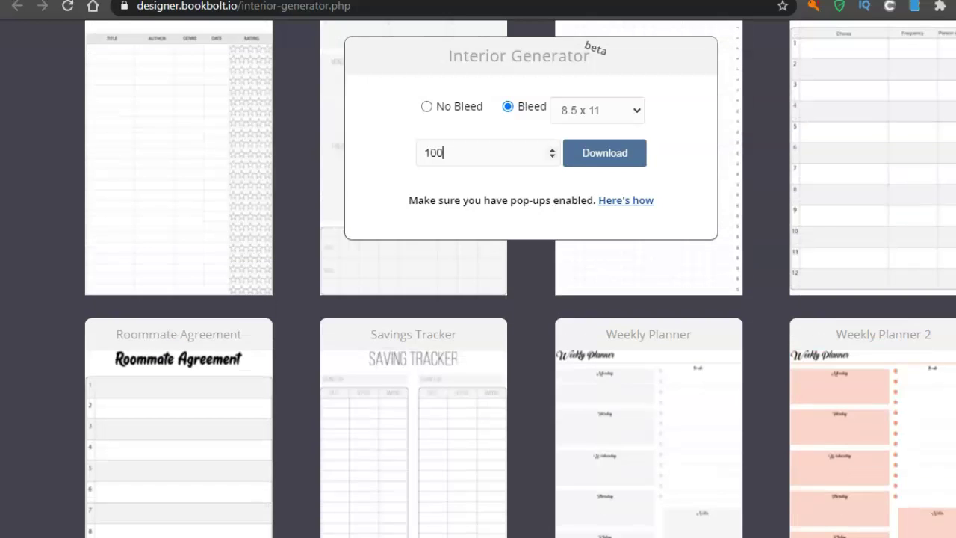
scroll(477, 299, down, 15)
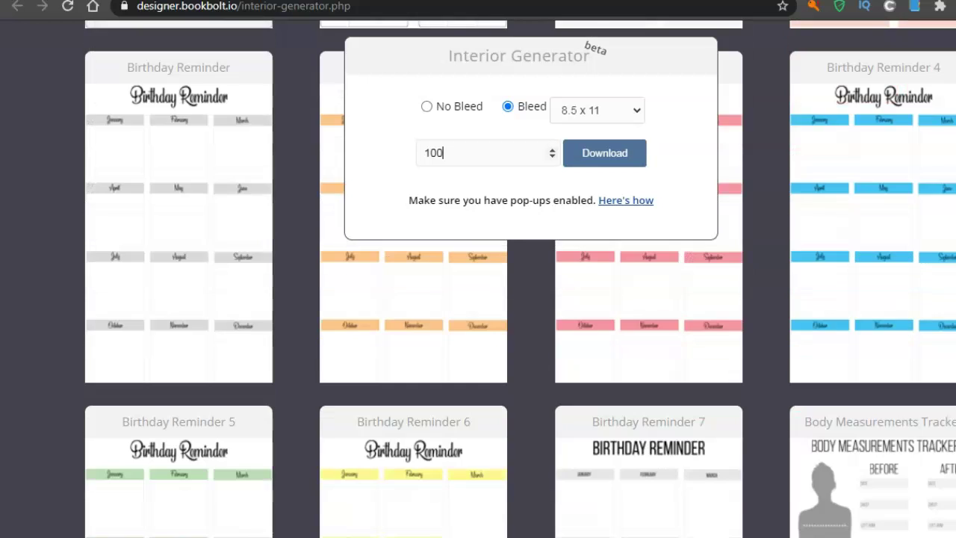
scroll(478, 298, down, 2)
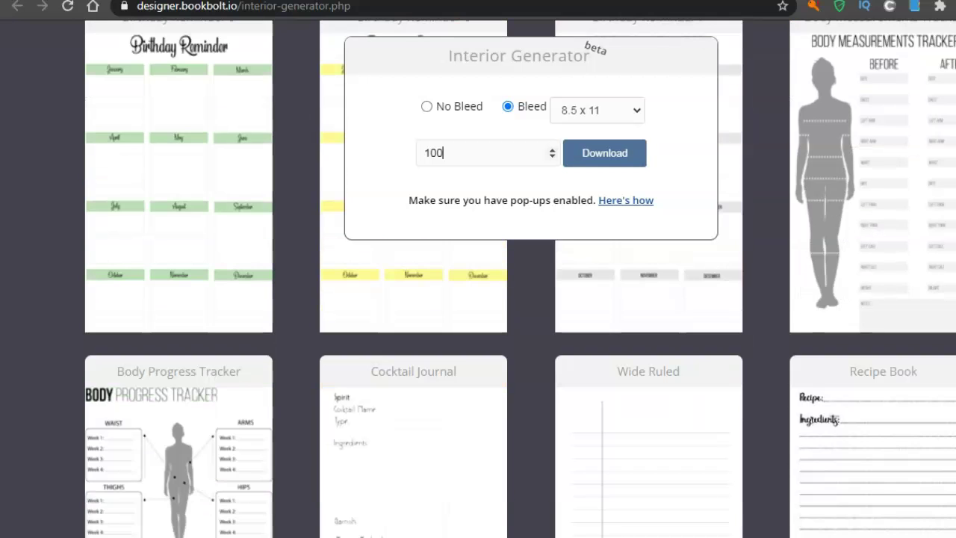
scroll(478, 298, down, 1)
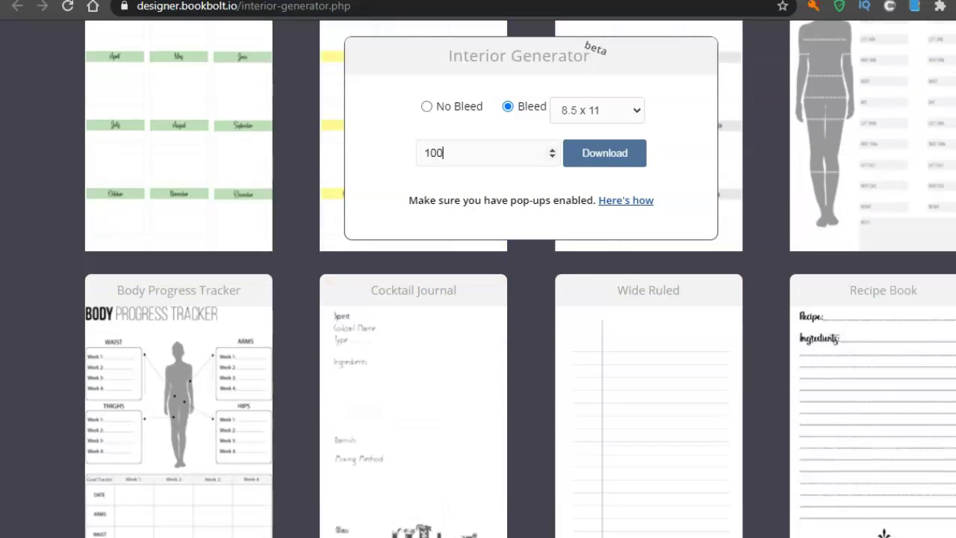
scroll(478, 298, down, 1)
scroll(478, 298, down, 1)
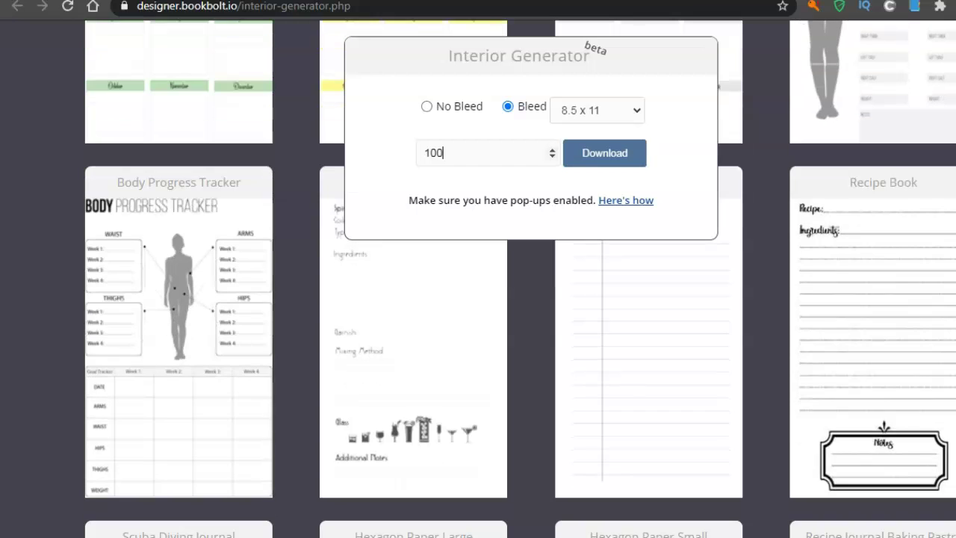
scroll(478, 299, down, 4)
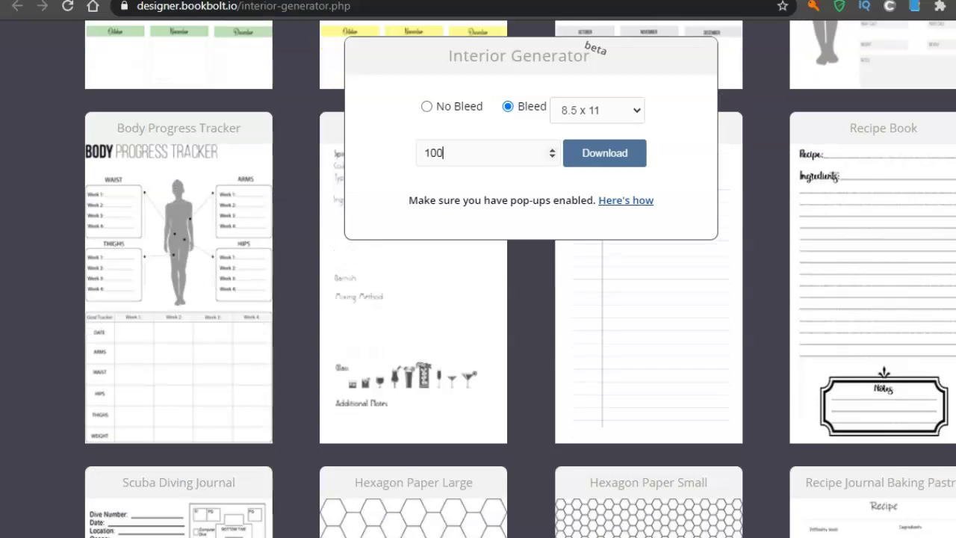
scroll(477, 299, up, 1)
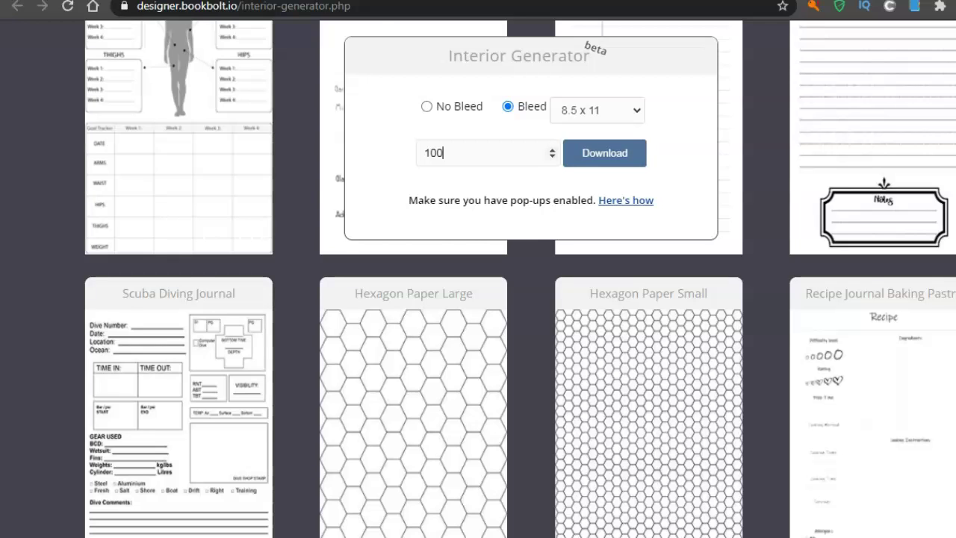
scroll(478, 299, down, 1)
scroll(478, 299, up, 2)
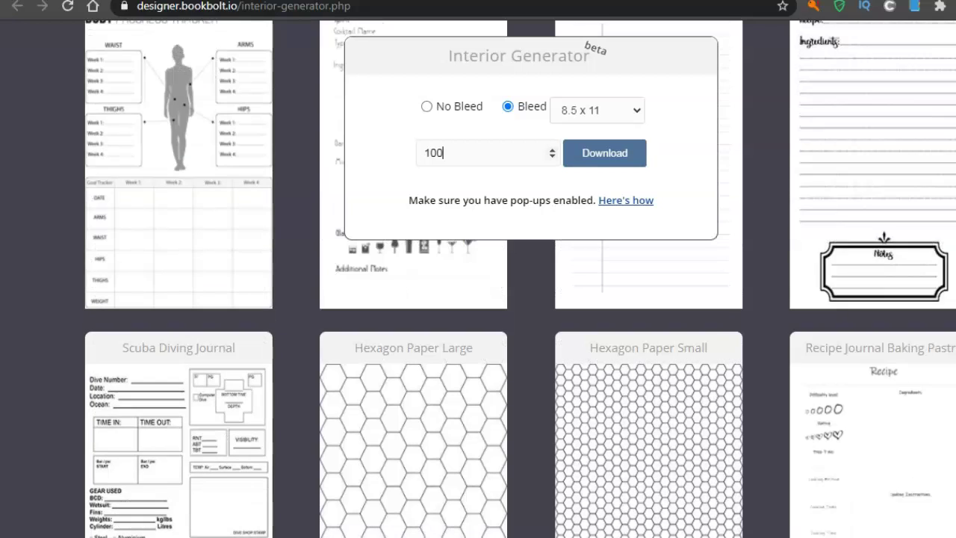
scroll(478, 298, down, 1)
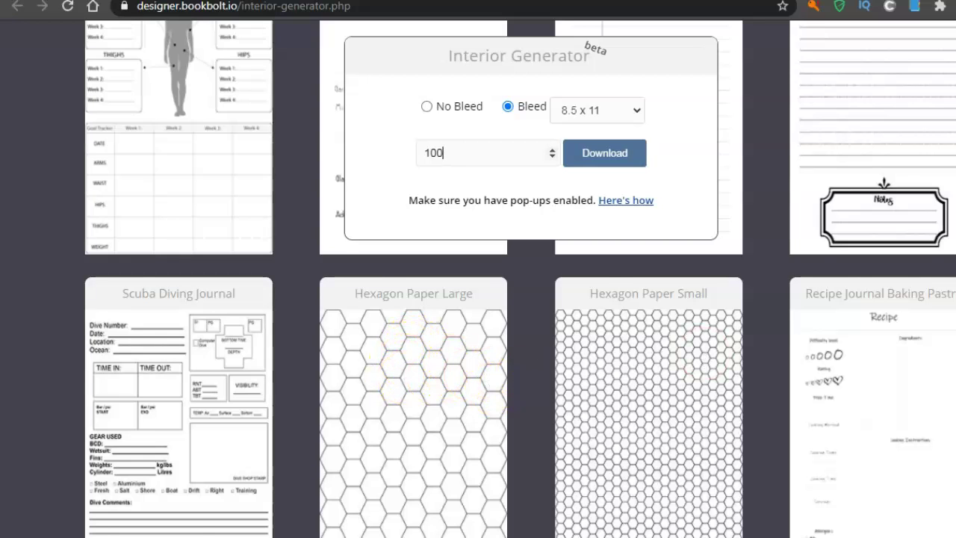
Step: Browse further through the interior templates, from day planners, fishing logs, comic and graph pages to mileage logs, meal planners and half-picture ruled pages
scroll(478, 336, down, 1)
scroll(478, 336, down, 2)
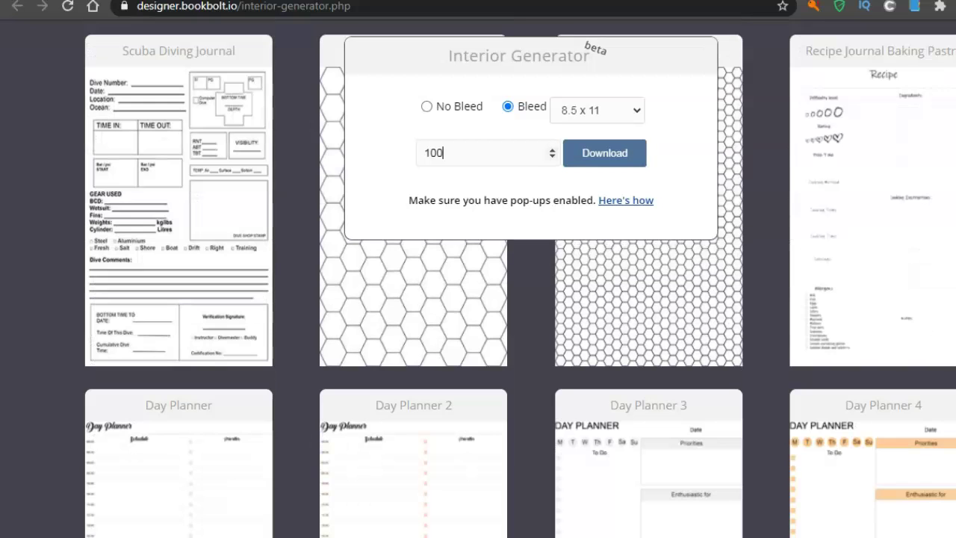
scroll(477, 336, down, 13)
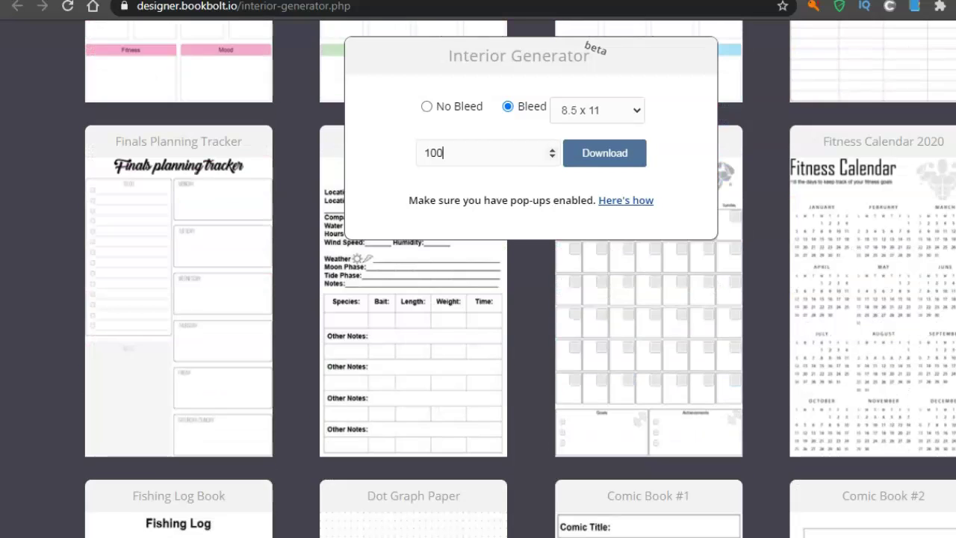
scroll(478, 336, down, 2)
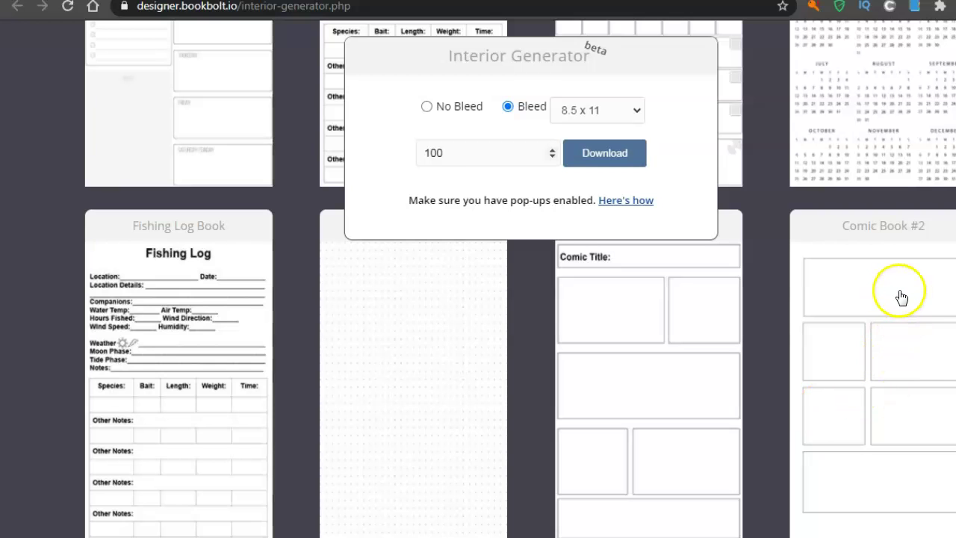
scroll(478, 298, down, 3)
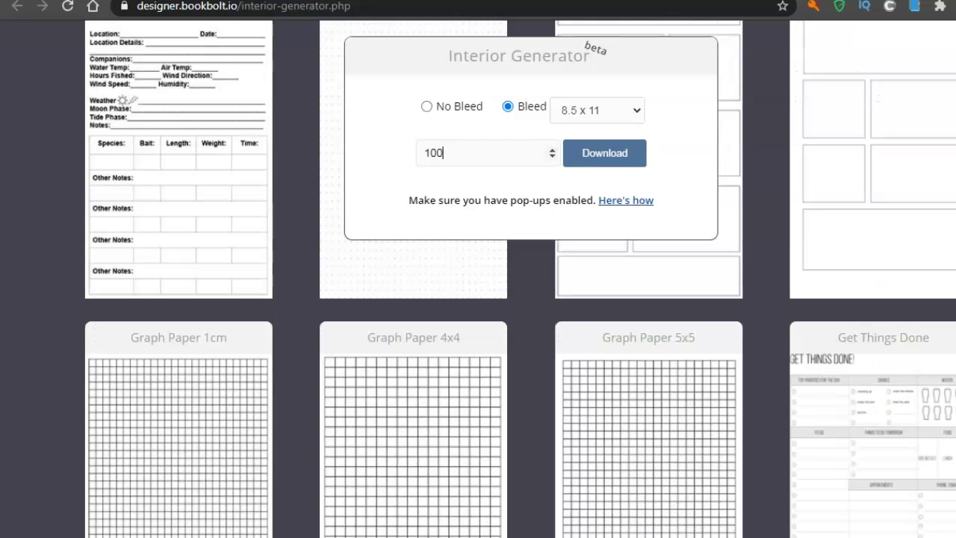
scroll(478, 299, down, 10)
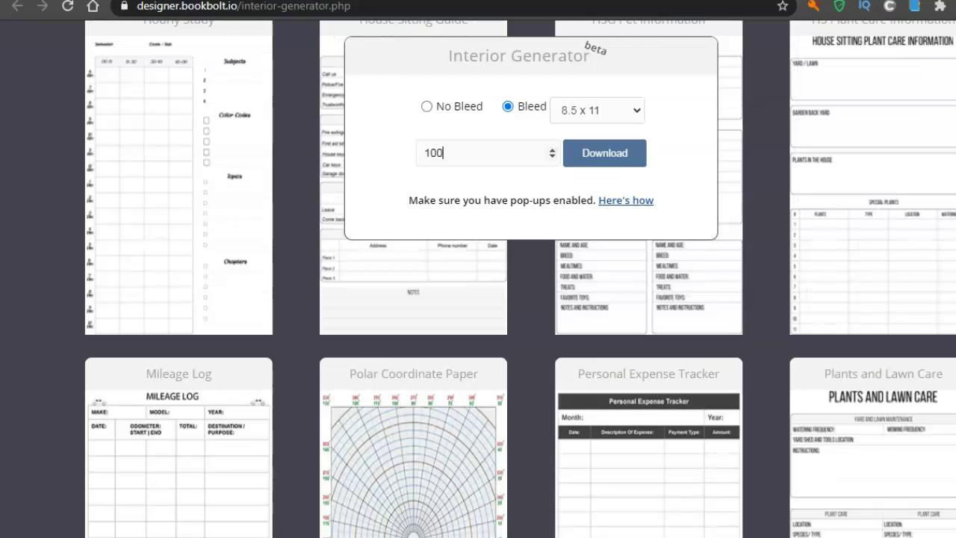
scroll(477, 298, down, 3)
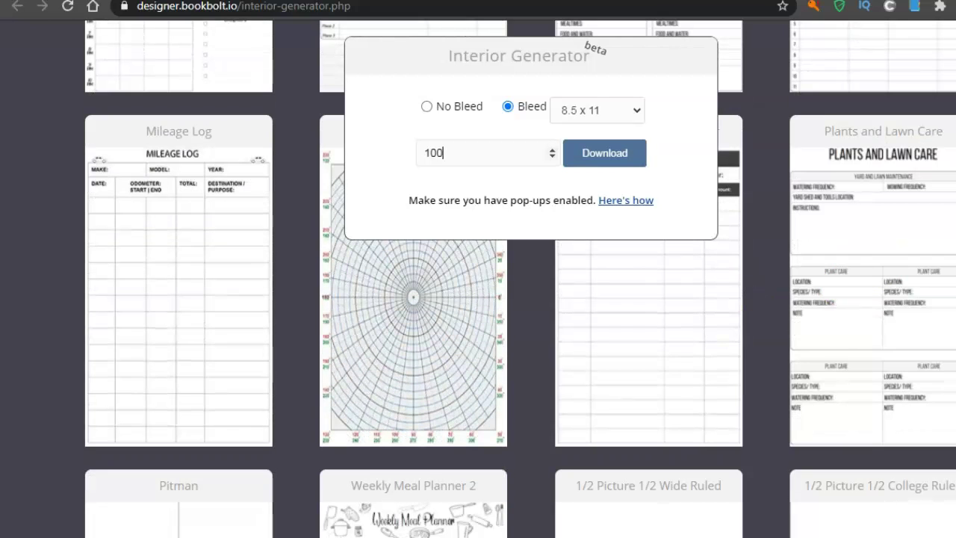
scroll(478, 299, down, 3)
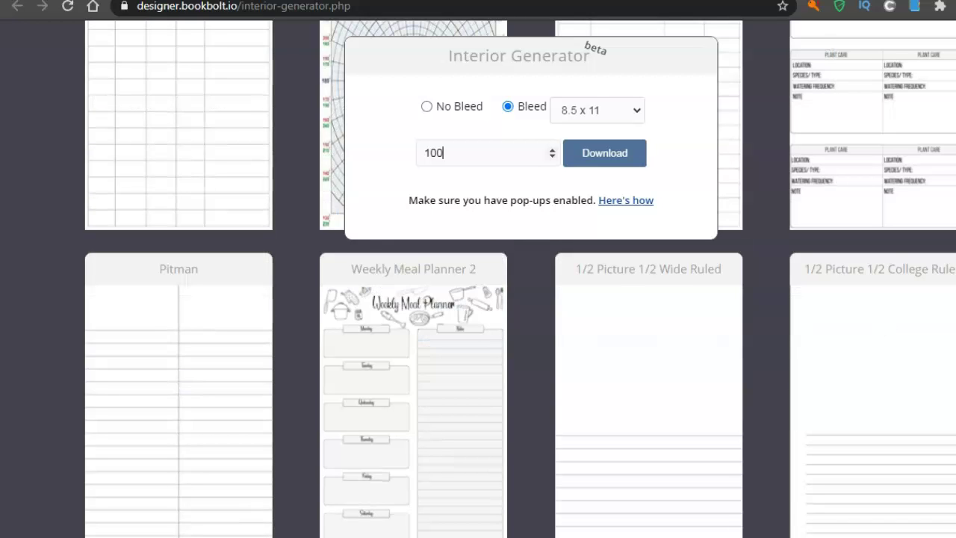
scroll(478, 299, down, 2)
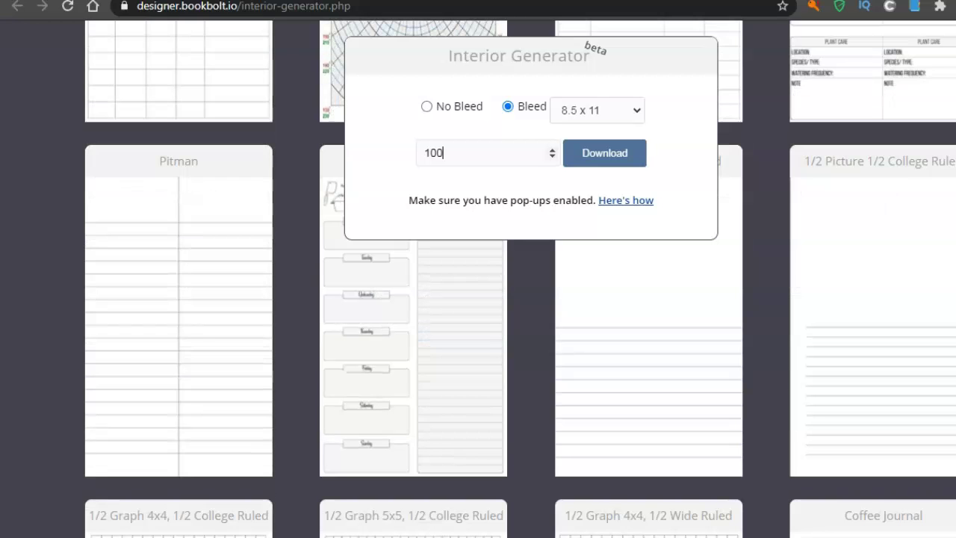
scroll(478, 298, up, 4)
scroll(478, 299, down, 1)
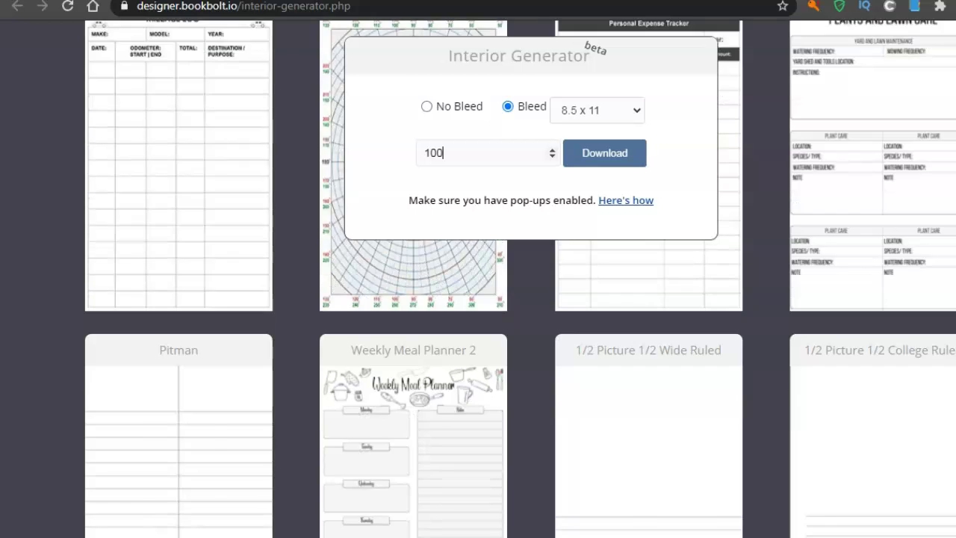
scroll(478, 299, down, 4)
scroll(478, 299, up, 2)
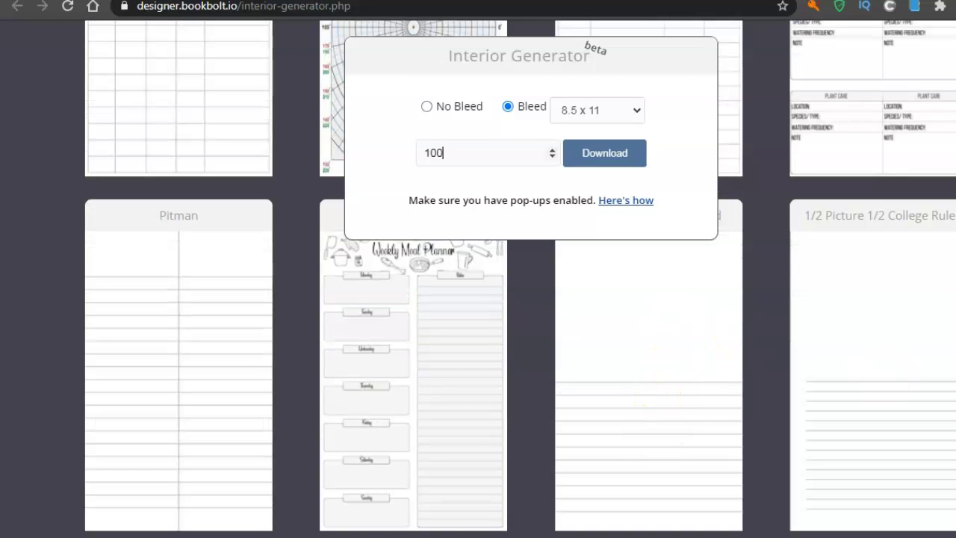
Step: Select the SketchBook #2 interior template, set its page size to 8.5 x 11 with Bleed and 100 pages, and generate the PDF
scroll(478, 299, down, 8)
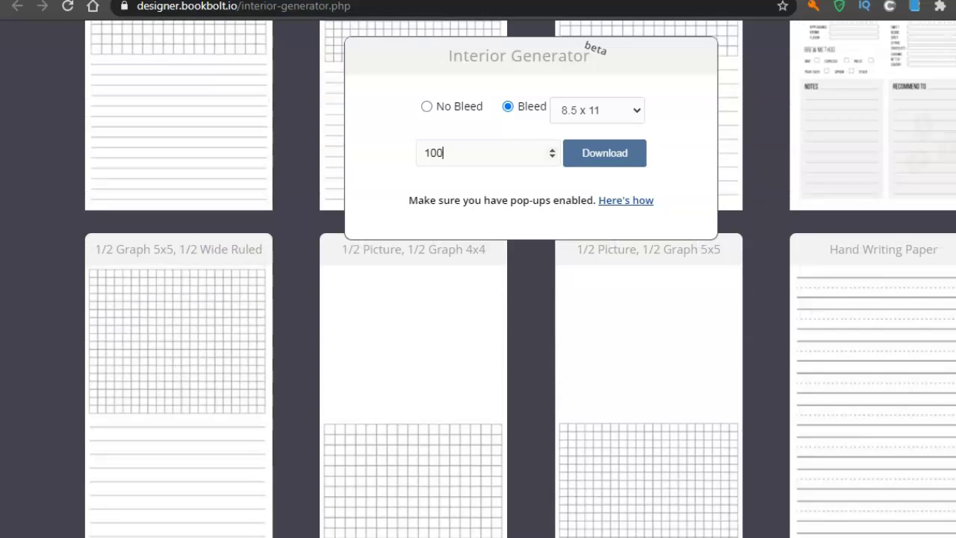
scroll(477, 299, down, 4)
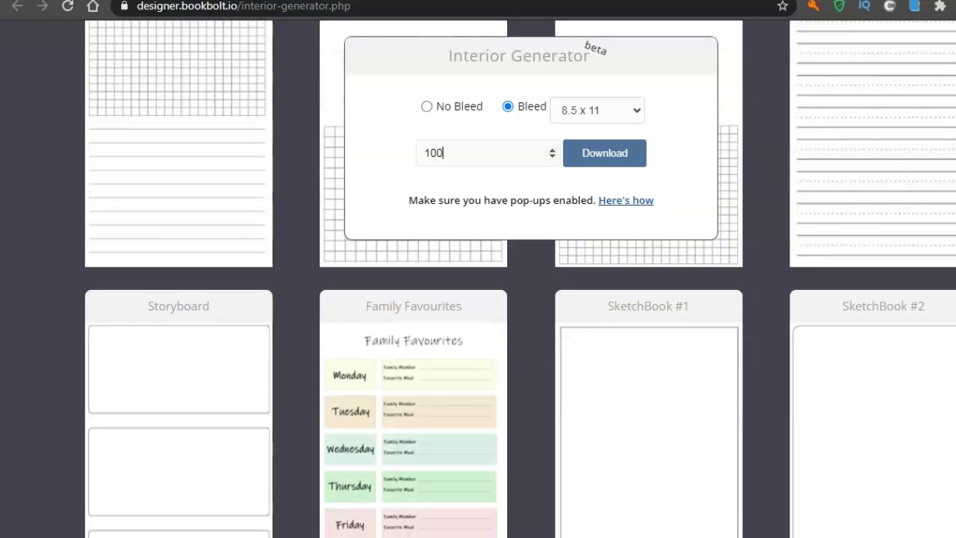
scroll(478, 298, down, 2)
scroll(478, 299, up, 2)
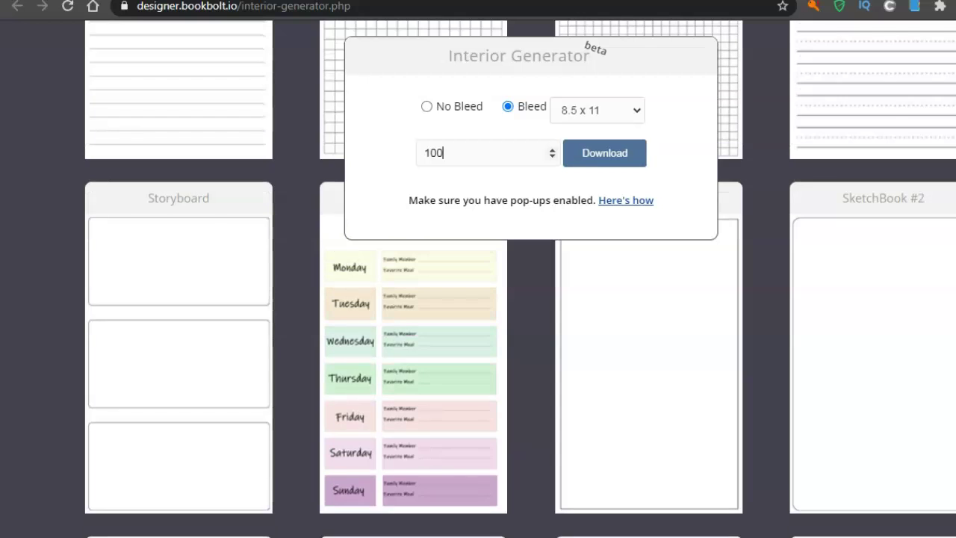
scroll(478, 299, up, 3)
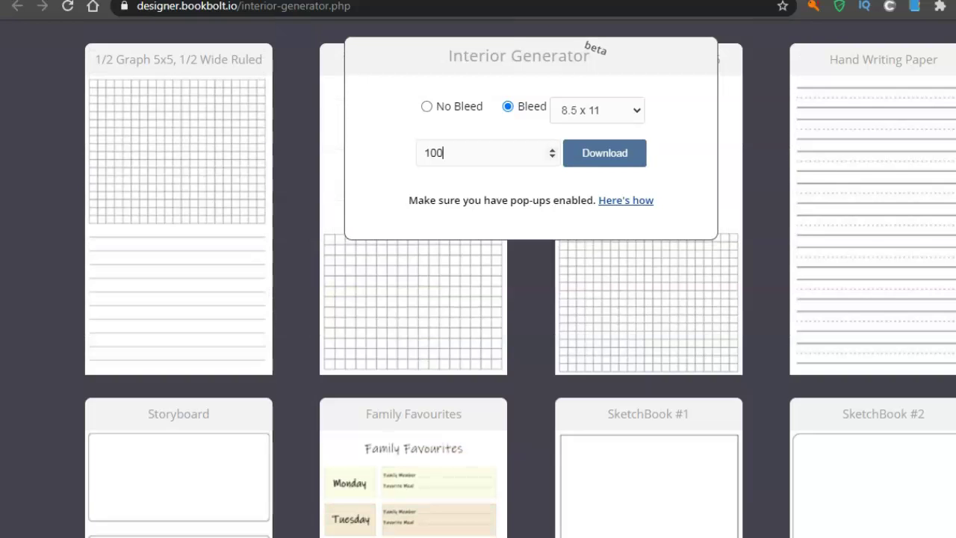
scroll(478, 299, down, 3)
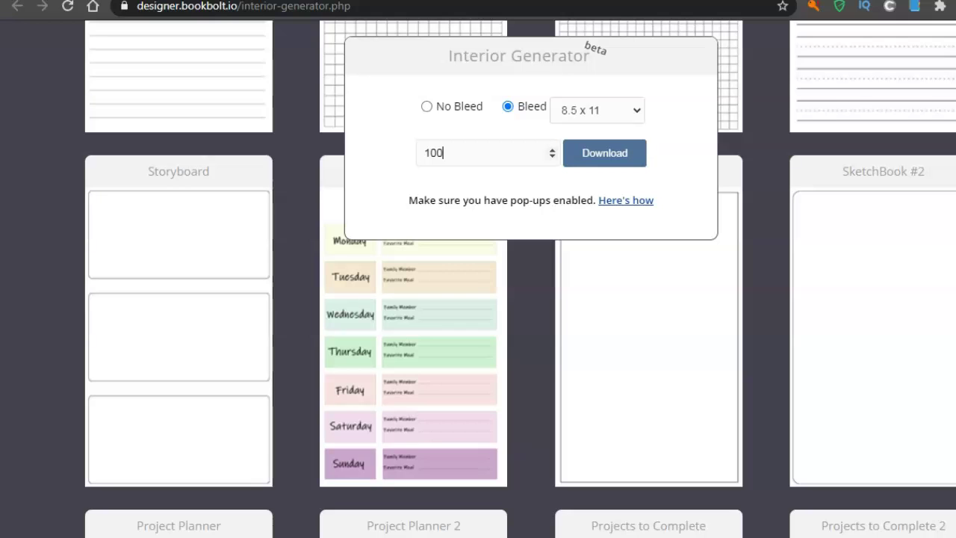
click(873, 312)
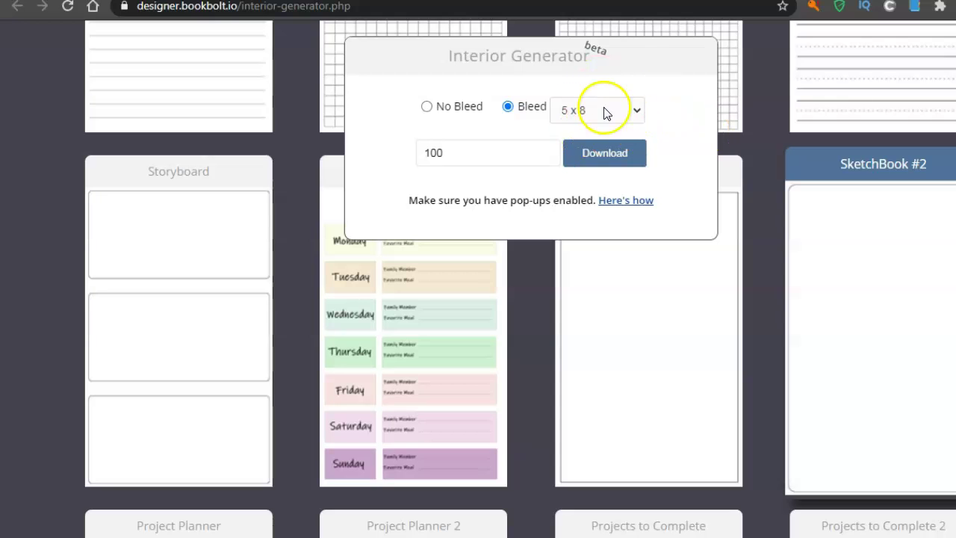
click(635, 111)
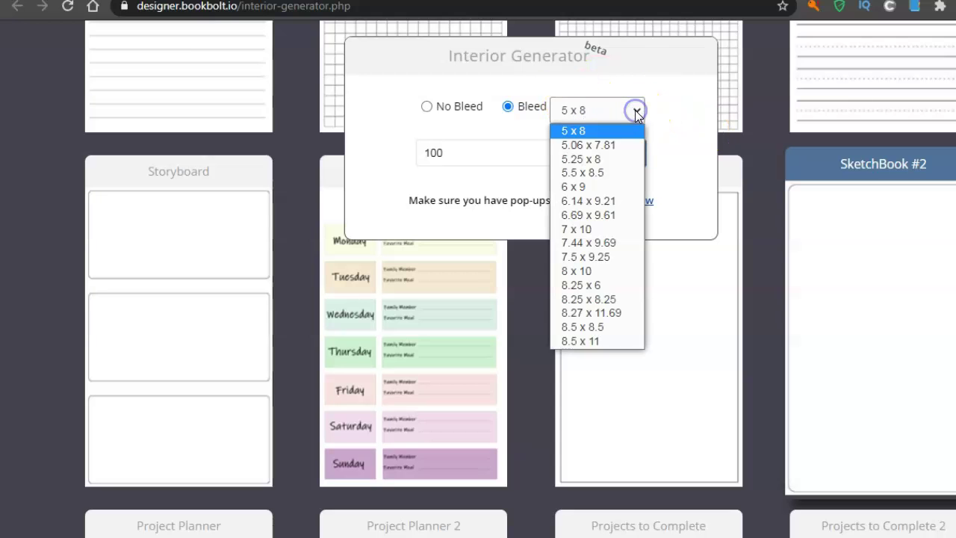
click(601, 341)
click(619, 162)
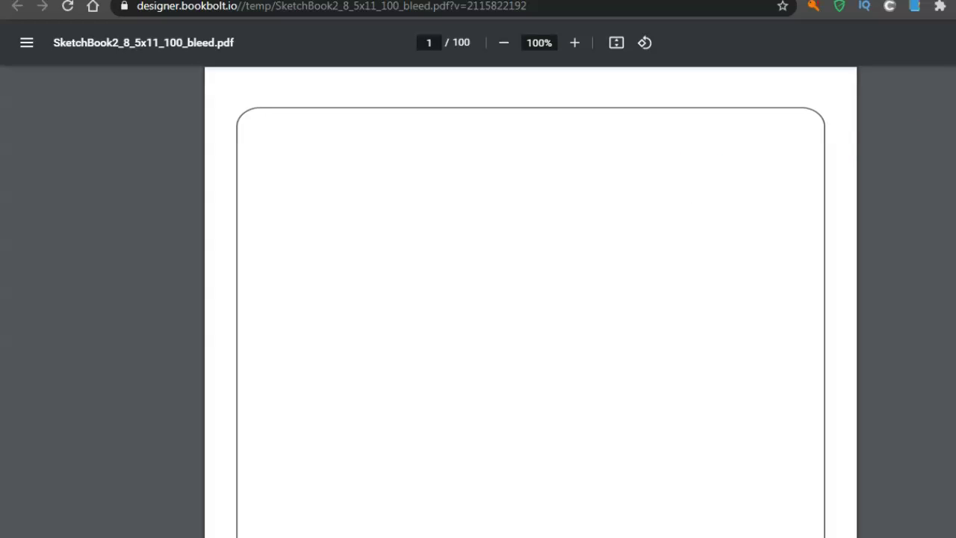
Step: Page through the generated sketchbook interior PDF to examine its bordered pages
key(Right)
key(Right)
key(Right)
key(Right)
key(Right)
key(Right)
key(Right)
key(Right)
key(Right)
key(Right)
key(Right)
key(Right)
key(Right)
key(Right)
key(Right)
scroll(530, 298, down, 8)
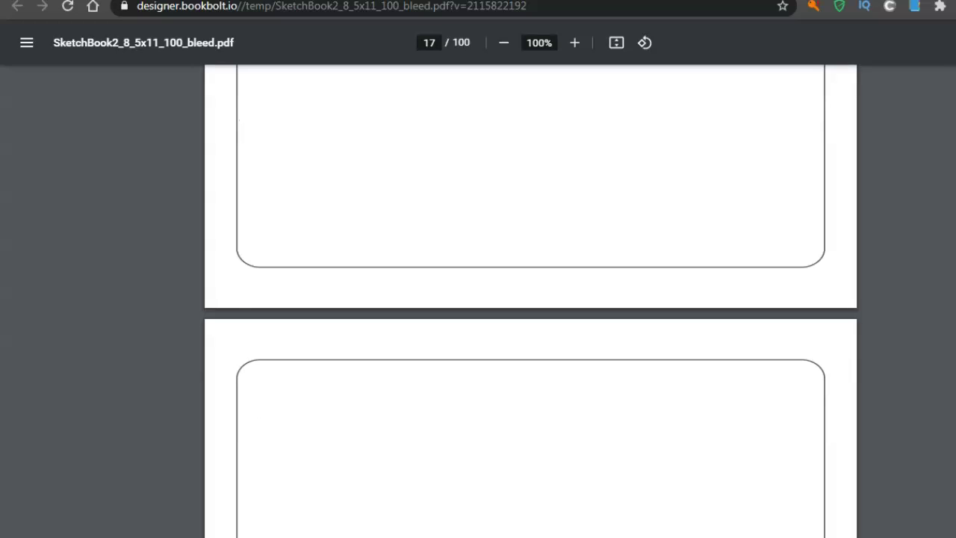
Step: Save the interior PDF in the Downloads folder as SketchBook2_8_5x11_100_bleed.pdf
scroll(530, 298, up, 20)
scroll(530, 298, up, 1)
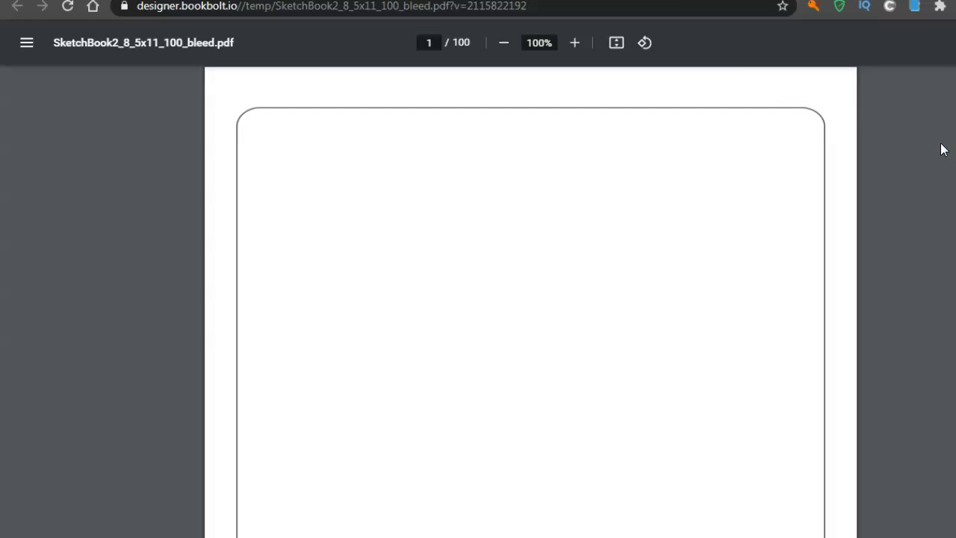
key(ctrl+s)
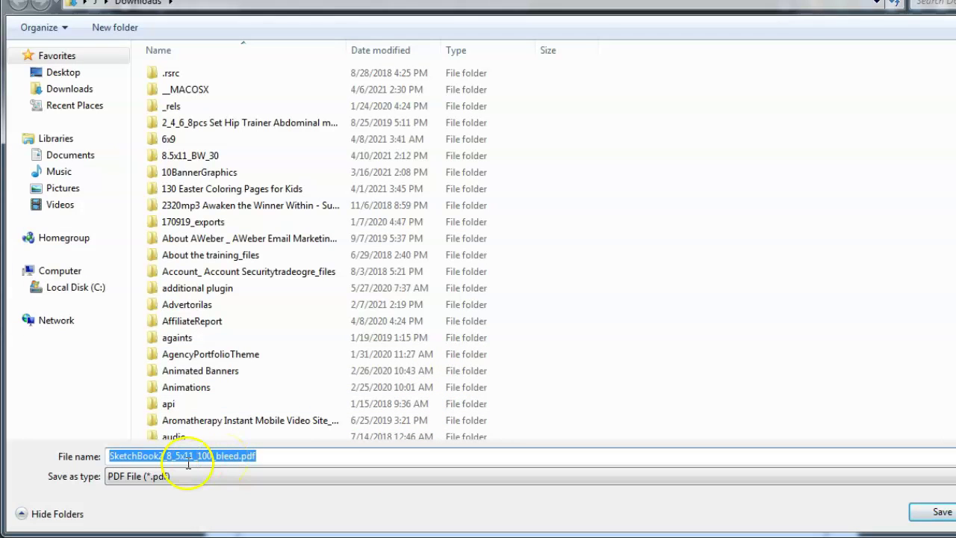
click(942, 511)
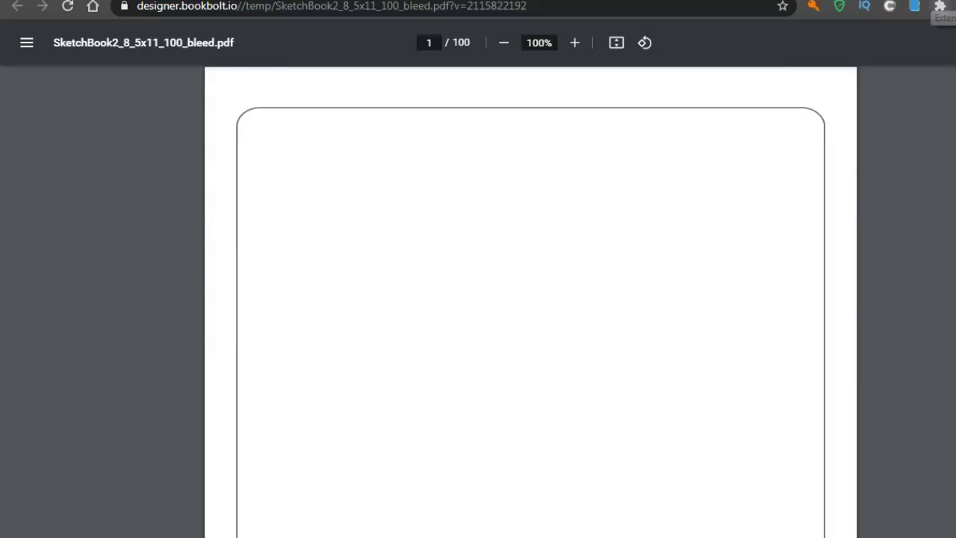
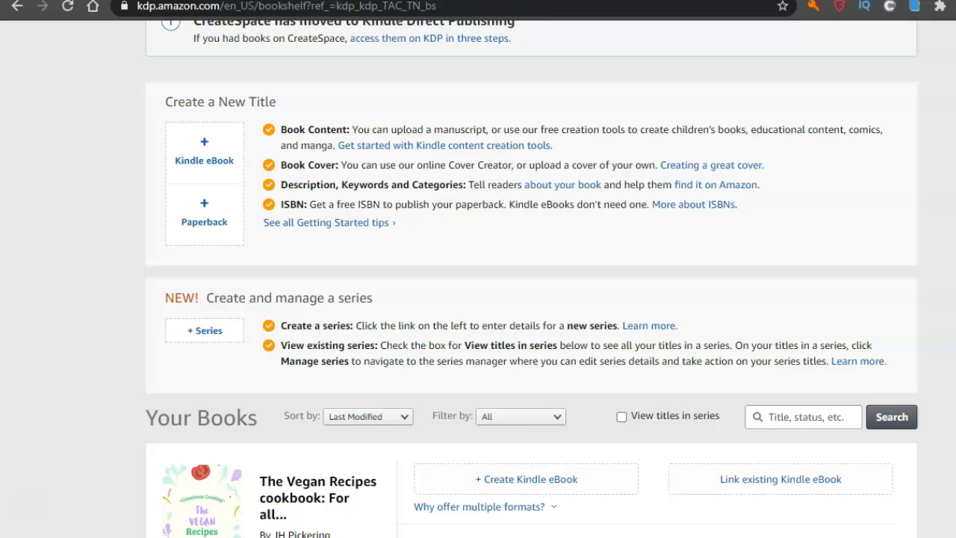
Step: Create a new paperback title in Kindle Direct Publishing and enter "Sketch Book" as the book title
scroll(477, 299, up, 2)
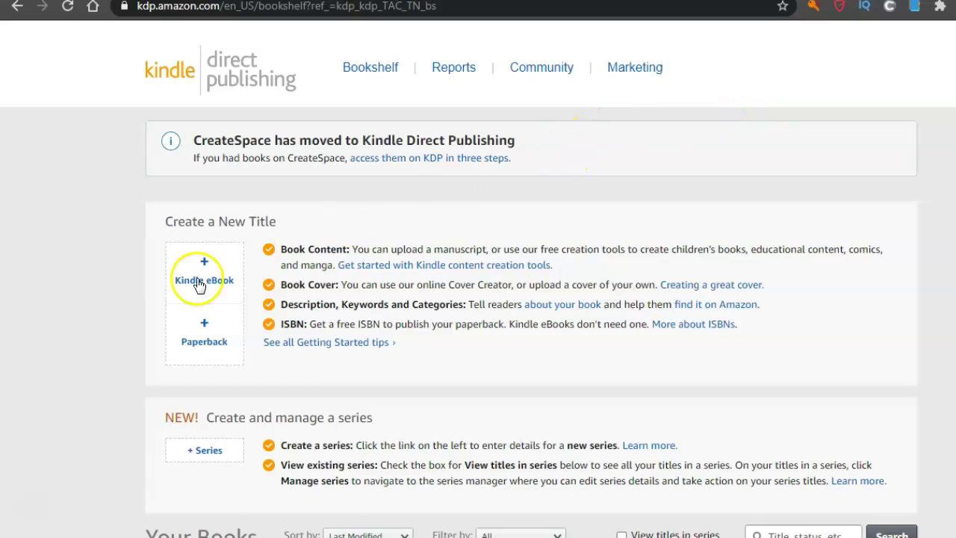
click(215, 341)
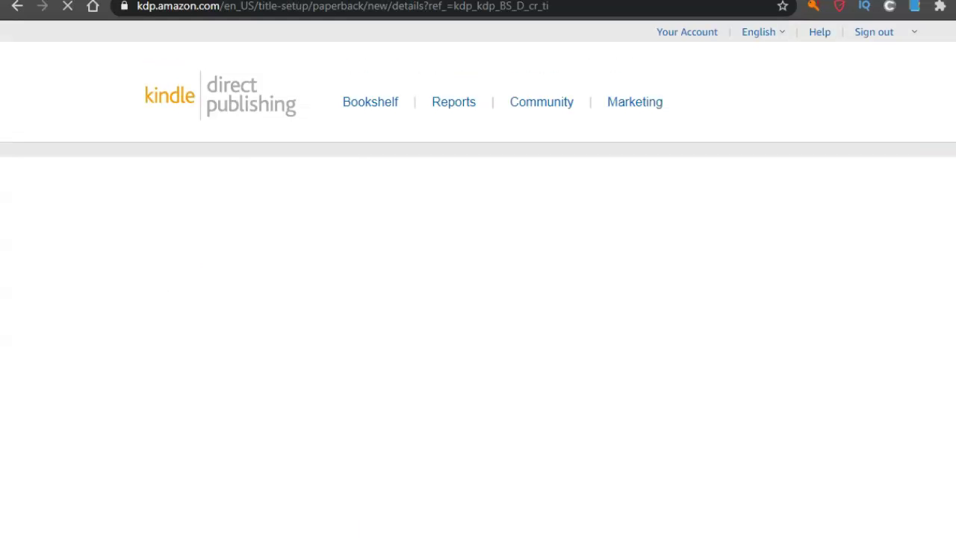
scroll(478, 299, down, 2)
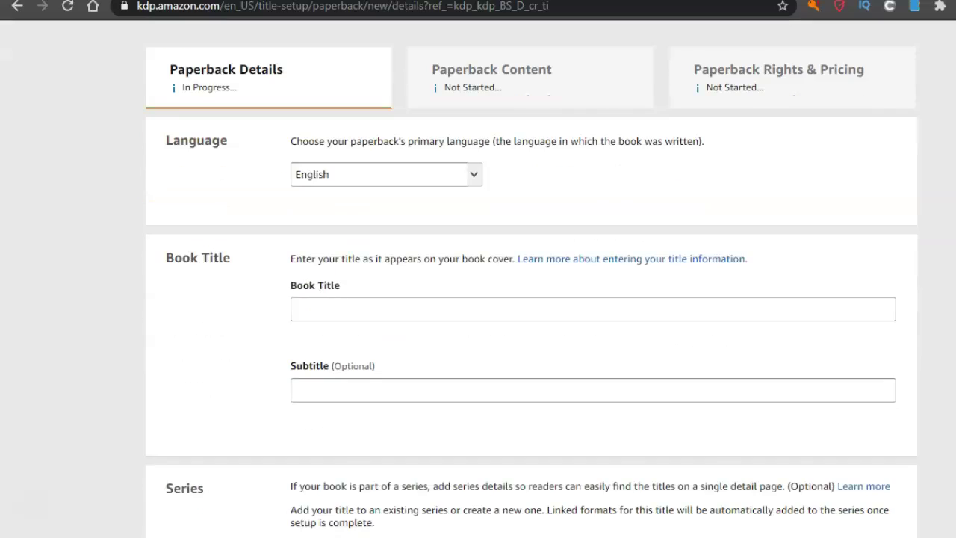
scroll(478, 299, down, 1)
click(331, 250)
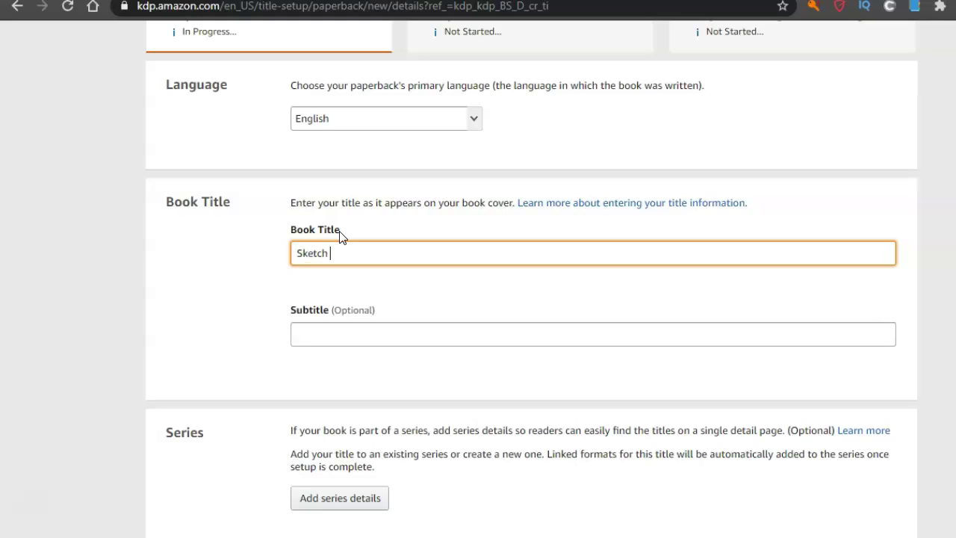
text(Sketch Book)
Step: Switch to Book Bolt's Cloud research page and examine the listed sketchbooks' titles, prices, sales data and descriptions
click(858, 1)
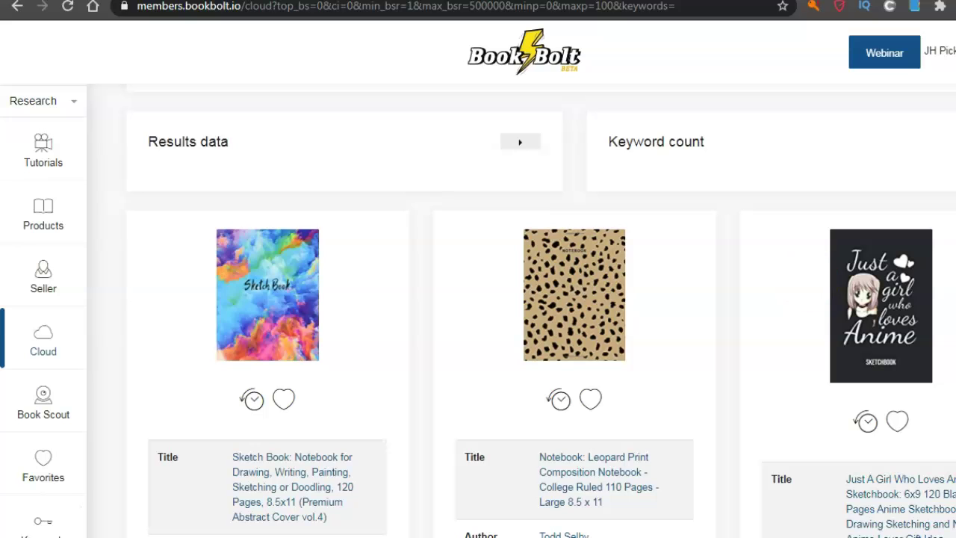
scroll(523, 313, down, 5)
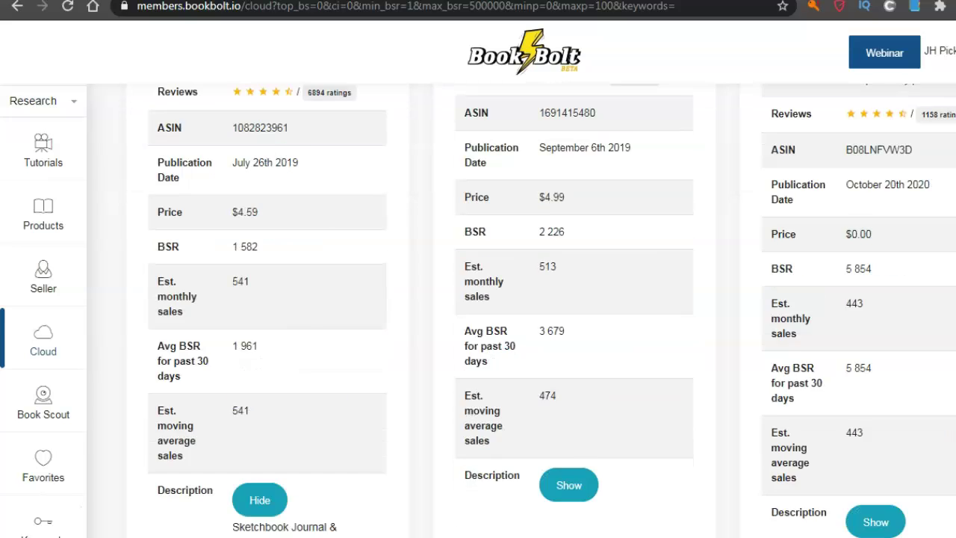
scroll(523, 314, up, 10)
scroll(523, 314, down, 3)
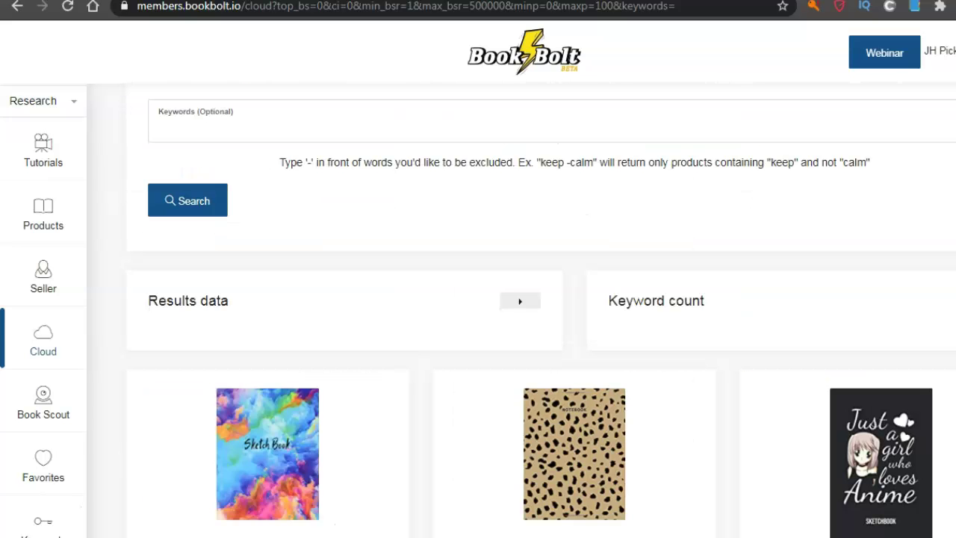
Step: Open the Amazon page of the first Sketch Book result and copy "Notebook for Drawing, Writing, Painting, Sketching or Doodling, 120 Pages, 8.5x11" from its title
scroll(268, 433, down, 3)
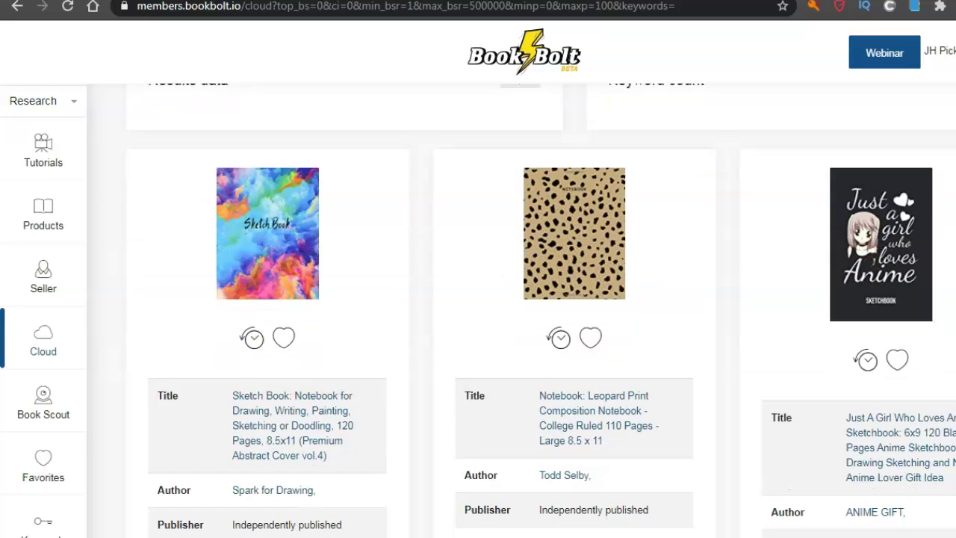
click(288, 411)
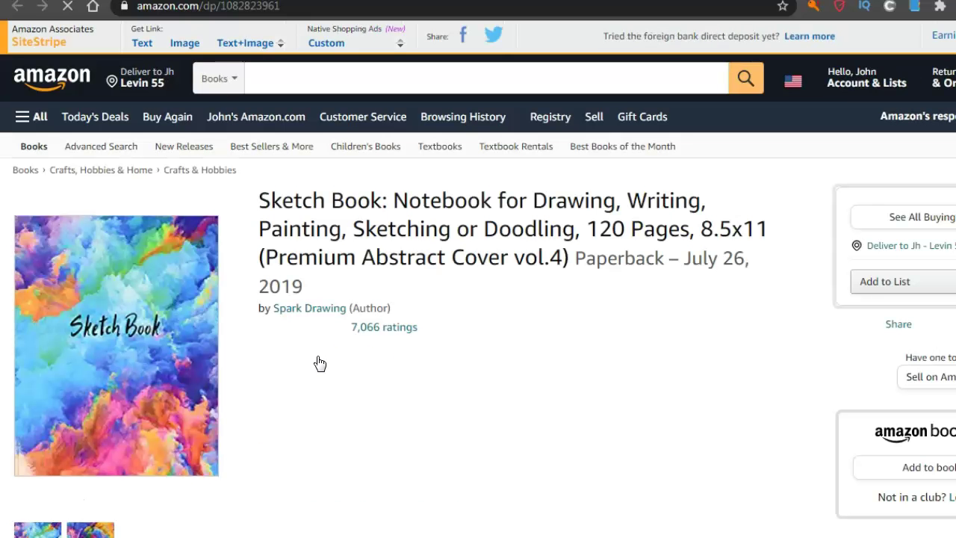
mouse_move(390, 196)
mouse_down()
mouse_move(404, 227)
mouse_move(429, 231)
mouse_move(795, 237)
mouse_move(792, 229)
mouse_move(732, 207)
mouse_move(642, 308)
mouse_up()
click(496, 44)
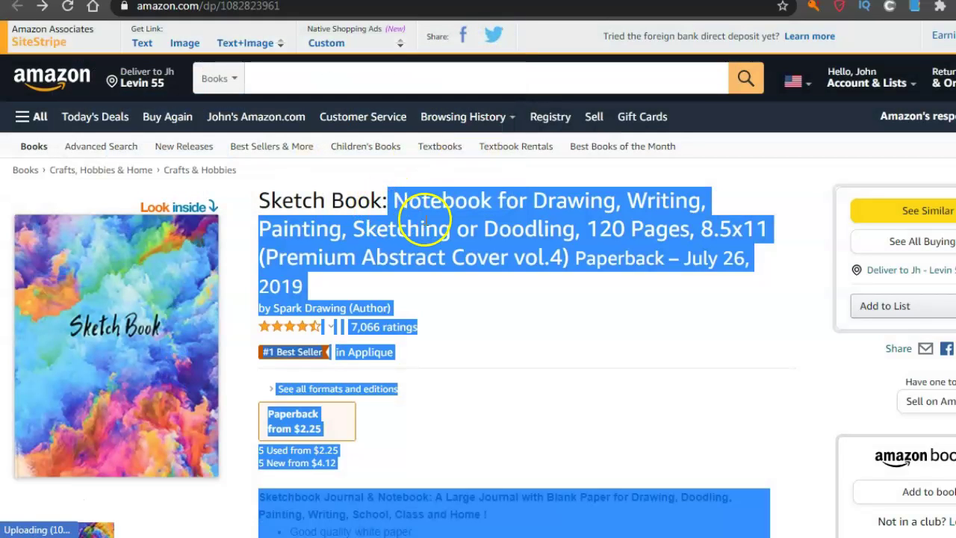
click(440, 174)
mouse_move(399, 194)
mouse_down()
mouse_move(491, 241)
mouse_move(769, 229)
mouse_up()
right_click(634, 216)
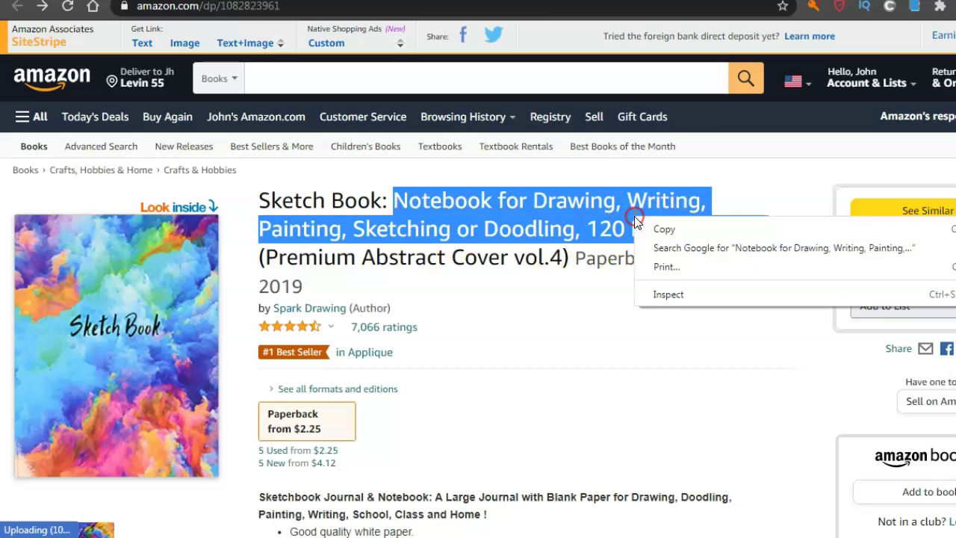
click(657, 227)
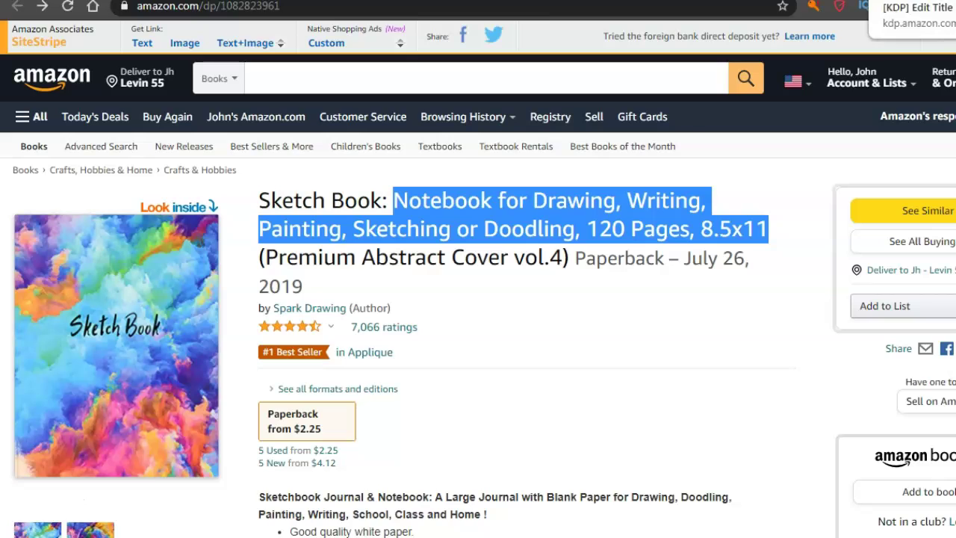
Step: Switch to the KDP paperback details and paste "Notebook for Drawing, Writing, Painting, Sketching or Doodling, 120 Pages, 8.5x11" as the subtitle
click(905, 1)
click(349, 337)
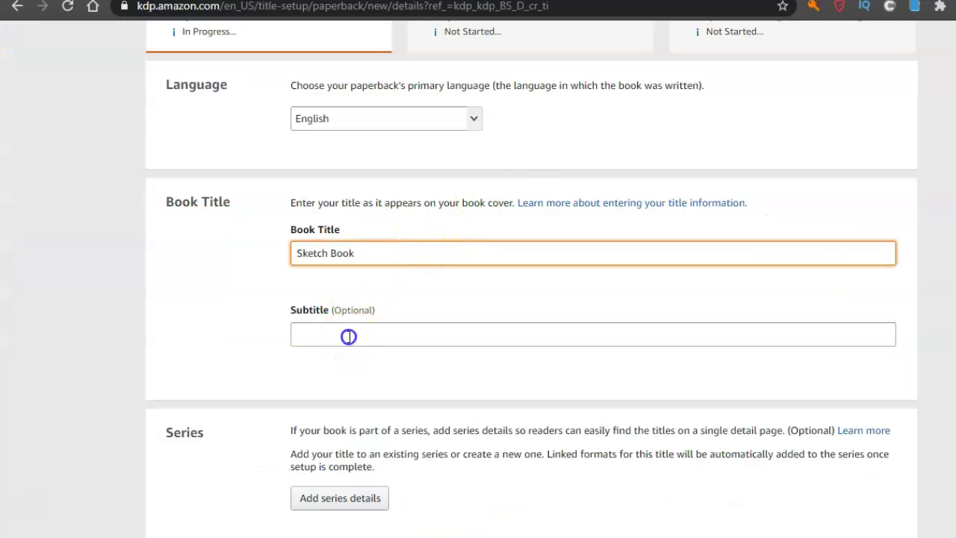
right_click(350, 336)
click(400, 208)
click(702, 341)
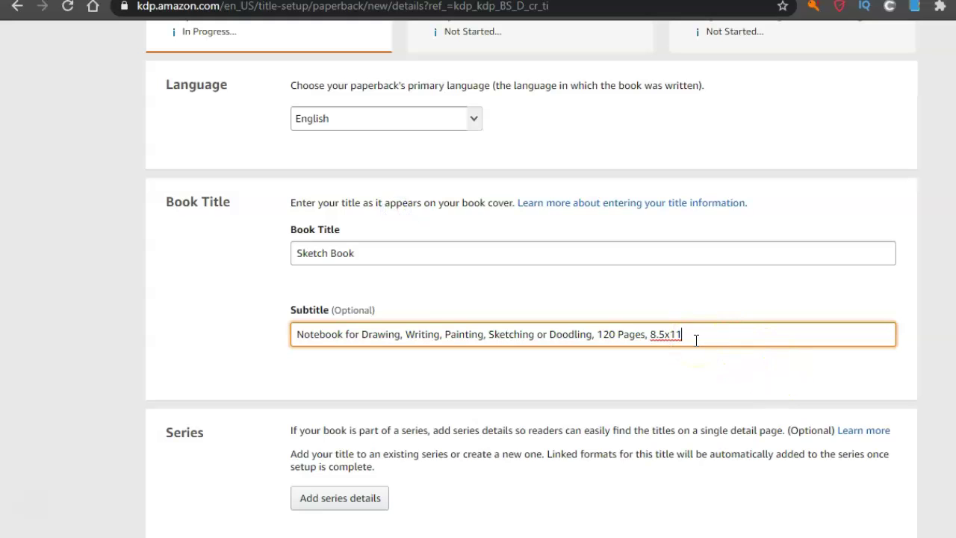
click(702, 342)
Step: Fill in the primary author's first and last name from the saved autofill suggestion
scroll(532, 298, down, 2)
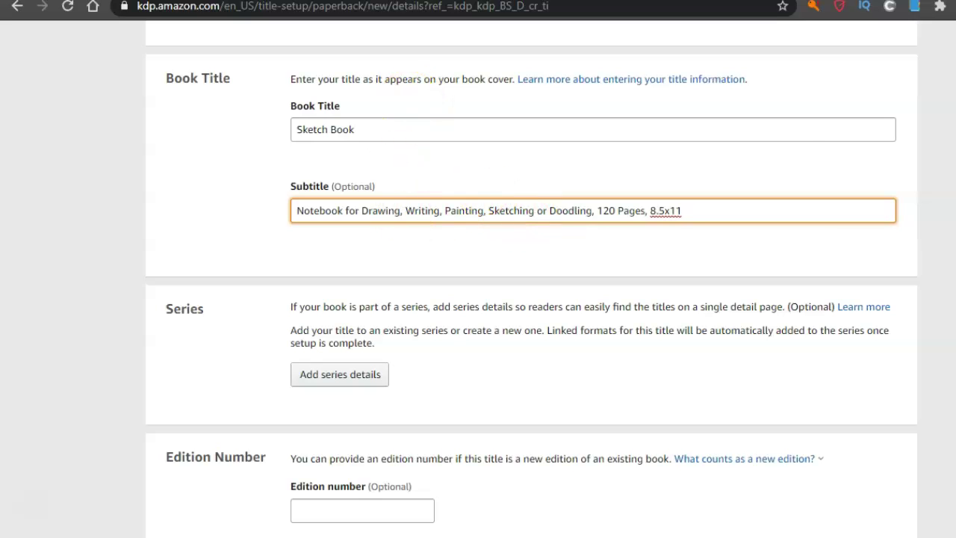
scroll(531, 279, down, 1)
scroll(530, 278, down, 1)
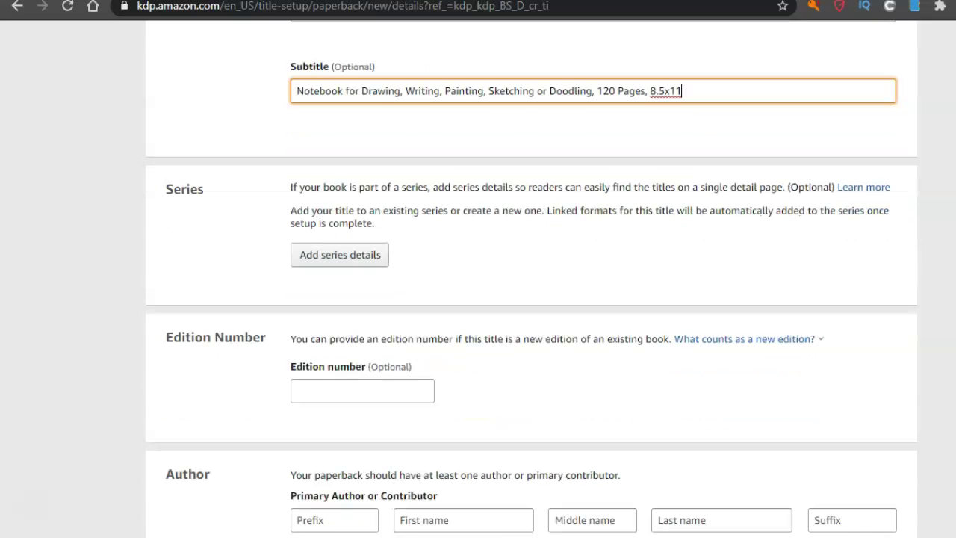
scroll(451, 304, down, 4)
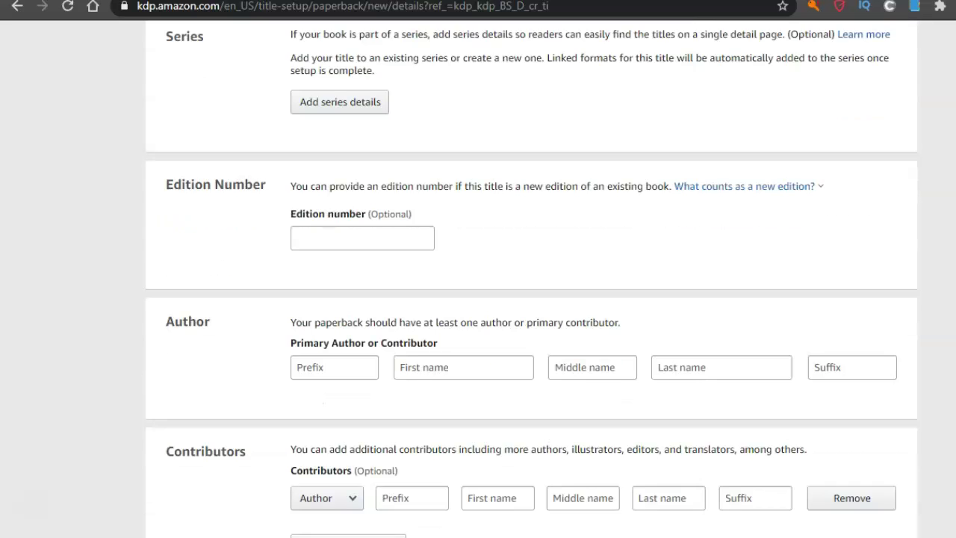
click(451, 304)
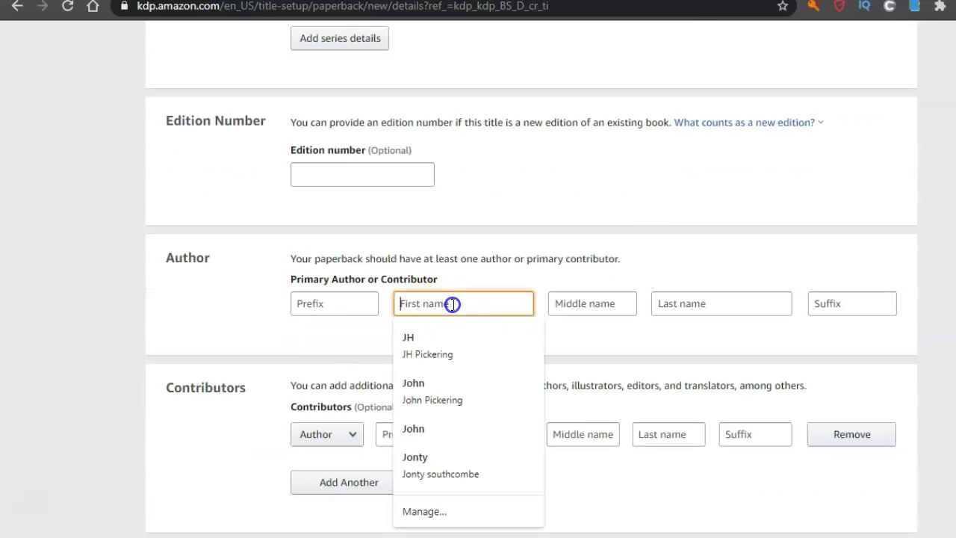
click(443, 345)
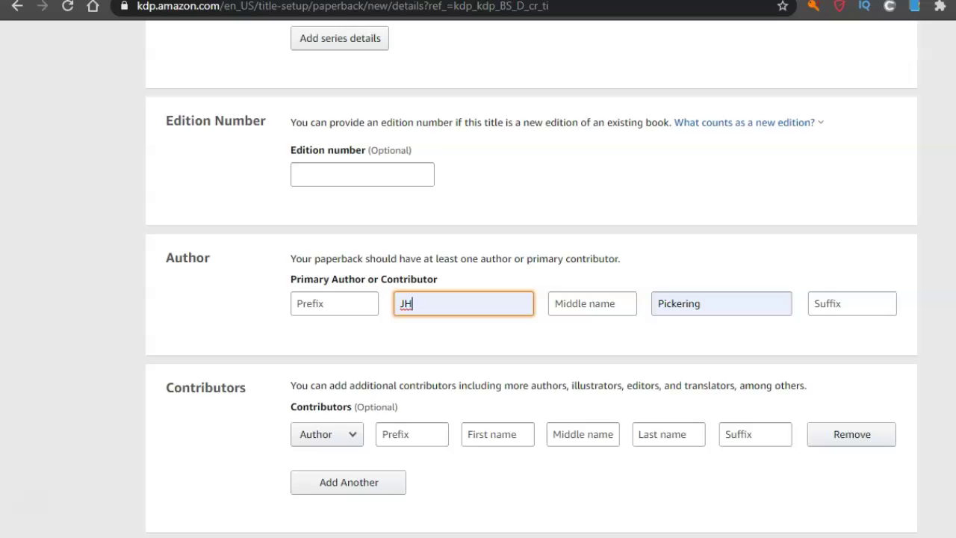
Step: Paste the copied subtitle text into the book's description as plain text
scroll(478, 299, down, 4)
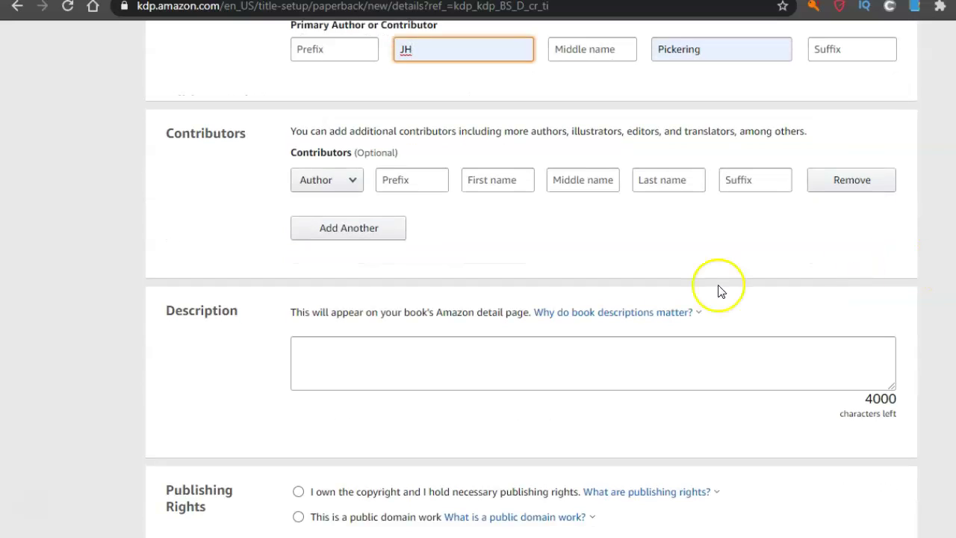
click(438, 347)
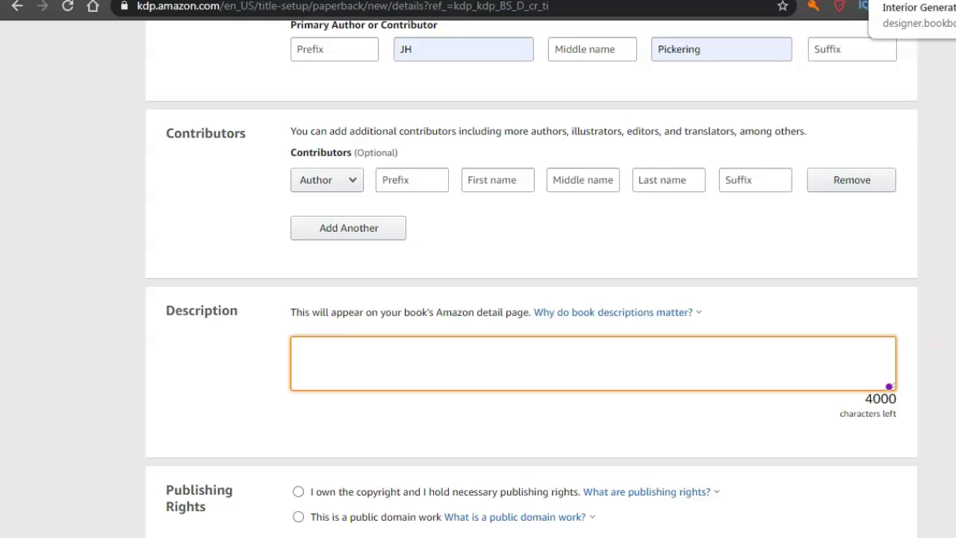
right_click(363, 355)
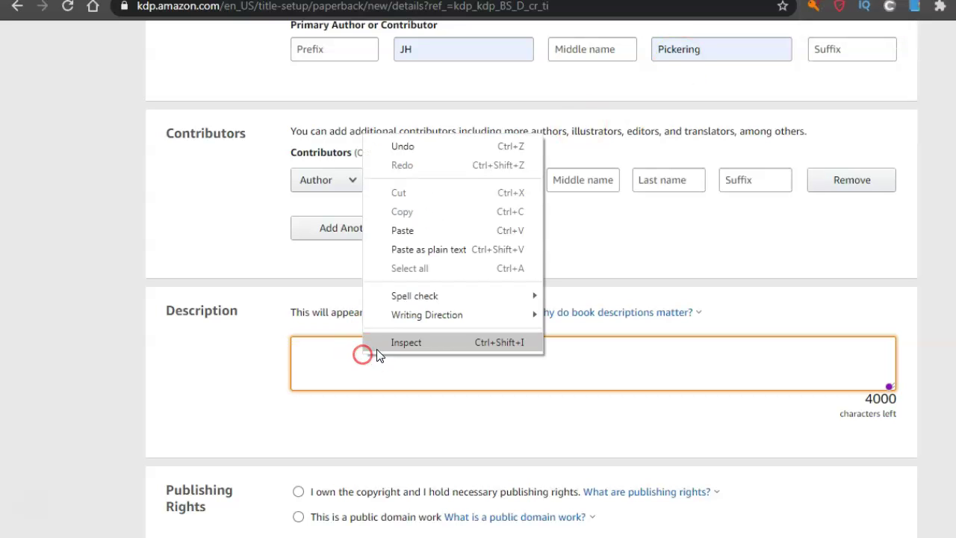
click(412, 248)
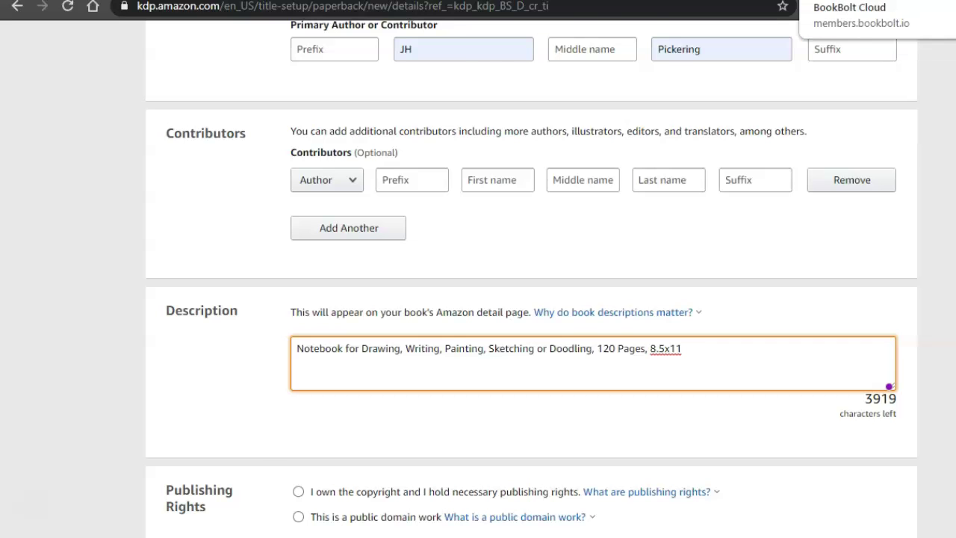
Step: Switch to BookBolt Cloud and copy the full description text of the first Sketch Book result
click(844, 0)
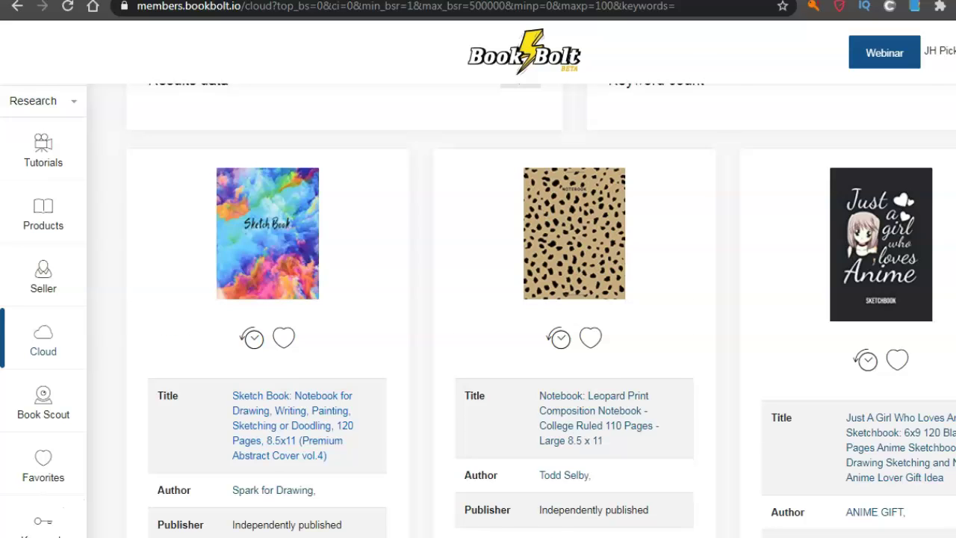
scroll(523, 314, down, 6)
scroll(478, 314, down, 2)
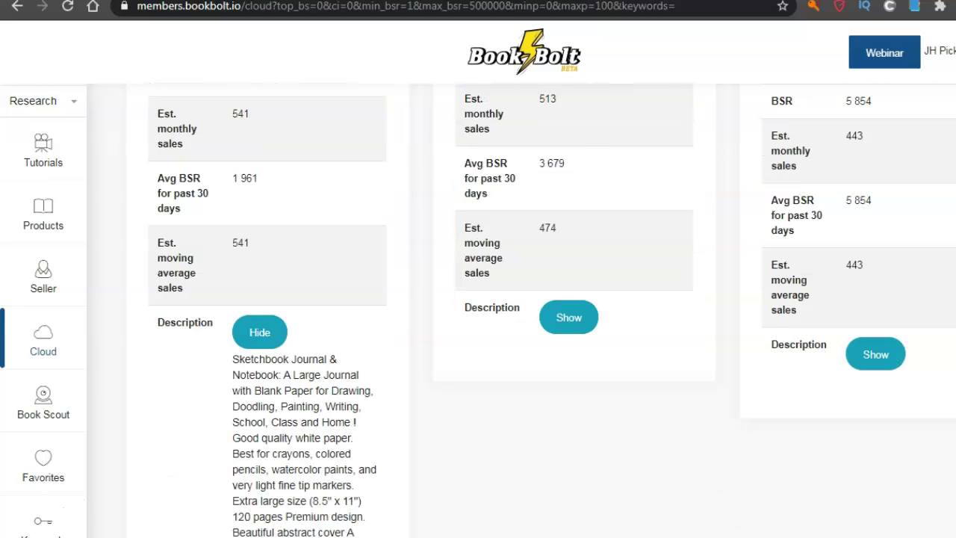
scroll(241, 160, down, 3)
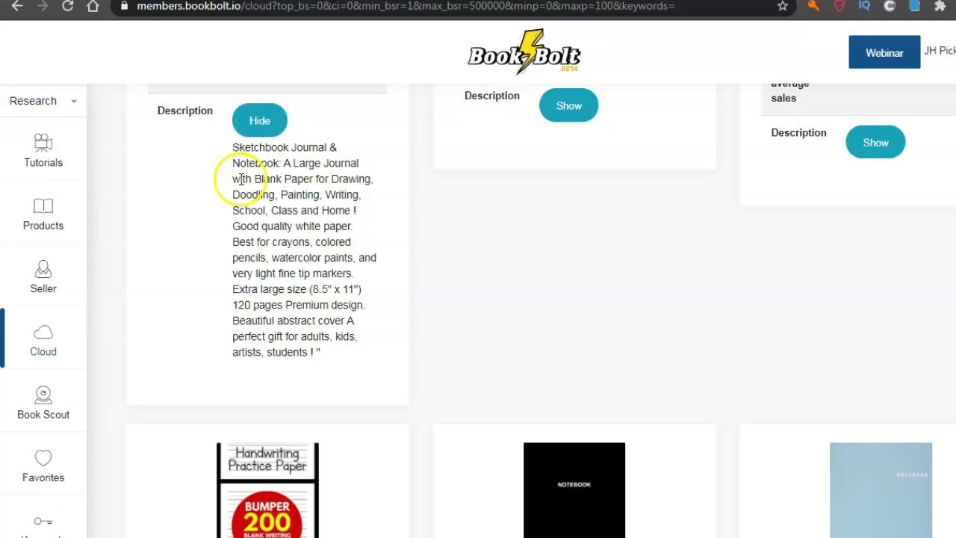
mouse_move(233, 147)
mouse_down()
mouse_move(275, 334)
mouse_move(324, 363)
mouse_up()
right_click(278, 251)
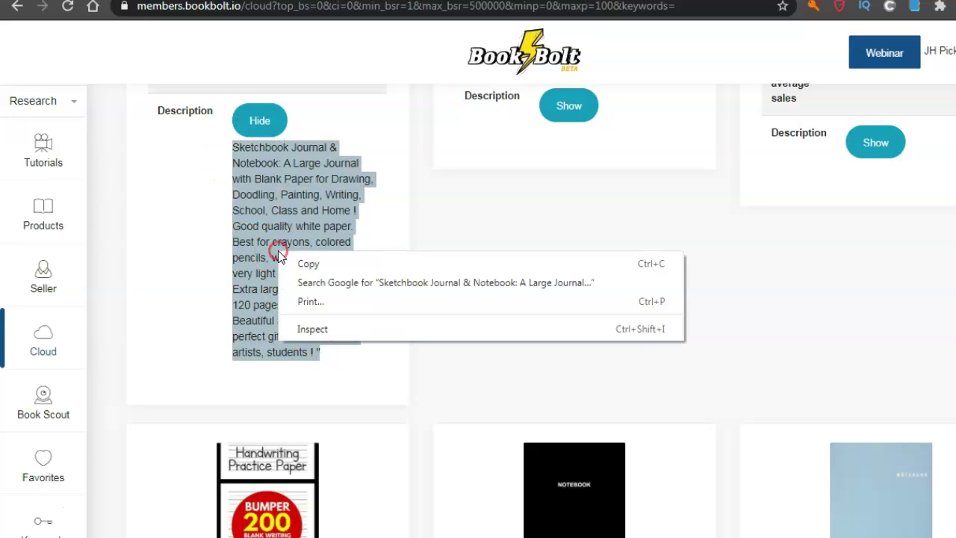
click(309, 263)
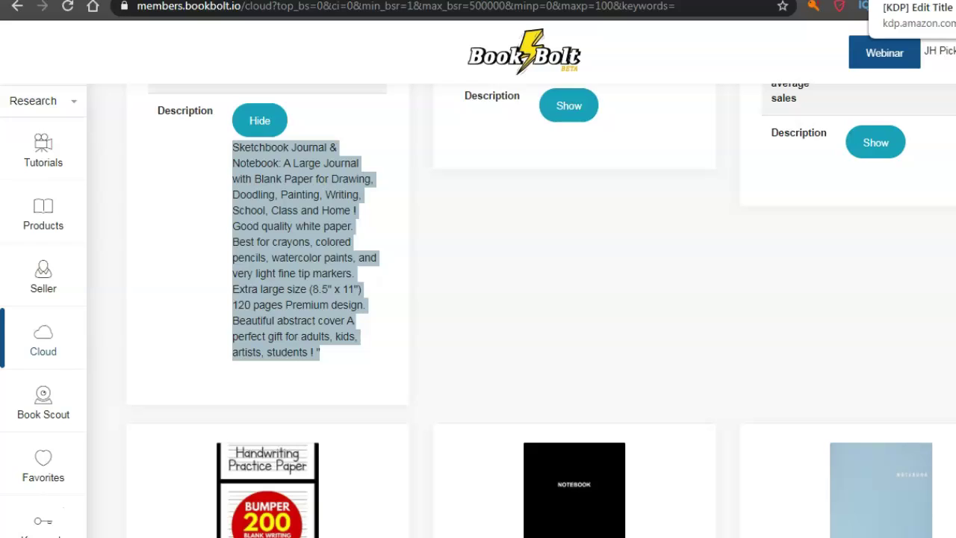
Step: Return to the KDP paperback details, end the description's existing text with a period, and append the copied sketchbook description
click(900, 1)
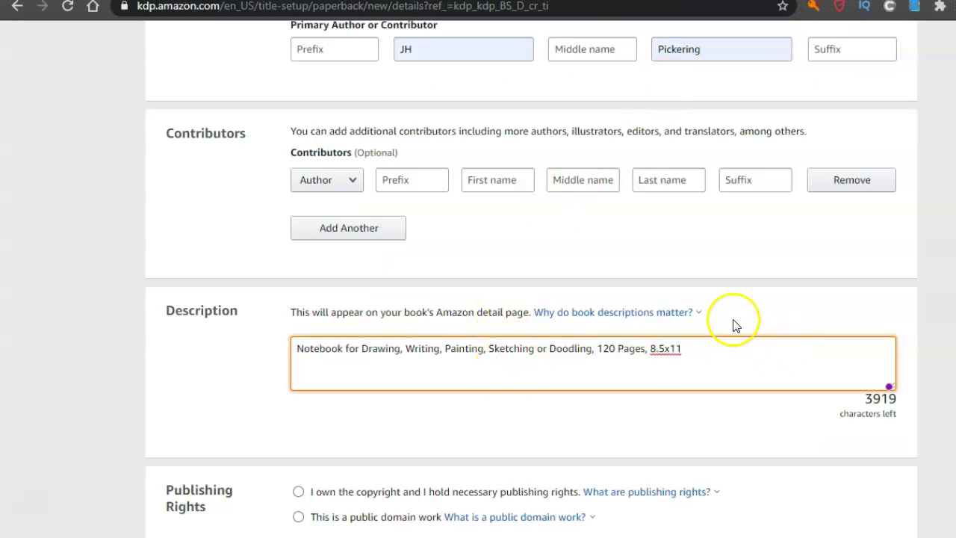
text(.)
key(ctrl+v)
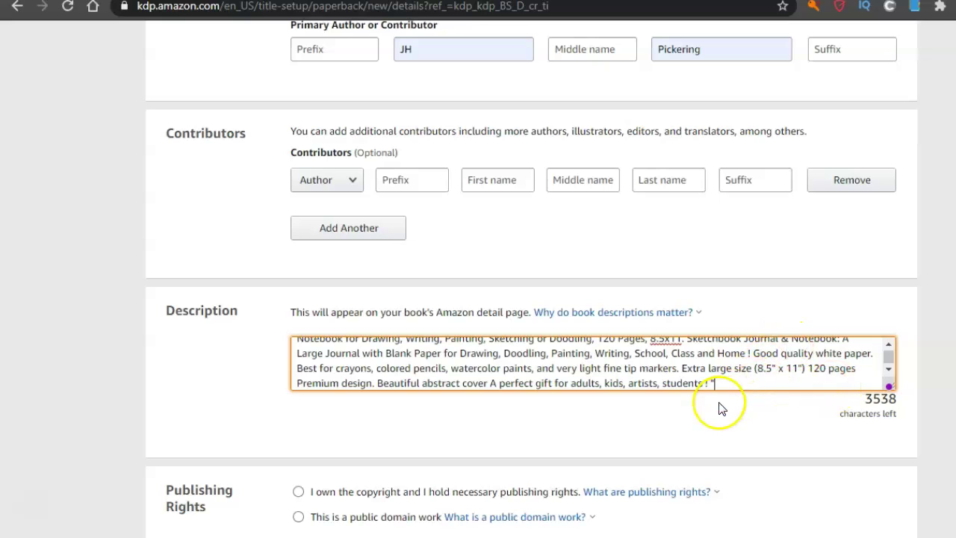
Step: Change the page count after "Extra large size (8.5" x 11")" in the description to 100 pages
click(889, 344)
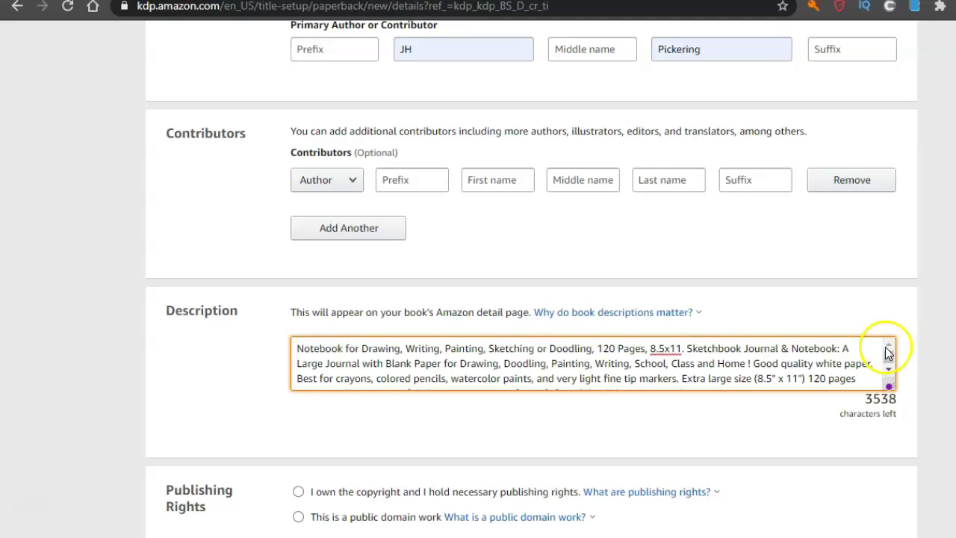
click(824, 378)
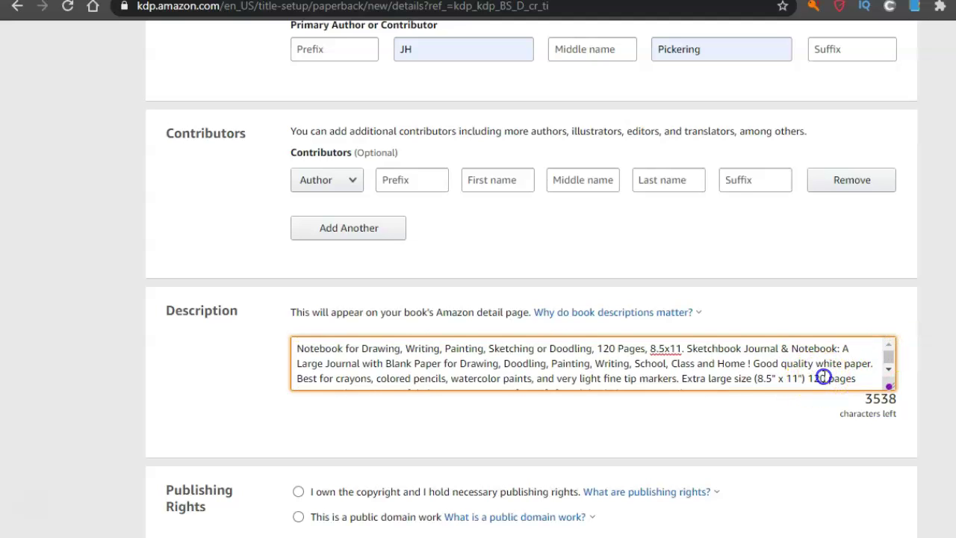
key(BackSpace)
text(00)
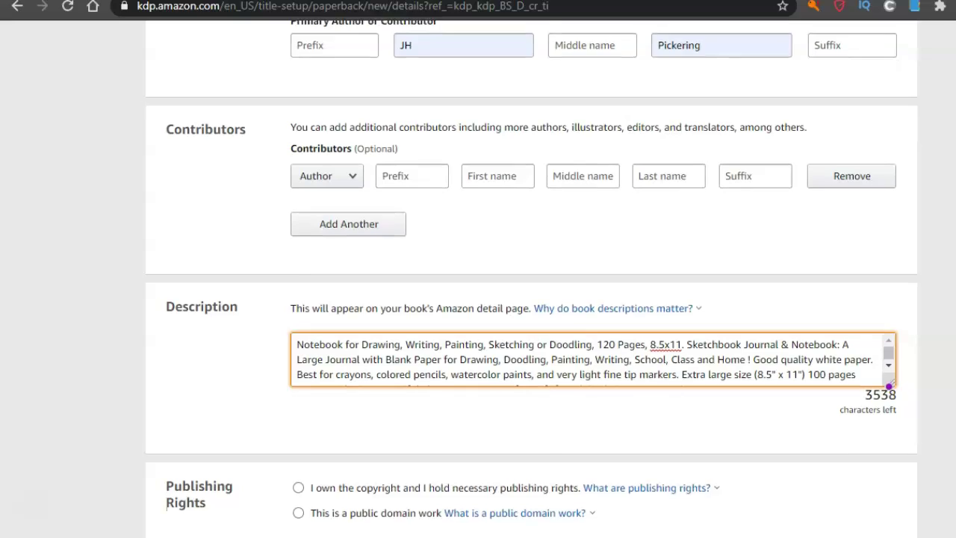
Step: Set the publishing rights to "This is a public domain work"
scroll(531, 299, down, 1)
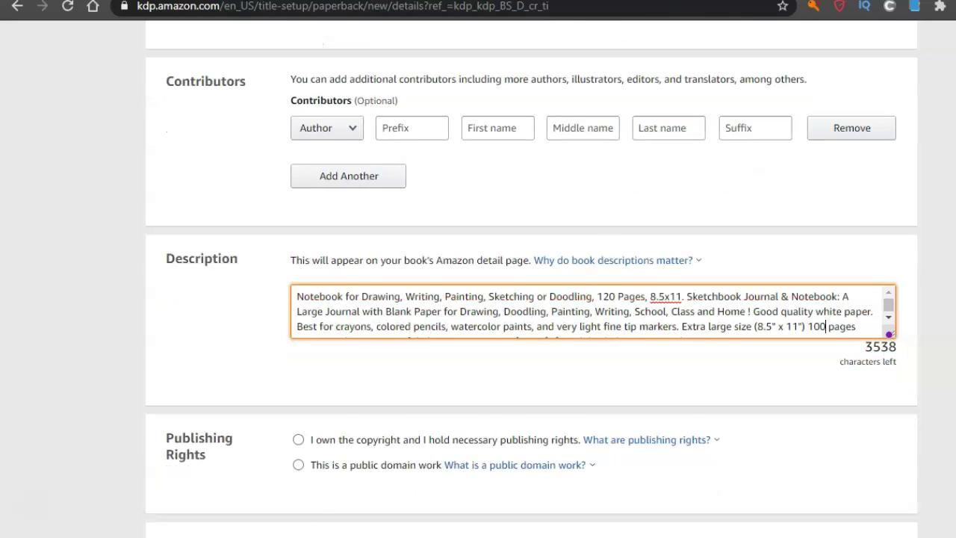
scroll(531, 298, down, 1)
click(296, 411)
click(854, 407)
click(299, 410)
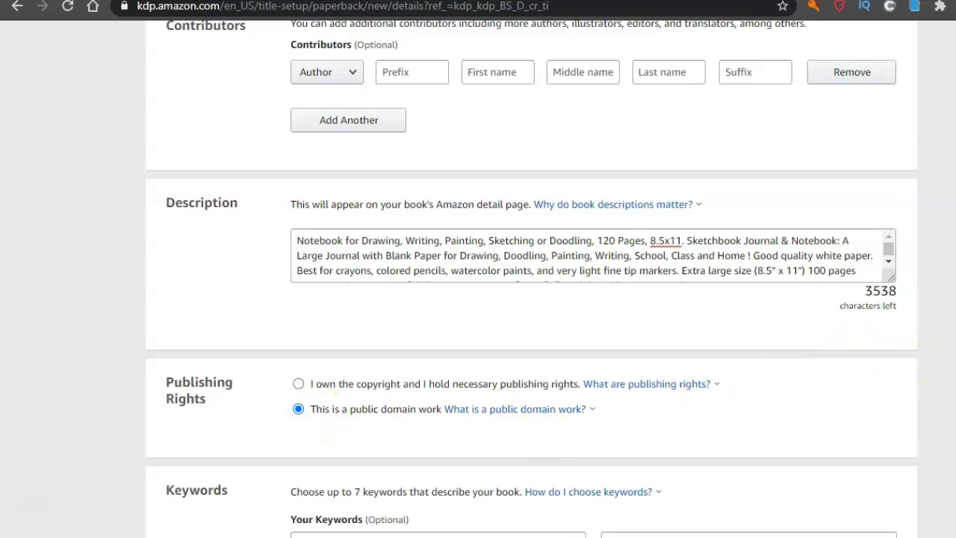
Step: Copy "Sketchbook Journal & Notebook" from the description and paste it as the first keyword
scroll(531, 299, down, 2)
scroll(531, 298, down, 1)
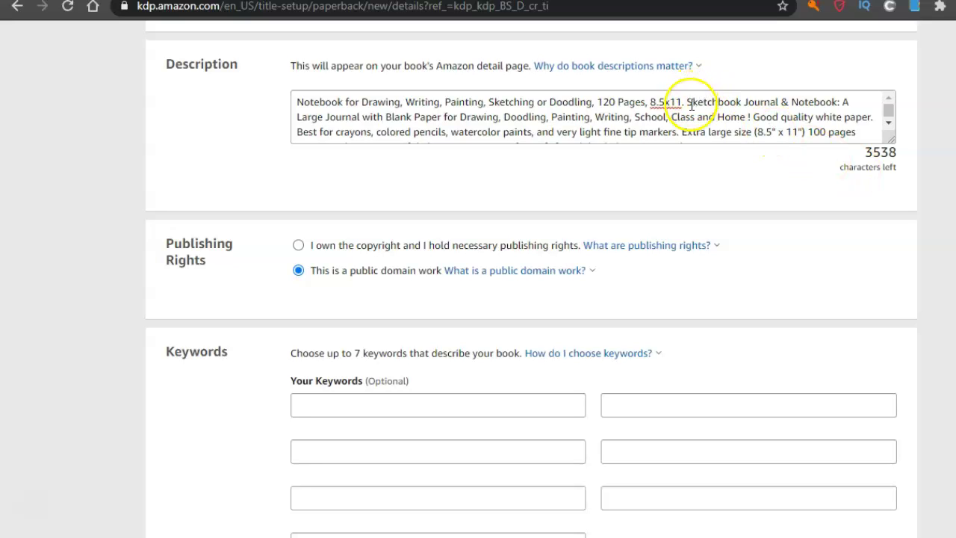
drag(687, 102, 838, 105)
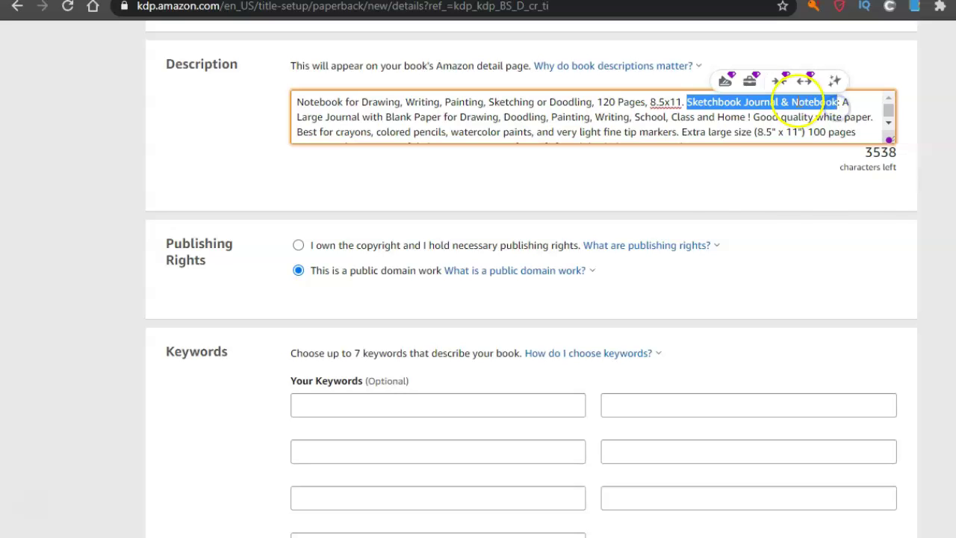
right_click(798, 106)
click(795, 132)
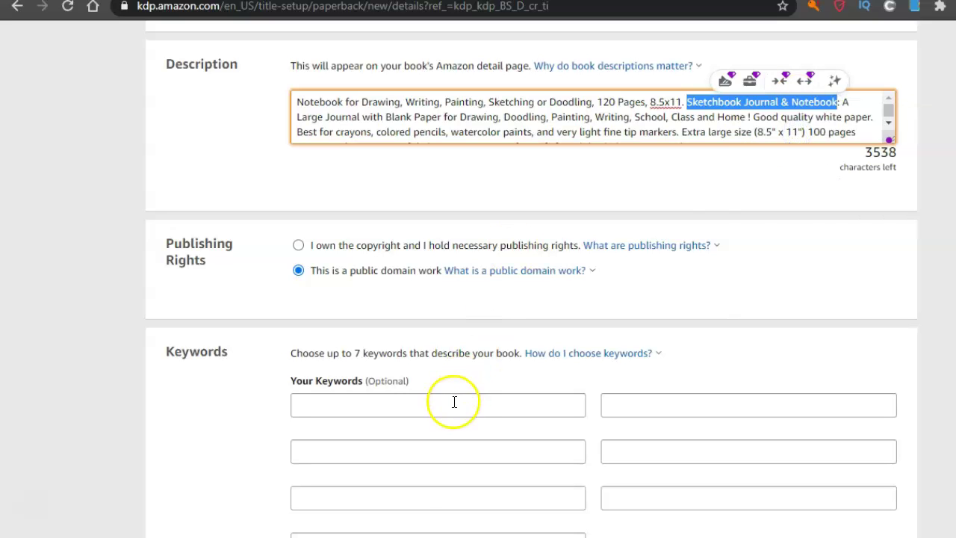
click(453, 401)
right_click(453, 402)
click(497, 278)
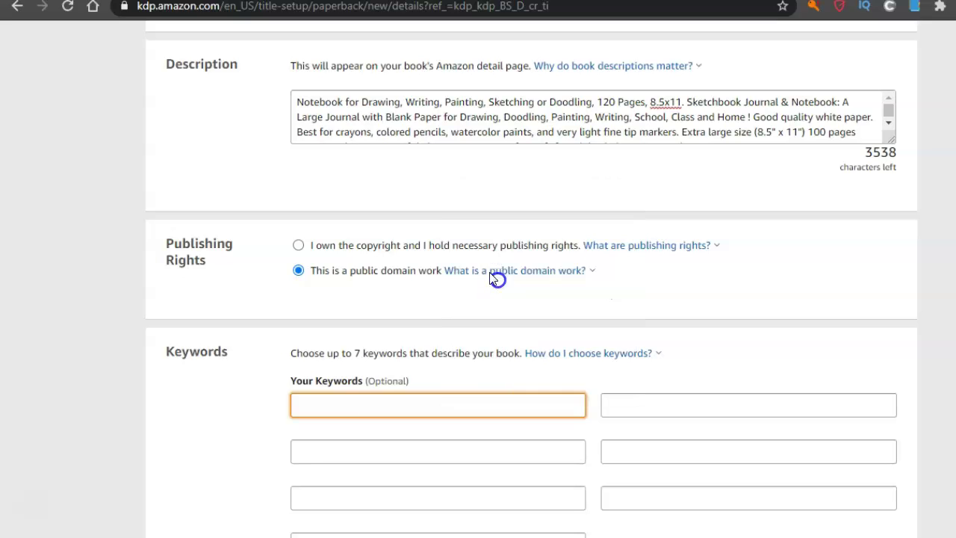
mouse_move(497, 280)
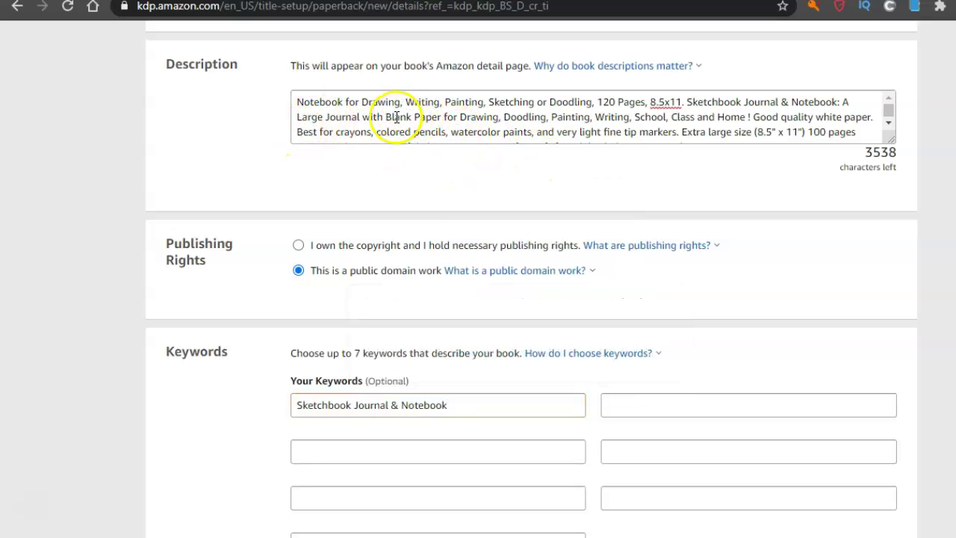
Step: Copy "Blank Paper for Drawing, Doodling, Painting, Writing, School, Class and Home" from the description and paste it into the keyword field below "Sketchbook Journal & Notebook"
mouse_move(387, 118)
mouse_down()
mouse_move(693, 128)
mouse_move(747, 118)
mouse_up()
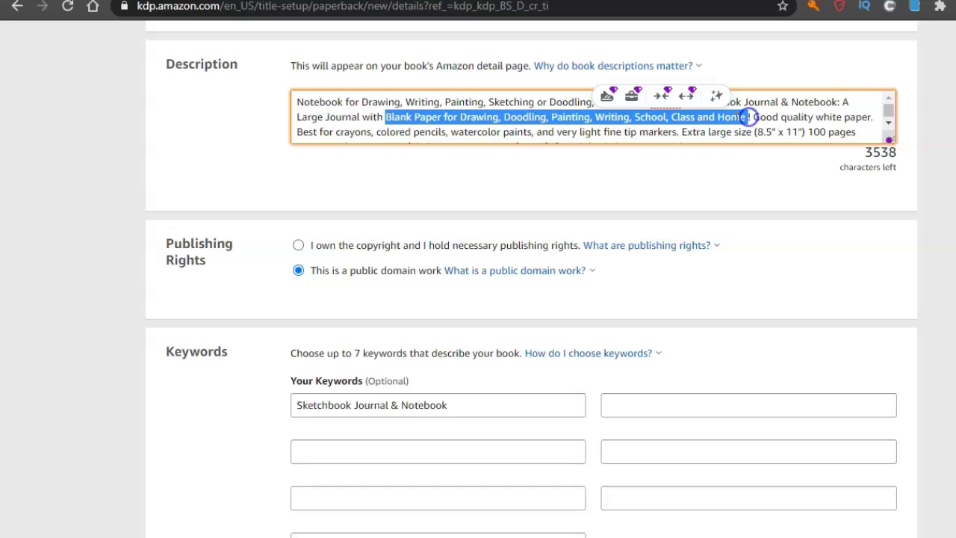
right_click(722, 120)
click(727, 154)
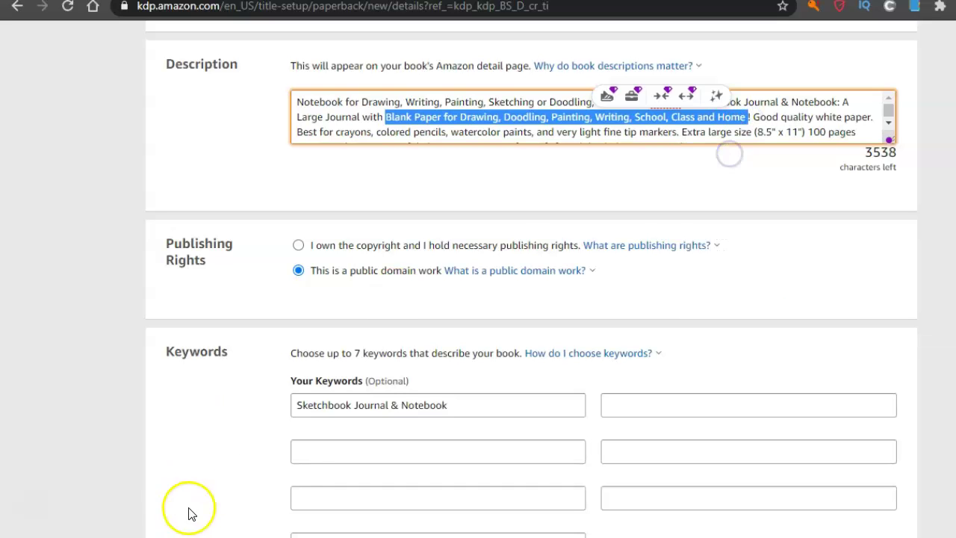
click(322, 451)
right_click(322, 451)
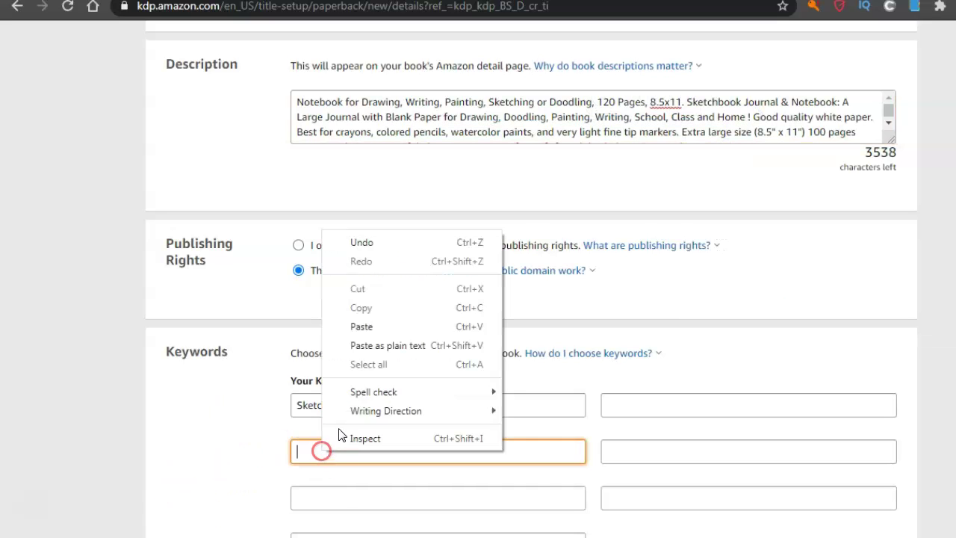
click(388, 324)
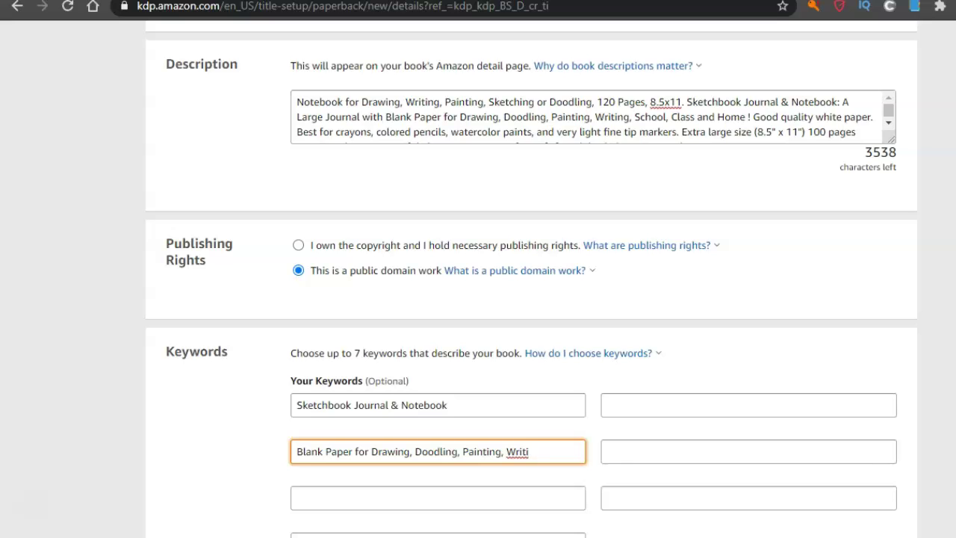
Step: Trim the end of the pasted keyword so it reads "Blank Paper for Drawing, Doodling, Painting"
scroll(532, 277, down, 1)
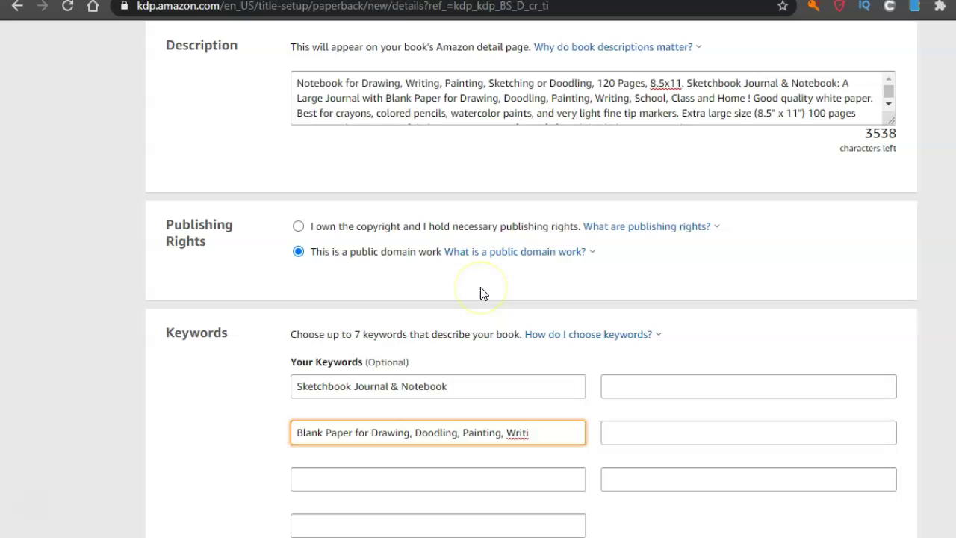
key(BackSpace)
key(BackSpace)
key(BackSpace)
key(BackSpace)
key(BackSpace)
key(BackSpace)
key(BackSpace)
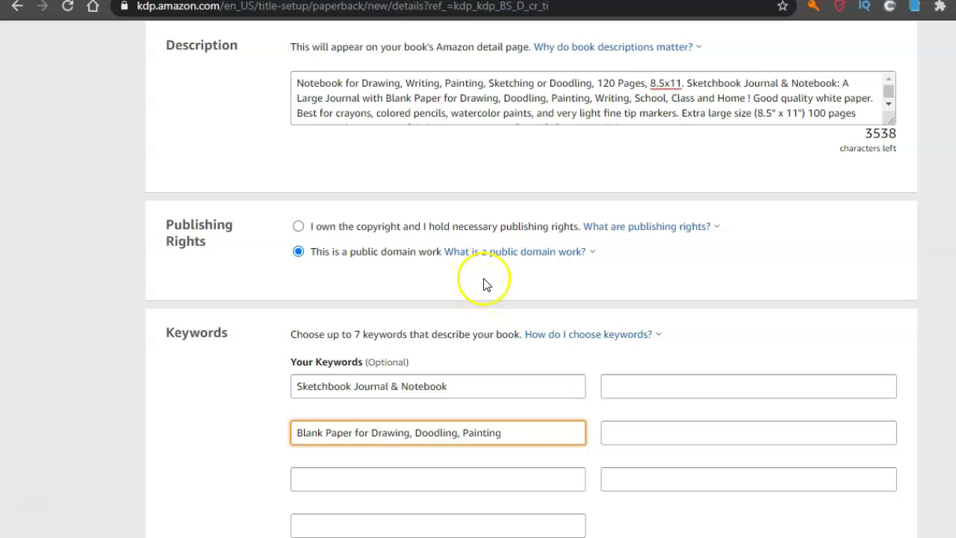
Step: Enter "sketch book" as the third keyword and place the cursor in the empty field below it
click(336, 479)
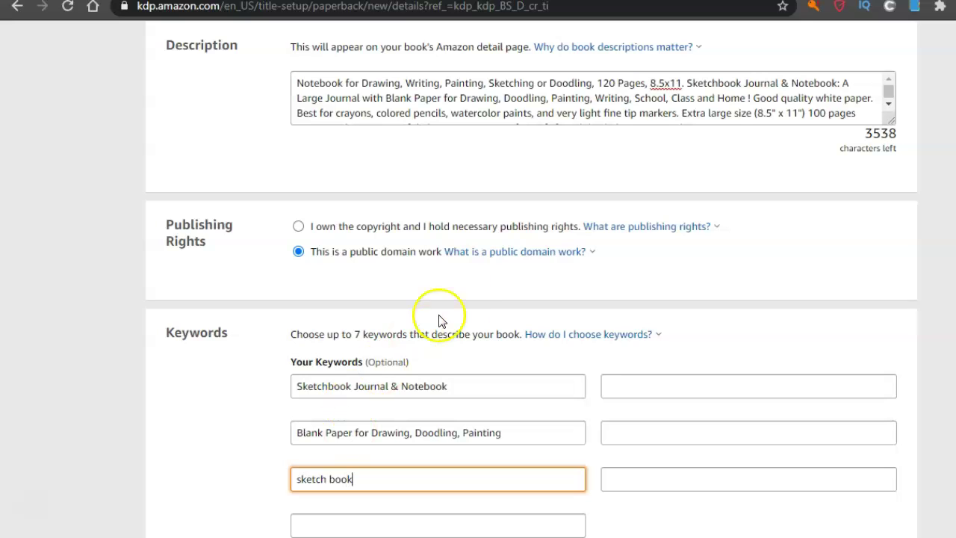
click(626, 206)
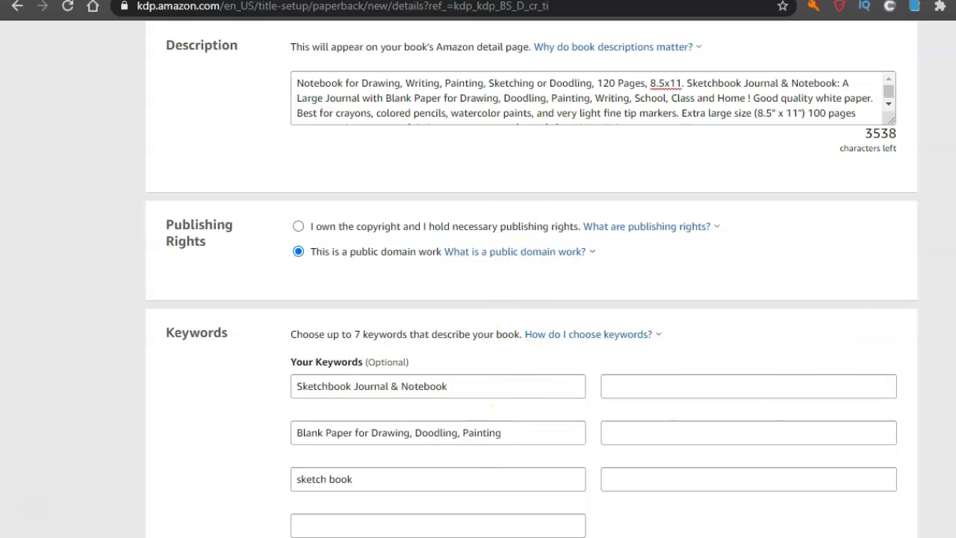
scroll(267, 335, down, 2)
click(349, 392)
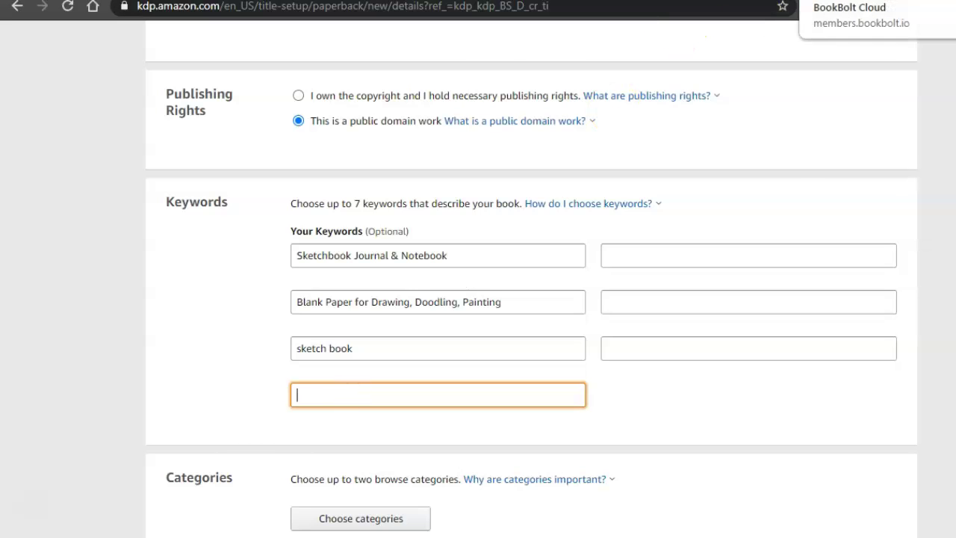
Step: Switch to Book Bolt, open its keyword finder and search for "sketch book"
click(851, 1)
click(147, 287)
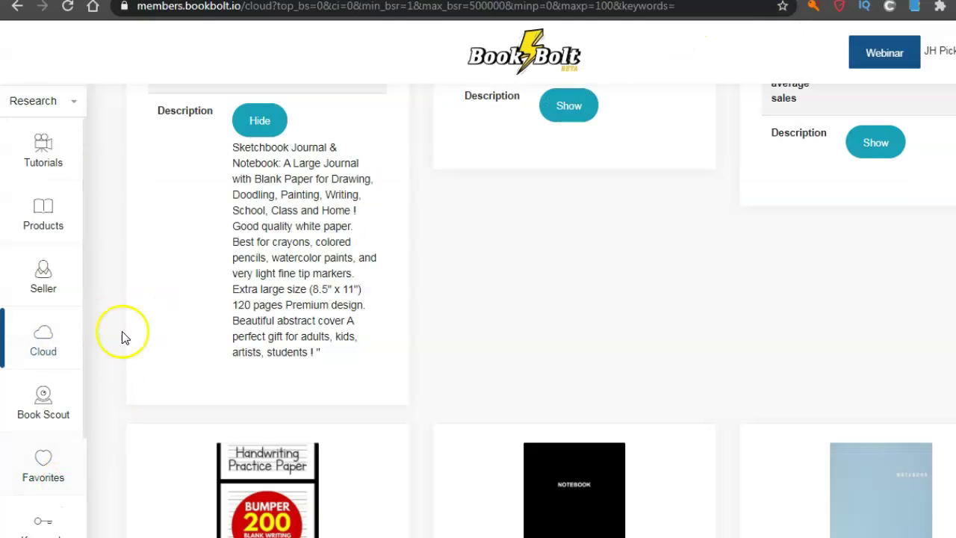
drag(84, 181, 98, 337)
click(43, 338)
click(116, 117)
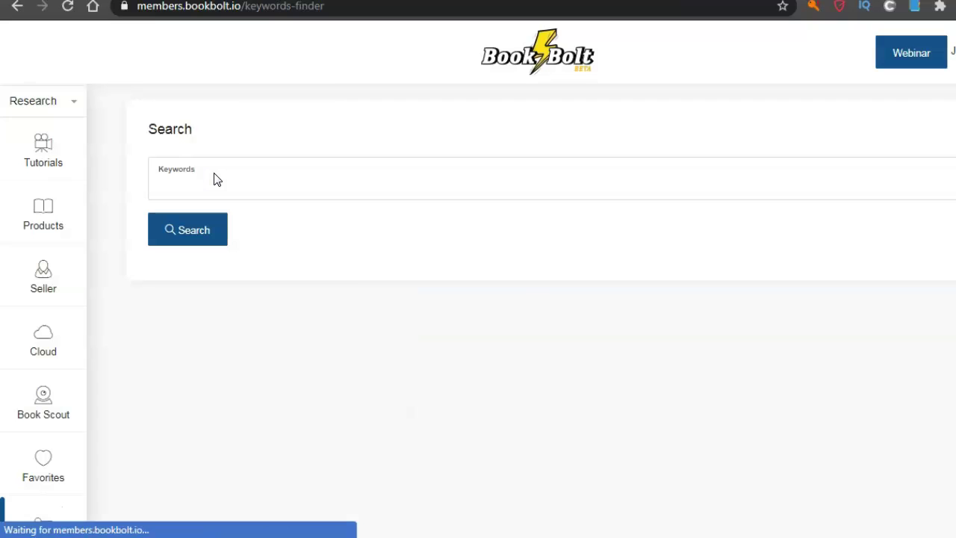
click(215, 175)
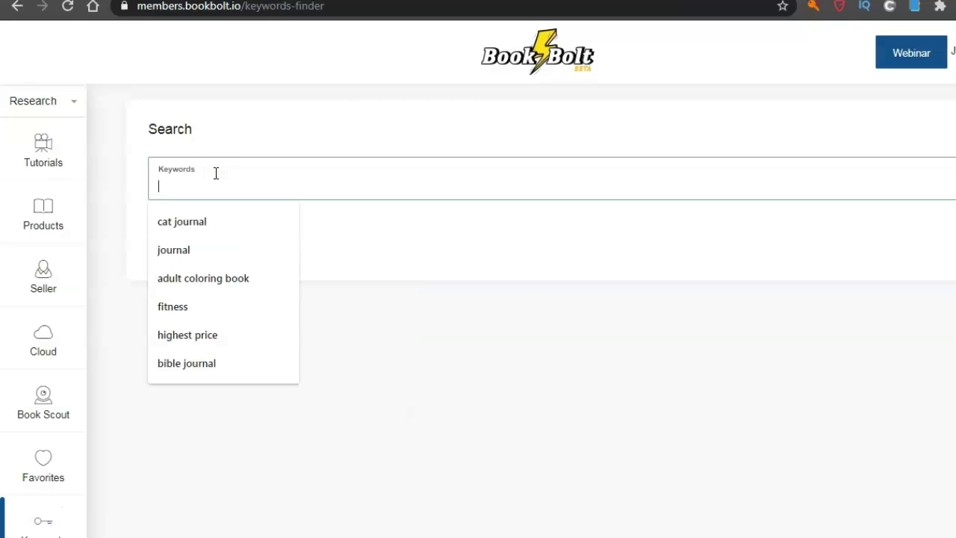
text(sketch book)
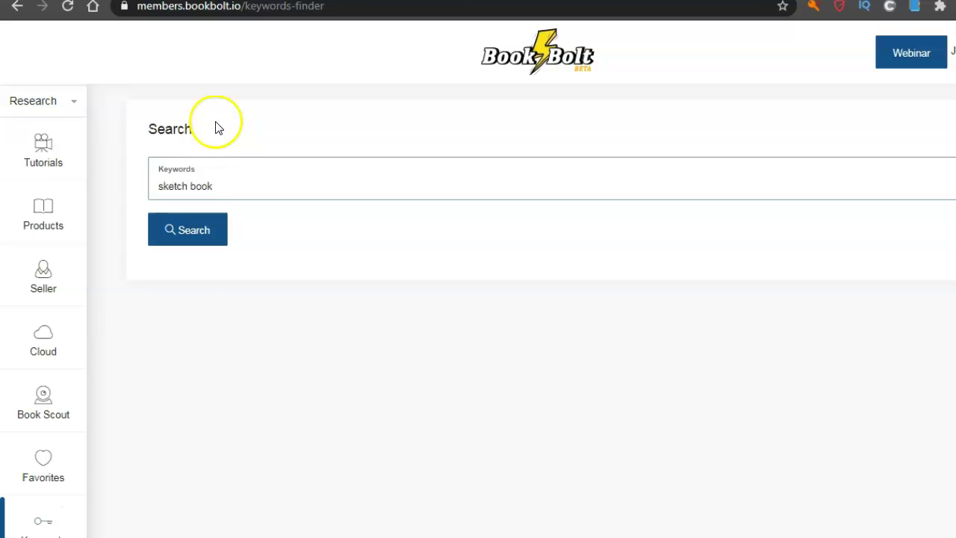
click(196, 238)
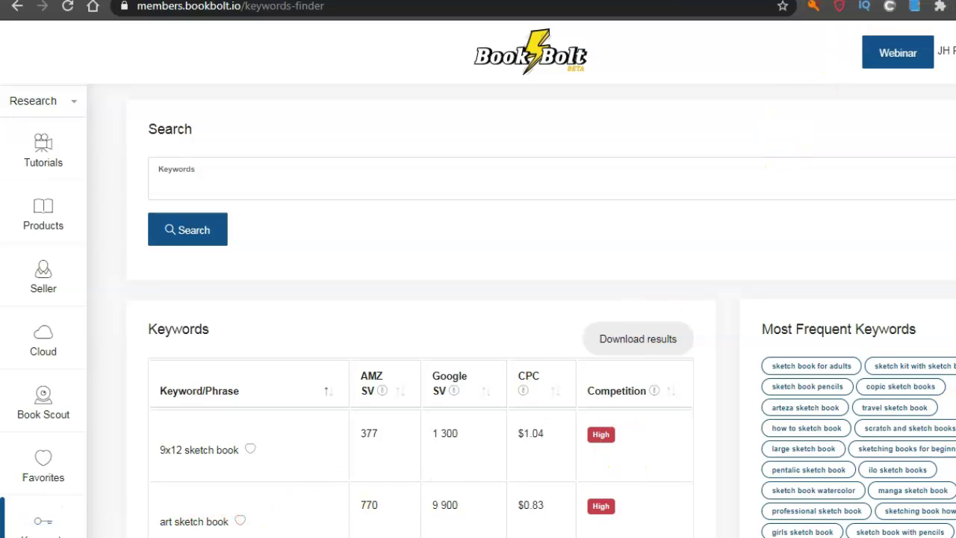
Step: Copy "art sketch book" from the keyword results and paste it into the KDP keyword field below "sketch book"
scroll(477, 314, down, 4)
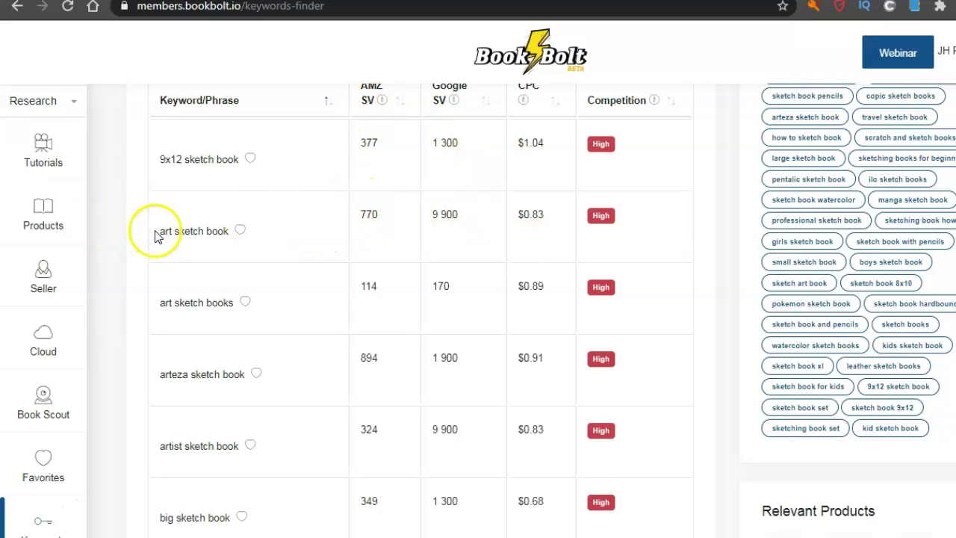
mouse_move(159, 233)
mouse_down()
mouse_move(198, 226)
mouse_move(238, 237)
mouse_up()
right_click(212, 221)
click(232, 236)
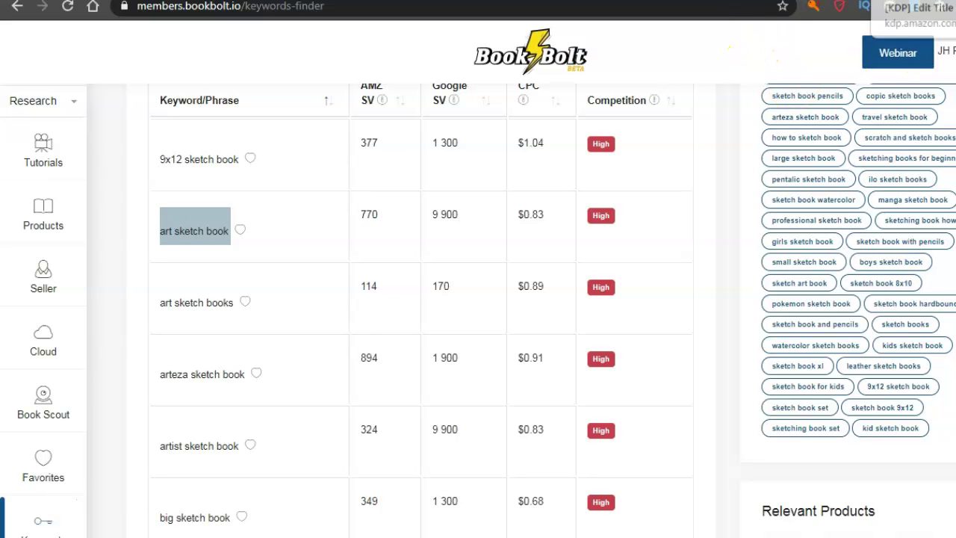
click(918, 2)
right_click(362, 395)
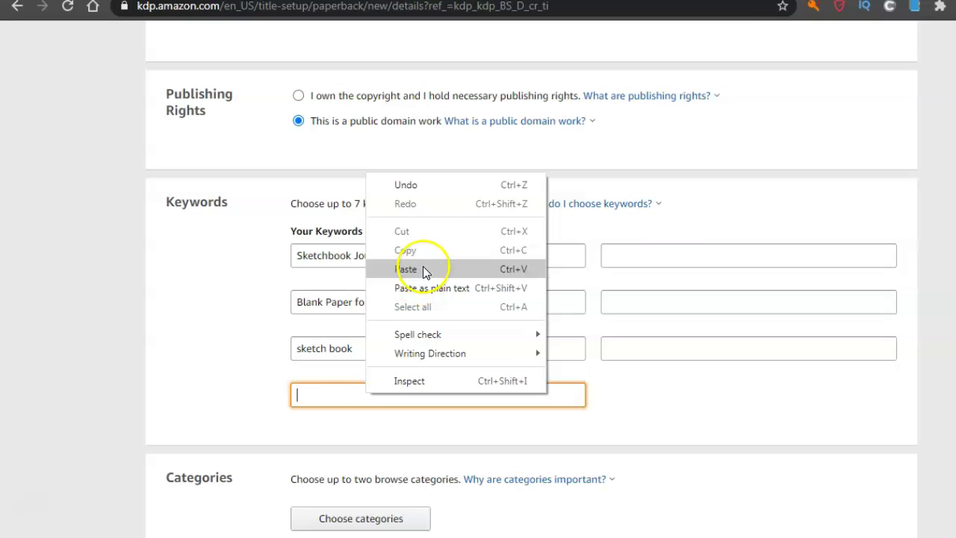
click(422, 271)
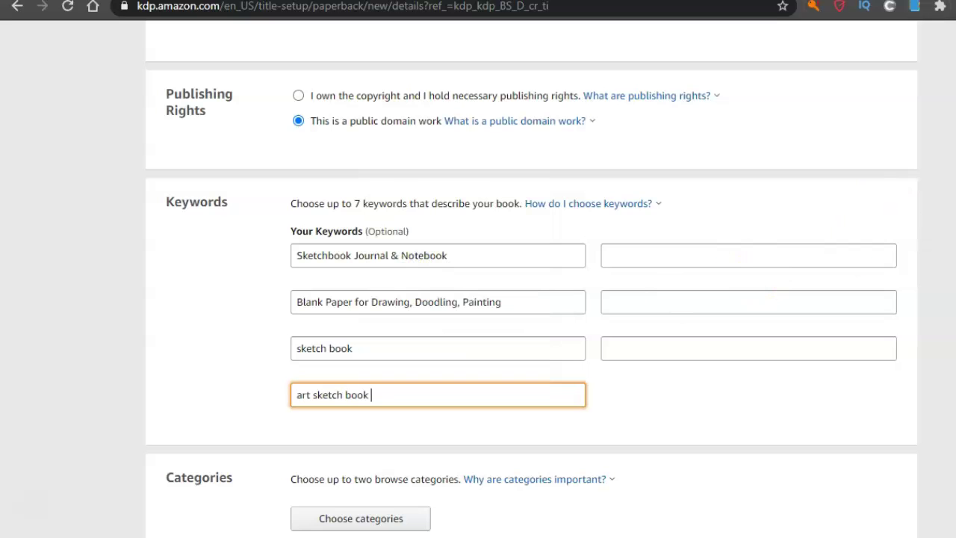
Step: Copy "kids sketch book" from the Book Bolt results and paste it into the KDP keyword field beside "Sketchbook Journal & Notebook"
click(848, 1)
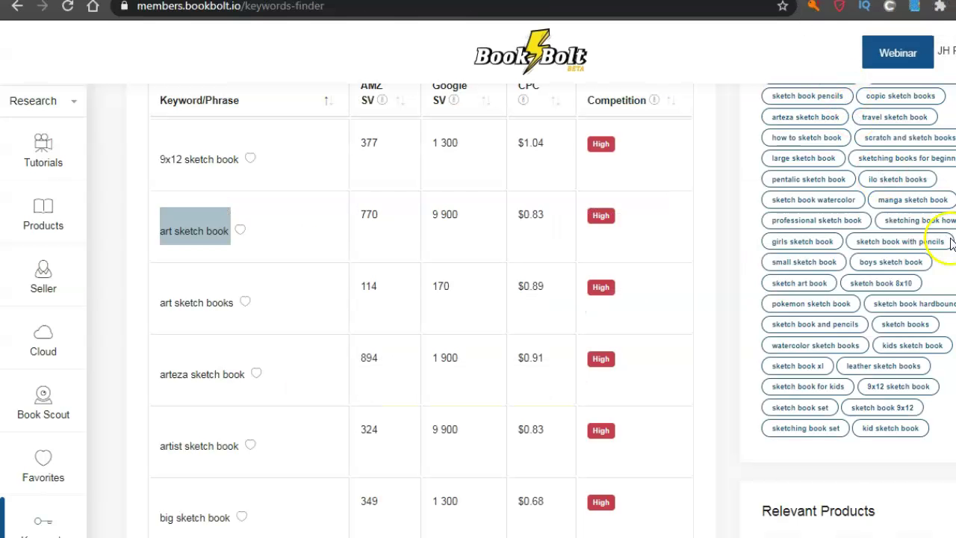
scroll(477, 310, down, 5)
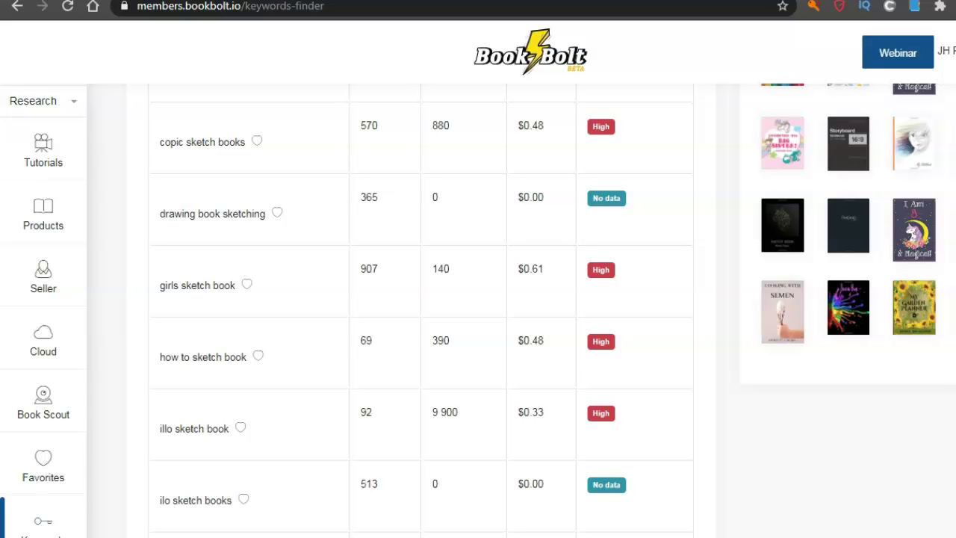
scroll(478, 310, down, 2)
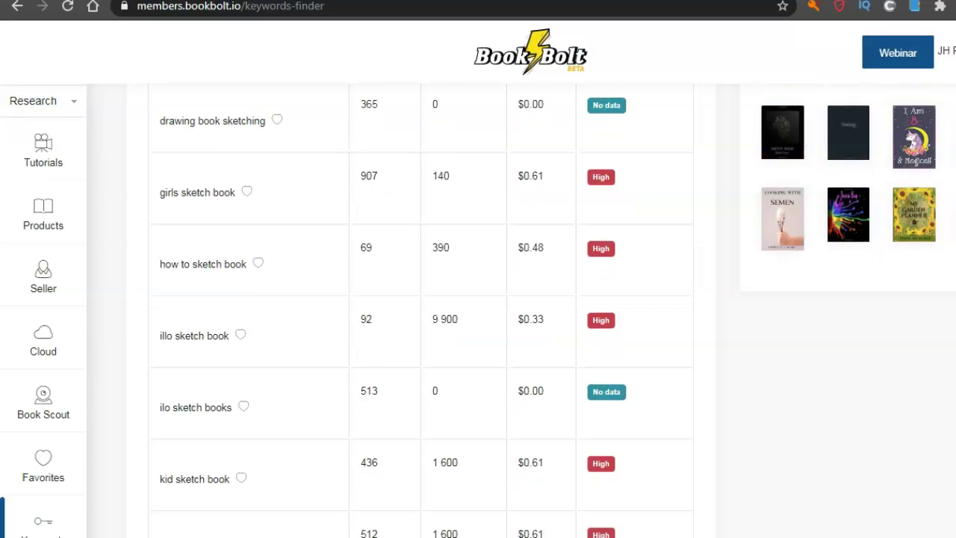
scroll(477, 309, down, 2)
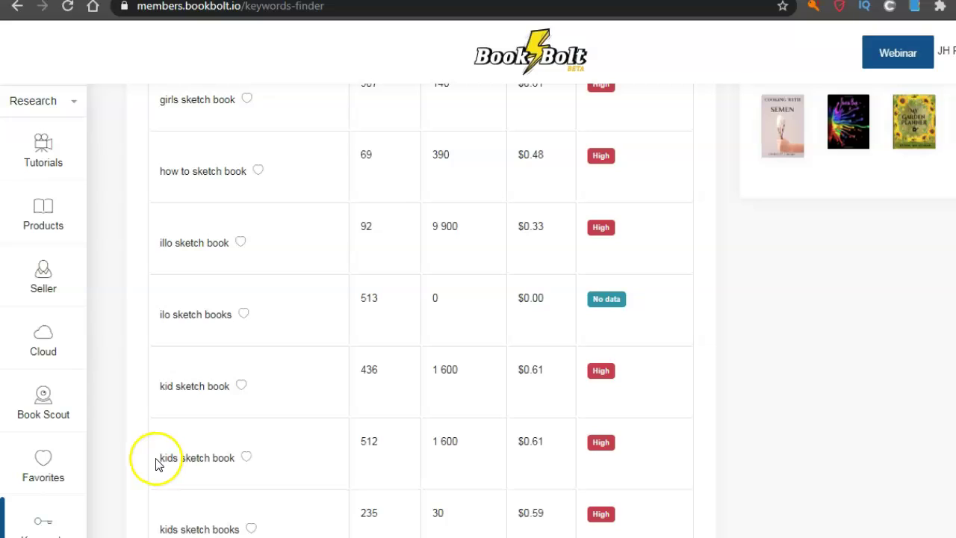
mouse_move(161, 454)
mouse_down()
mouse_move(233, 452)
mouse_move(242, 466)
mouse_up()
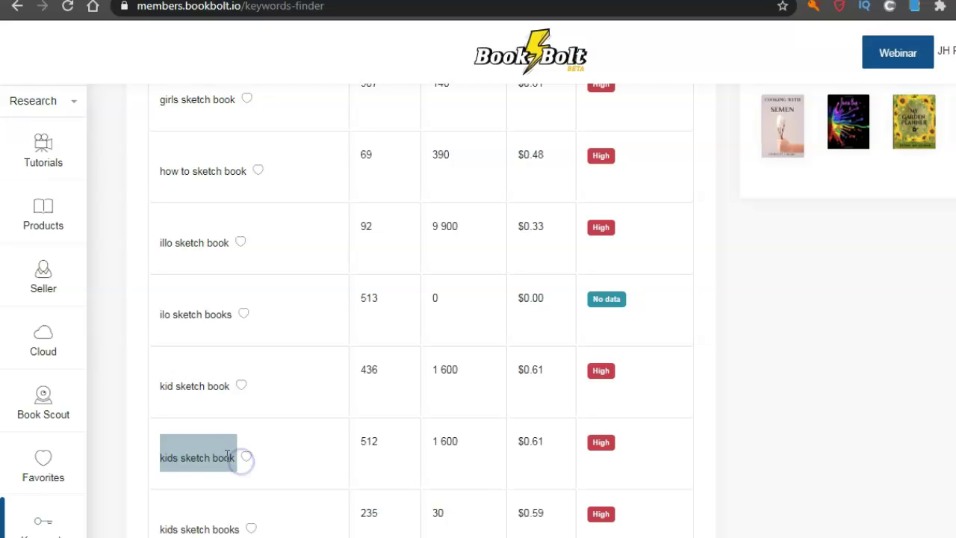
right_click(228, 454)
click(264, 383)
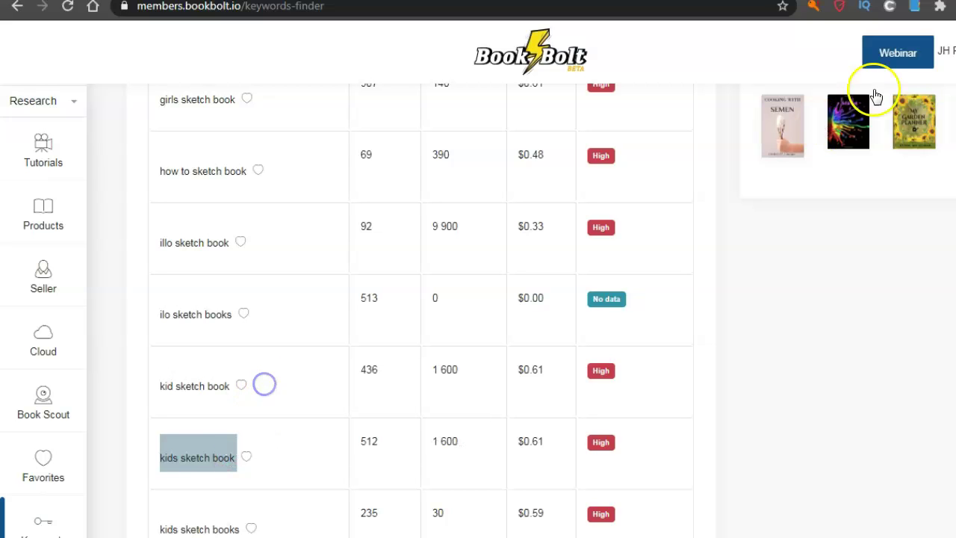
click(875, 0)
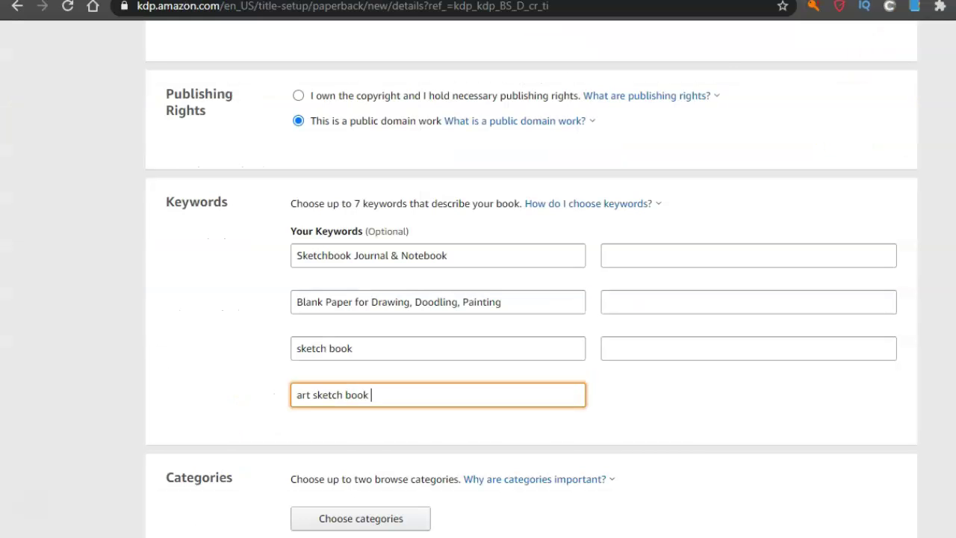
click(674, 253)
right_click(673, 254)
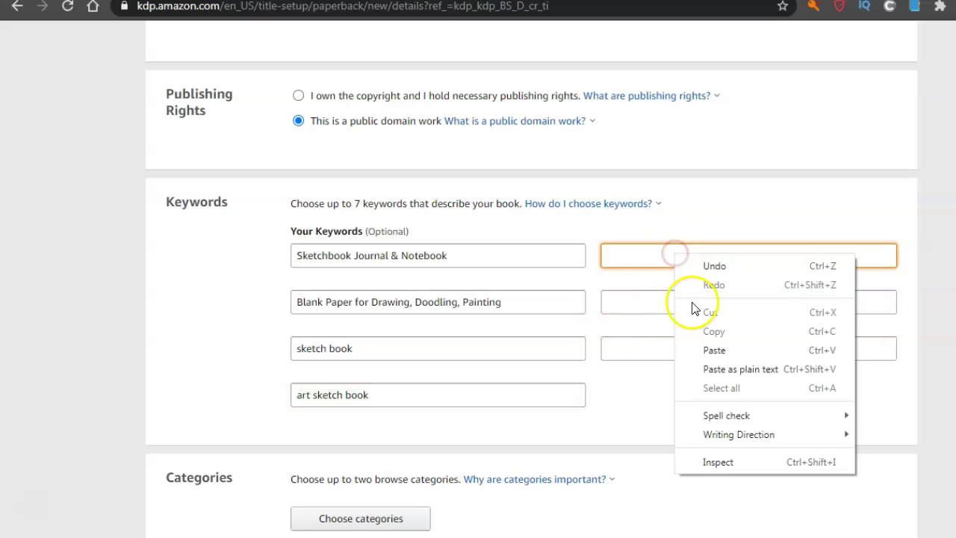
click(716, 350)
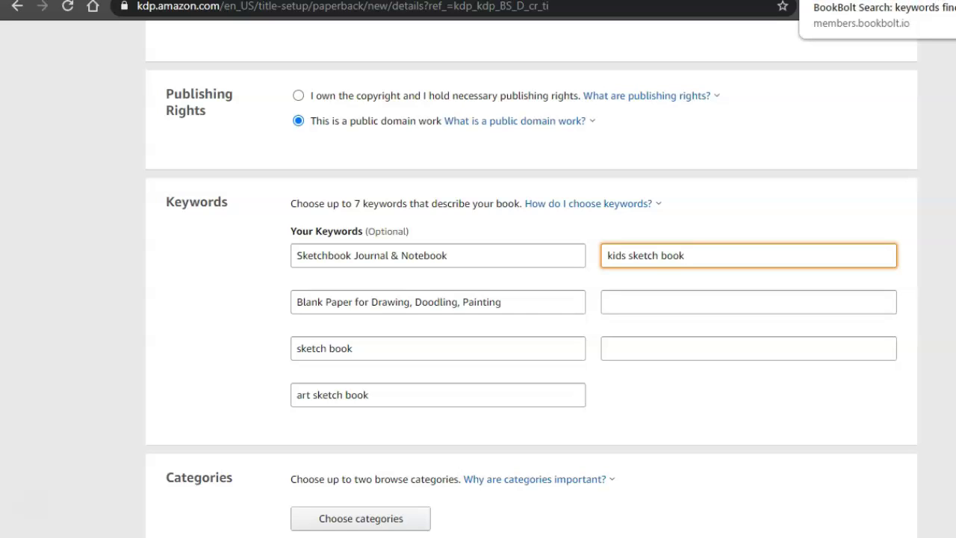
Step: Return to the Book Bolt keyword results and examine the phrases from "kids sketch books" to "manga sketch book" for another keyword
click(830, 0)
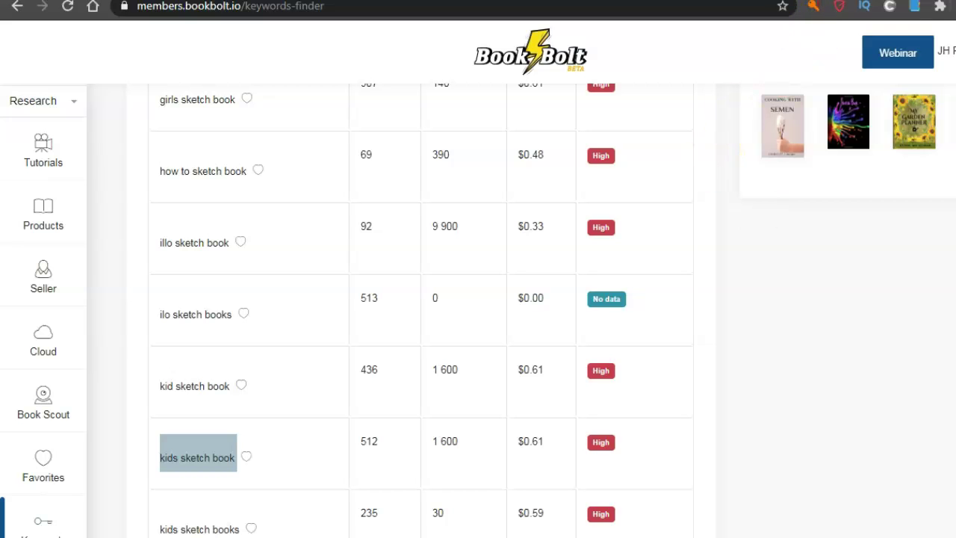
scroll(478, 299, down, 5)
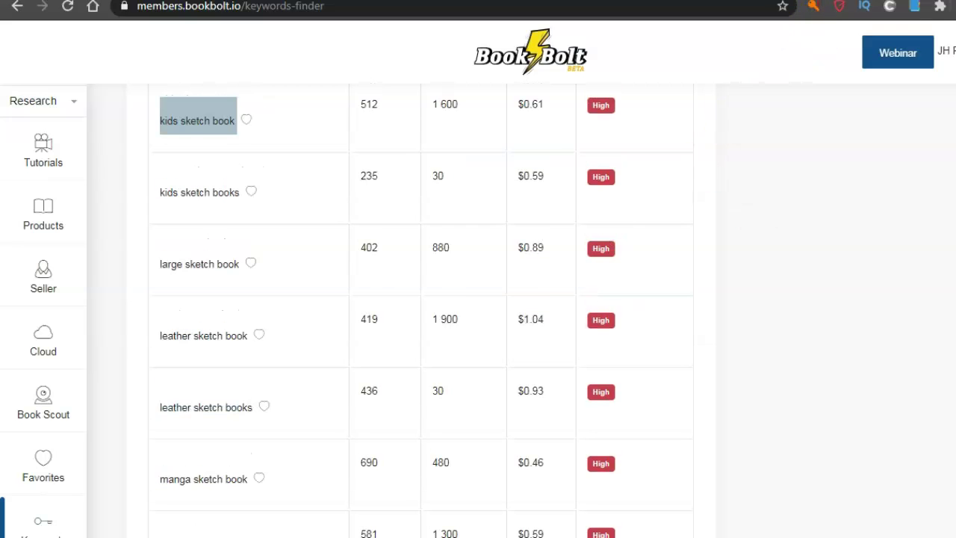
scroll(421, 310, down, 1)
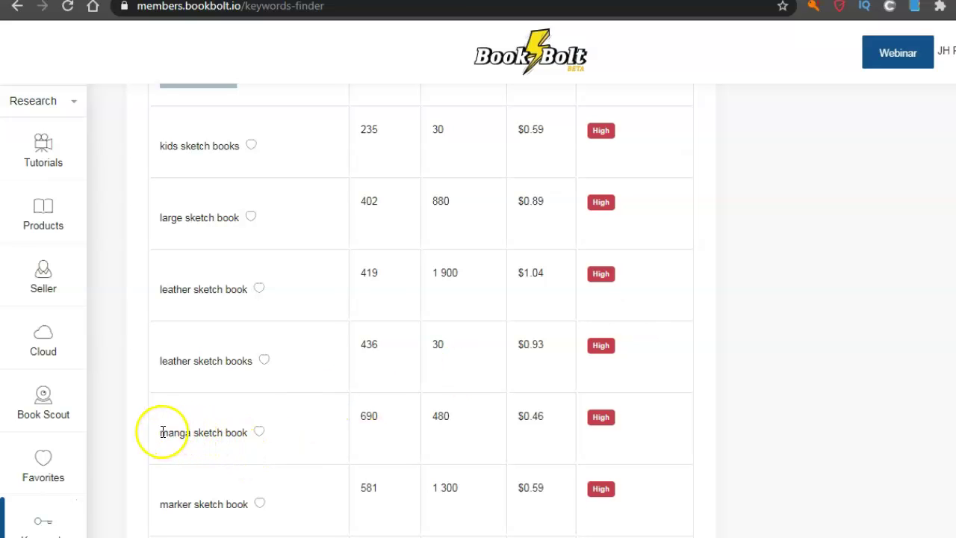
drag(161, 433, 246, 438)
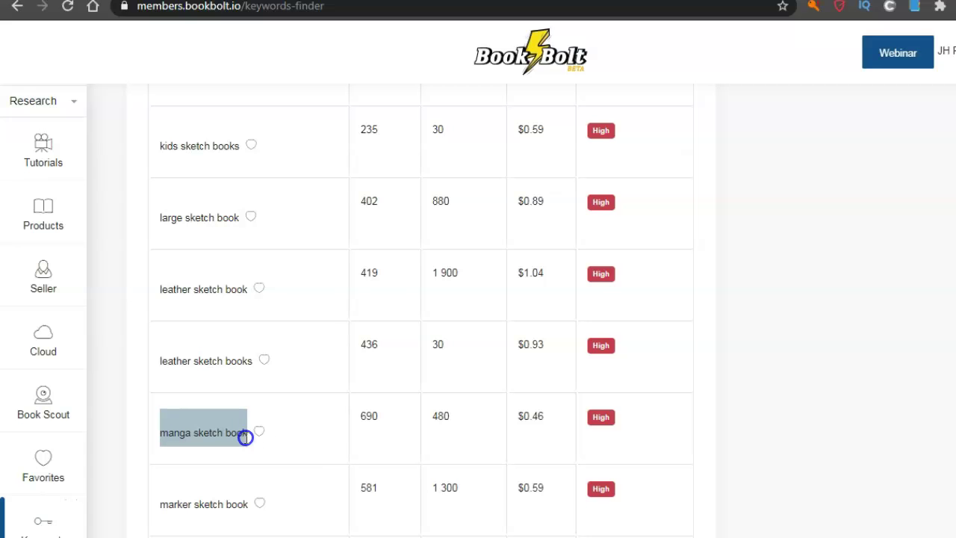
click(334, 424)
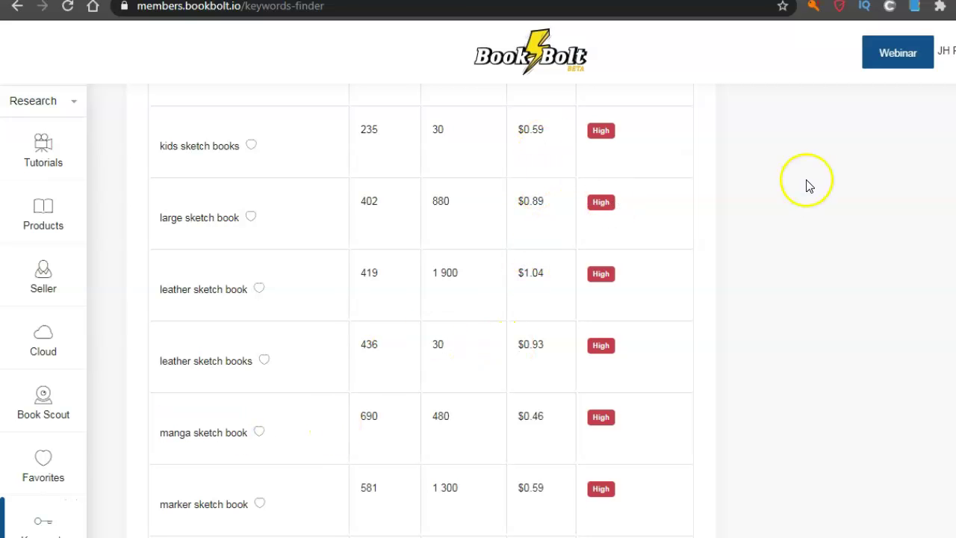
Step: Copy "travel sketch book" from the most frequent keywords and paste it into the KDP keyword field beside "Blank Paper for Drawing, Doodling, Painting"
scroll(421, 309, up, 15)
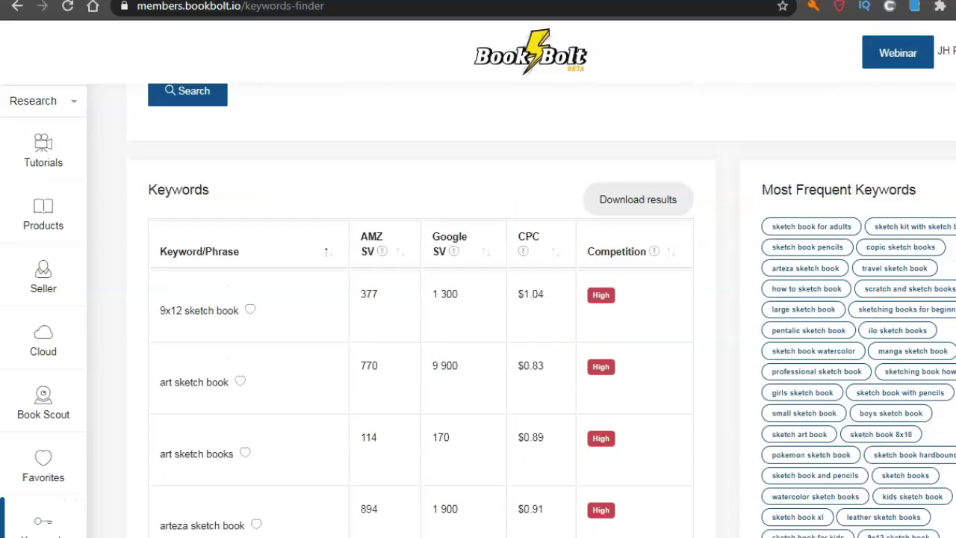
scroll(421, 309, down, 3)
scroll(552, 310, up, 1)
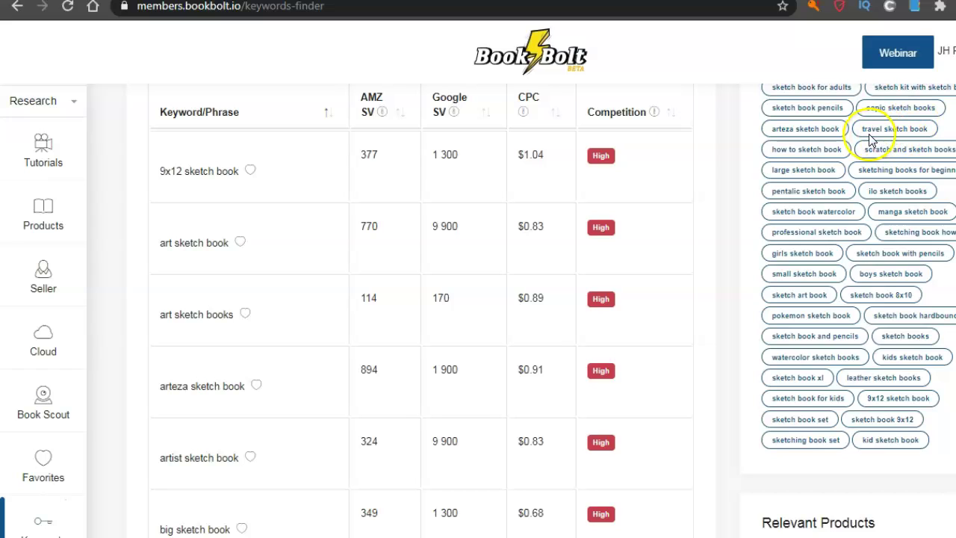
mouse_move(862, 132)
mouse_down()
mouse_move(931, 127)
mouse_move(911, 129)
mouse_up()
right_click(911, 130)
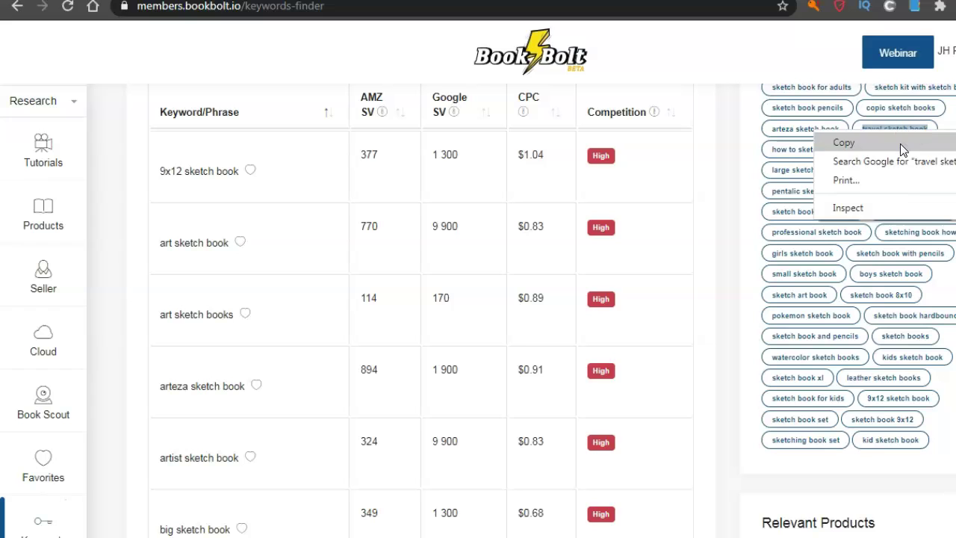
click(842, 144)
click(881, 5)
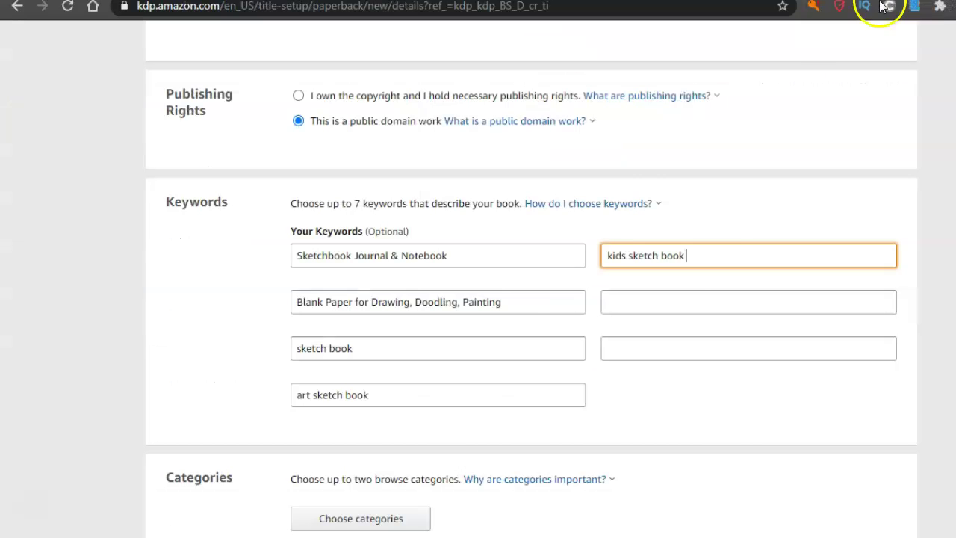
click(680, 297)
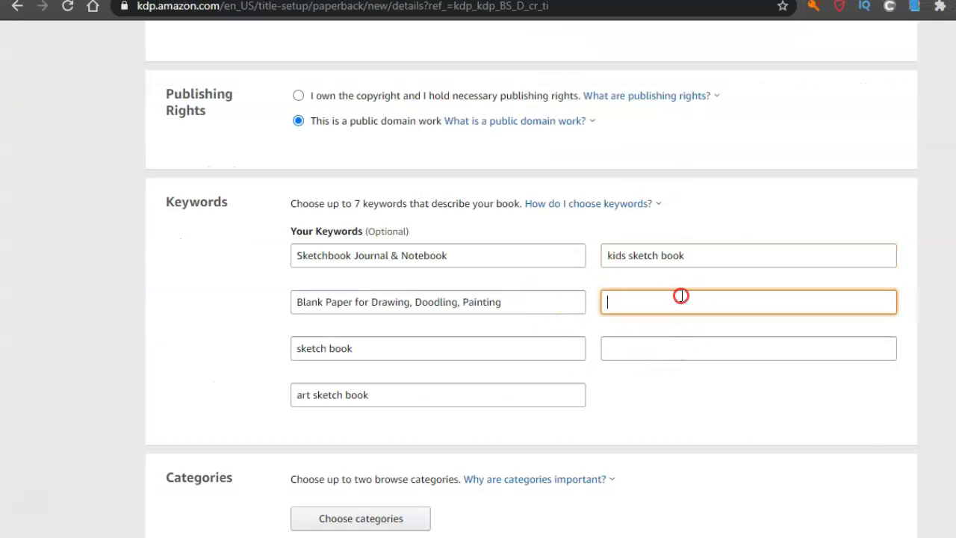
right_click(679, 296)
click(724, 390)
Step: Copy "sketch book for kids" from Book Bolt's most frequent keywords and paste it into the last empty KDP keyword field
click(701, 348)
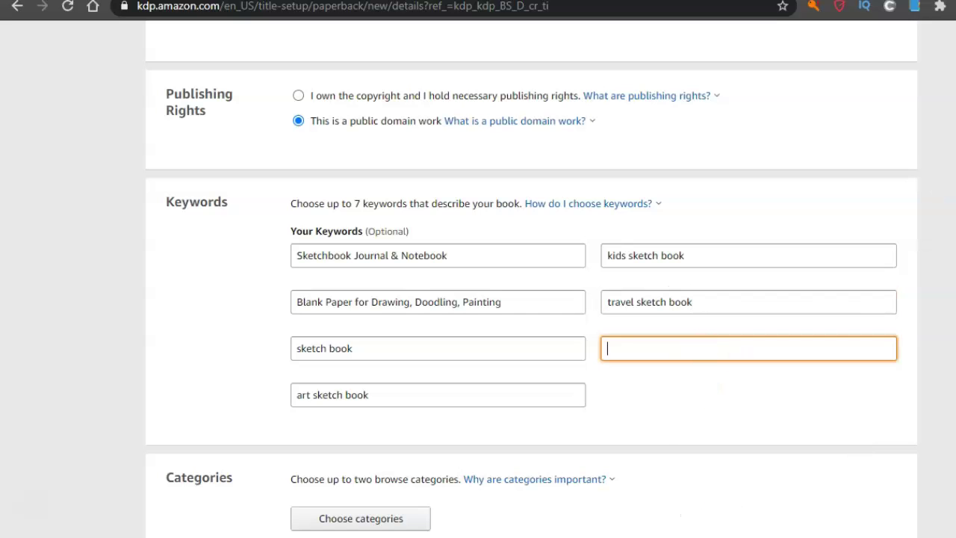
click(888, 6)
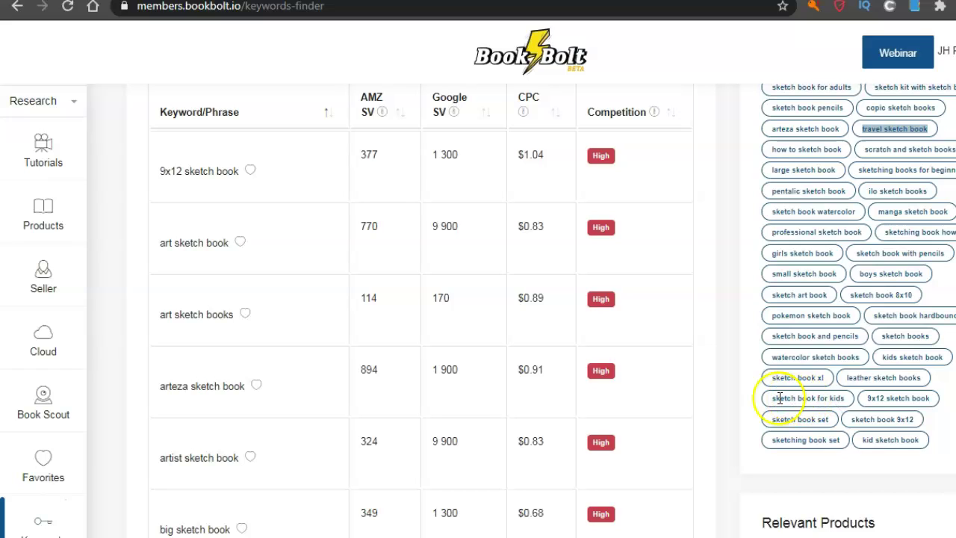
drag(774, 397, 849, 393)
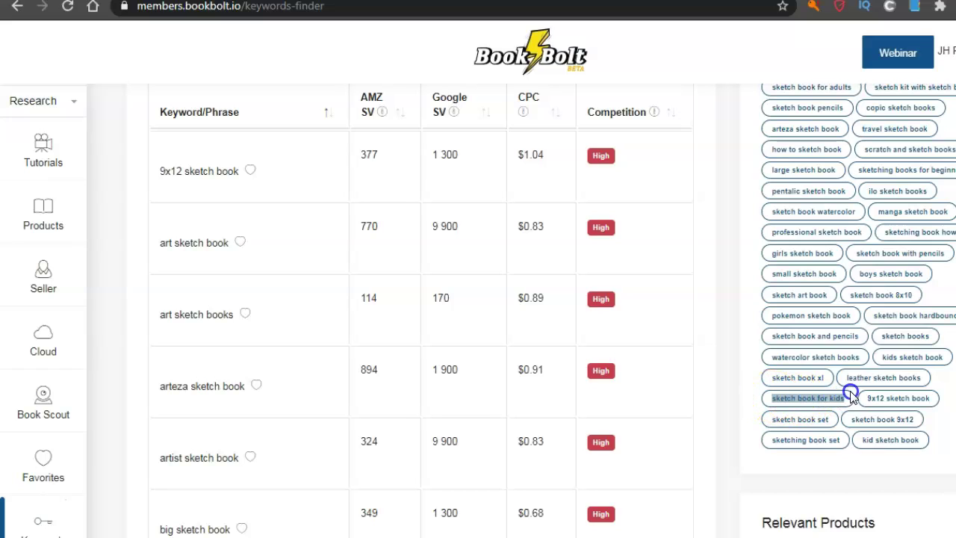
right_click(844, 395)
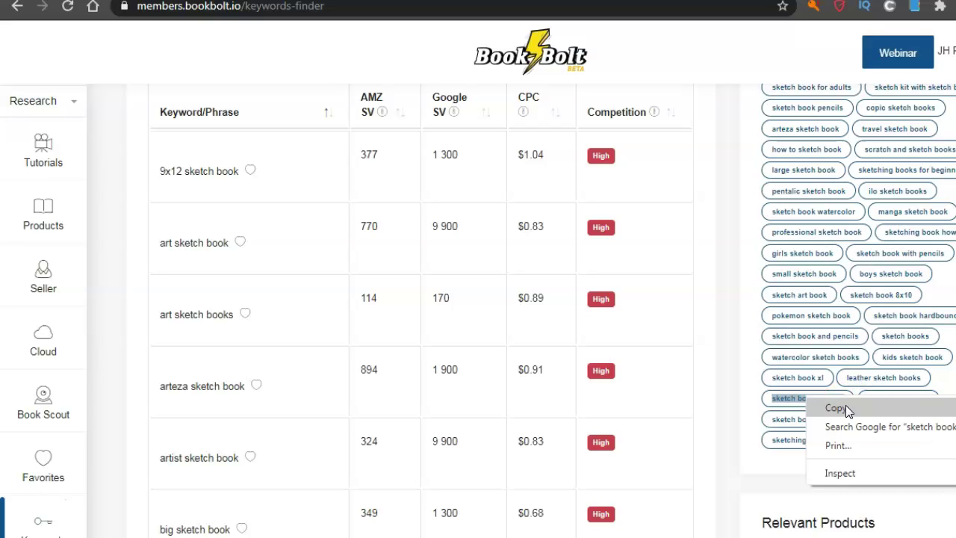
click(847, 409)
click(900, 1)
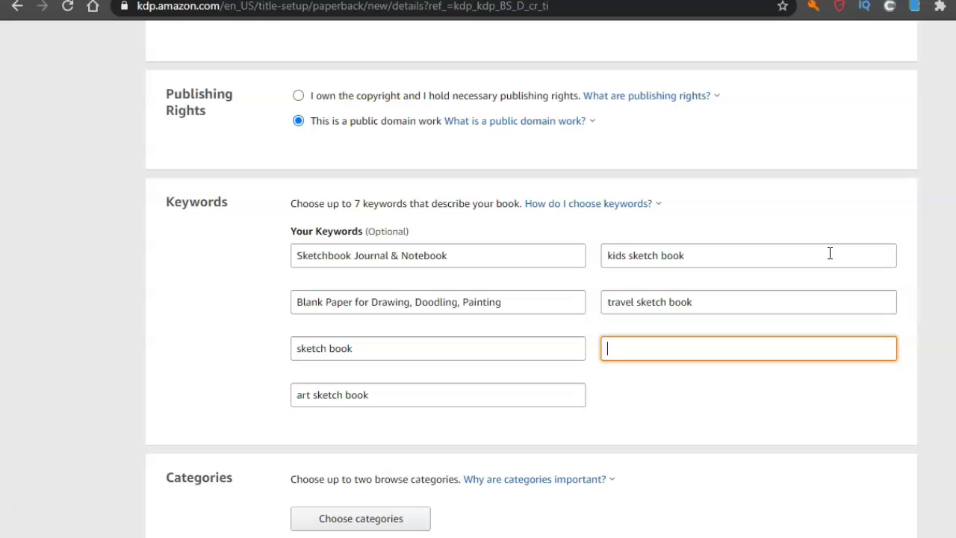
click(676, 341)
right_click(676, 341)
click(722, 215)
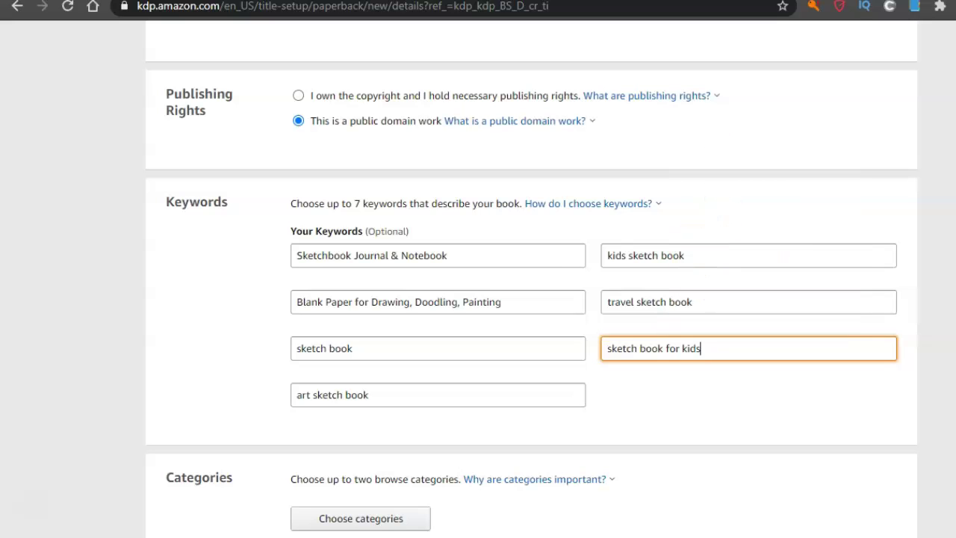
Step: Return to Book Bolt, open its KDP category finder and search for "sketch book"
scroll(478, 298, down, 3)
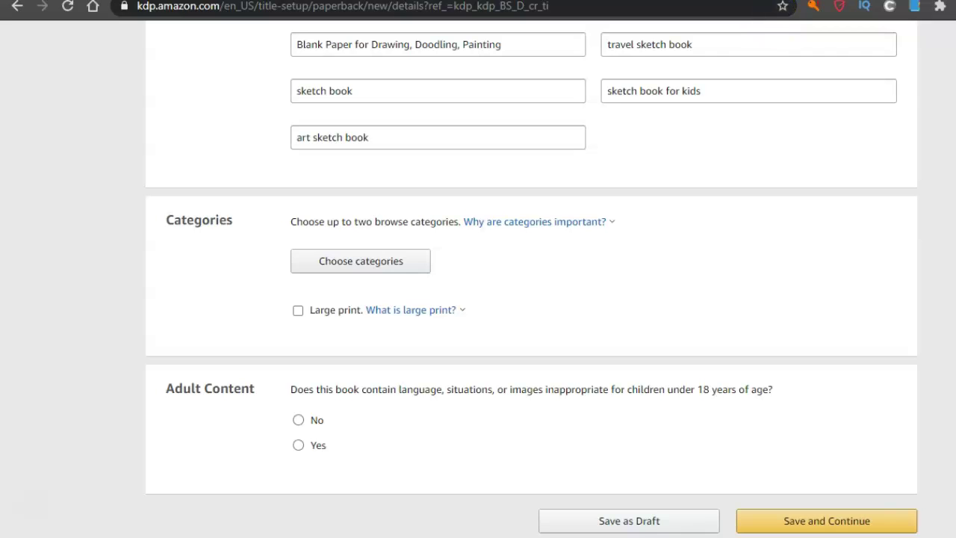
click(836, 1)
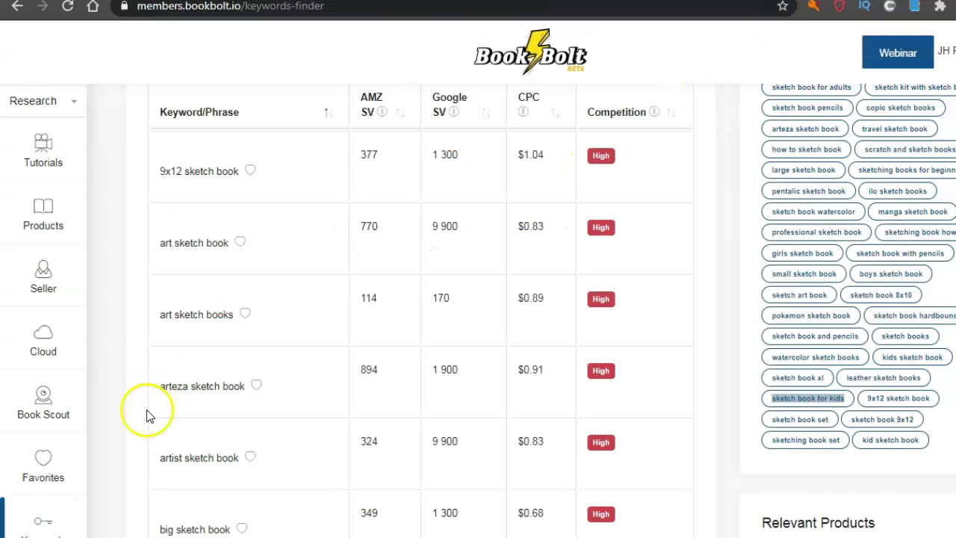
drag(88, 195, 91, 243)
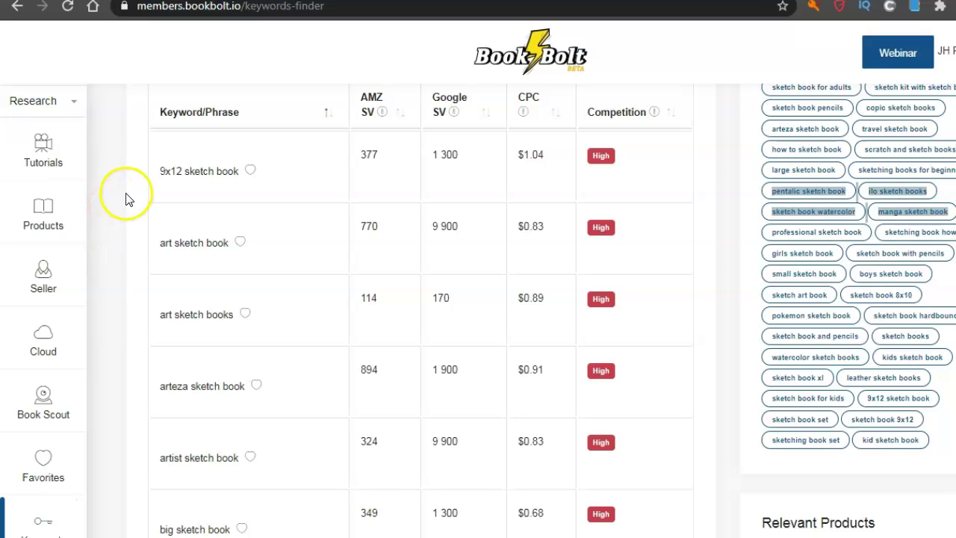
scroll(209, 271, down, 6)
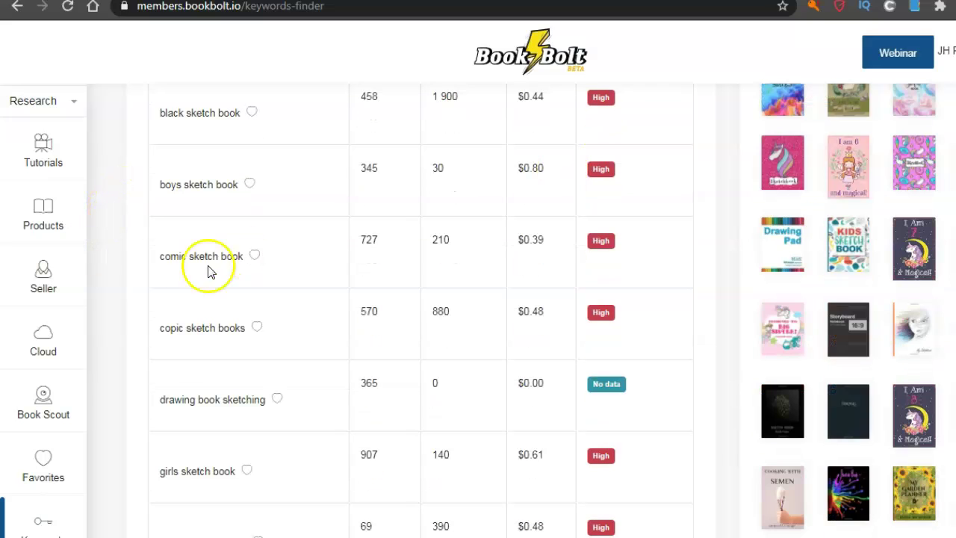
drag(82, 160, 80, 357)
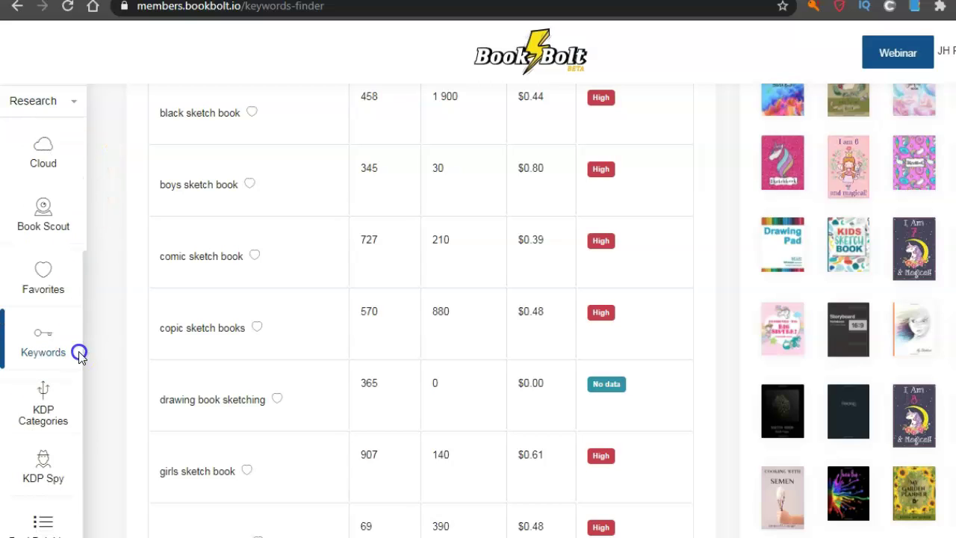
click(38, 407)
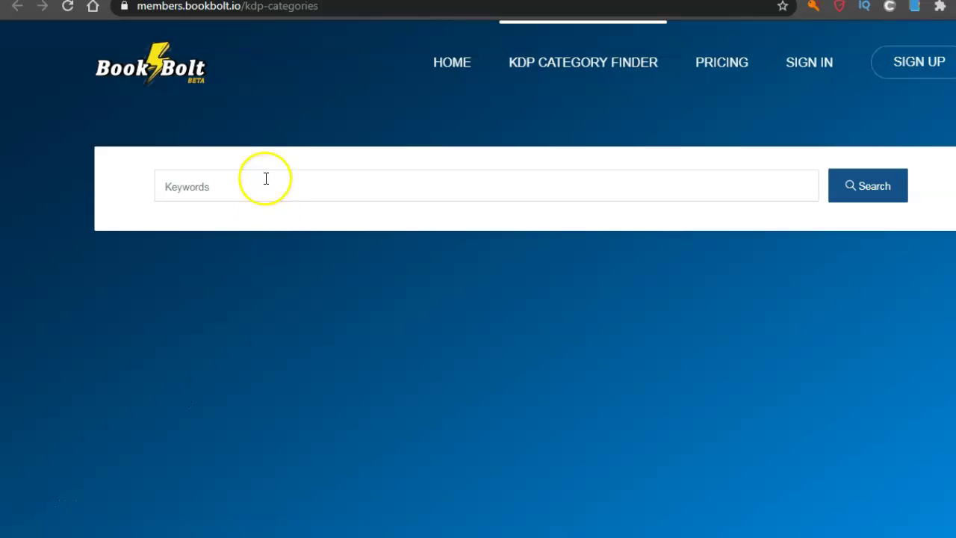
click(266, 178)
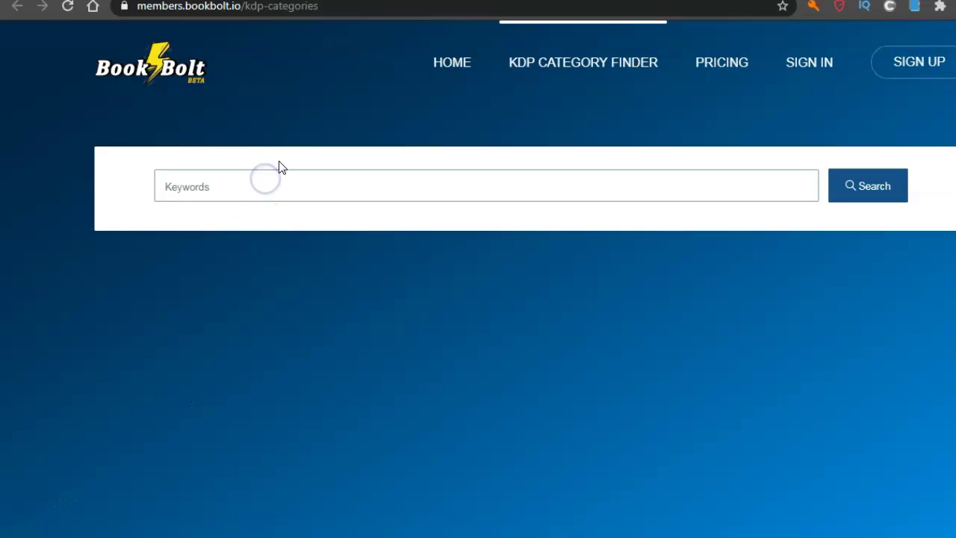
text(sketch book)
click(296, 137)
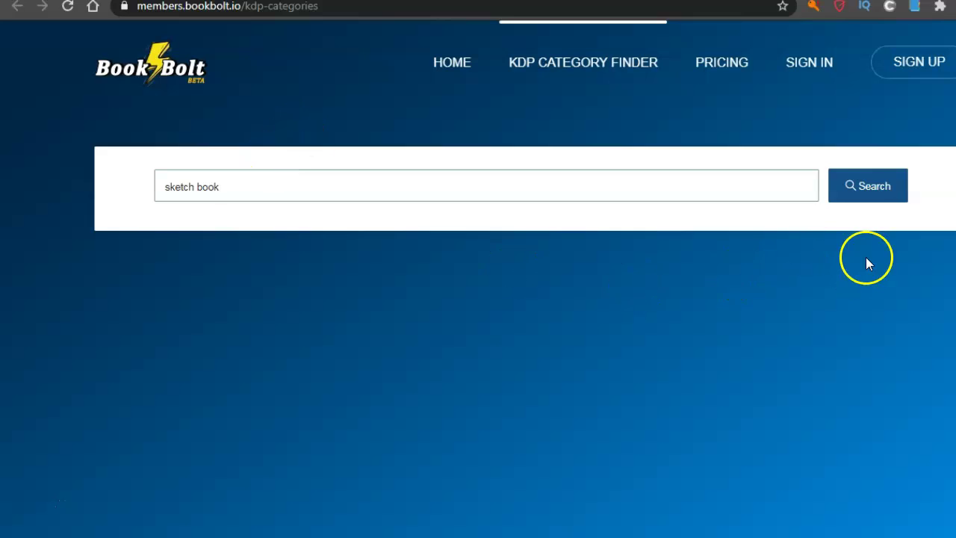
click(866, 187)
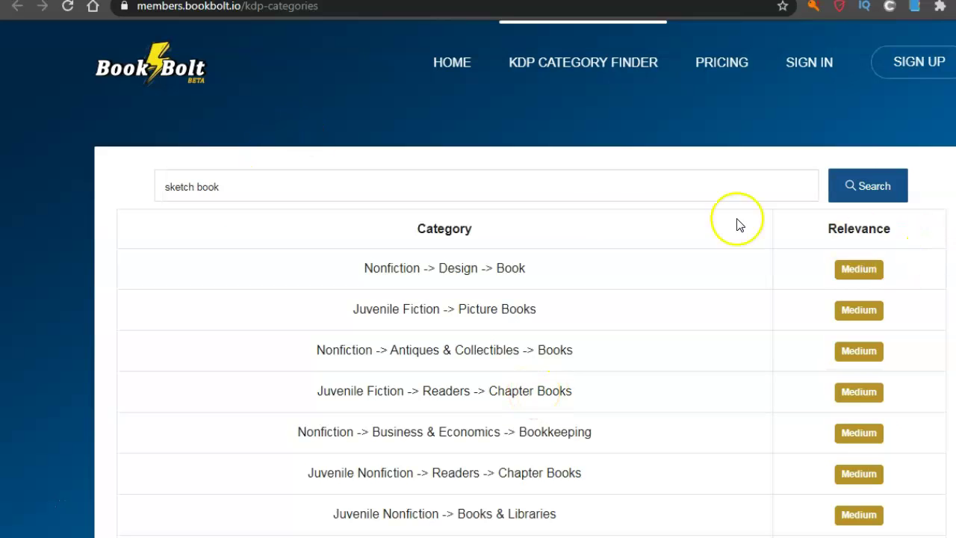
Step: Examine the category paths and their relevance ratings in the "sketch book" results to find suitable KDP categories
scroll(478, 336, down, 1)
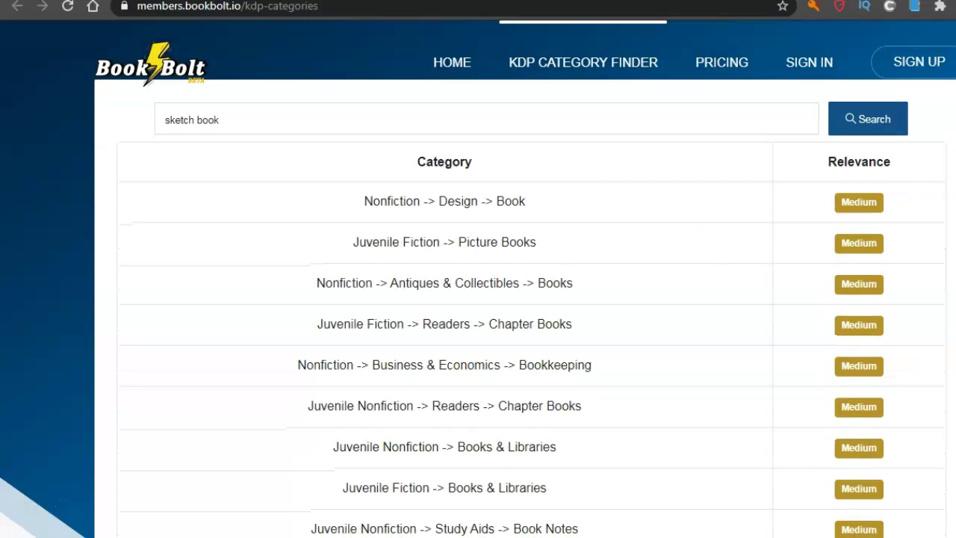
scroll(478, 336, down, 1)
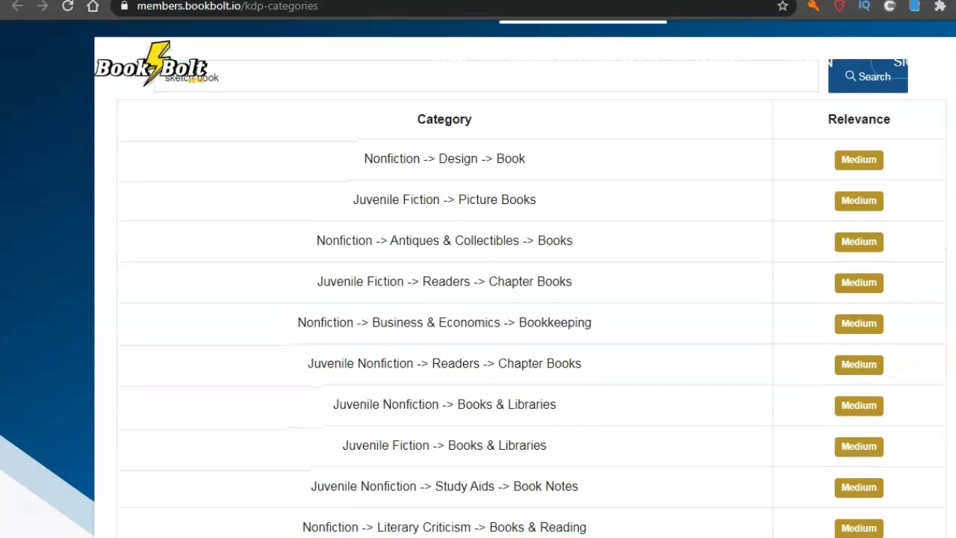
scroll(478, 336, down, 2)
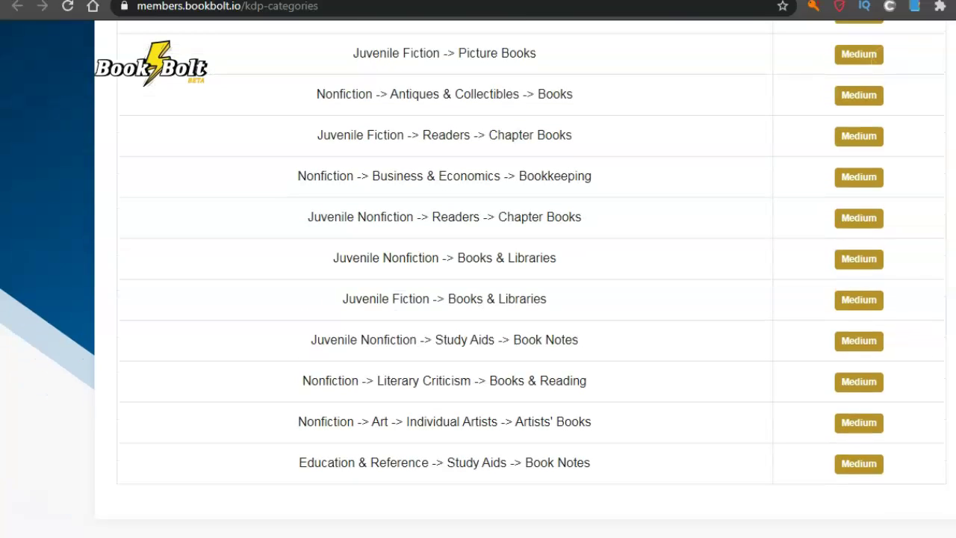
scroll(478, 336, up, 3)
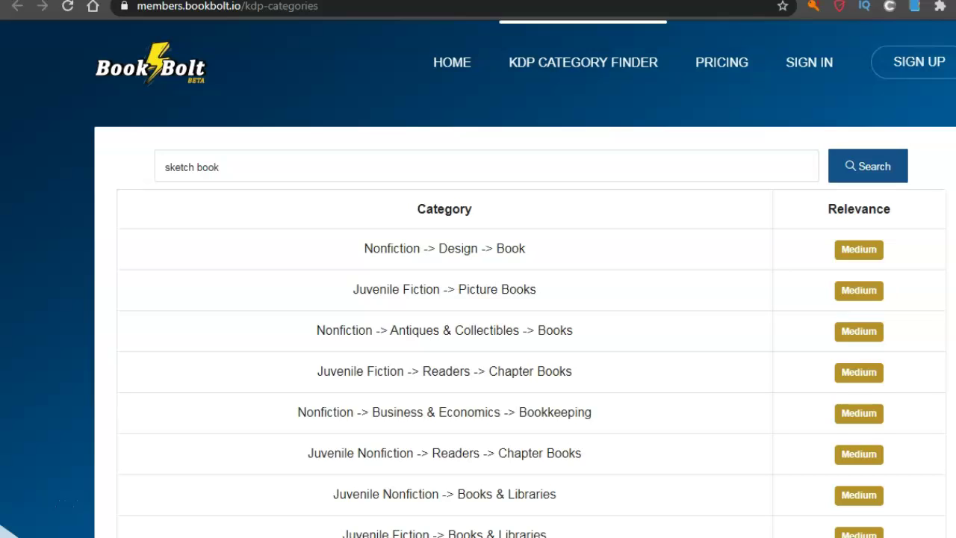
scroll(477, 329, down, 1)
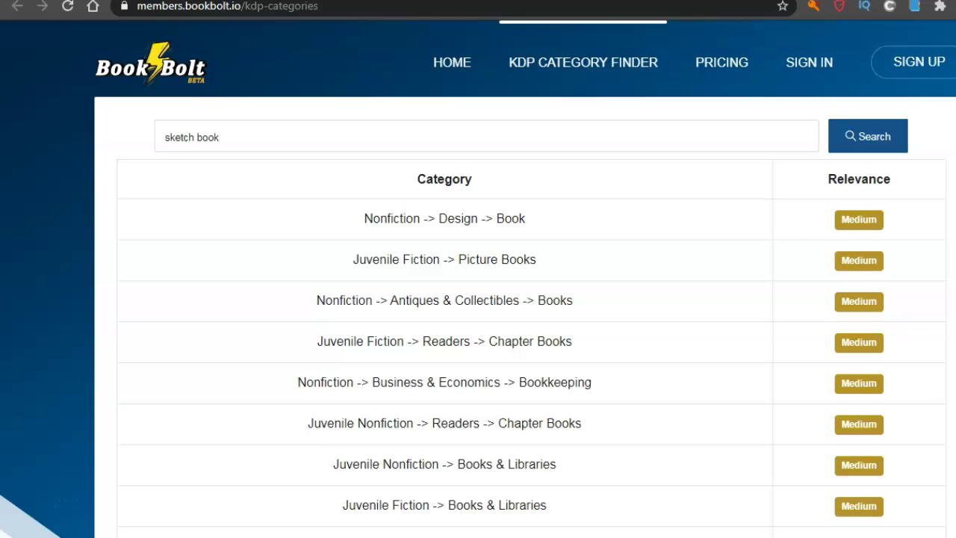
scroll(478, 330, down, 1)
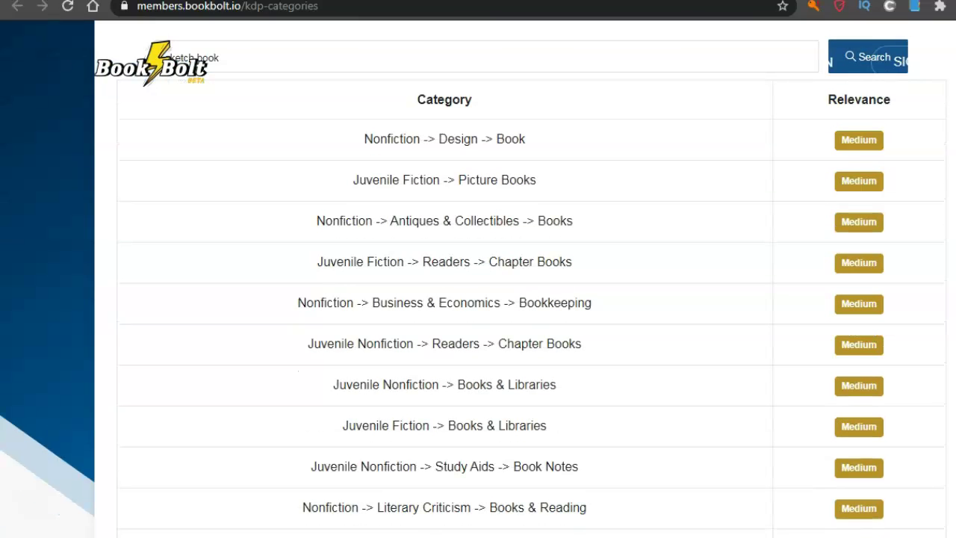
scroll(478, 329, down, 1)
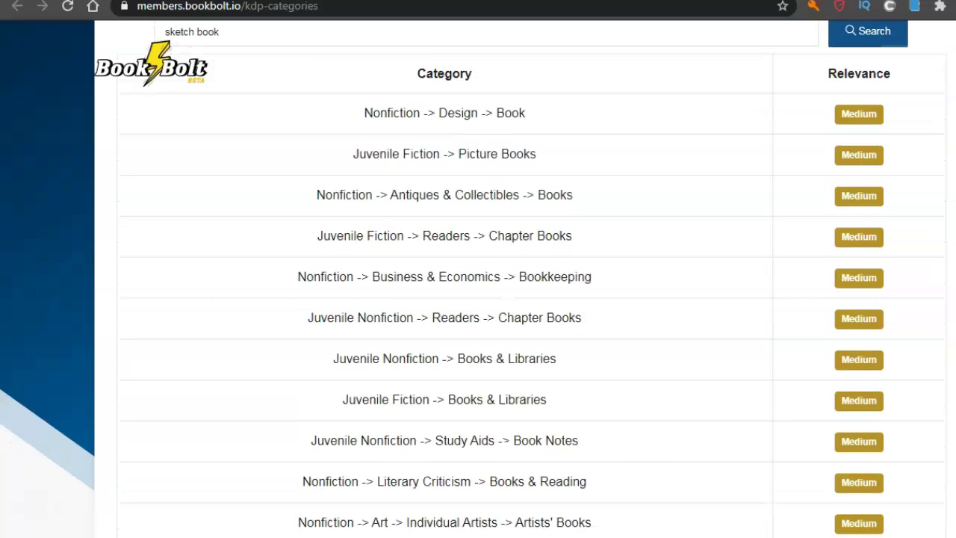
scroll(477, 329, down, 1)
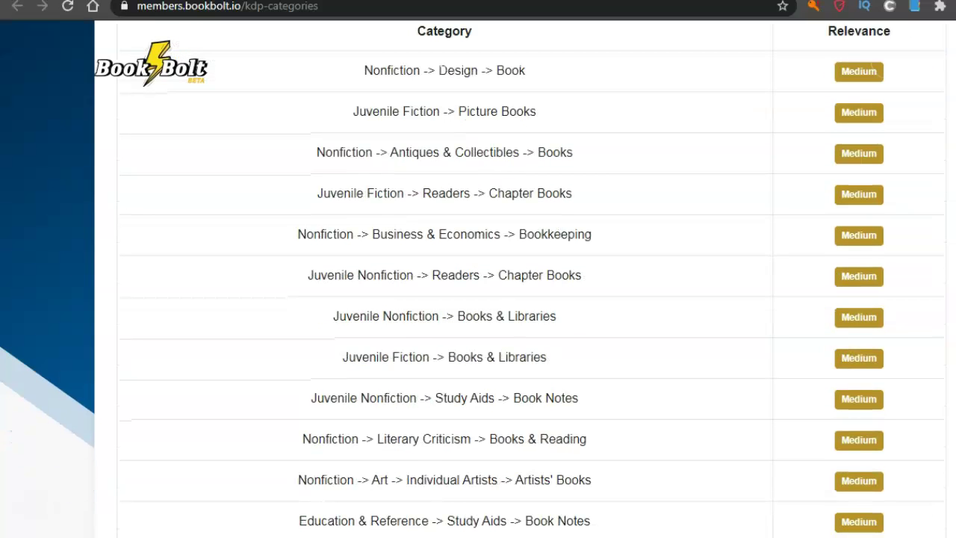
scroll(477, 329, down, 1)
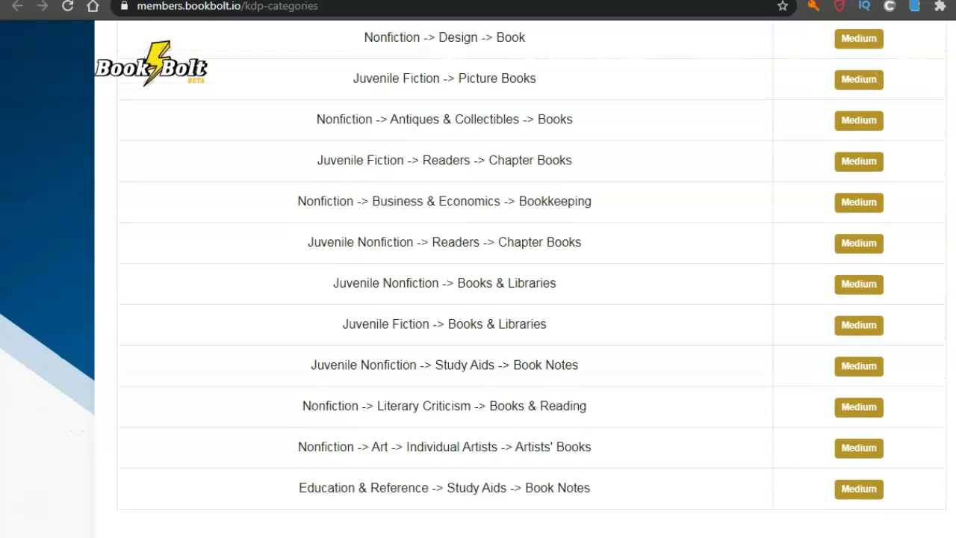
scroll(478, 330, up, 1)
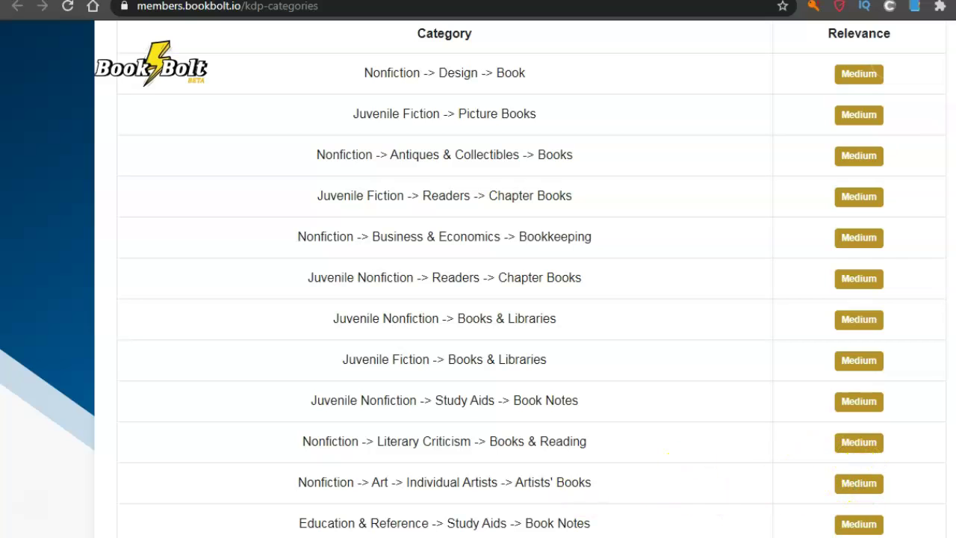
scroll(478, 279, down, 1)
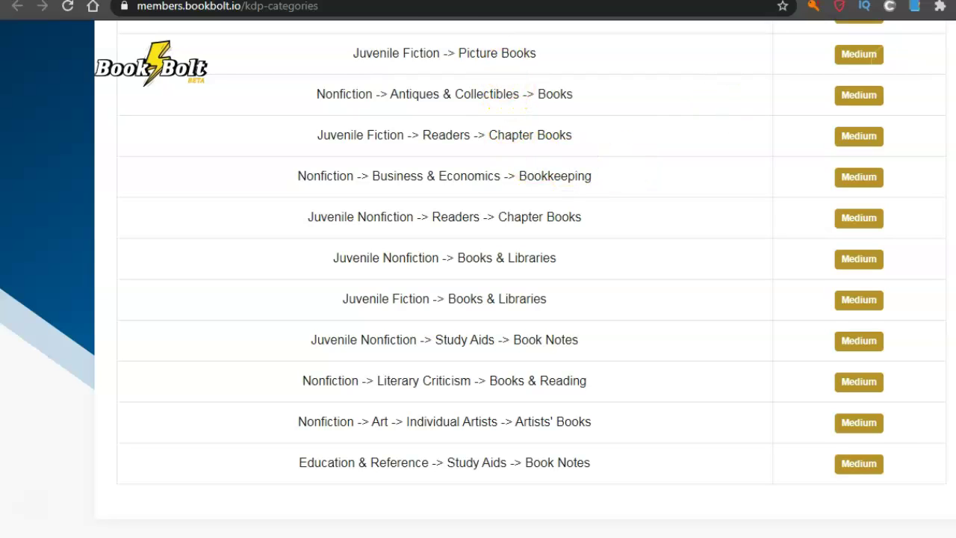
scroll(478, 276, up, 1)
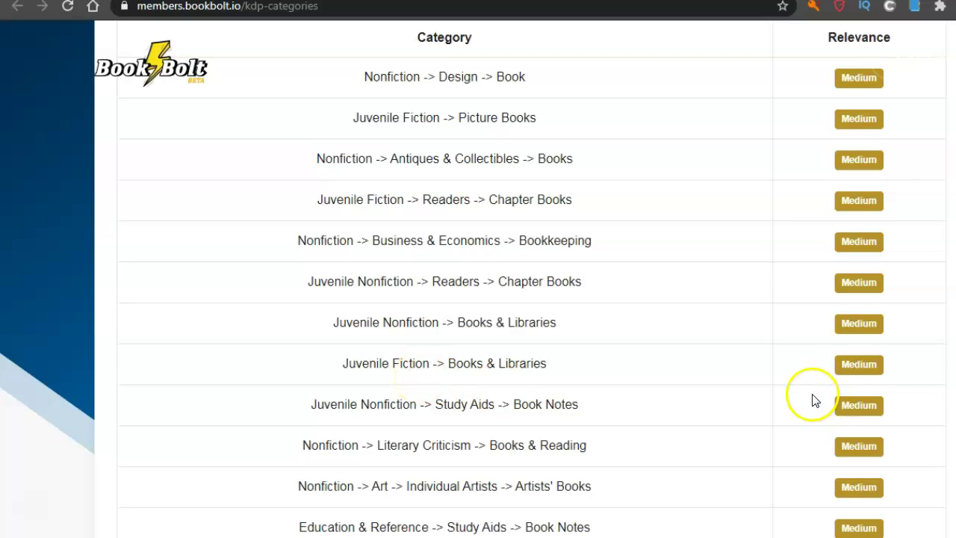
scroll(522, 284, down, 1)
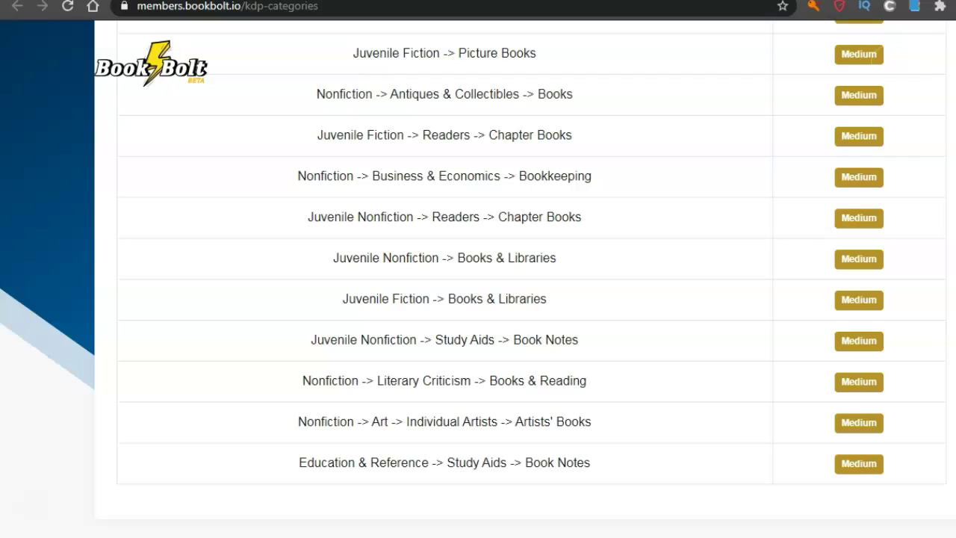
scroll(478, 284, up, 1)
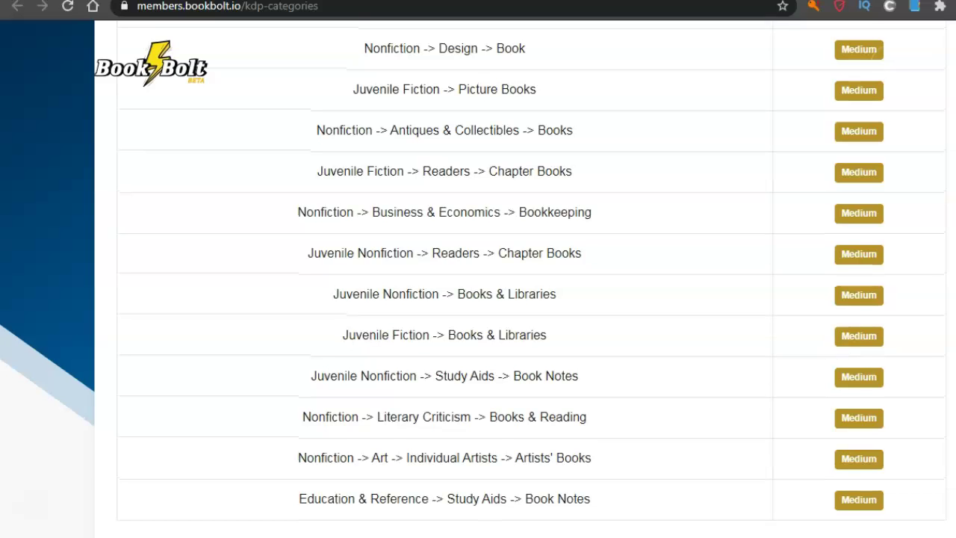
scroll(478, 274, down, 1)
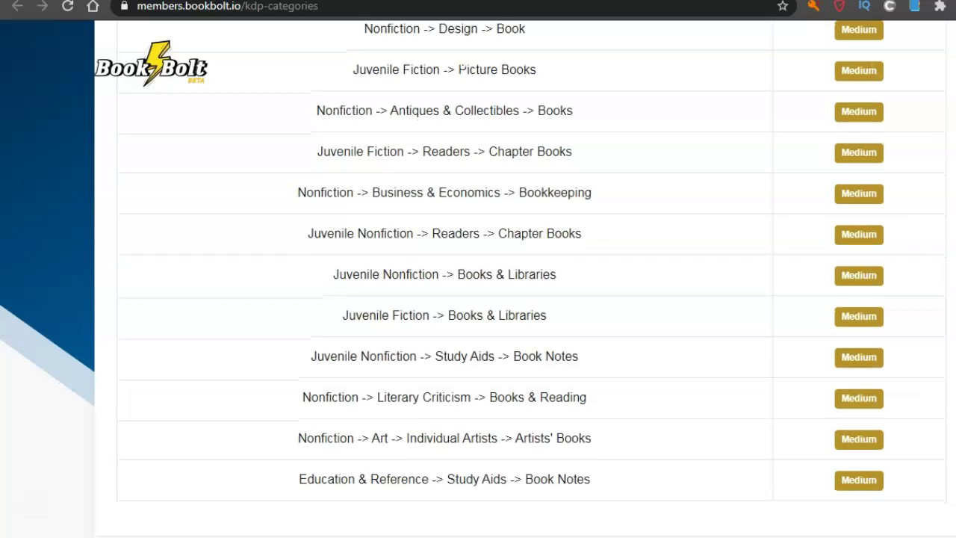
Step: Compare Book Bolt's "sketch book" category results with the Sketch Book product page on Amazon, returning to the category results
scroll(477, 279, up, 1)
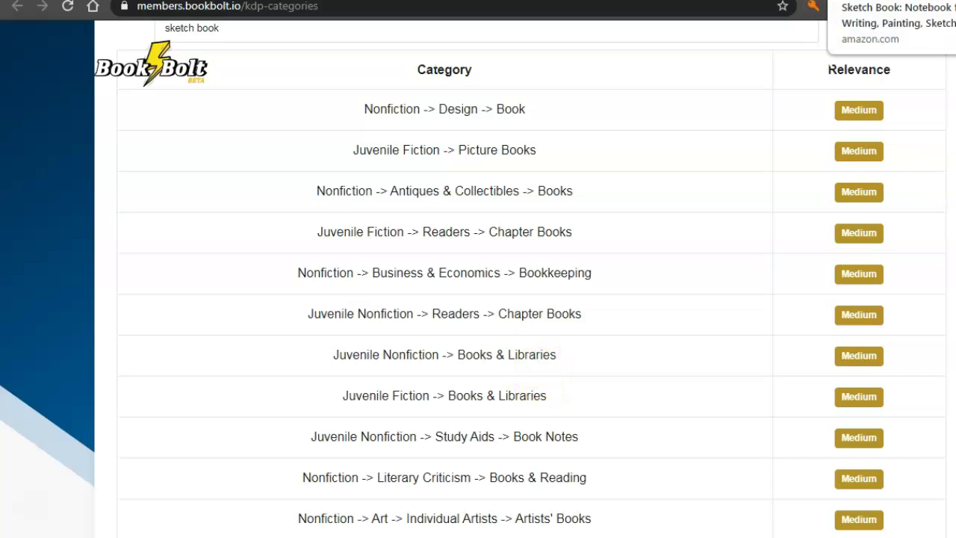
click(870, 1)
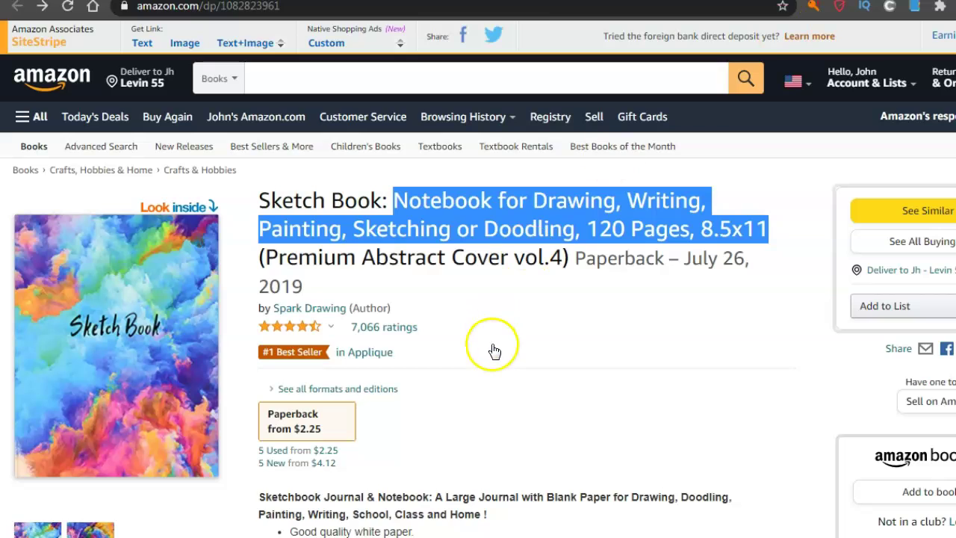
click(627, 388)
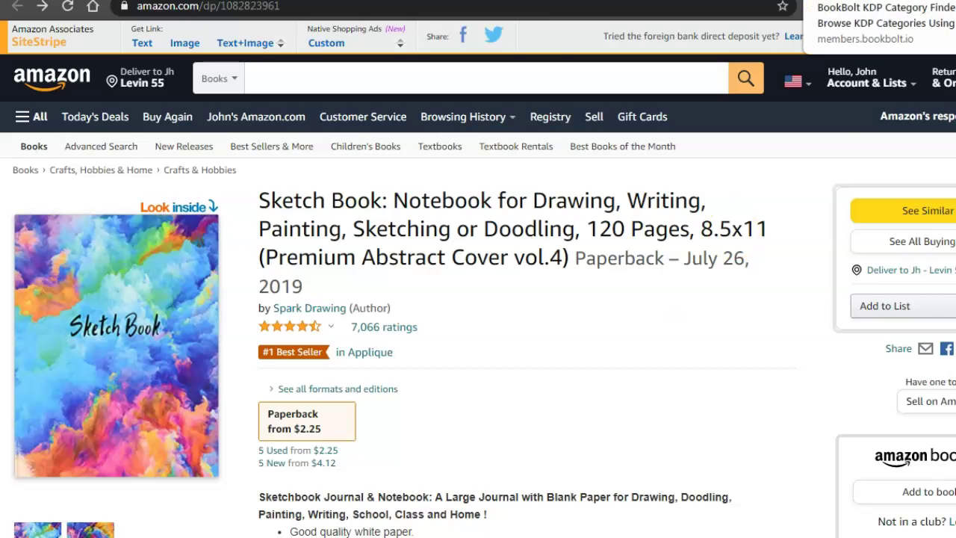
click(859, 1)
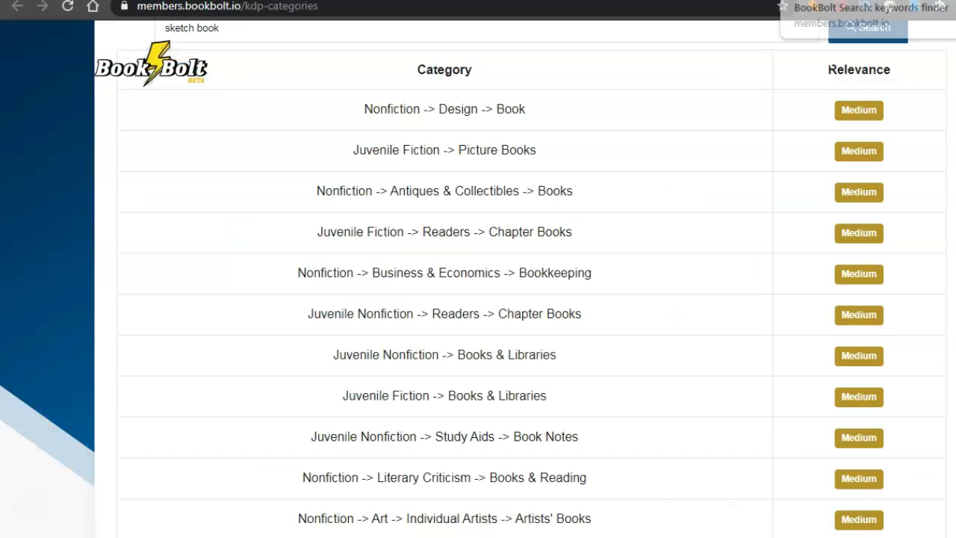
Step: Open the Favorites list in Book Bolt and follow the saved Sketch Book's title to its Amazon listing
click(821, 0)
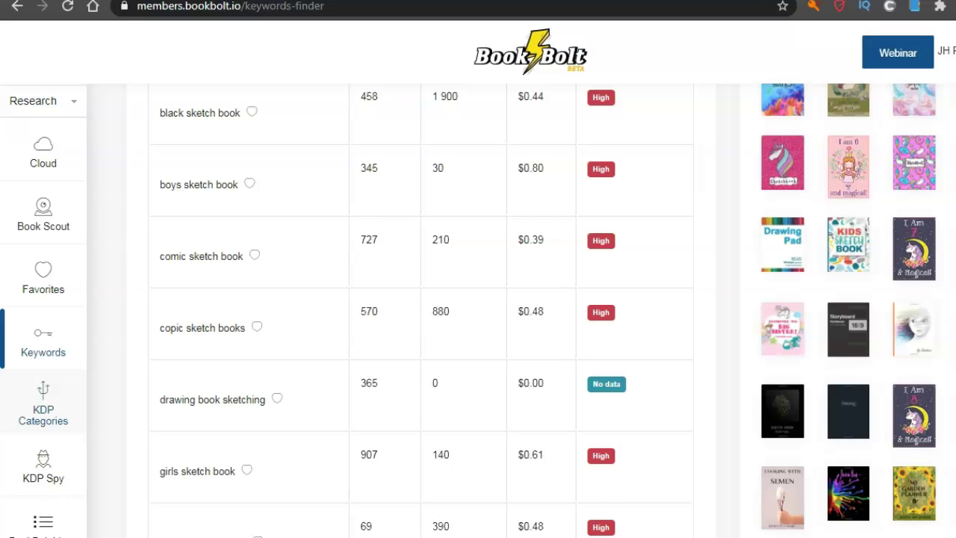
scroll(389, 274, up, 10)
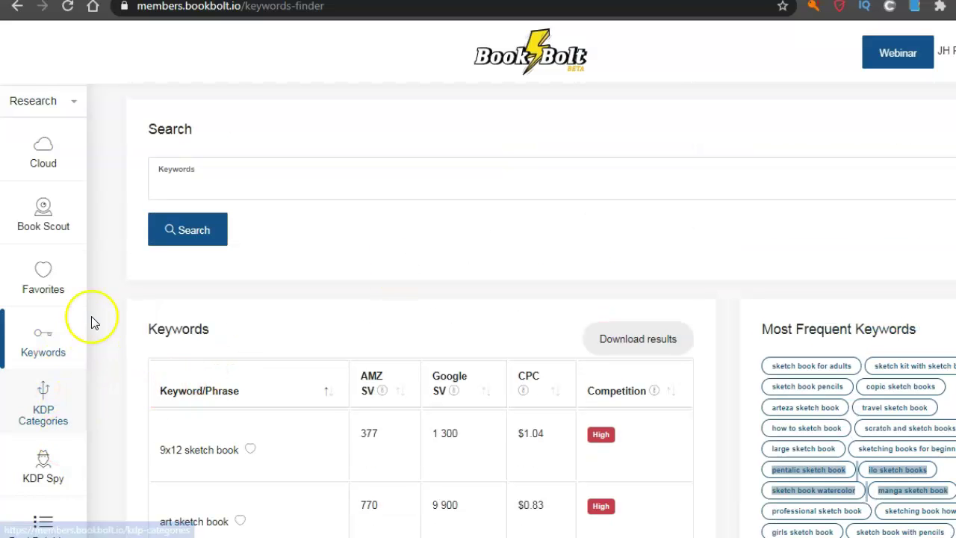
click(43, 282)
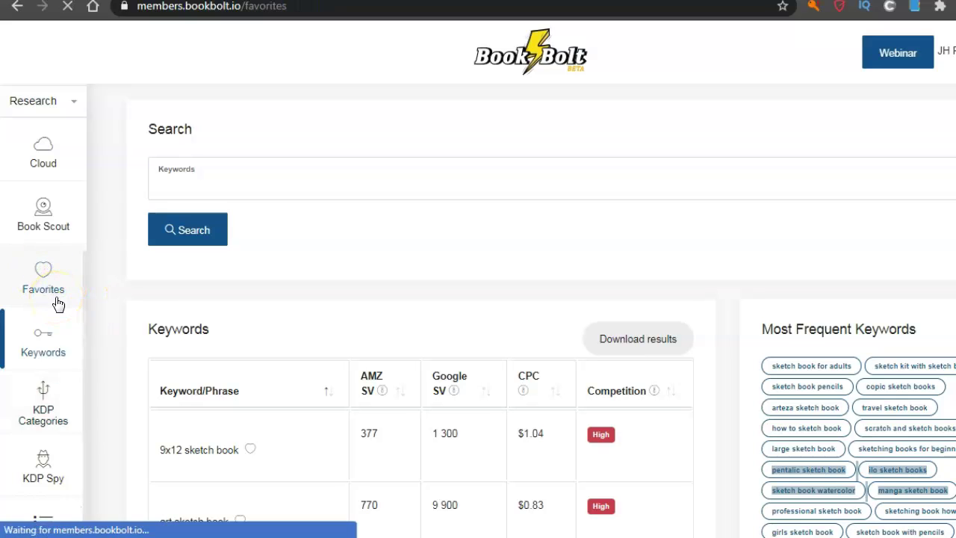
click(316, 174)
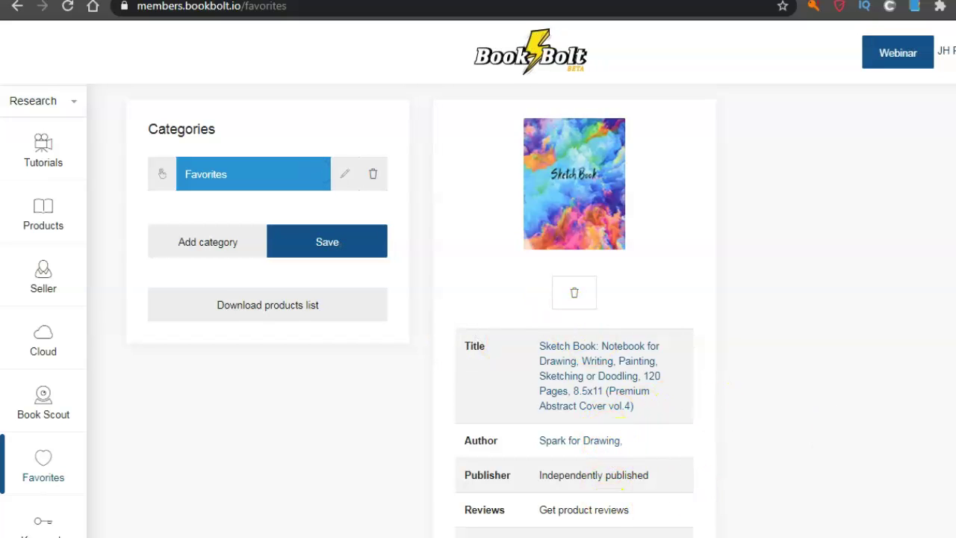
scroll(421, 310, down, 3)
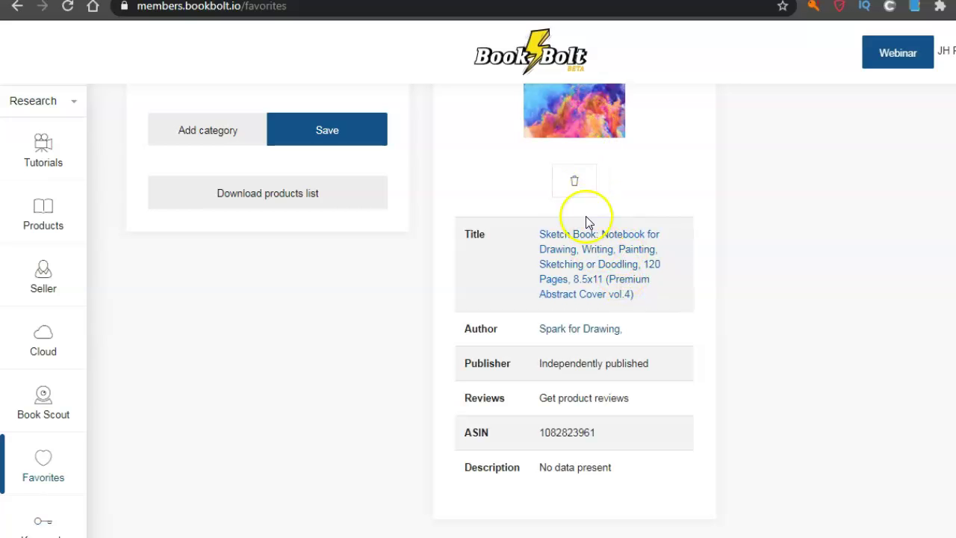
click(601, 260)
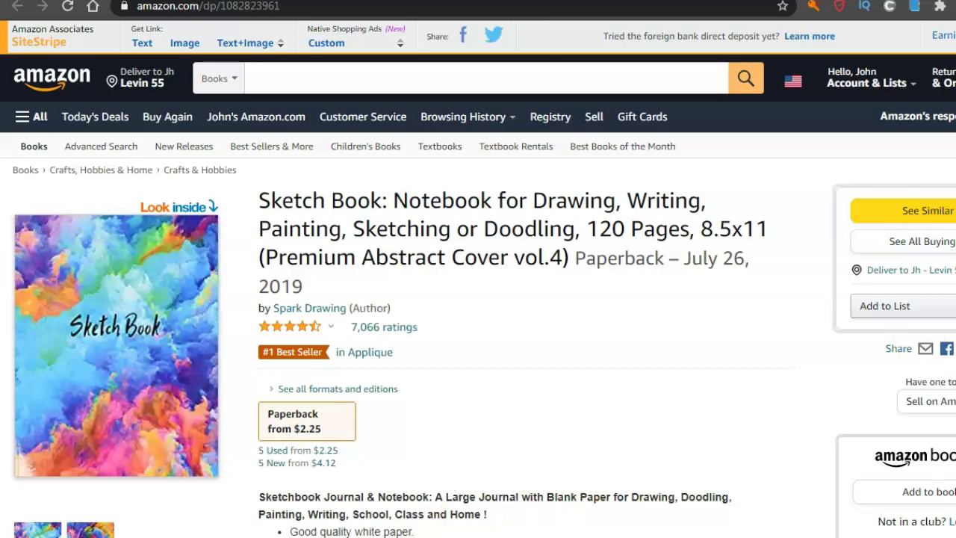
Step: Expand the Sketch Book's description on Amazon and review its features and product details
scroll(478, 299, down, 3)
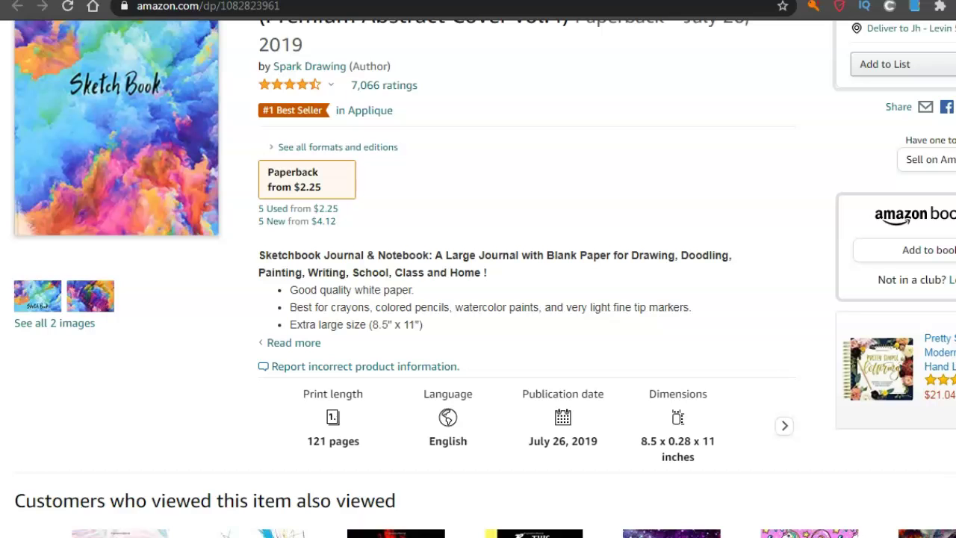
scroll(478, 299, down, 1)
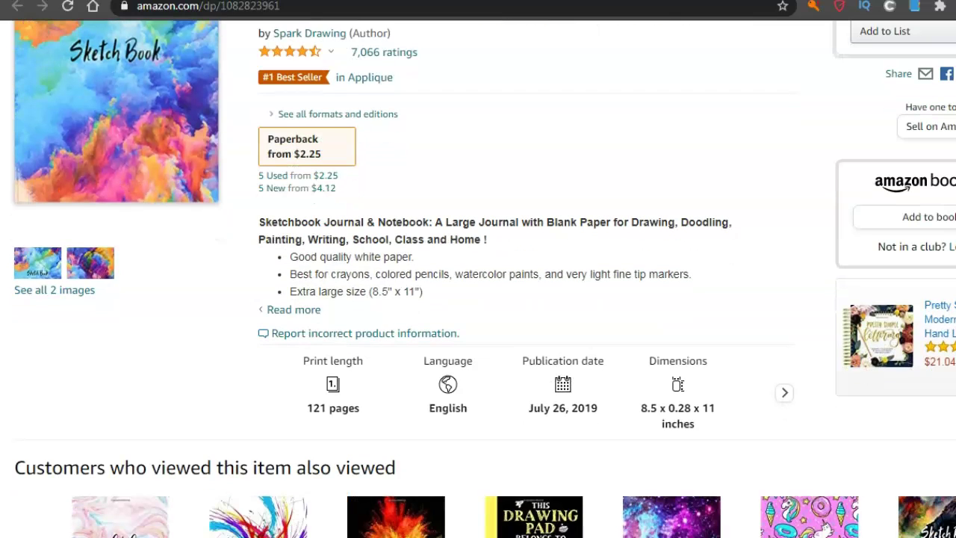
click(306, 309)
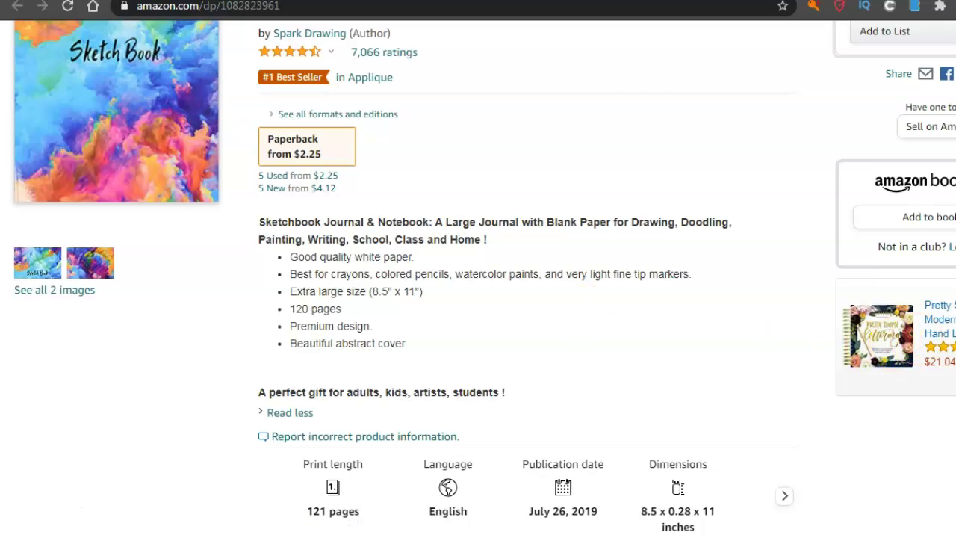
scroll(478, 299, down, 1)
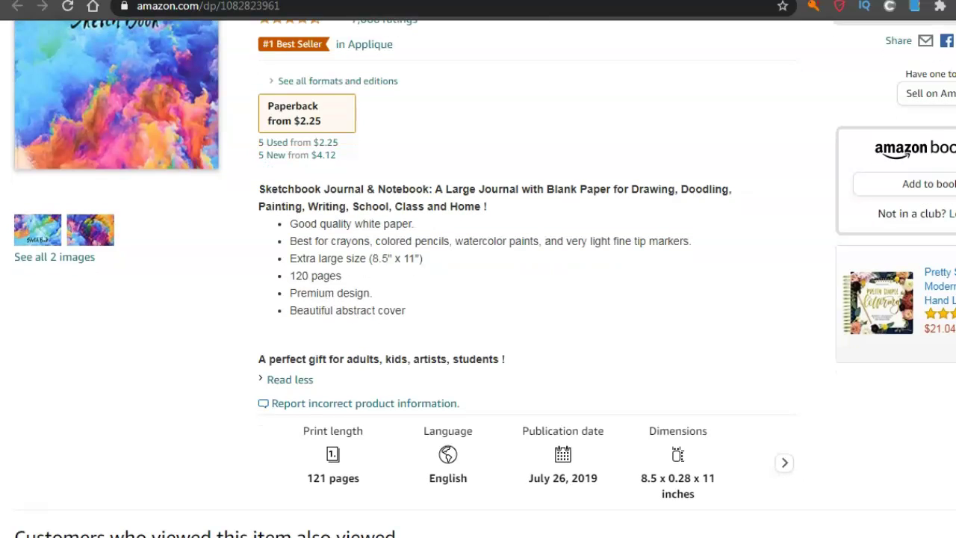
scroll(478, 299, down, 3)
scroll(478, 298, up, 7)
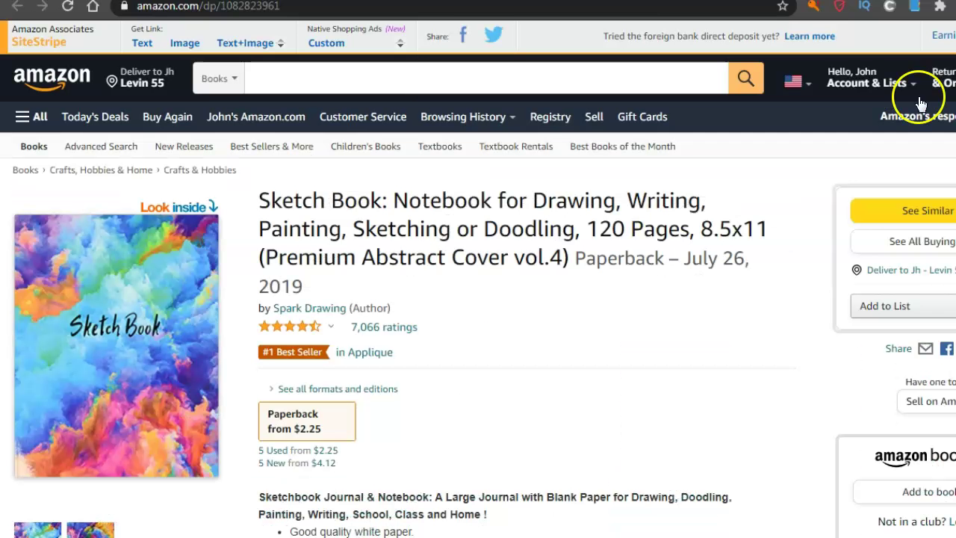
Step: Switch to the KDP paperback details, open the category chooser and expand Juvenile Fiction and Nonfiction
key(ctrl+Tab)
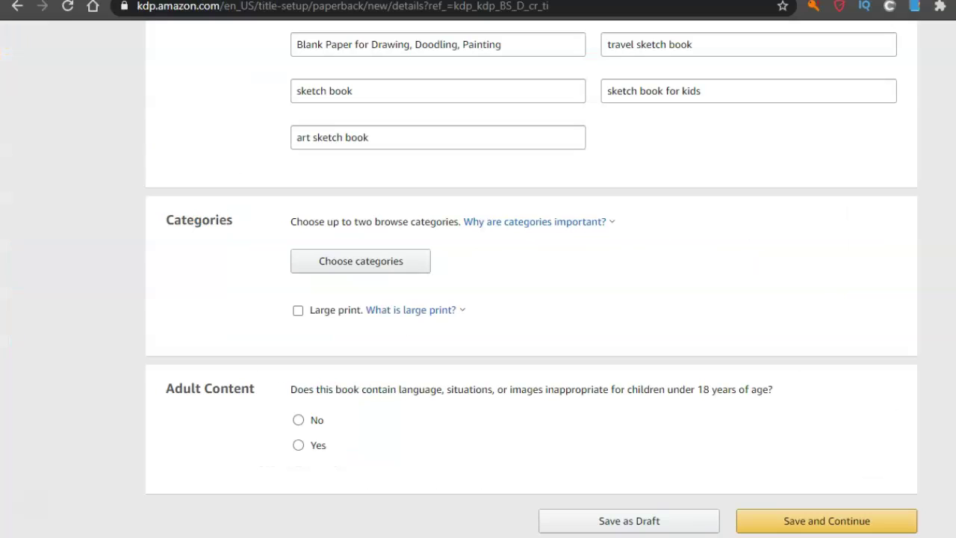
click(391, 261)
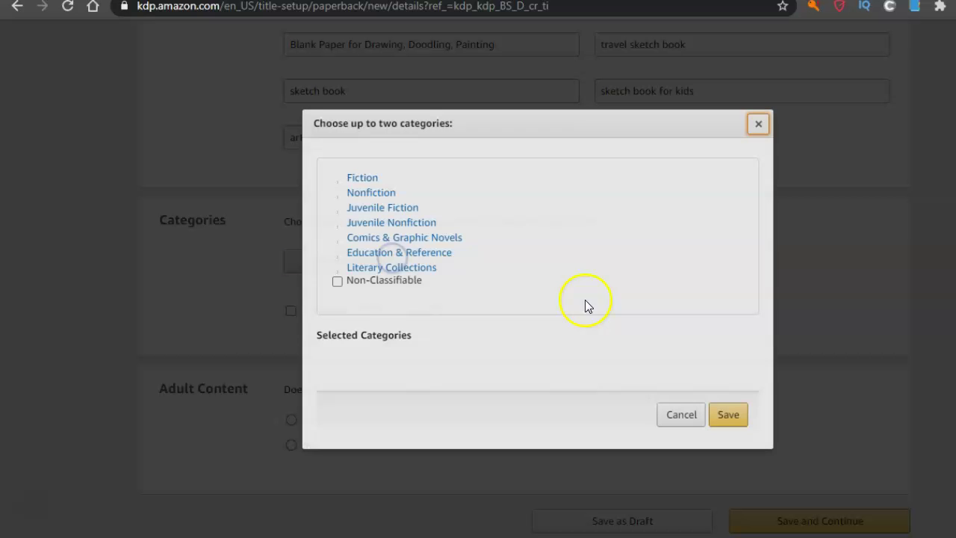
click(391, 208)
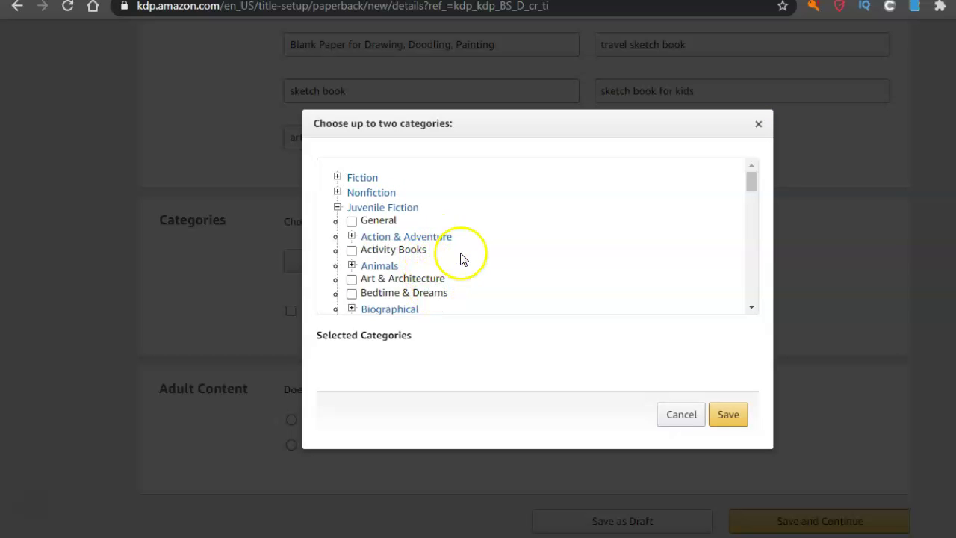
click(390, 194)
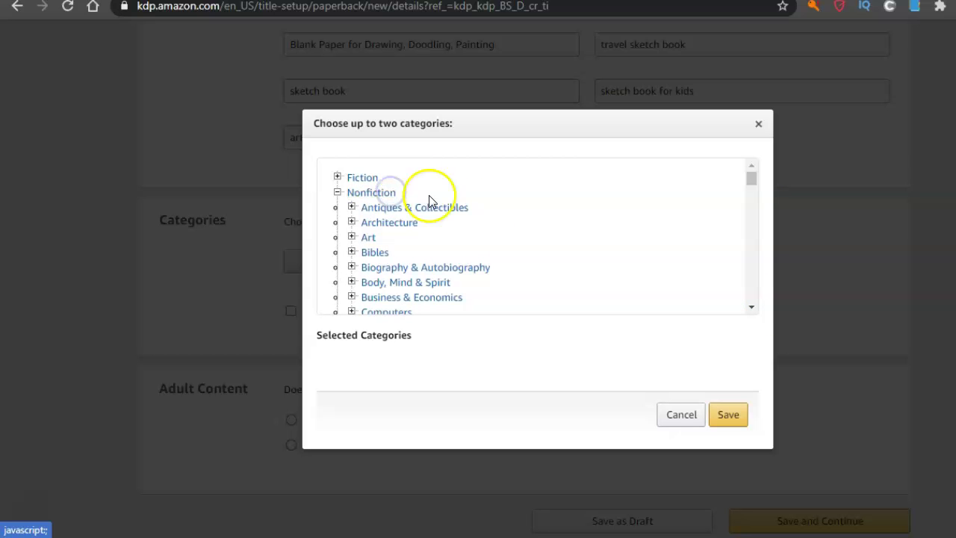
Step: Look through the Nonfiction subcategories for ones that suit a sketch book
click(751, 307)
click(751, 308)
click(751, 308)
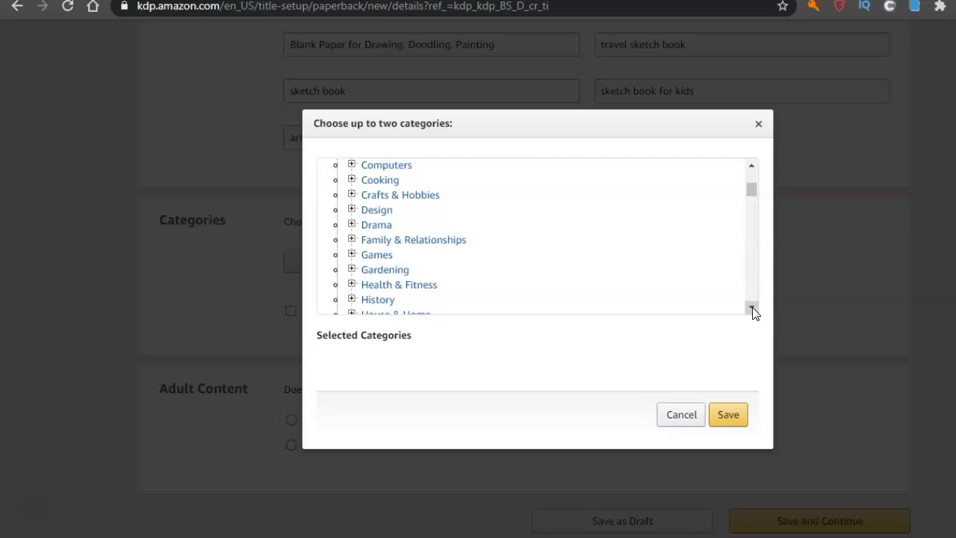
click(752, 309)
click(752, 309)
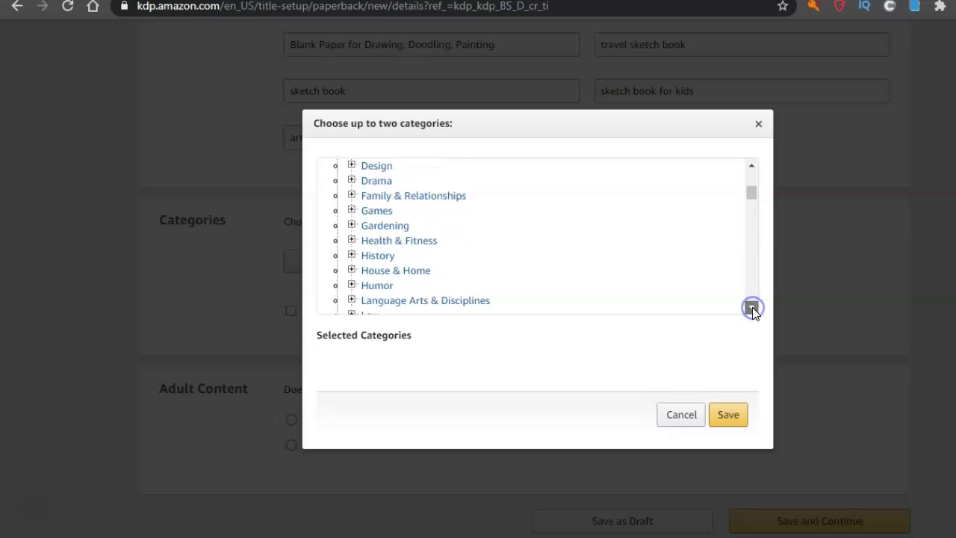
click(752, 309)
click(752, 309)
click(752, 309)
click(752, 309)
click(752, 308)
click(751, 308)
click(752, 308)
click(752, 309)
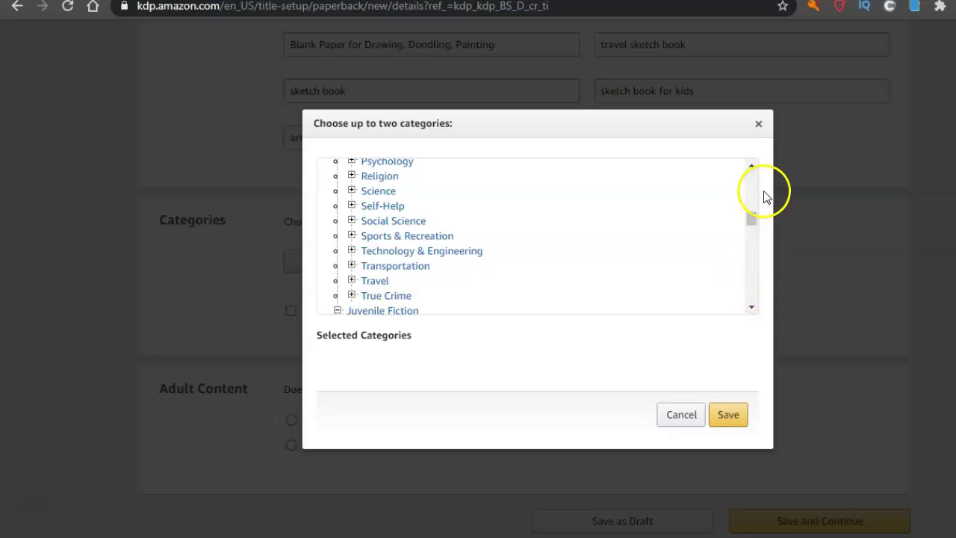
Step: Go back to Crafts & Hobbies under Nonfiction and expand it
click(752, 167)
click(752, 167)
click(751, 167)
click(753, 167)
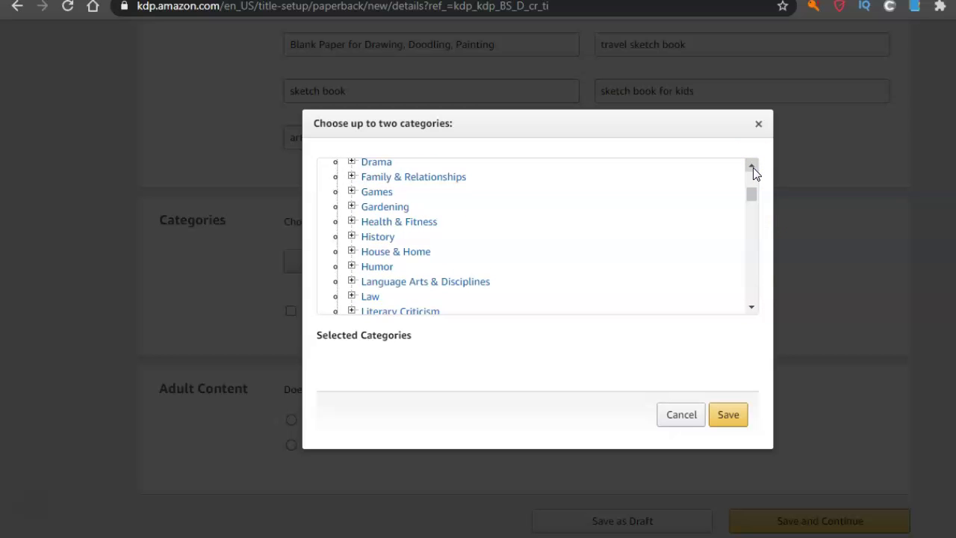
click(753, 168)
click(753, 167)
click(753, 167)
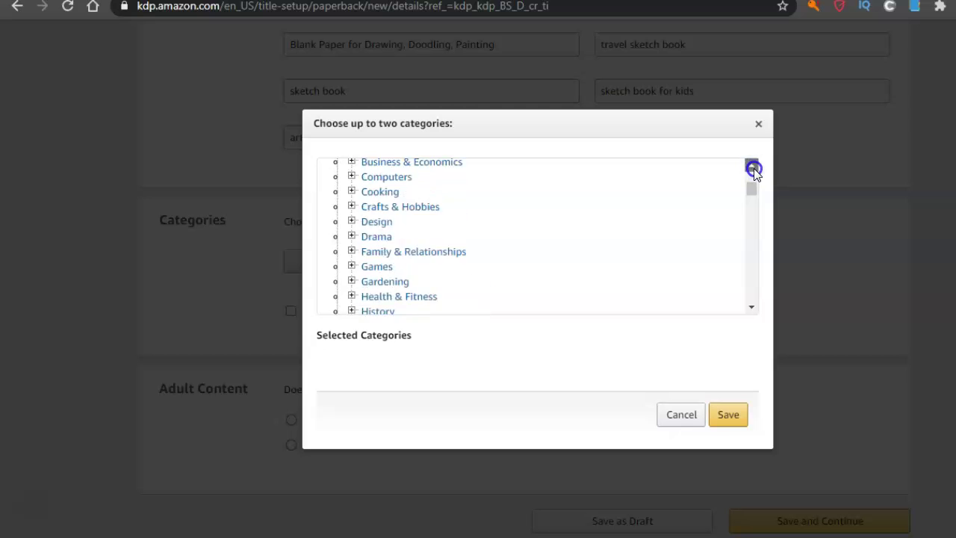
click(753, 168)
click(415, 259)
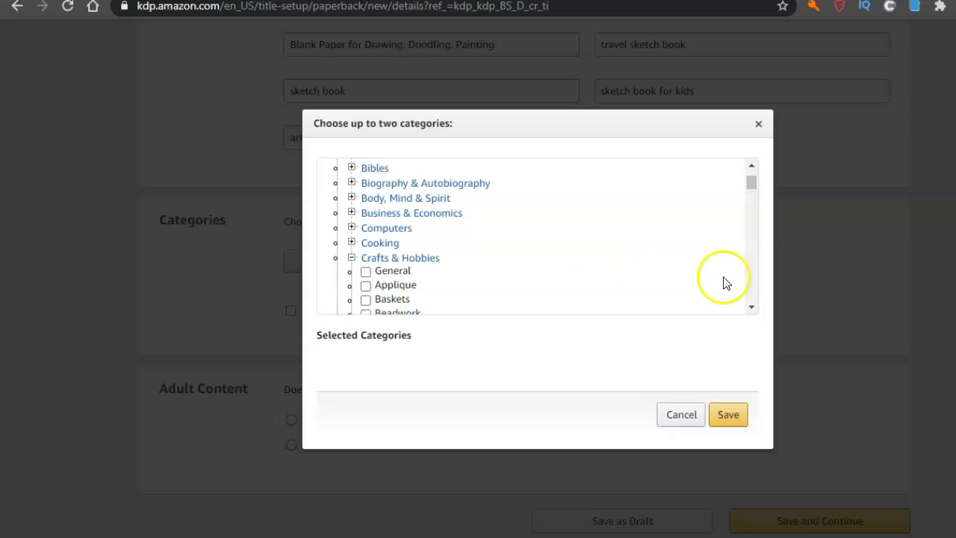
Step: Examine the Crafts & Hobbies subcategories for a suitable sketch book category
click(751, 308)
click(751, 308)
click(751, 308)
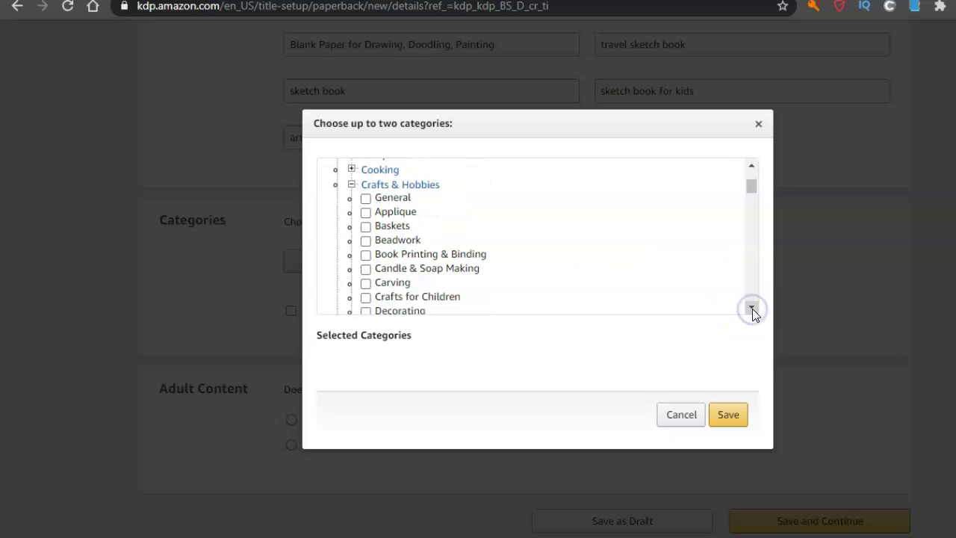
click(751, 309)
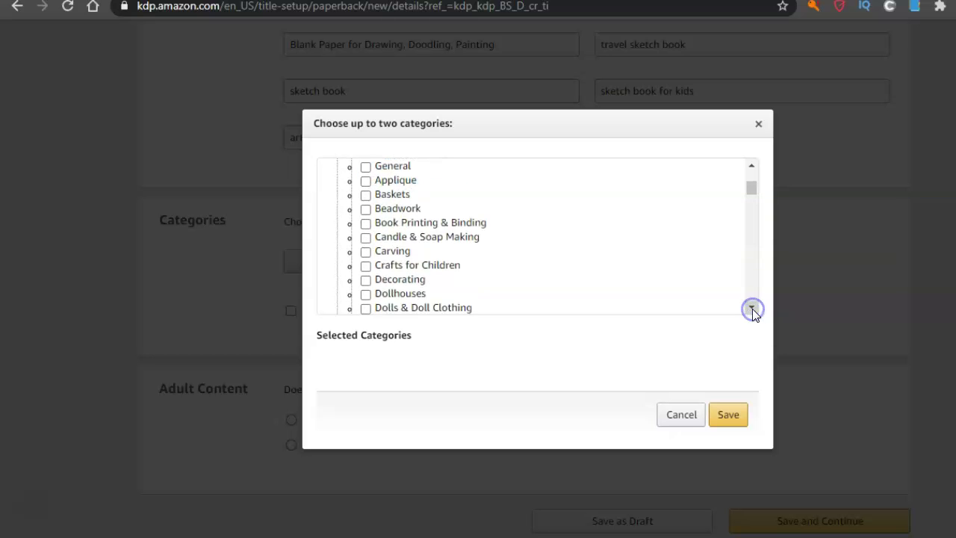
click(751, 309)
click(752, 309)
click(752, 309)
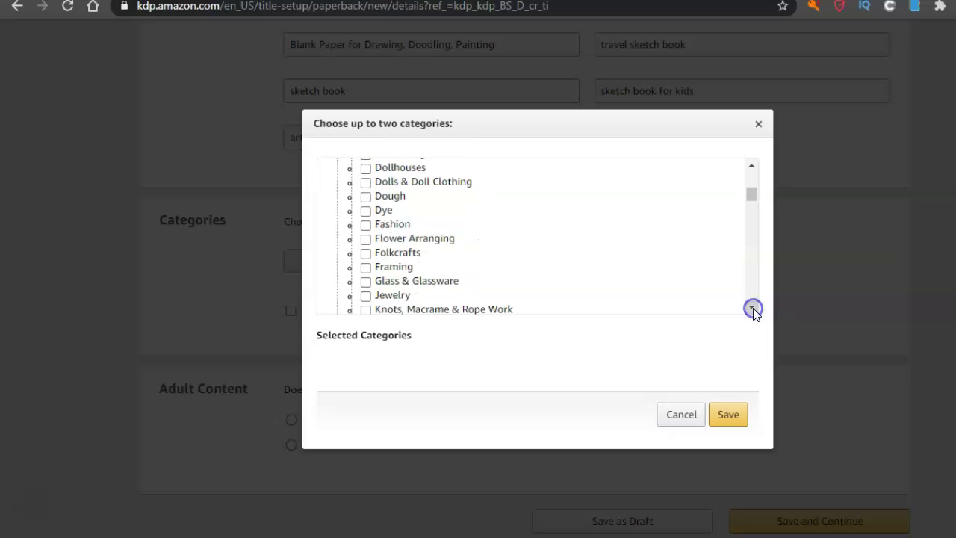
click(752, 309)
click(752, 308)
click(752, 308)
click(752, 308)
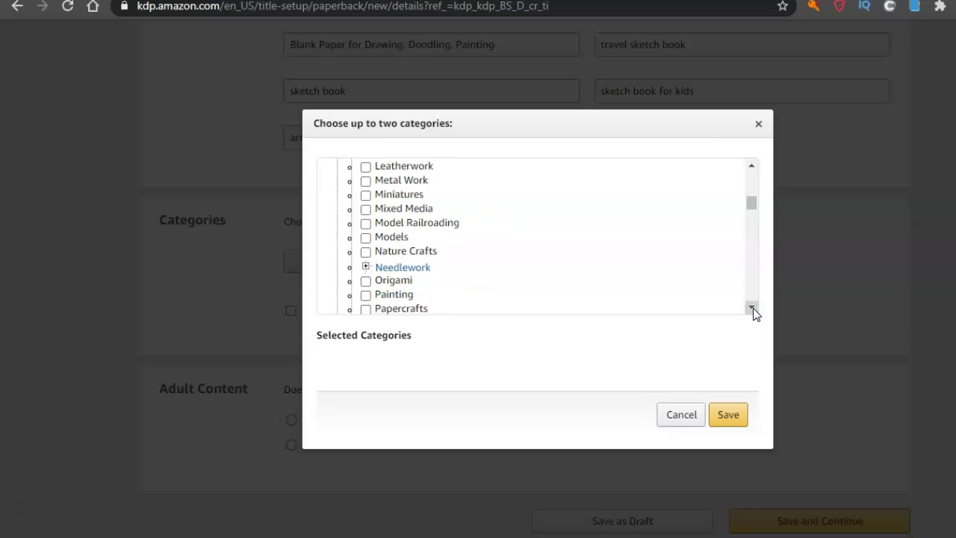
click(752, 308)
click(752, 308)
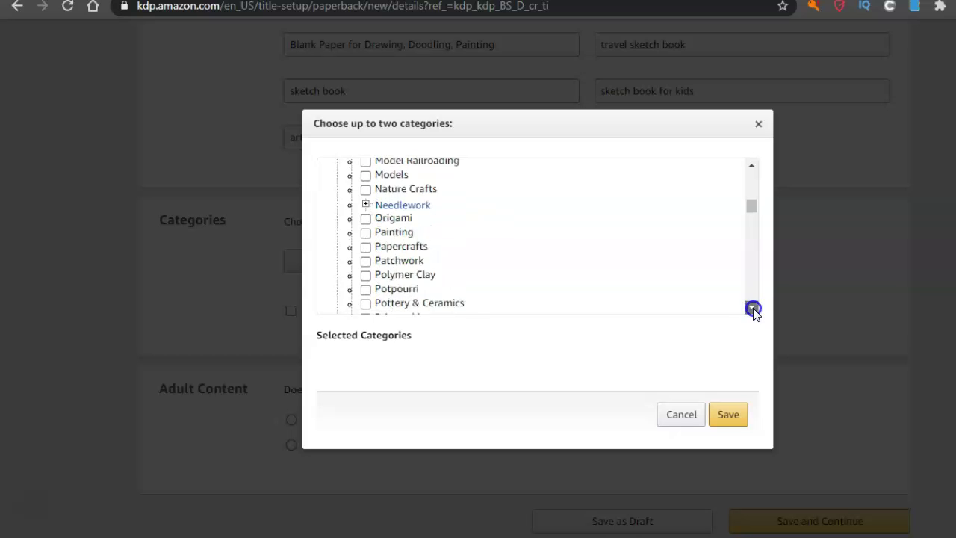
click(751, 308)
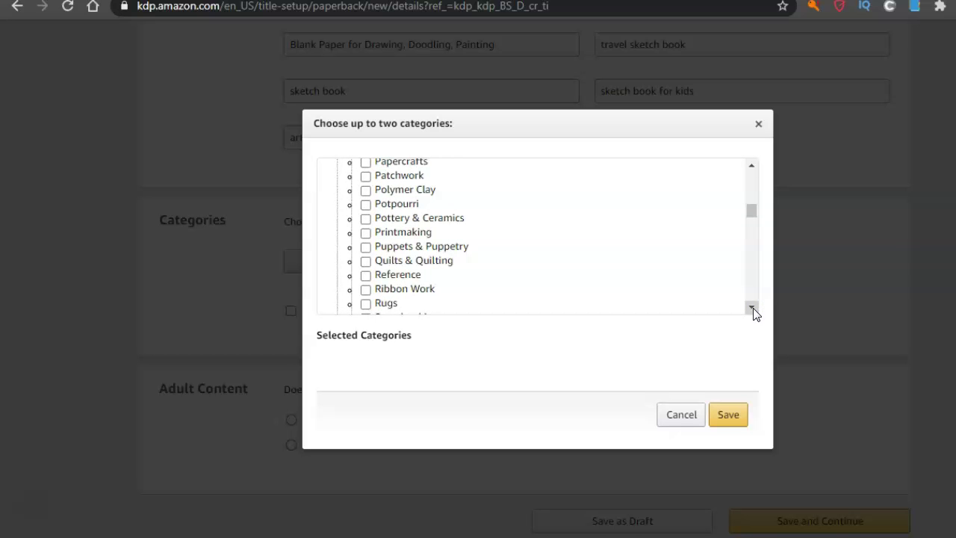
Step: Collapse Nonfiction and Juvenile Fiction in the category tree, and expand Juvenile Nonfiction
drag(752, 207, 754, 147)
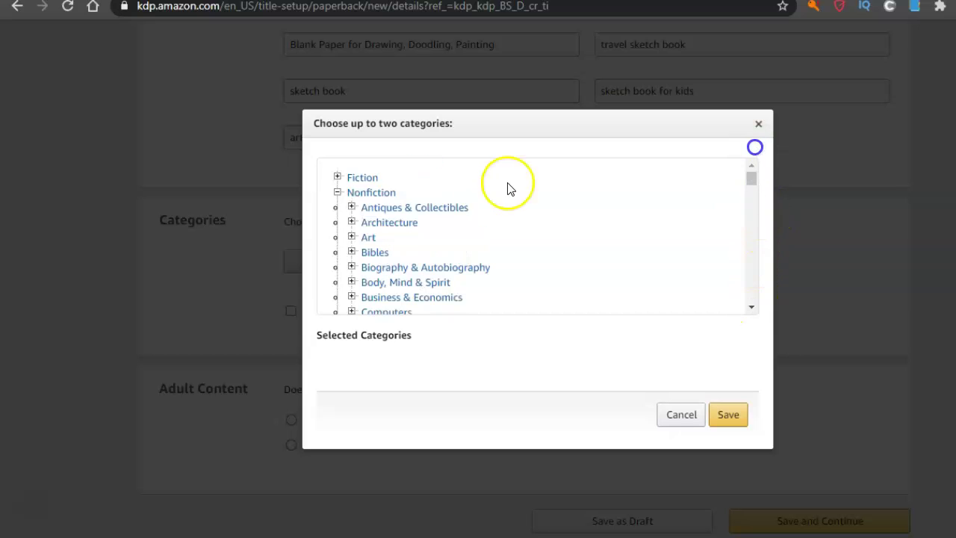
click(372, 193)
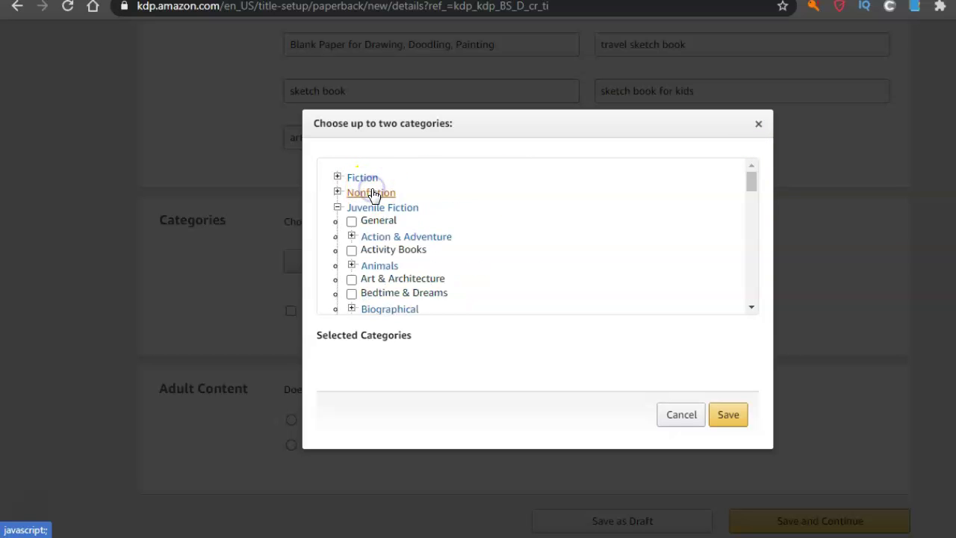
click(407, 210)
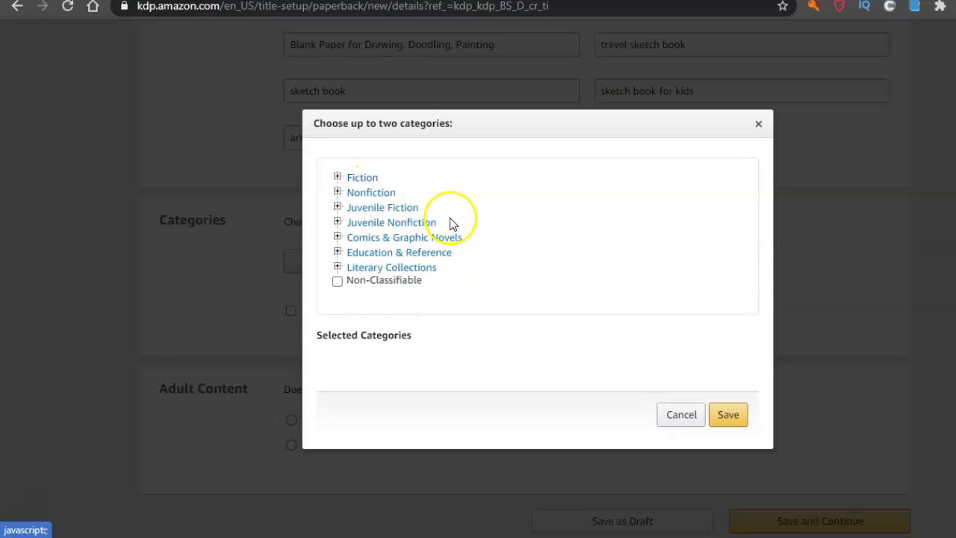
click(427, 222)
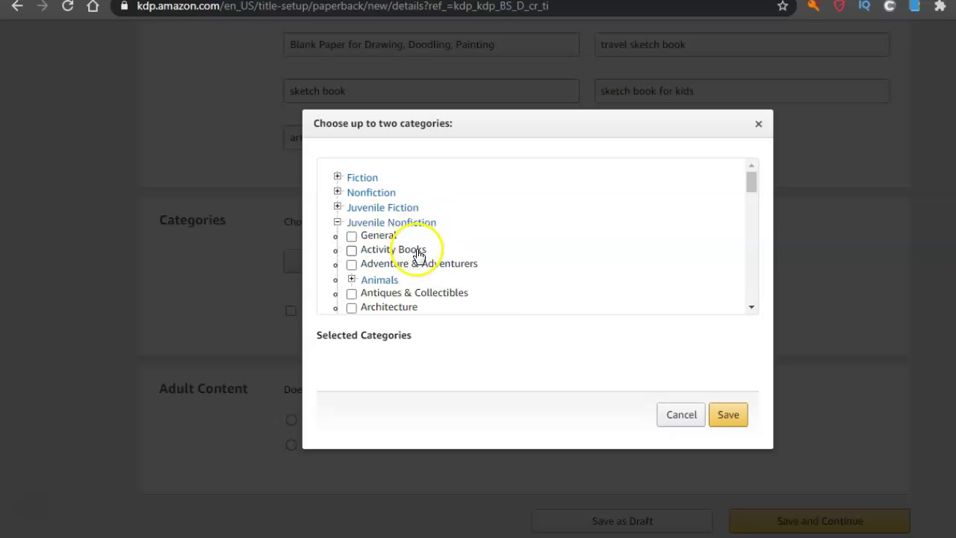
Step: Save Juvenile Nonfiction > Activity Books as the browse category and answer No to the adult content question
click(418, 250)
click(727, 433)
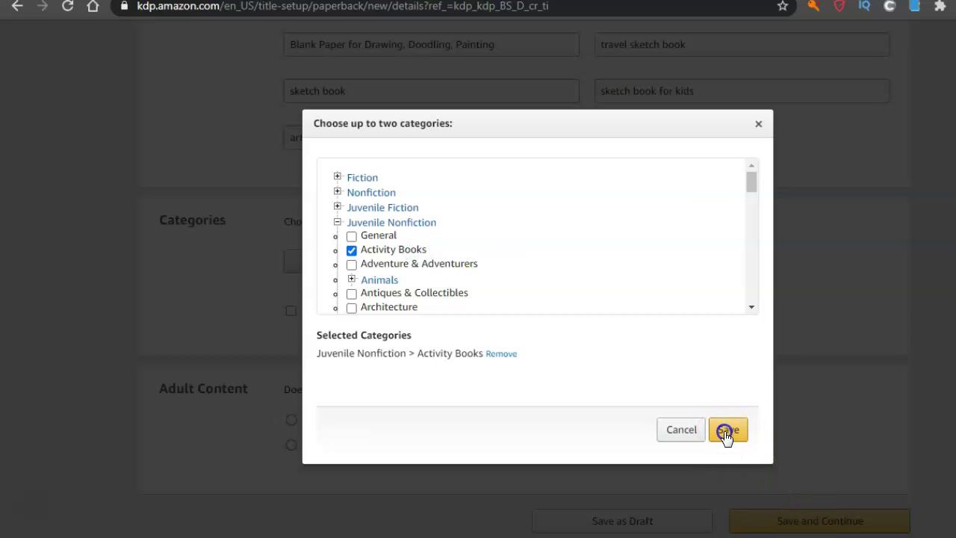
click(452, 322)
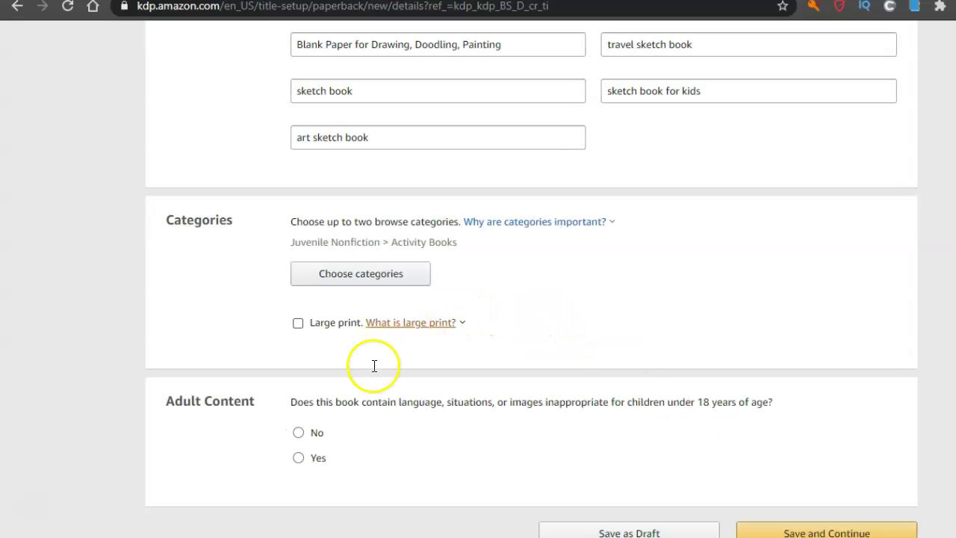
click(298, 431)
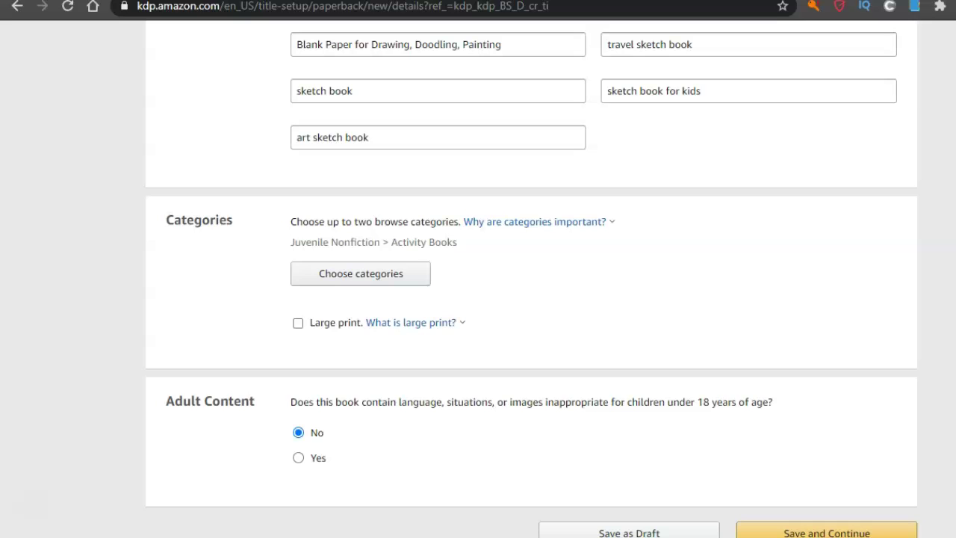
Step: Save the paperback details to continue to the content stage, refreshing the page when the service error appears
scroll(478, 279, down, 4)
click(825, 262)
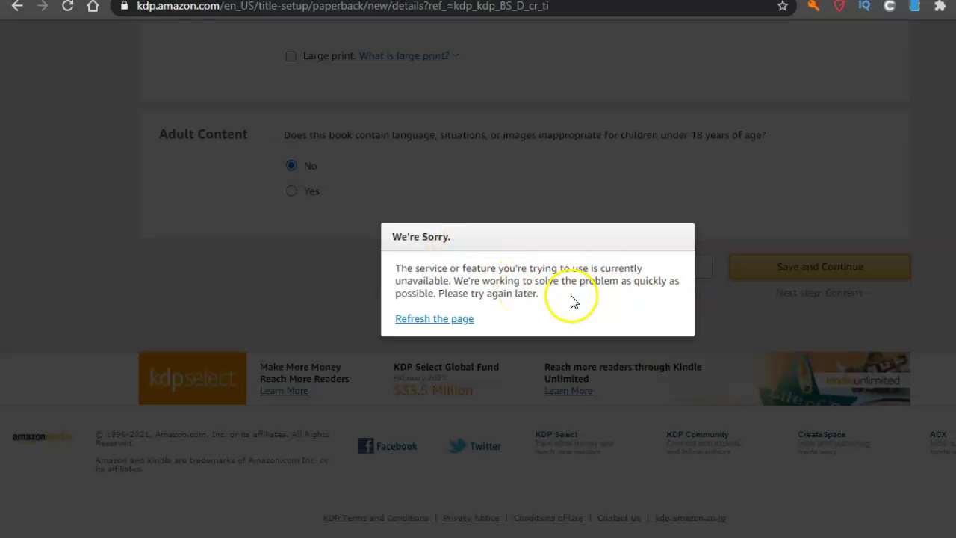
click(453, 318)
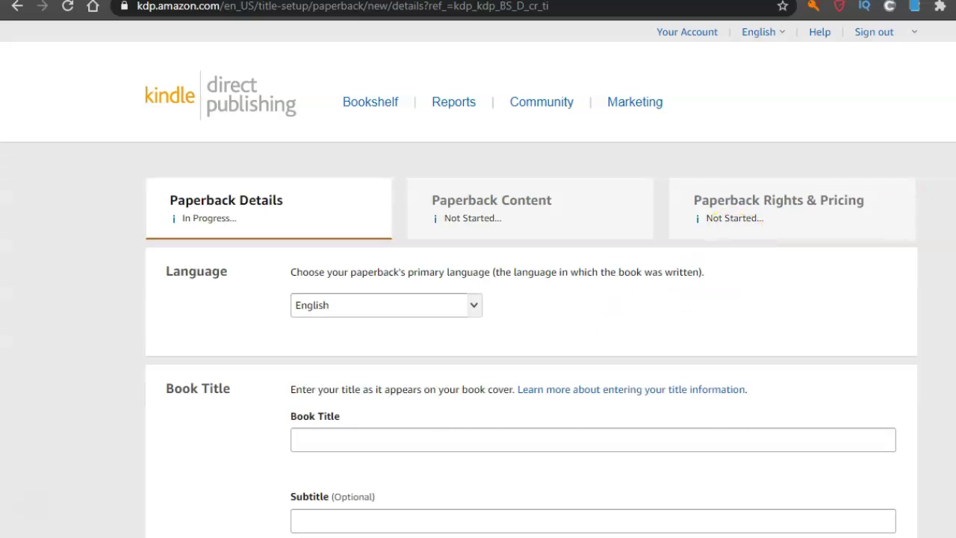
scroll(531, 279, down, 5)
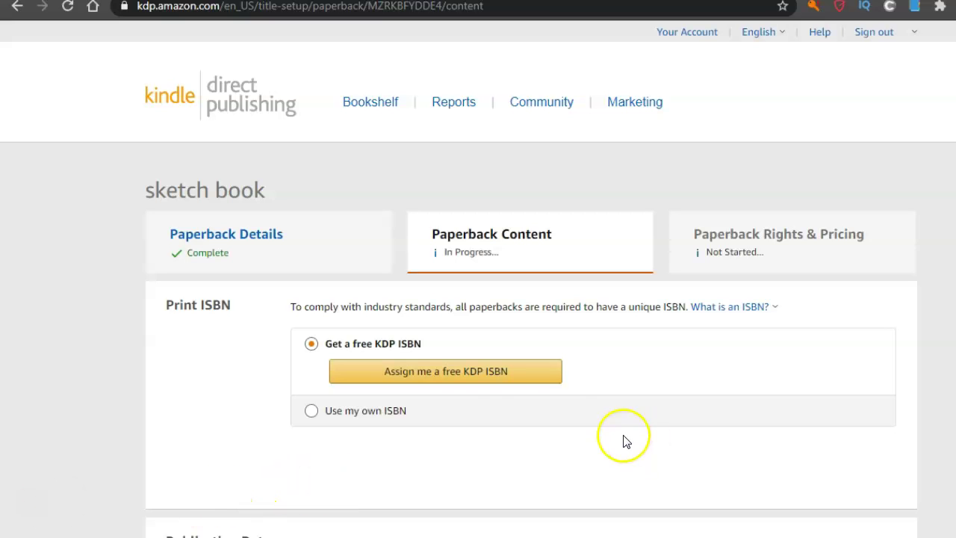
Step: Assign a free KDP ISBN to the sketch book
click(469, 384)
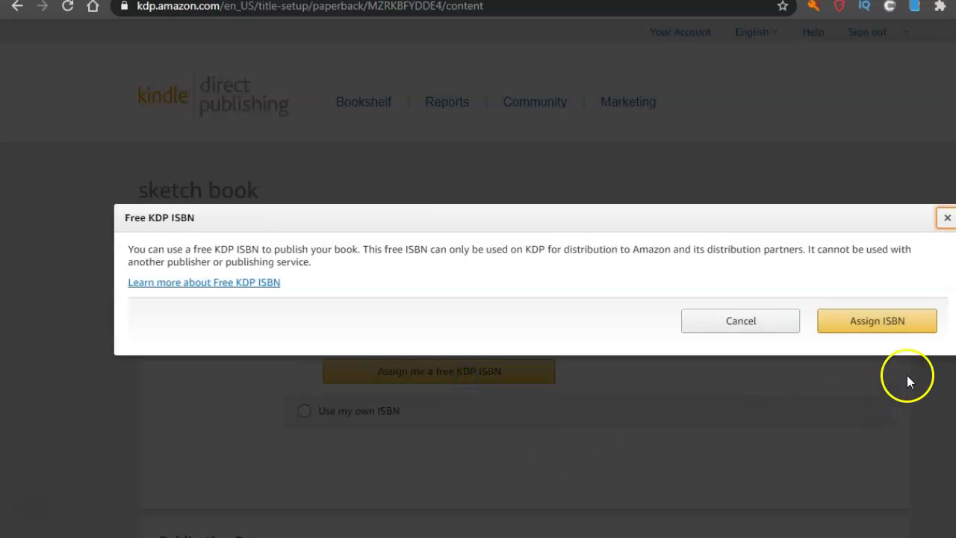
click(883, 321)
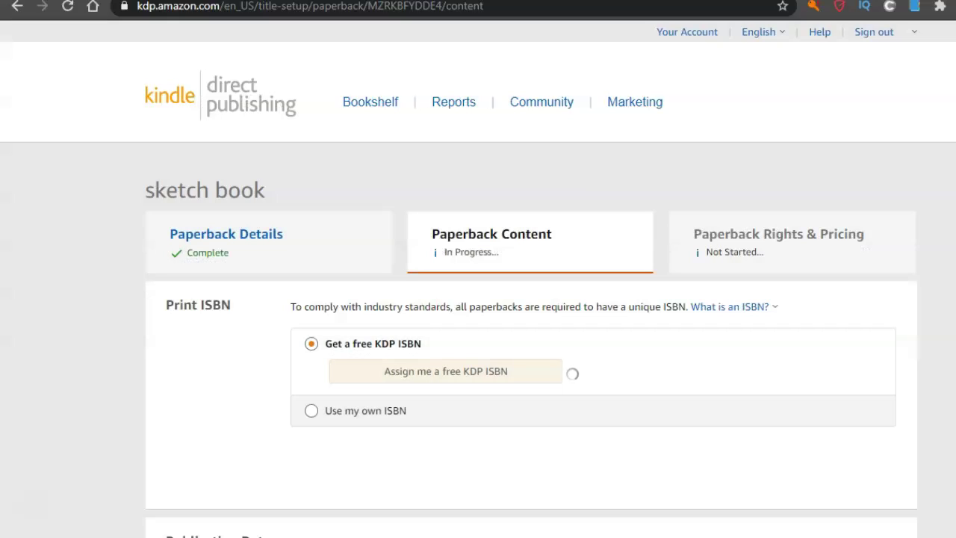
scroll(478, 299, down, 2)
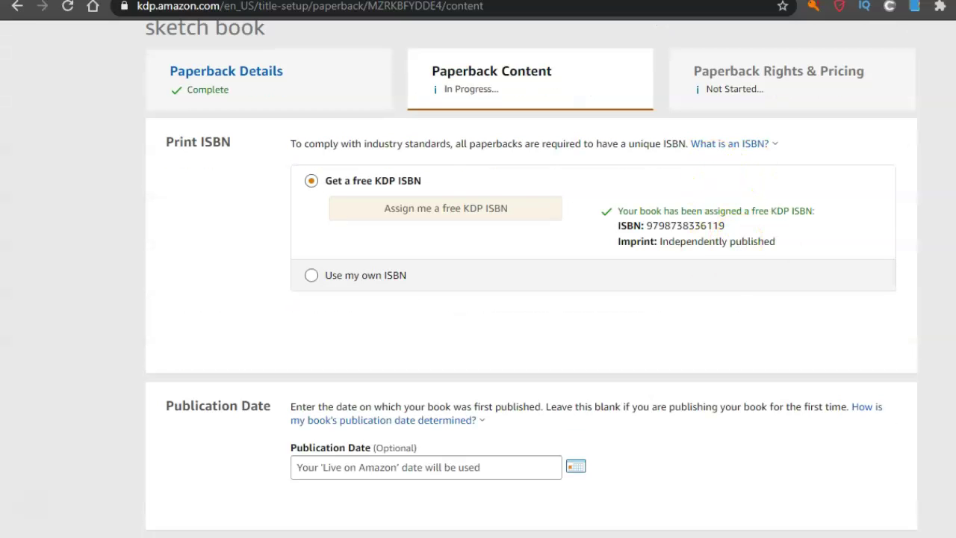
Step: Set the publication date to 04/15/2021
scroll(478, 299, down, 1)
scroll(478, 298, down, 1)
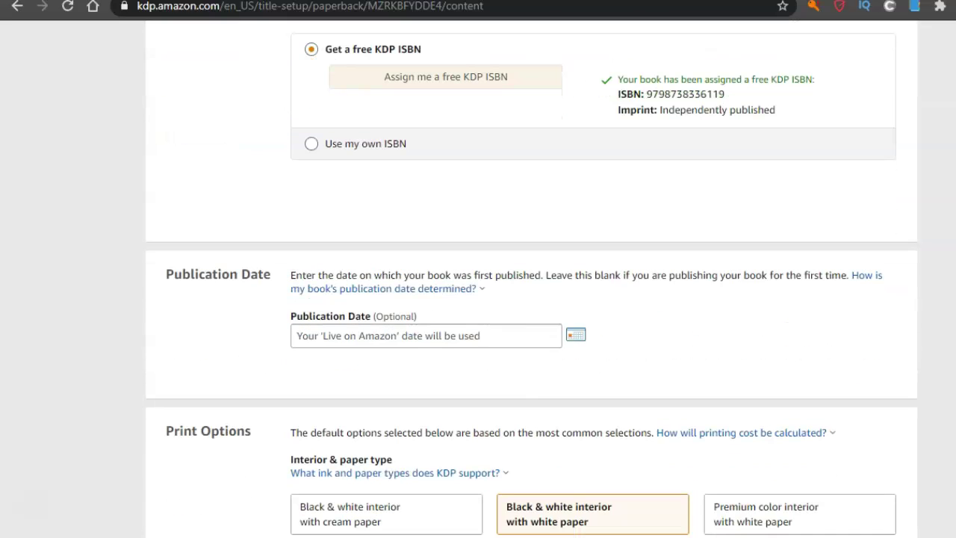
click(575, 335)
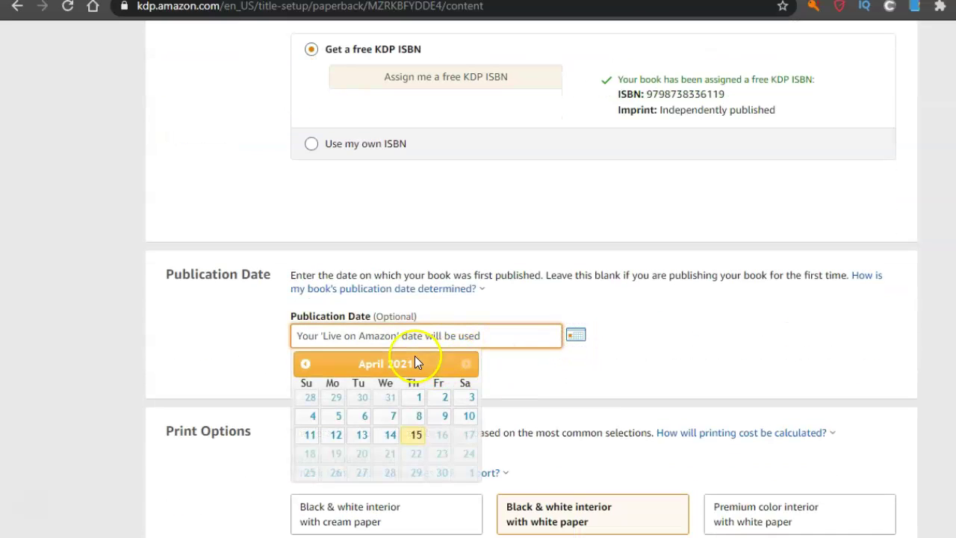
click(416, 434)
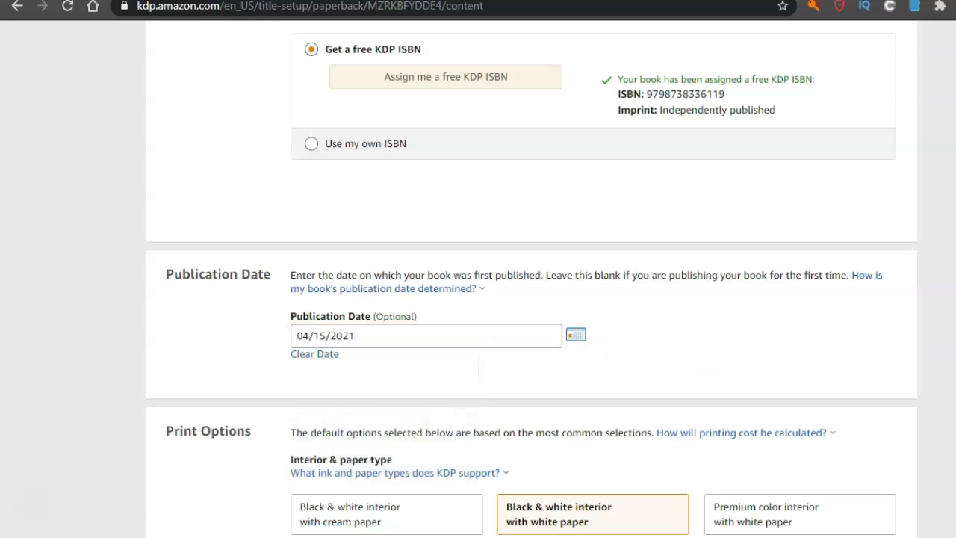
Step: Set the bleed setting in the print options to Bleed (PDF only)
scroll(418, 436, down, 2)
scroll(478, 299, down, 3)
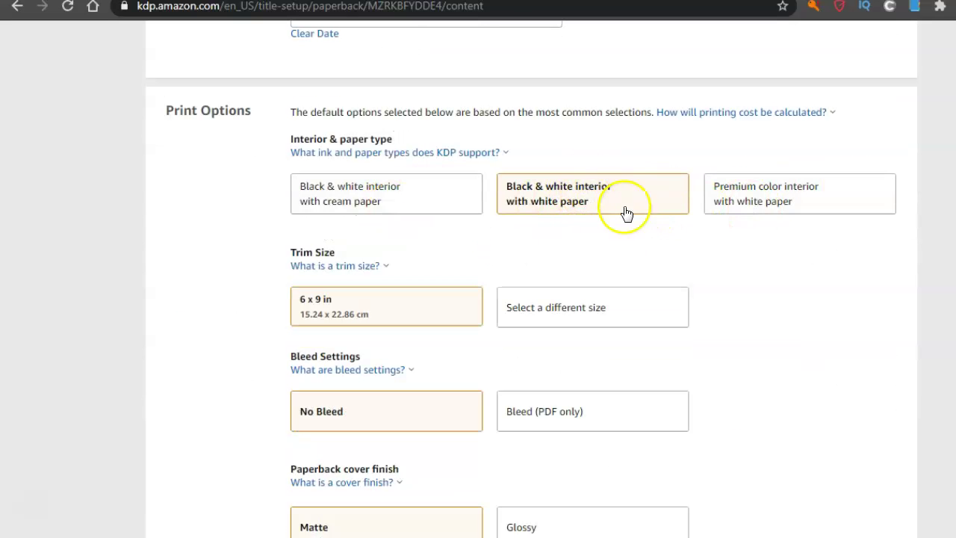
click(538, 410)
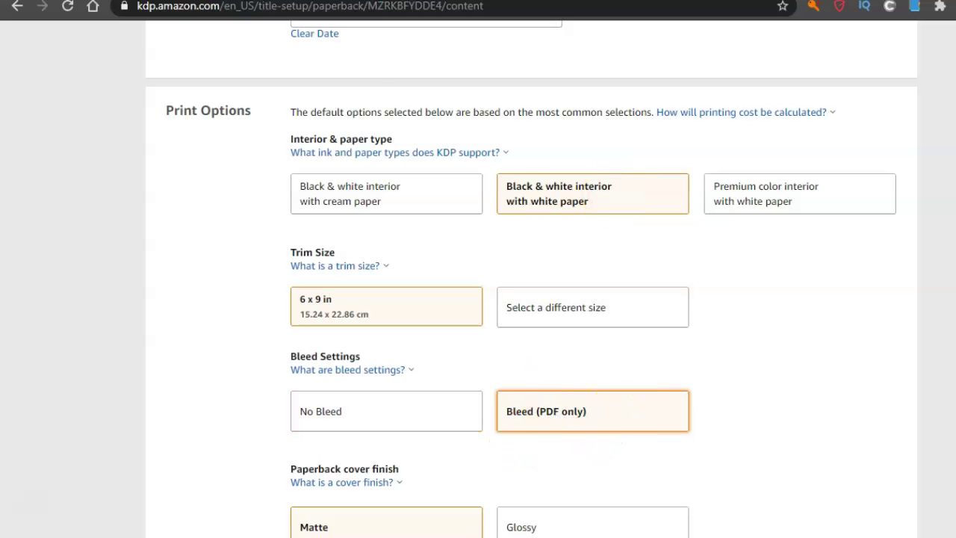
Step: Start the paperback manuscript upload and search the Downloads folder for "sketch"
scroll(477, 313, down, 2)
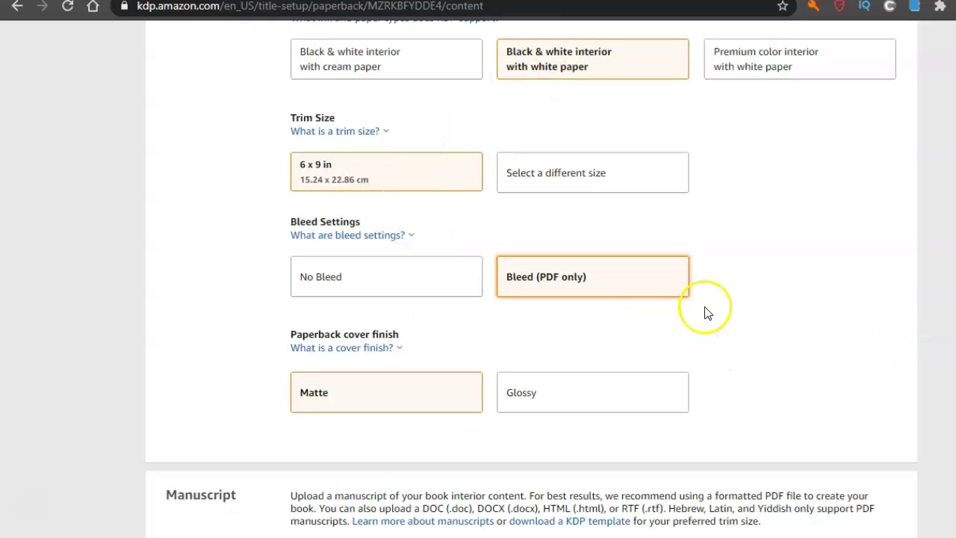
scroll(478, 298, down, 1)
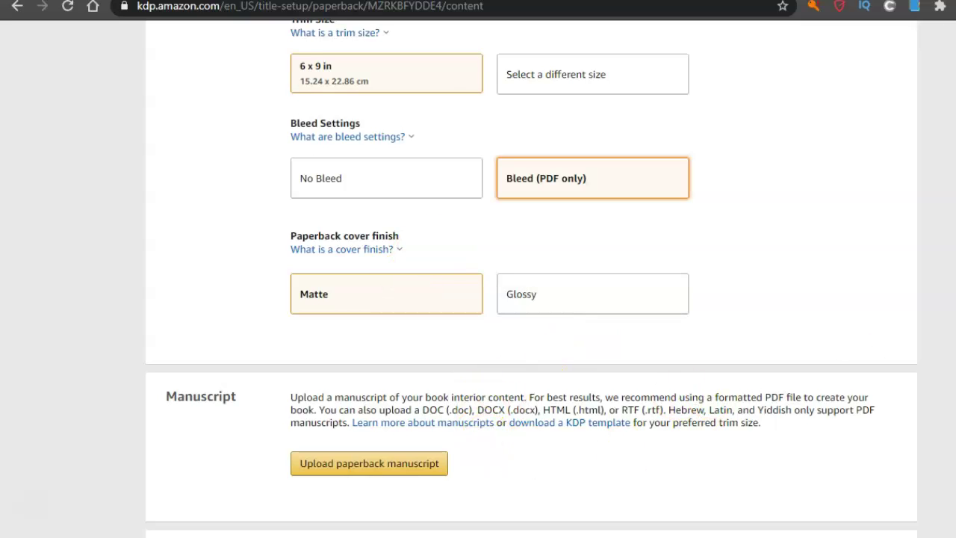
scroll(531, 278, down, 5)
scroll(531, 278, up, 3)
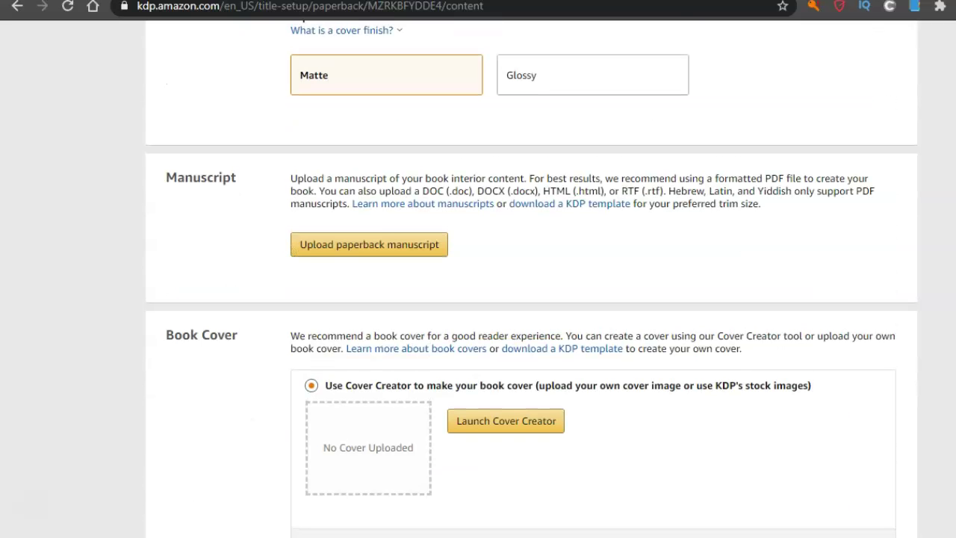
click(404, 249)
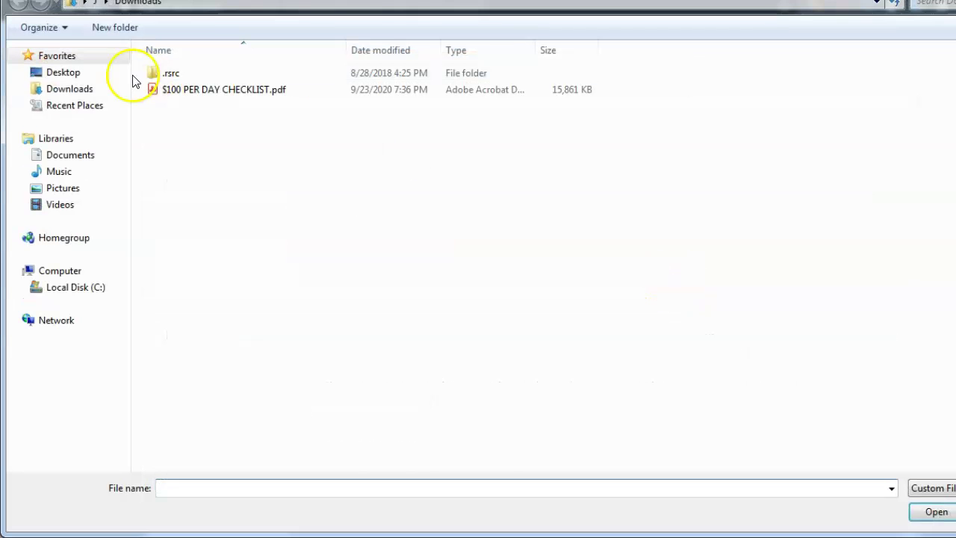
click(105, 89)
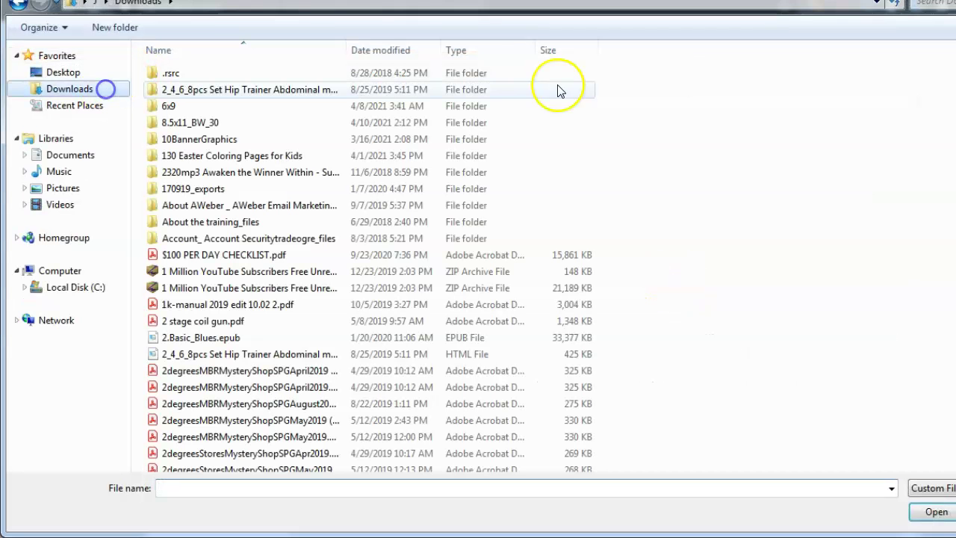
click(941, 5)
text(1)
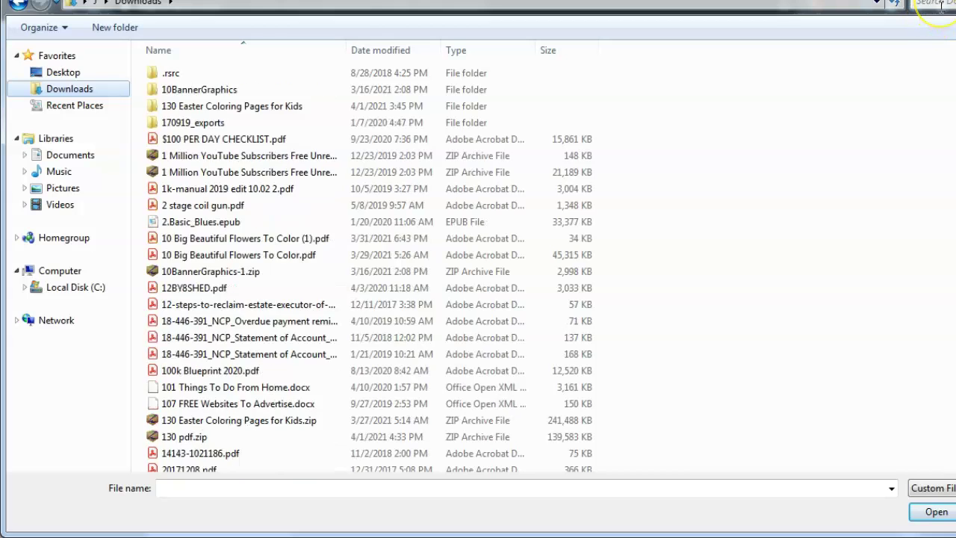
click(941, 4)
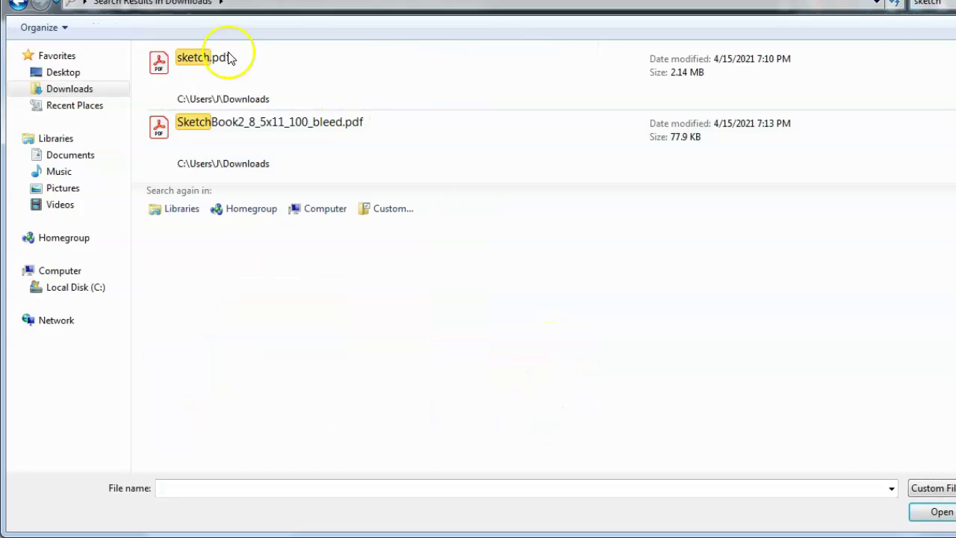
Step: Choose SketchBook2_8_5x11_100_bleed.pdf as the paperback manuscript and upload it
click(267, 127)
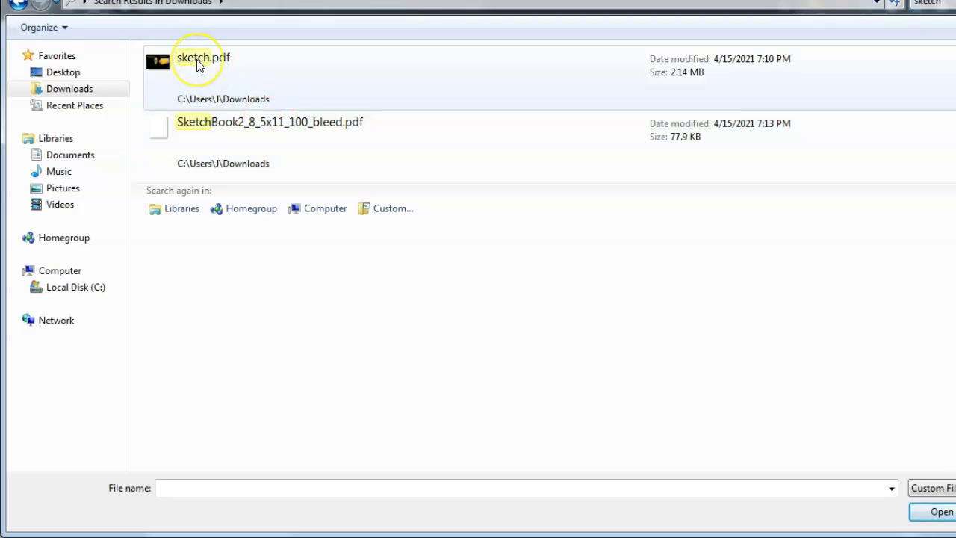
click(217, 128)
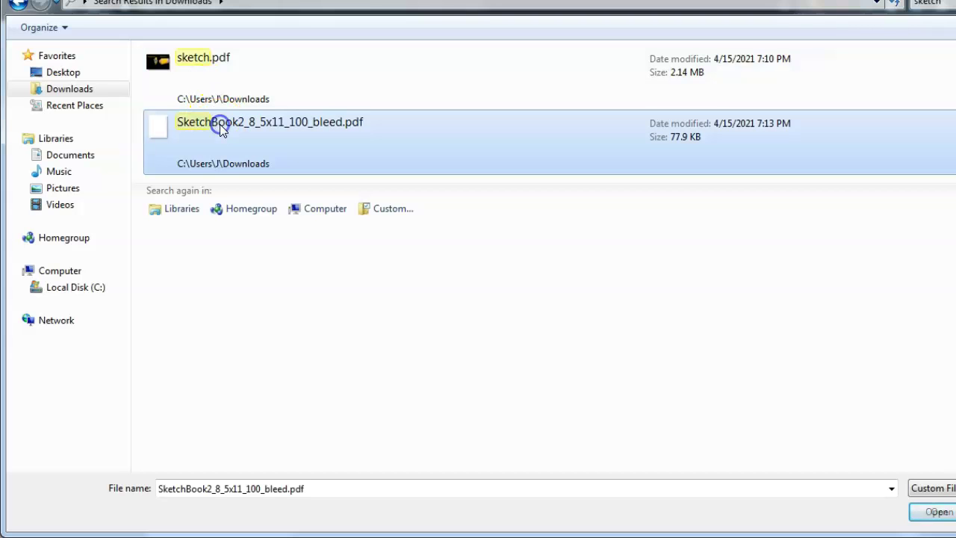
click(930, 514)
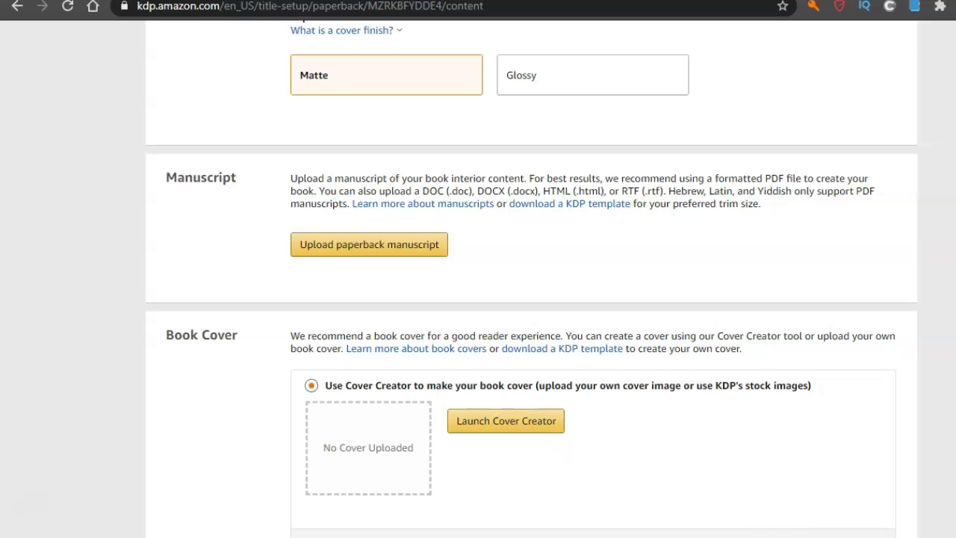
Step: Set the book cover option to uploading an existing print-ready PDF and start choosing the cover file
scroll(474, 338, down, 5)
scroll(474, 338, up, 3)
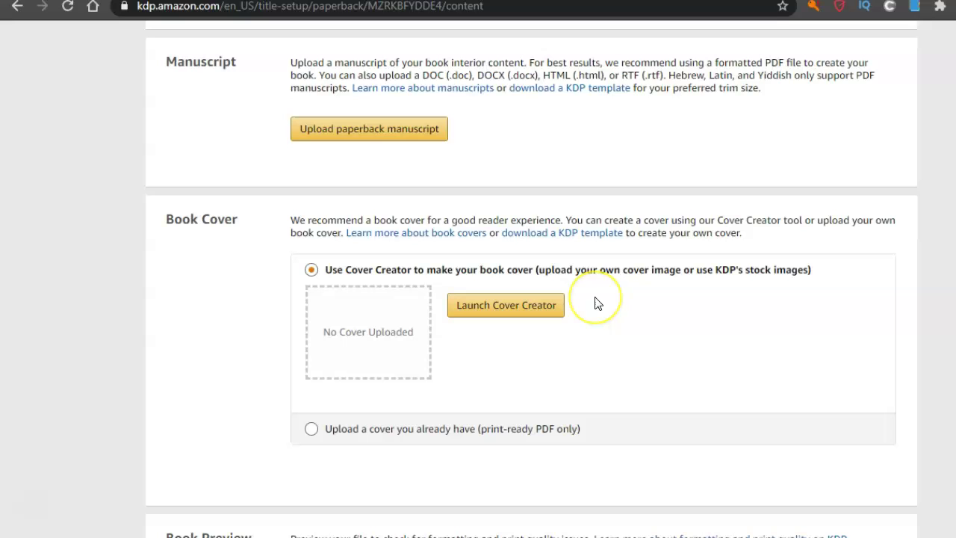
click(313, 429)
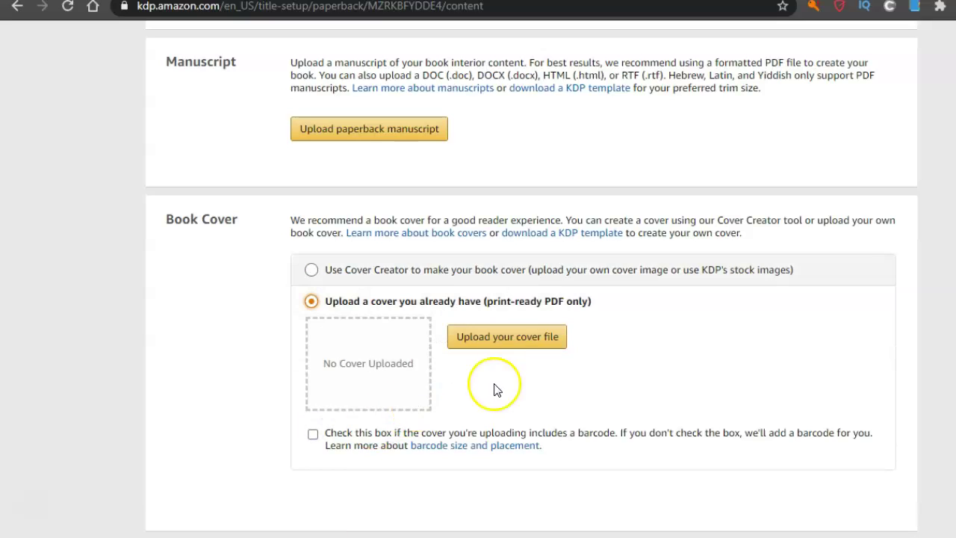
click(521, 342)
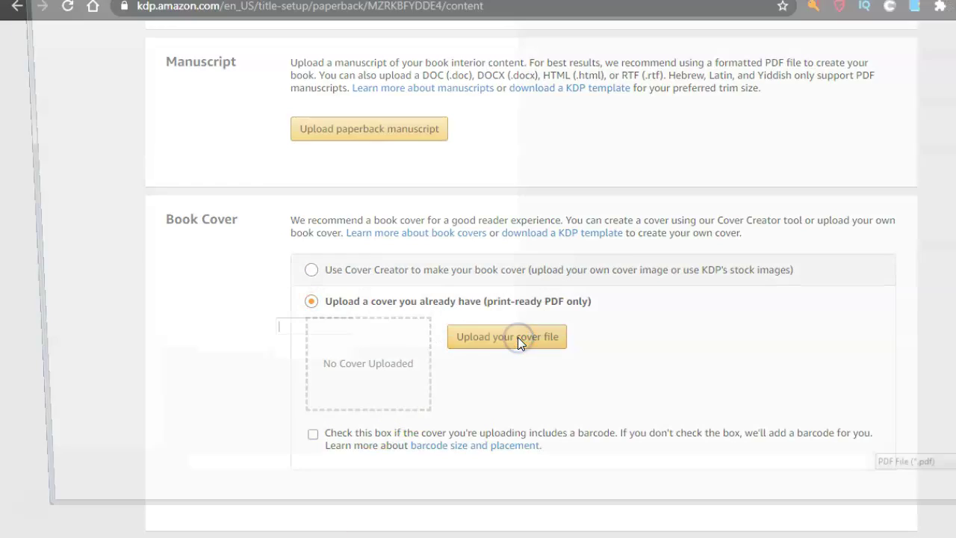
Step: Search the Downloads folder for "sketch" and upload sketch.pdf as the book cover
click(82, 89)
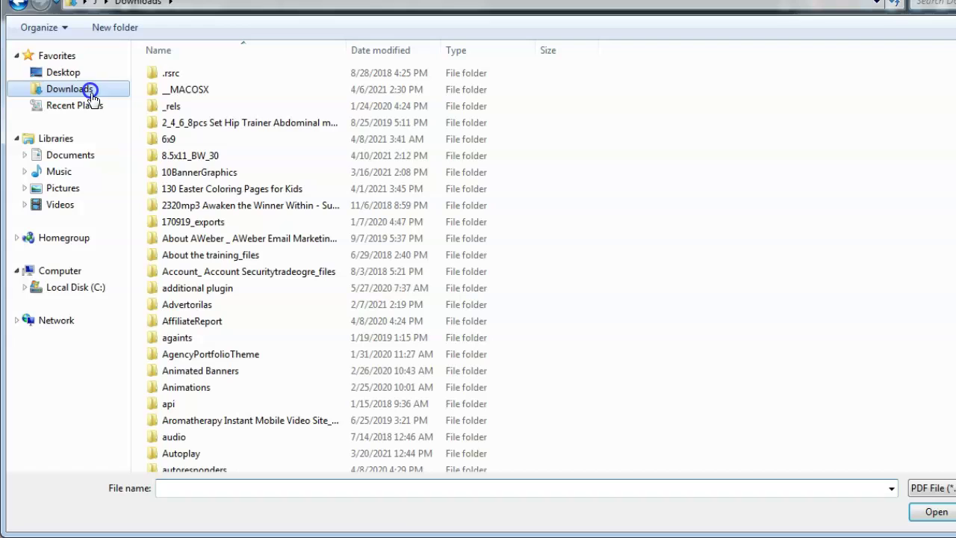
click(934, 3)
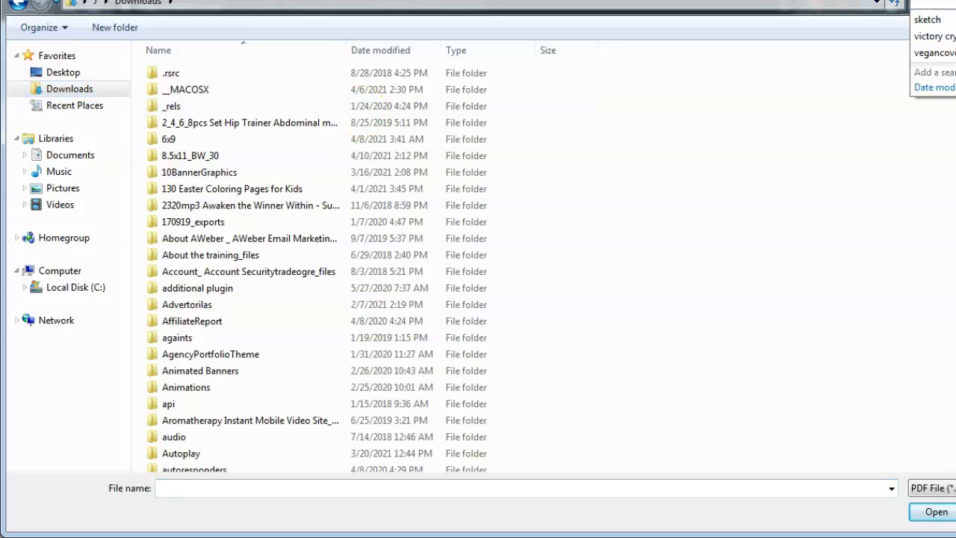
click(929, 19)
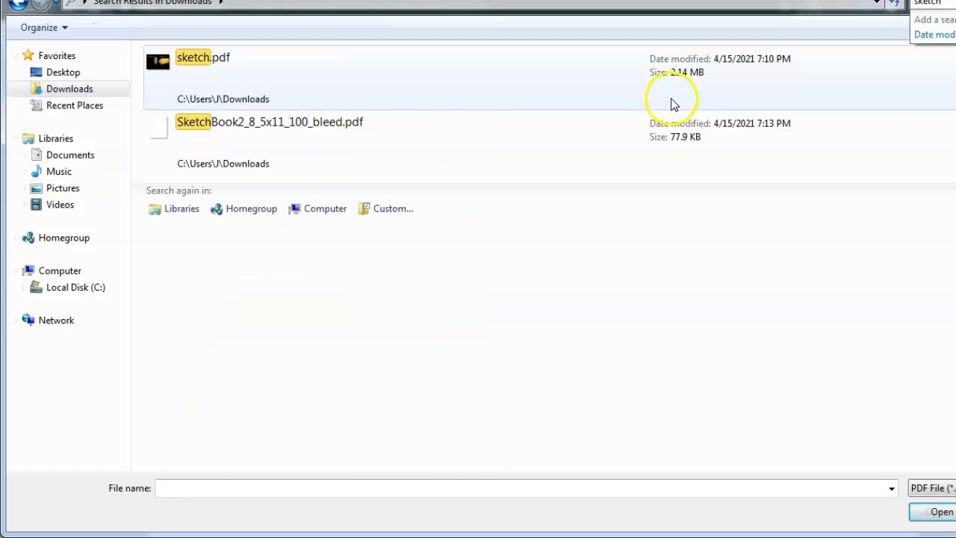
click(220, 75)
click(933, 512)
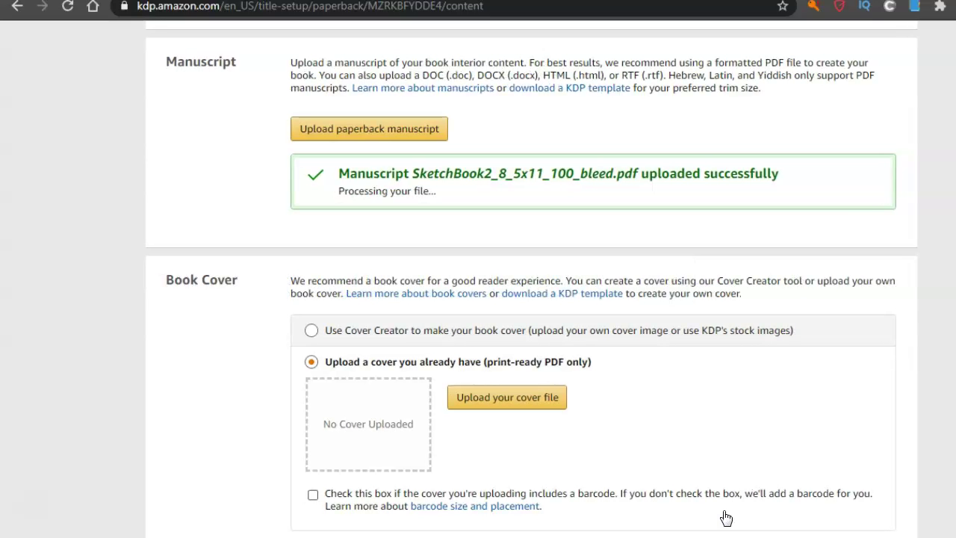
click(761, 416)
click(771, 403)
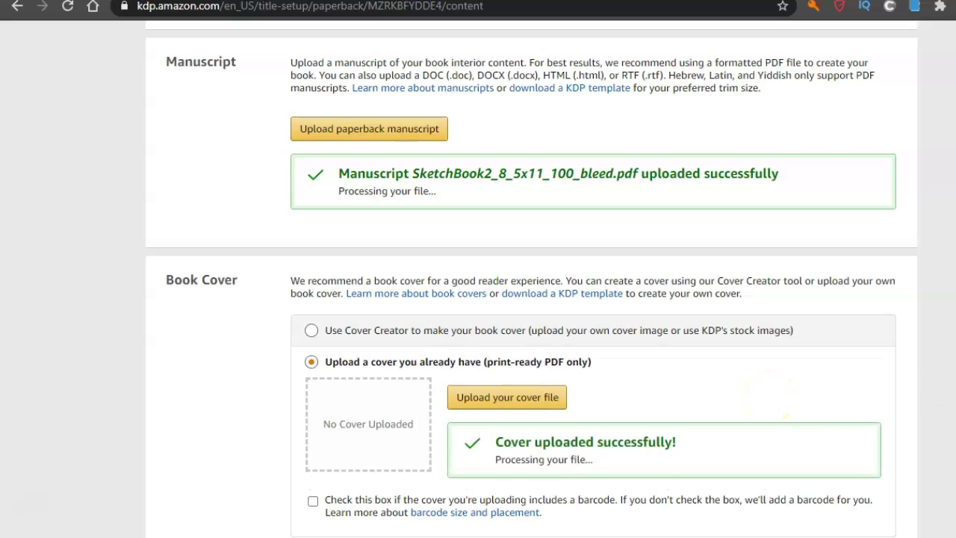
Step: Launch the book previewer to check the uploaded manuscript and cover
scroll(531, 298, down, 4)
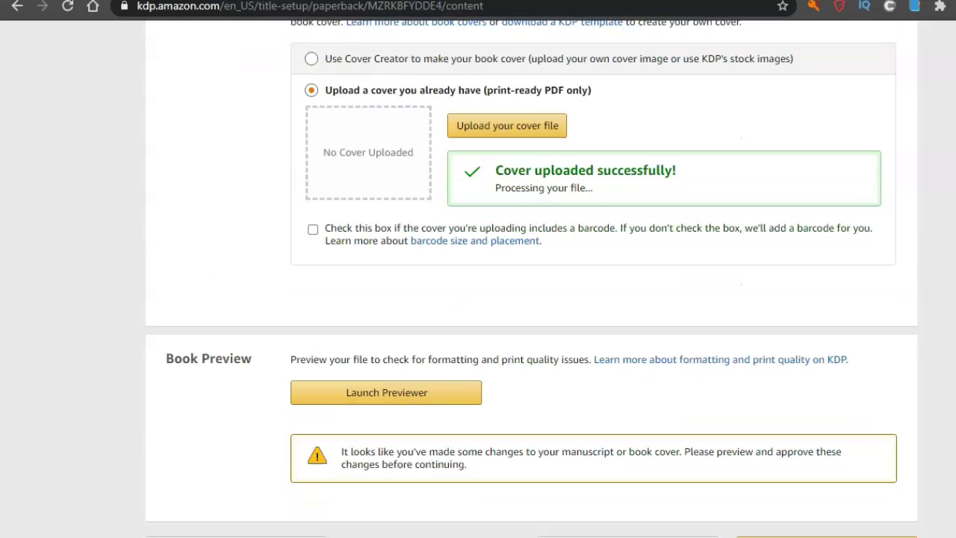
click(446, 398)
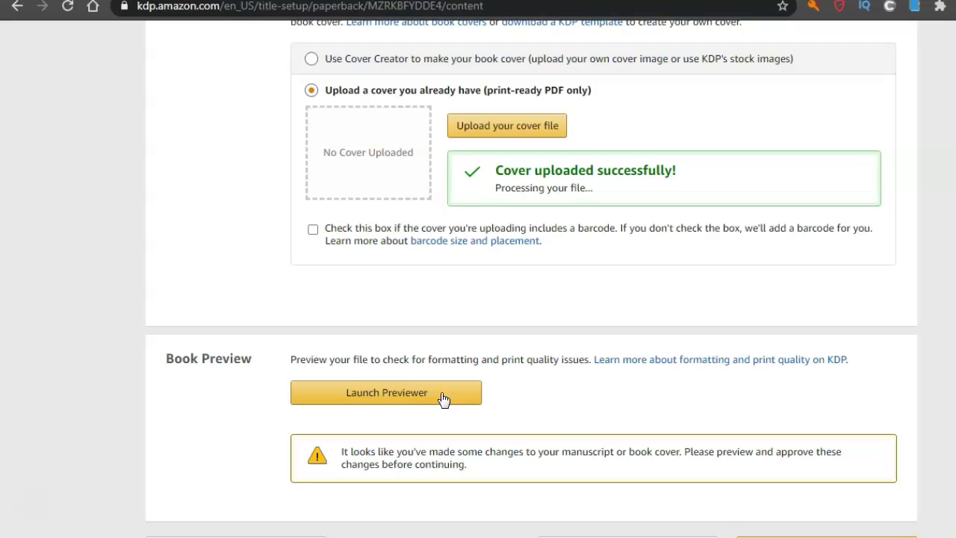
click(444, 398)
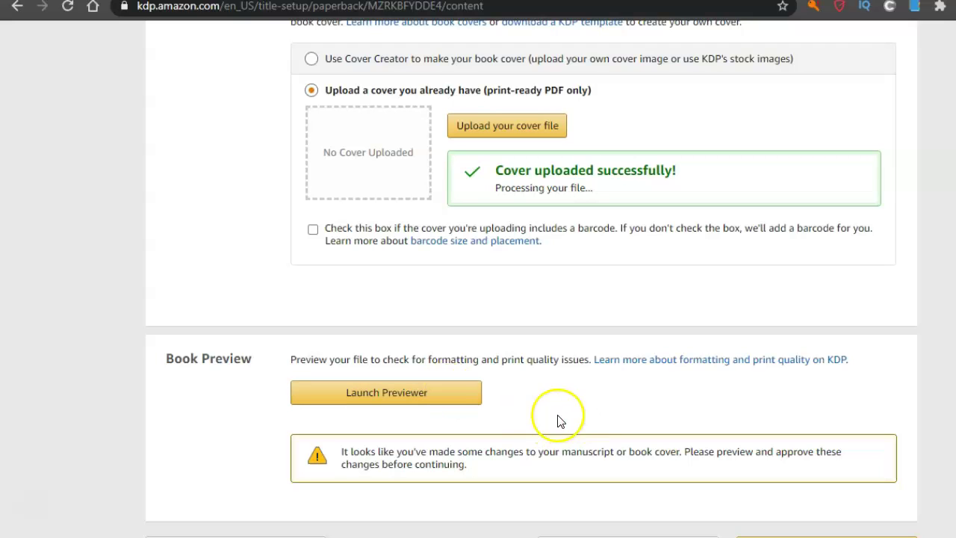
Step: Preview the uploaded sketch book, approve the proof, and return to the book cover upload area
click(438, 400)
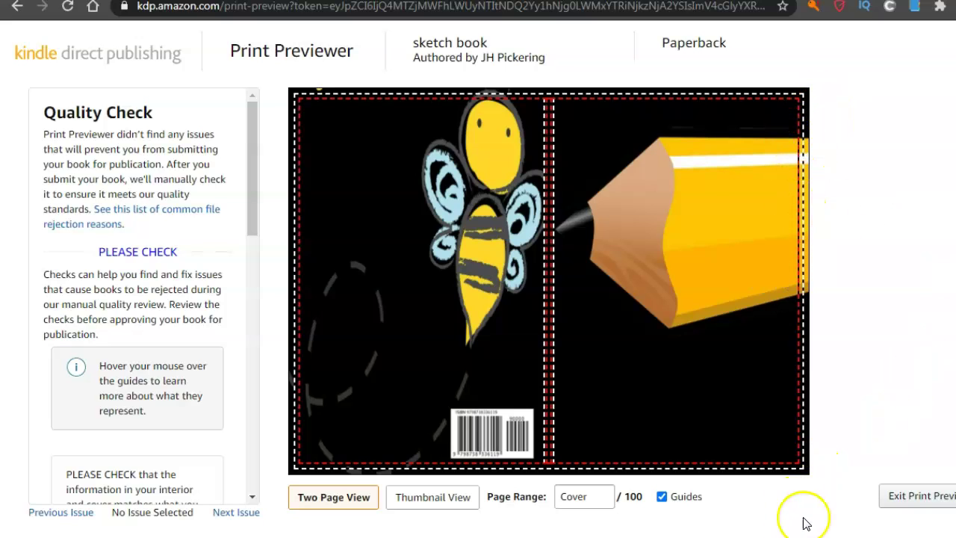
click(954, 496)
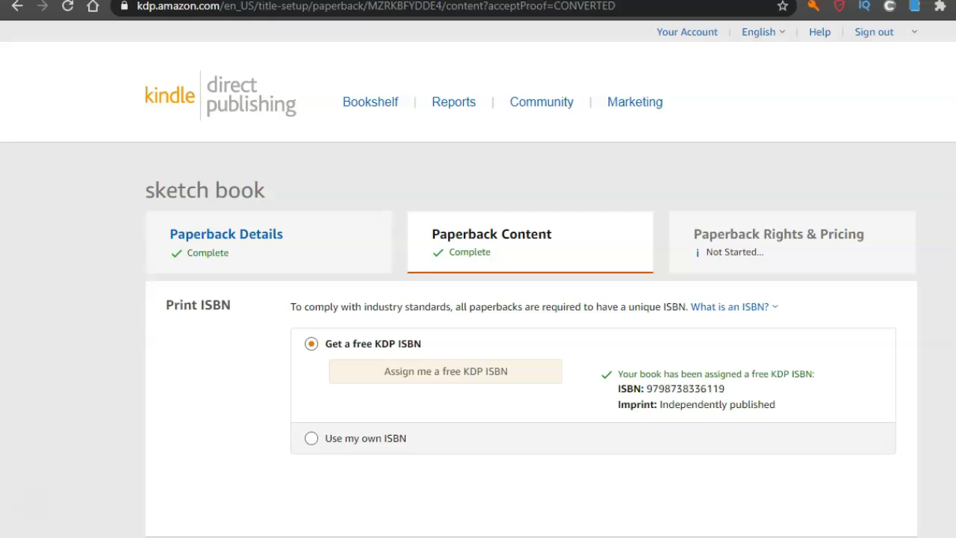
scroll(478, 298, down, 2)
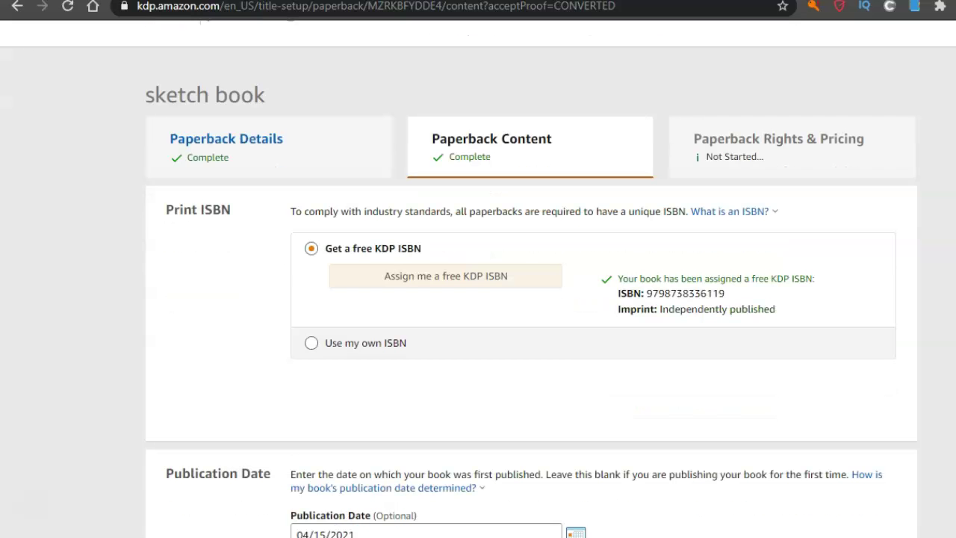
scroll(478, 298, down, 10)
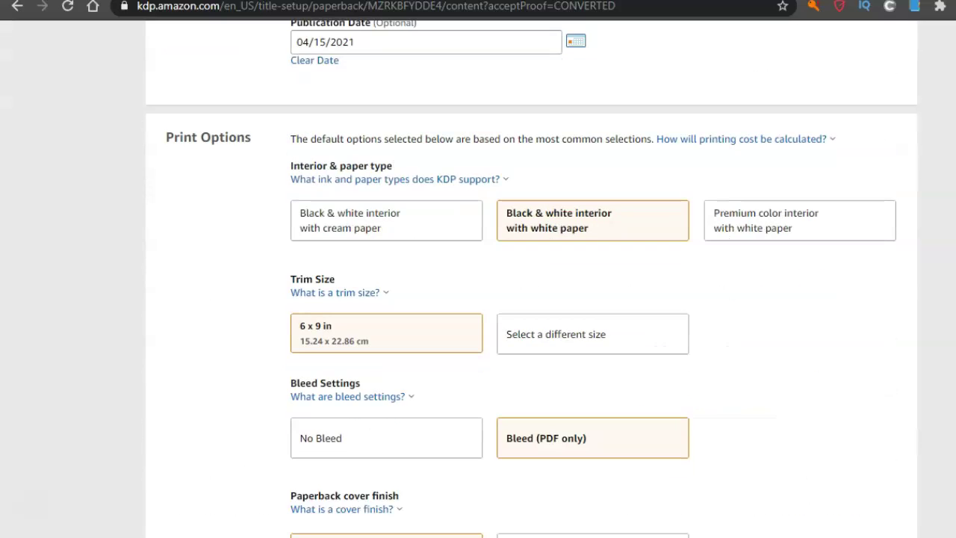
scroll(478, 299, down, 5)
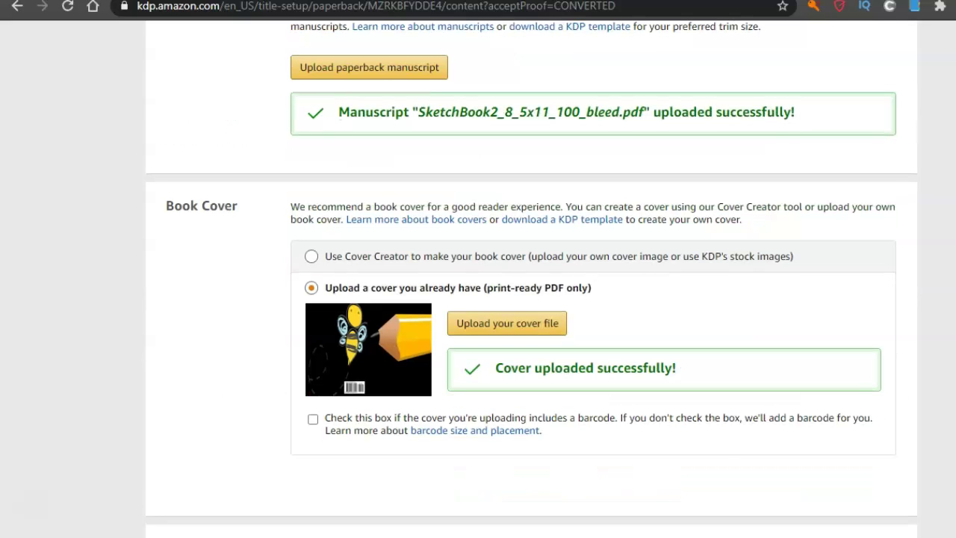
click(486, 326)
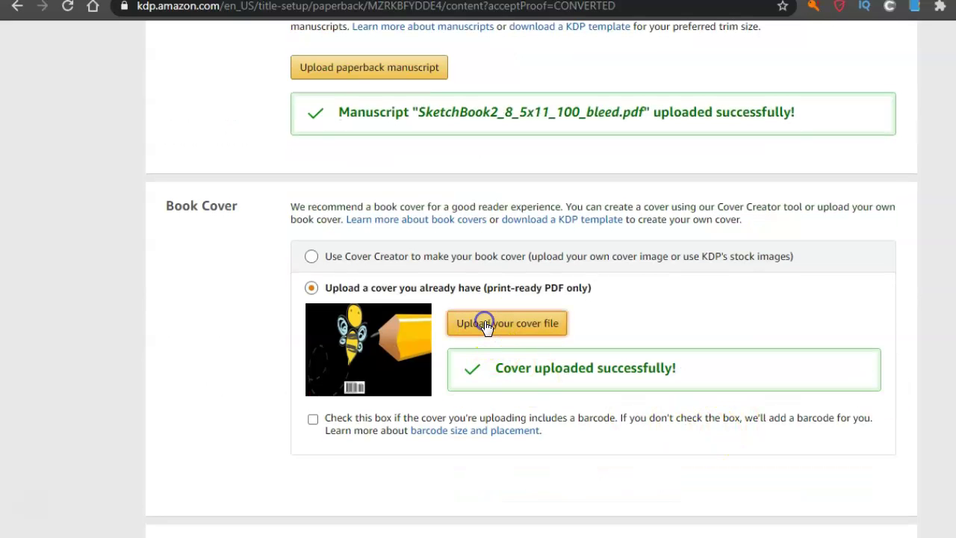
click(485, 327)
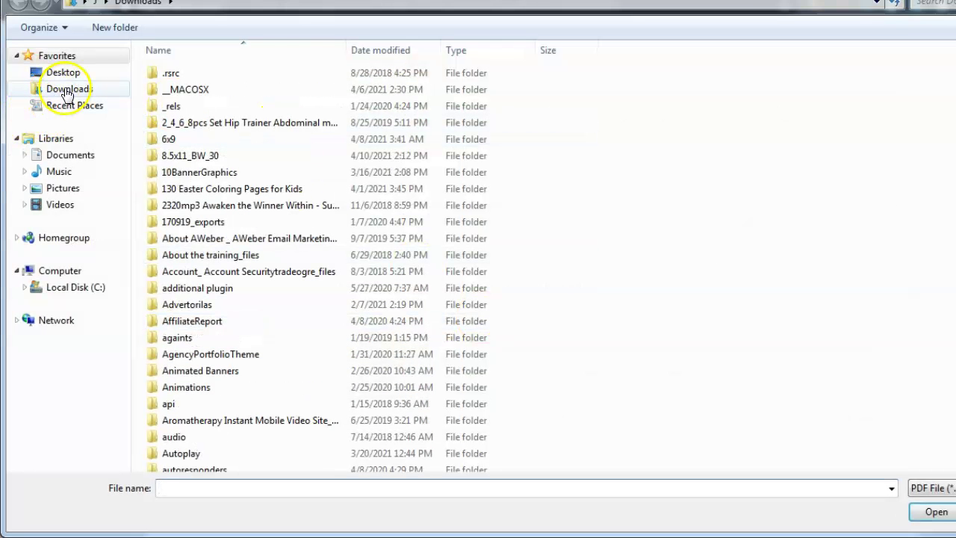
click(70, 88)
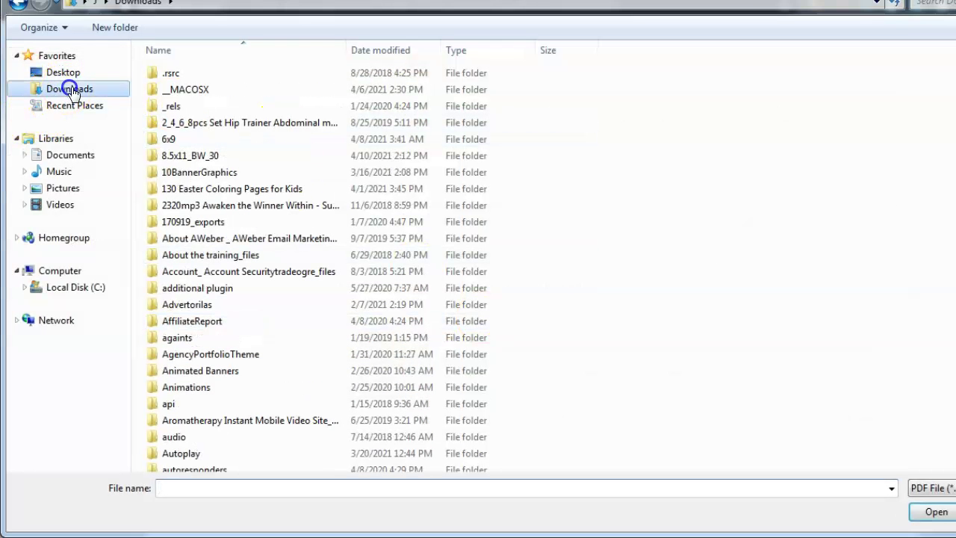
click(938, 6)
click(929, 20)
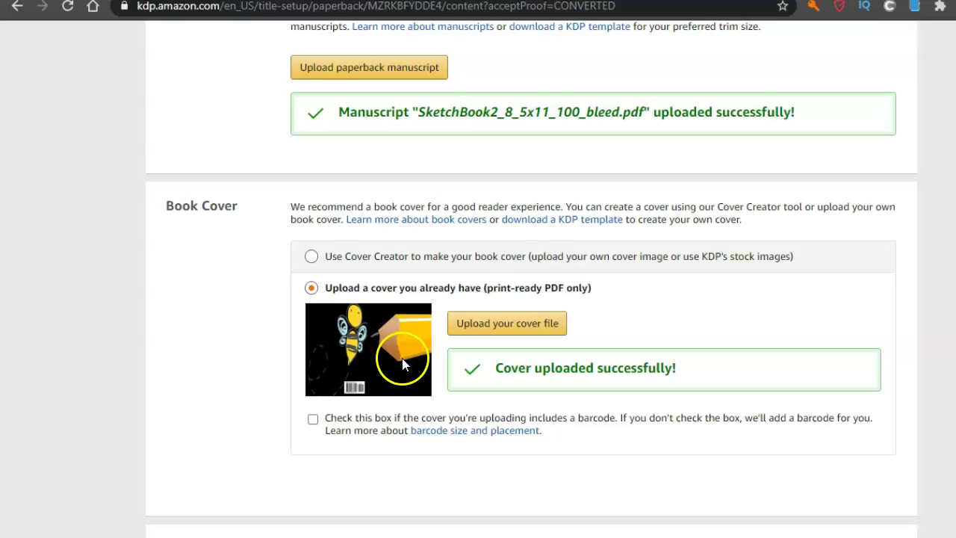
Step: Start replacing the book cover, search the Downloads folder for "sketch" and select sketchcover.pdf
click(489, 326)
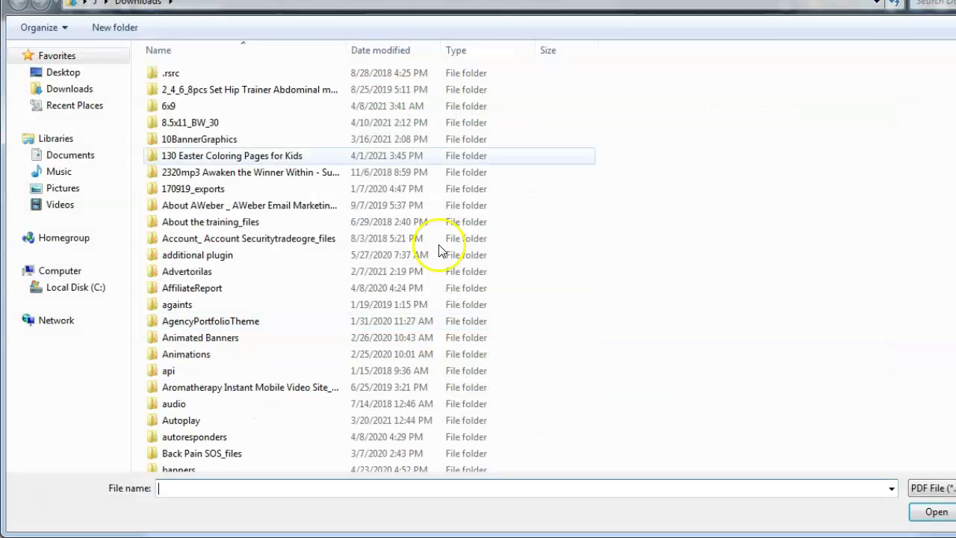
click(71, 88)
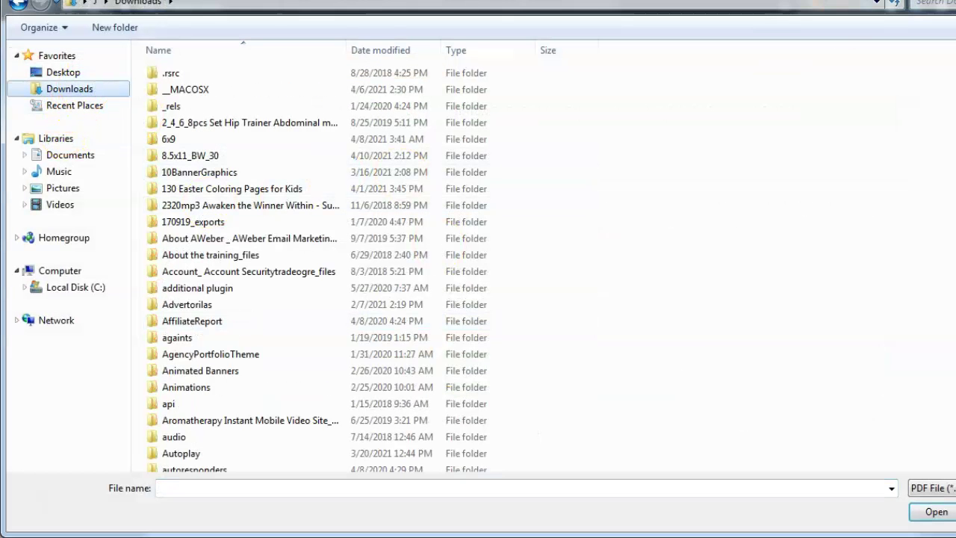
click(933, 4)
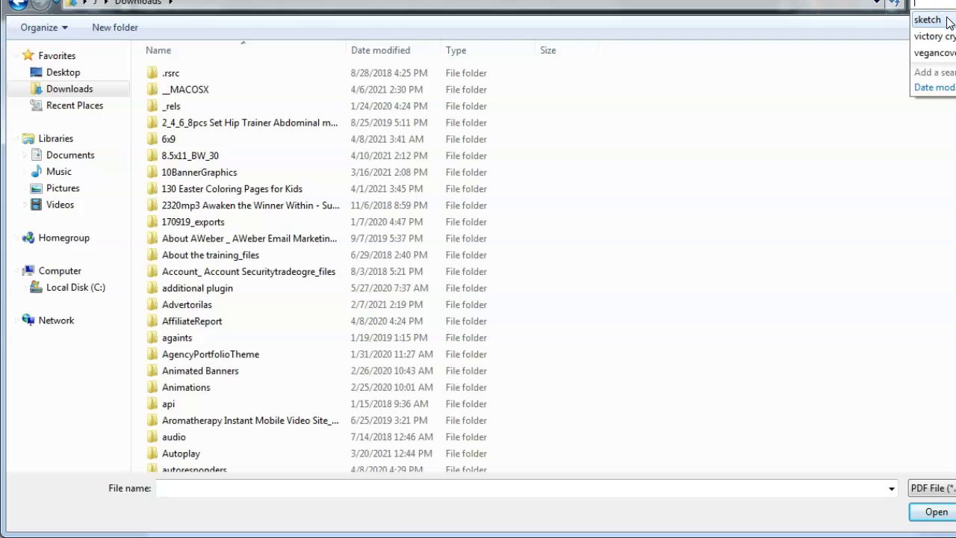
click(942, 20)
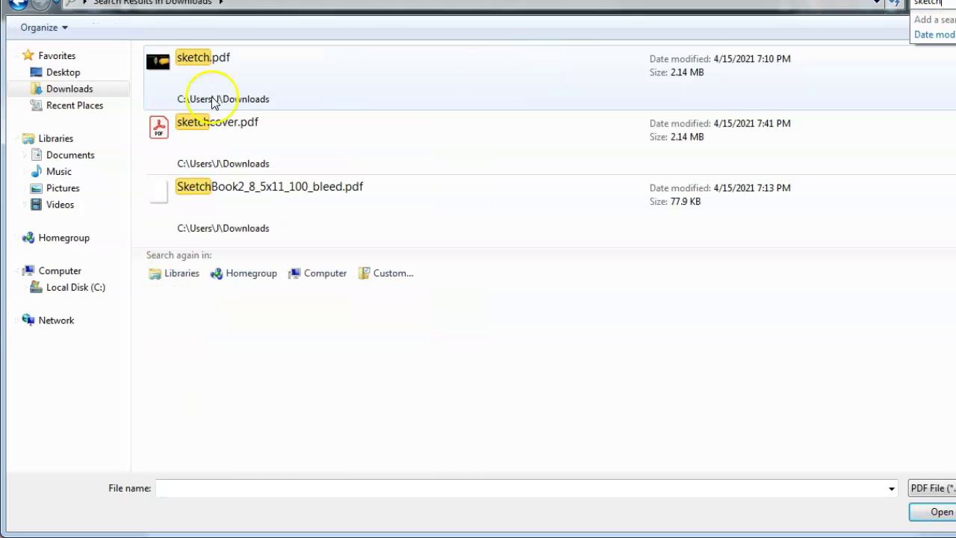
click(173, 120)
double_click(178, 122)
click(221, 137)
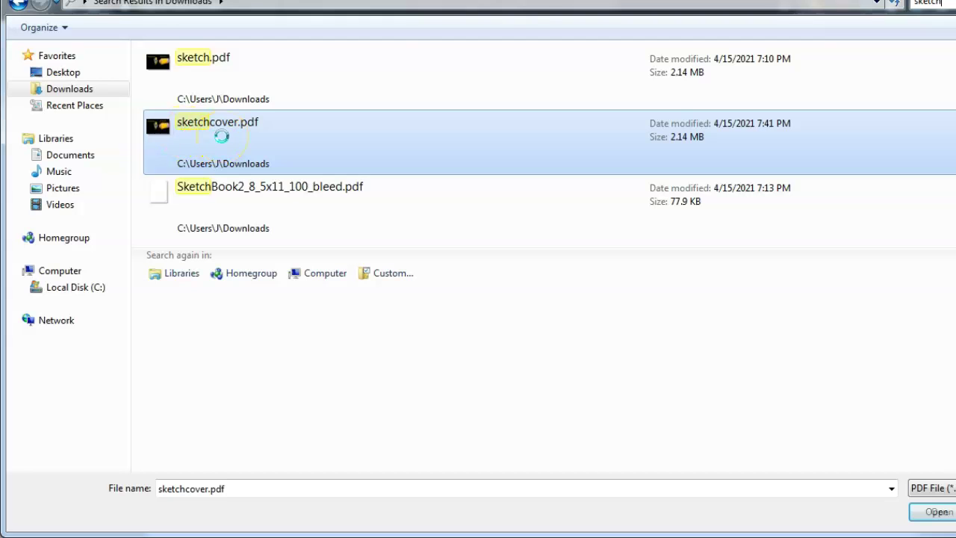
Step: Inspect sketchcover.pdf in Adobe Acrobat Reader DC, close it, and upload that file as the book cover
right_click(222, 137)
click(215, 31)
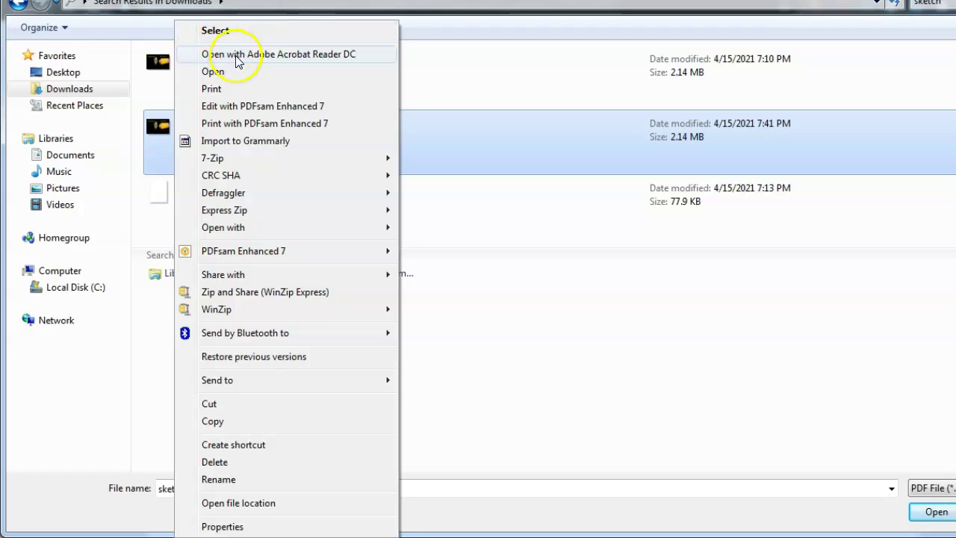
click(237, 56)
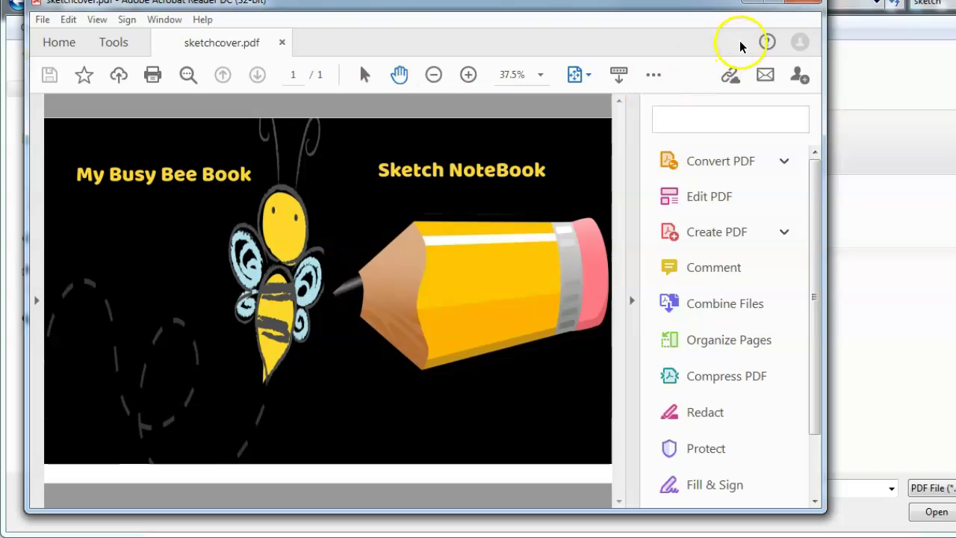
click(800, 4)
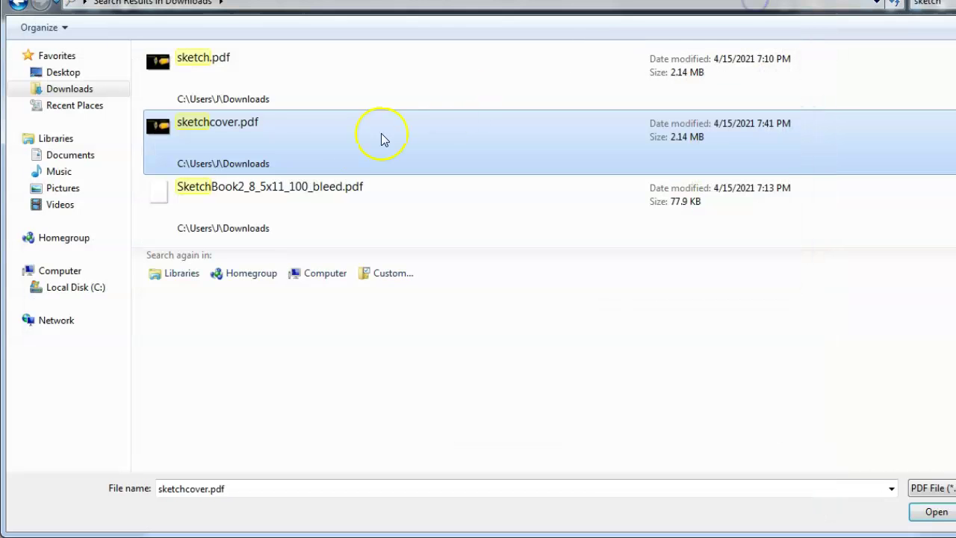
click(926, 513)
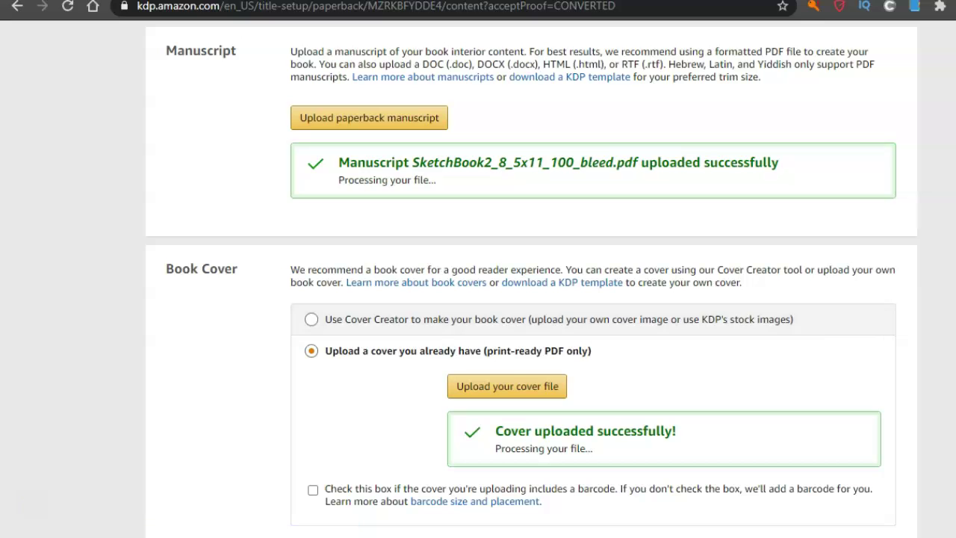
Step: Launch the book previewer for the replaced cover and review the quality check notes on metadata and spine text
scroll(477, 299, down, 2)
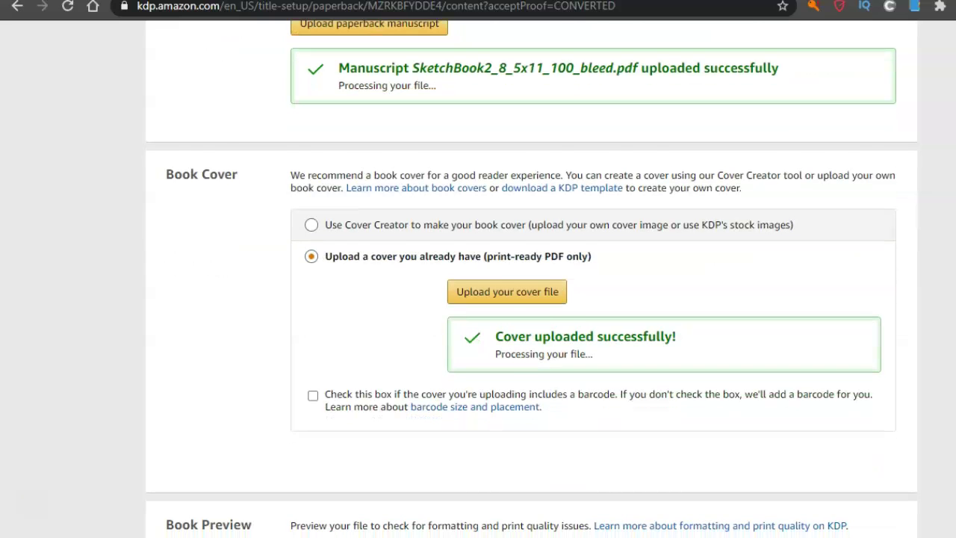
scroll(478, 299, down, 1)
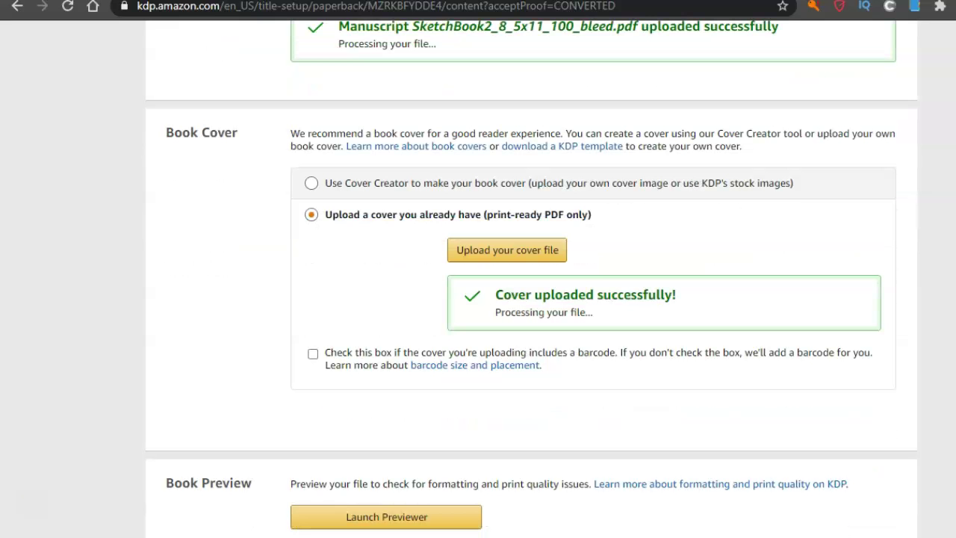
scroll(478, 299, down, 1)
scroll(478, 299, down, 2)
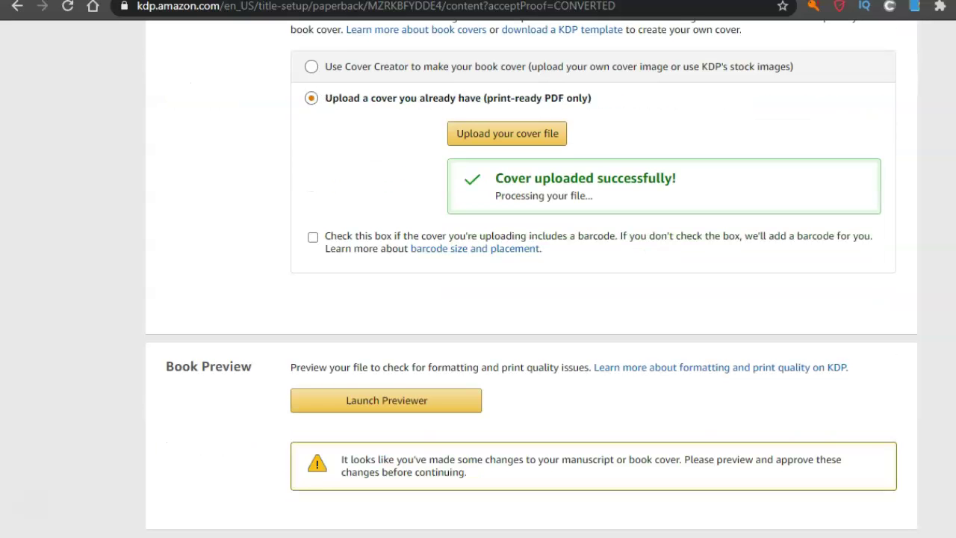
click(413, 405)
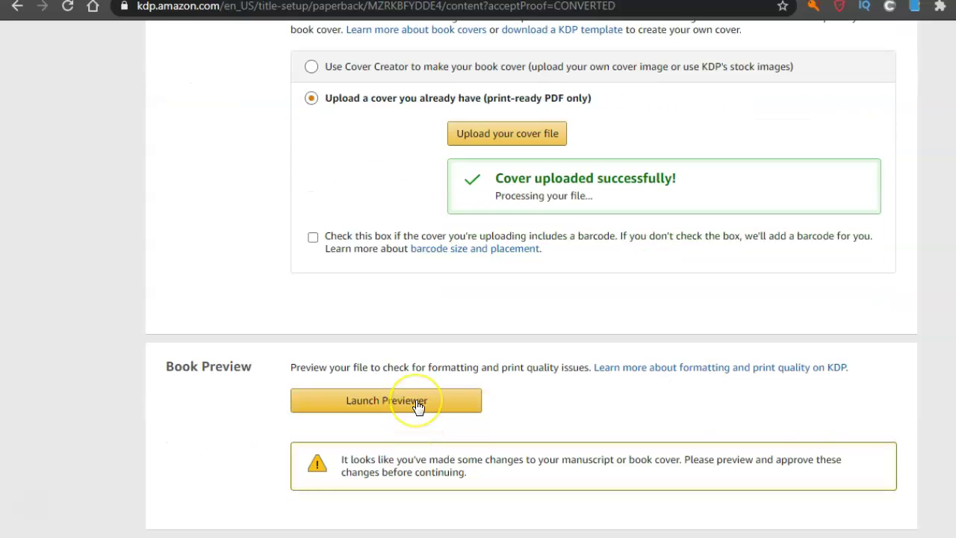
click(418, 404)
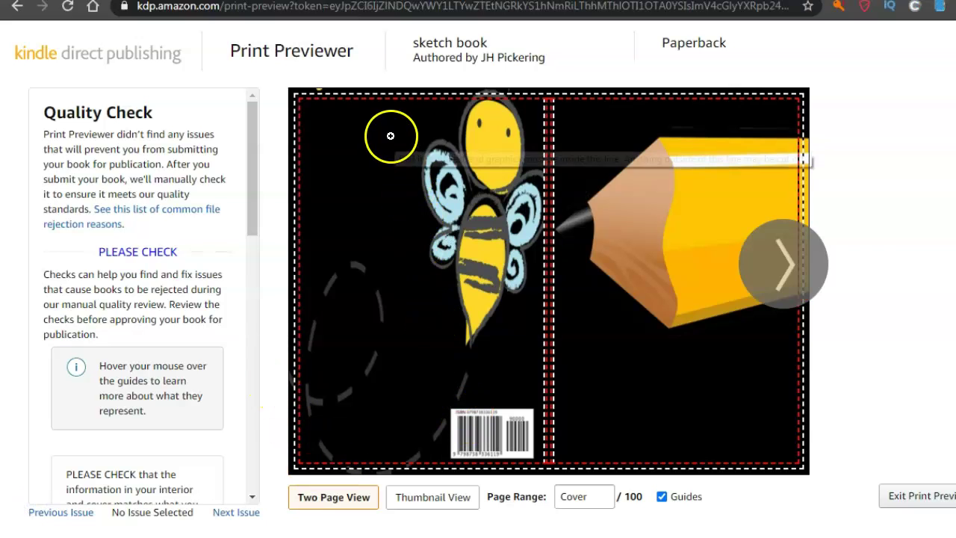
mouse_move(581, 162)
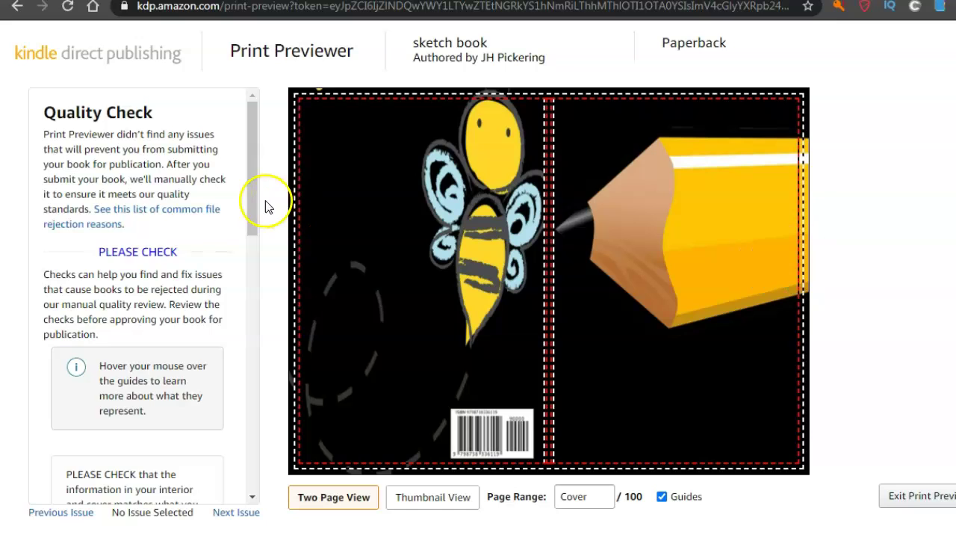
drag(249, 214, 248, 284)
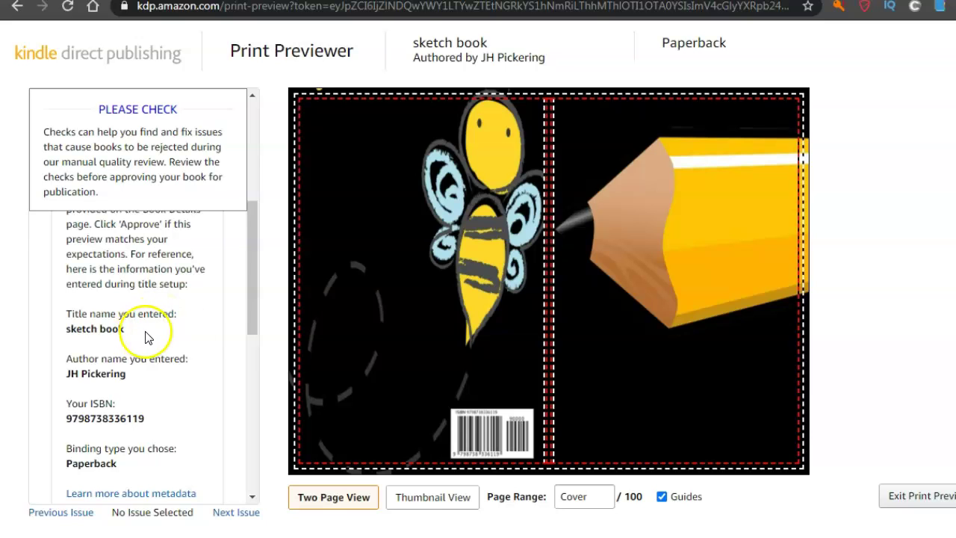
drag(250, 302, 260, 364)
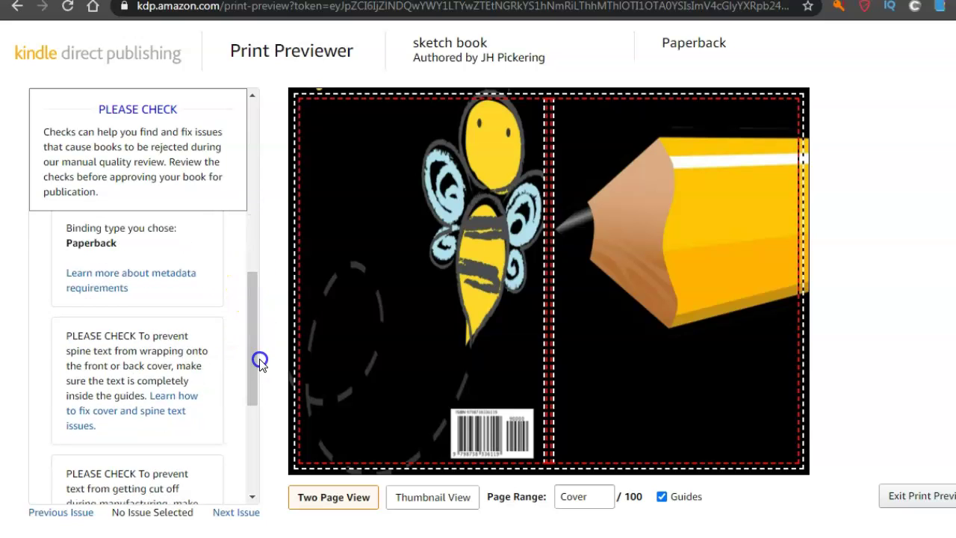
Step: Approve the previewed proof and save the paperback content to continue to rights and pricing
click(954, 496)
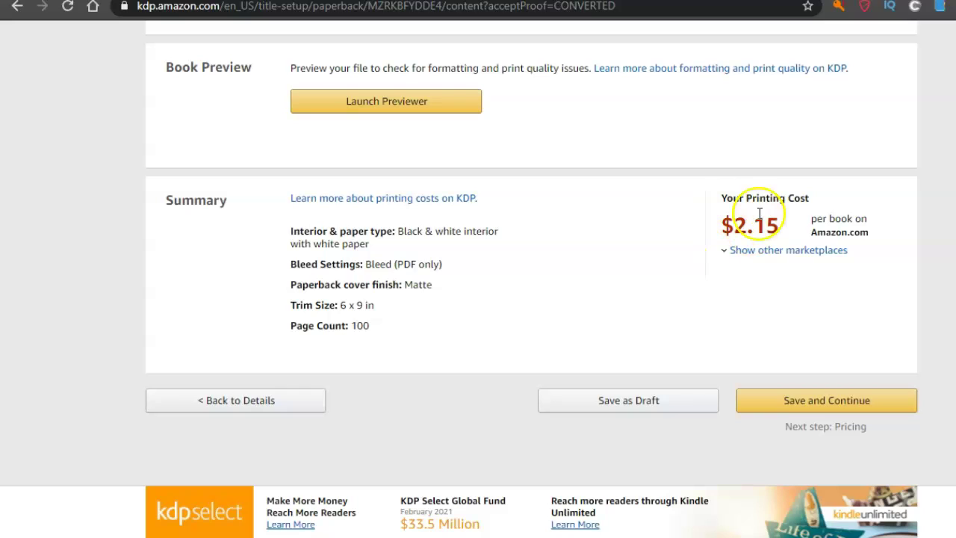
click(873, 410)
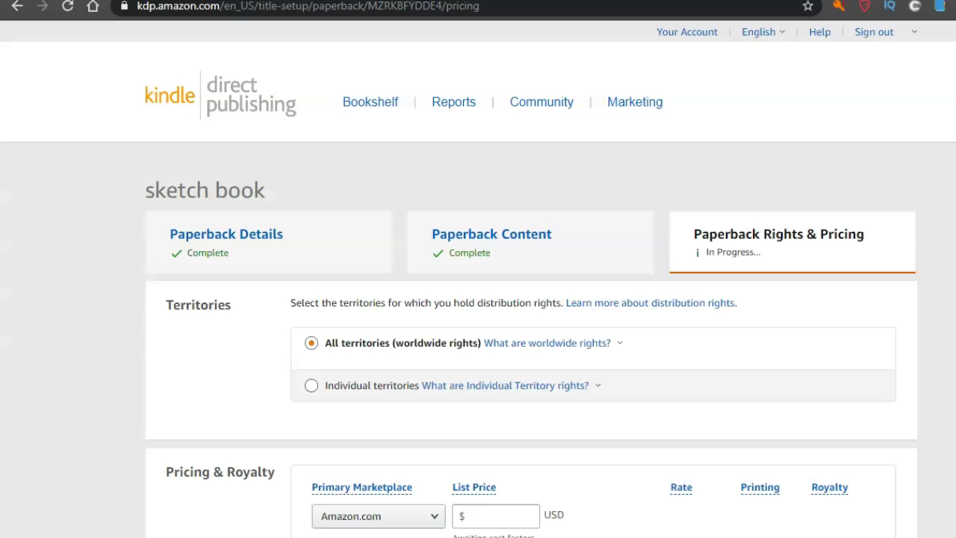
Step: Set the Amazon.com list price to 4.99 USD and enable Expanded Distribution
scroll(478, 281, down, 1)
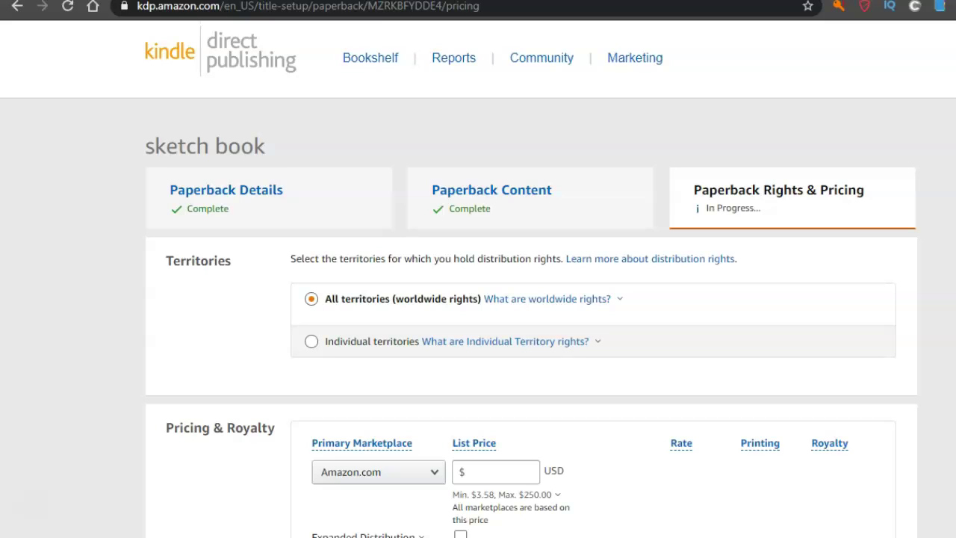
scroll(478, 279, down, 2)
click(498, 374)
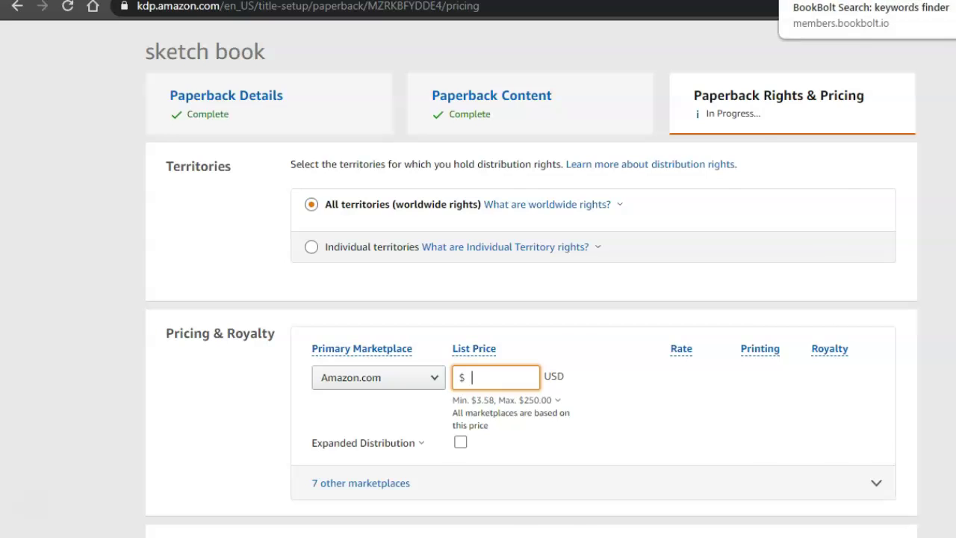
click(828, 1)
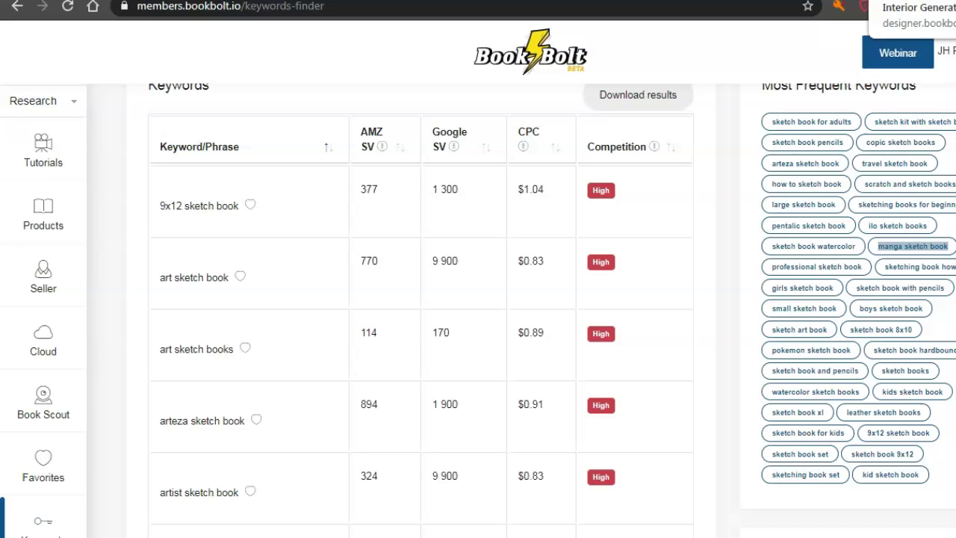
click(892, 1)
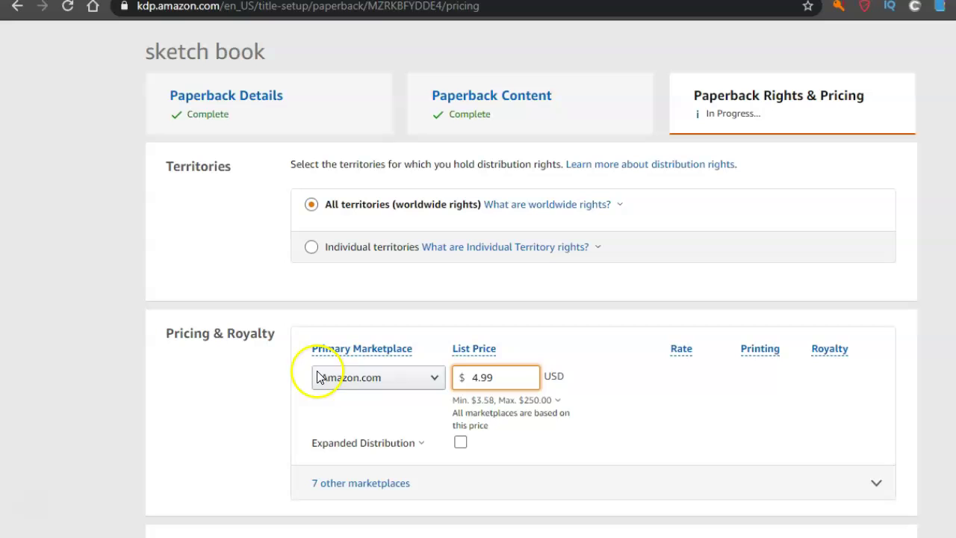
click(569, 451)
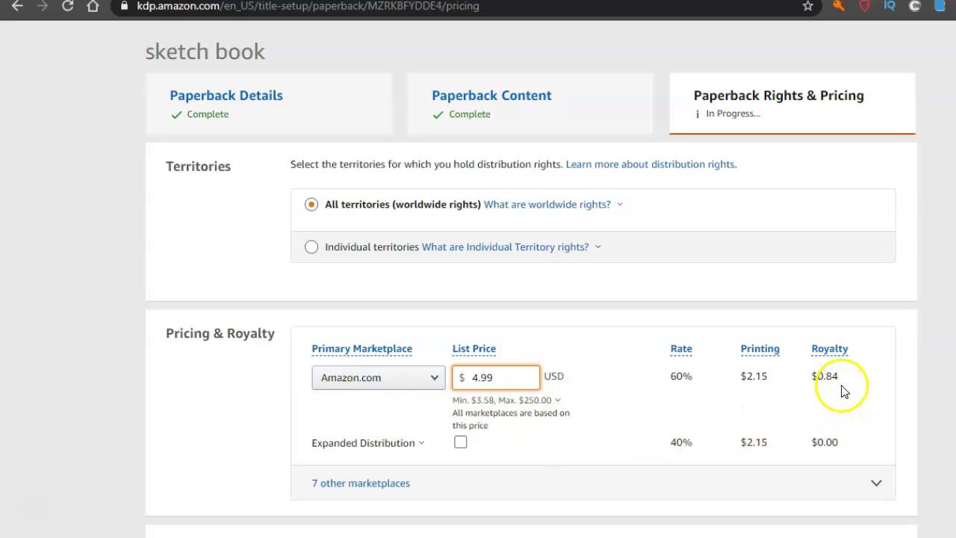
click(460, 444)
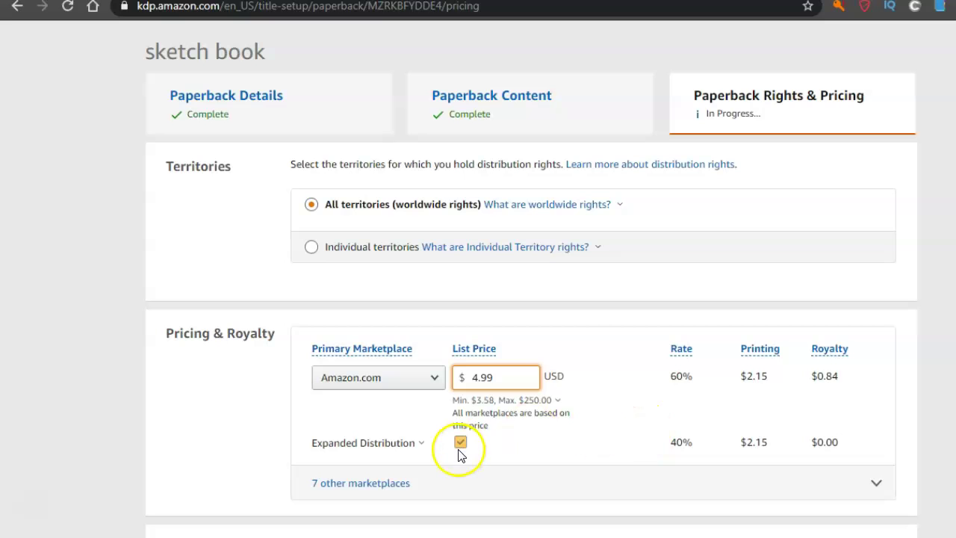
click(460, 443)
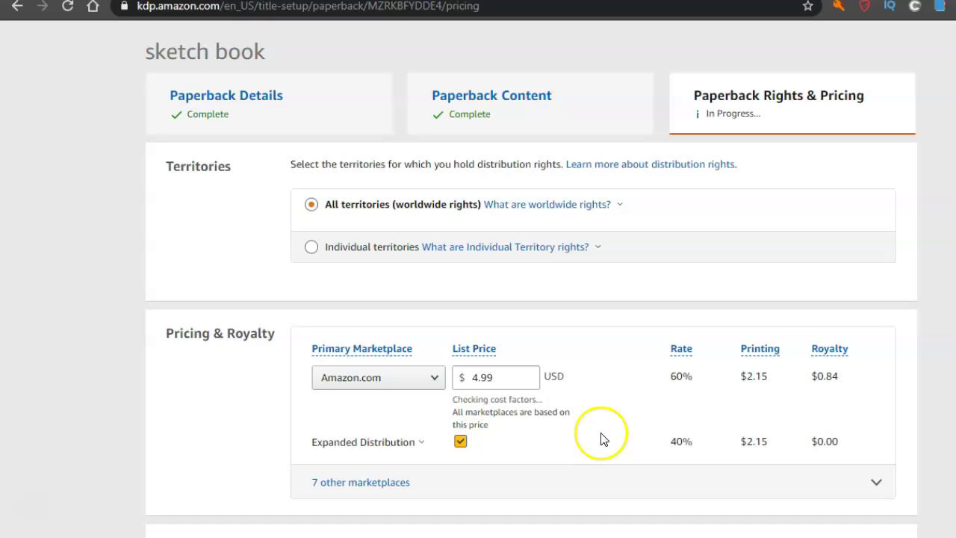
Step: Set the Amazon.com list price of the paperback to 5.99 USD
mouse_move(503, 401)
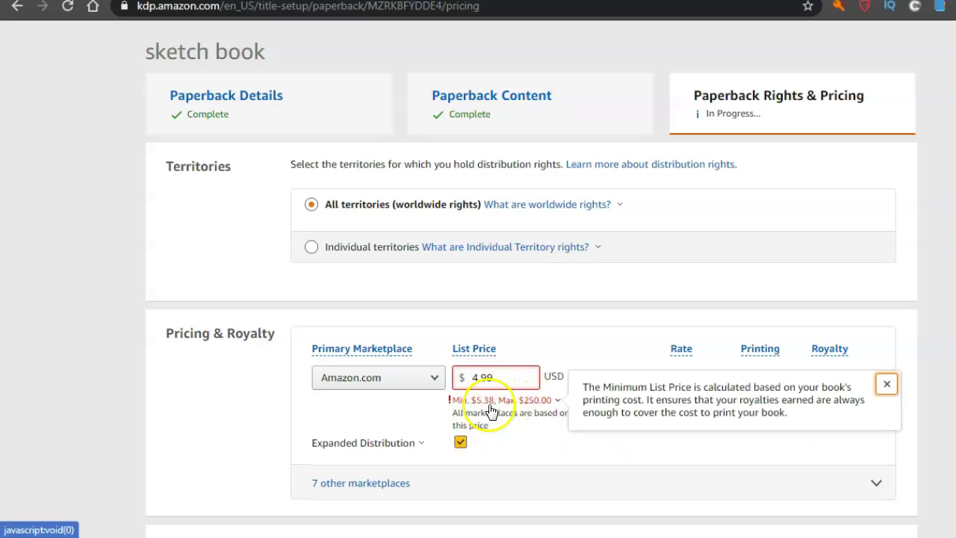
click(479, 378)
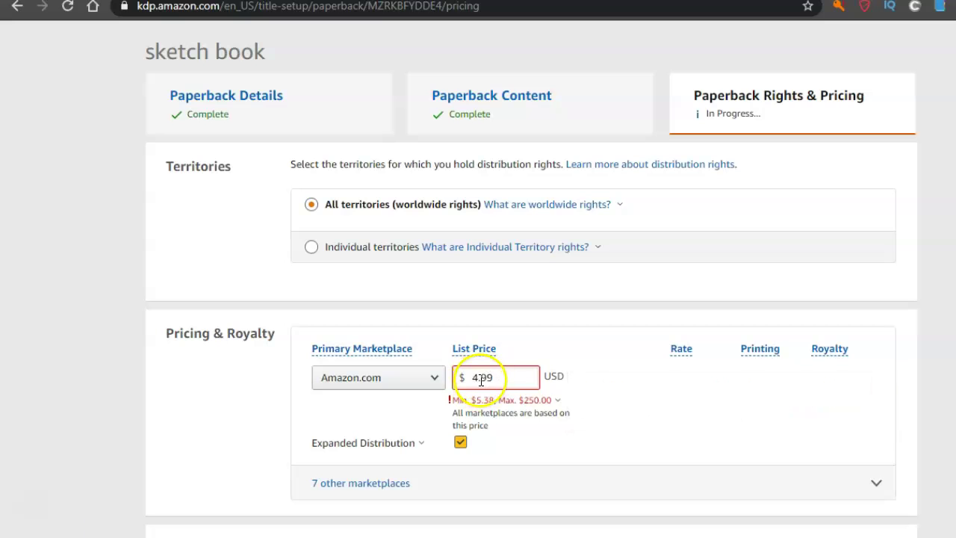
mouse_move(489, 342)
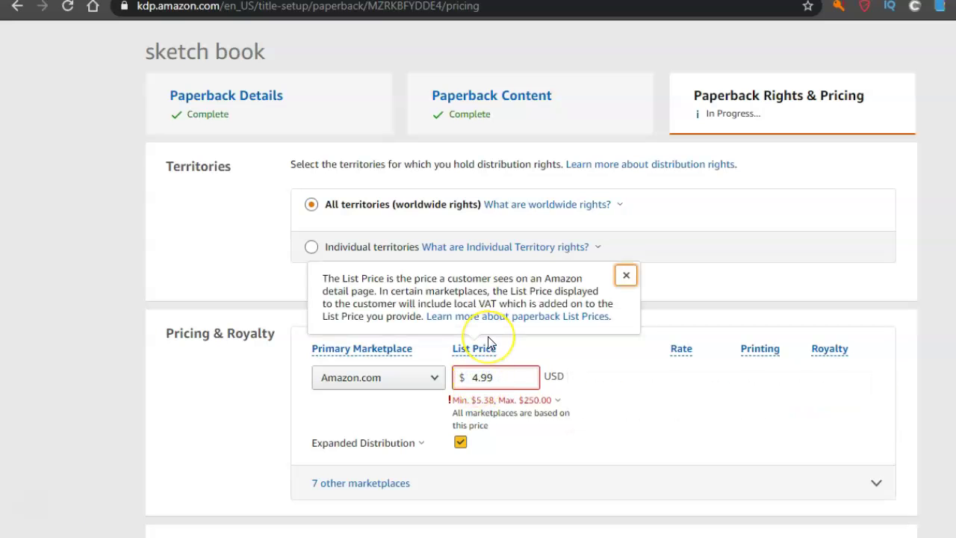
click(479, 377)
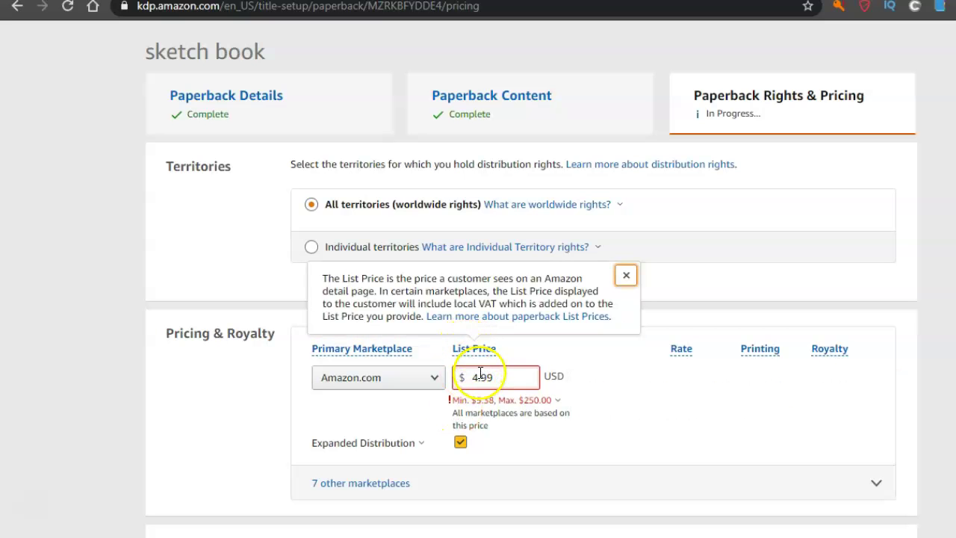
click(479, 377)
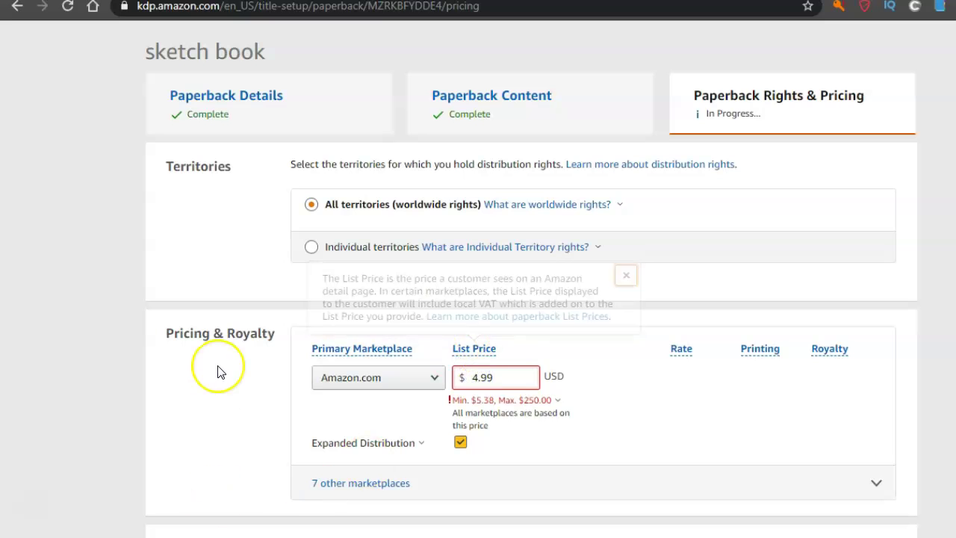
click(481, 376)
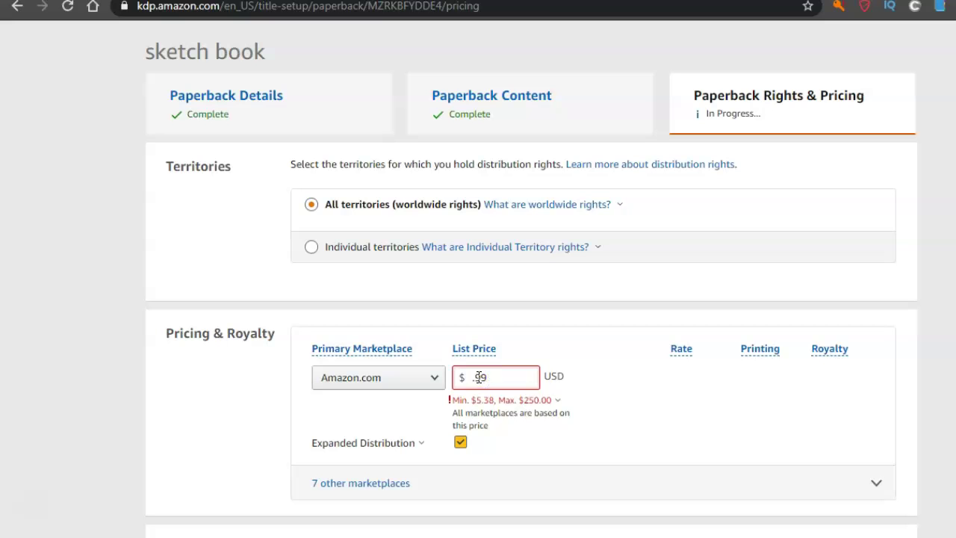
click(530, 415)
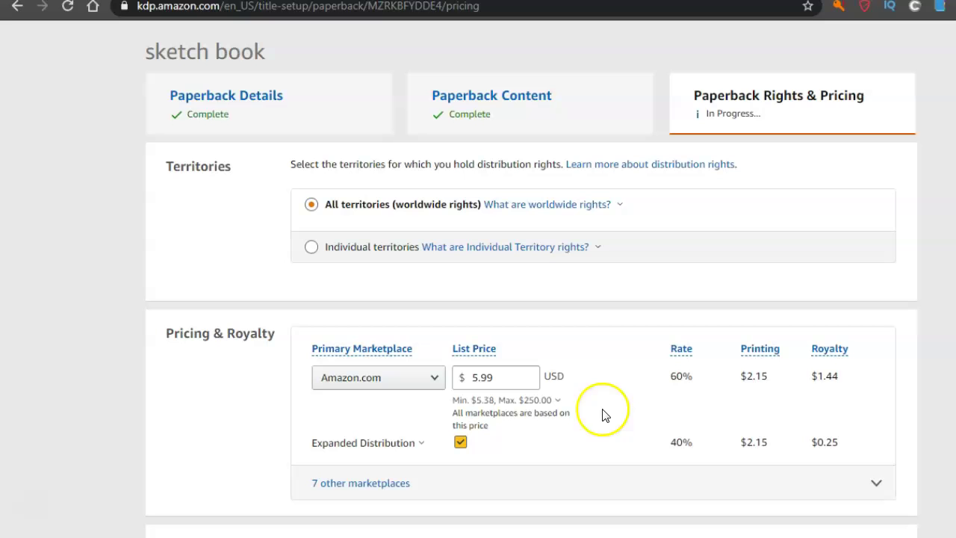
Step: Review the rights, pricing and terms, publish the paperback book, and dismiss the submission notice
scroll(531, 299, down, 1)
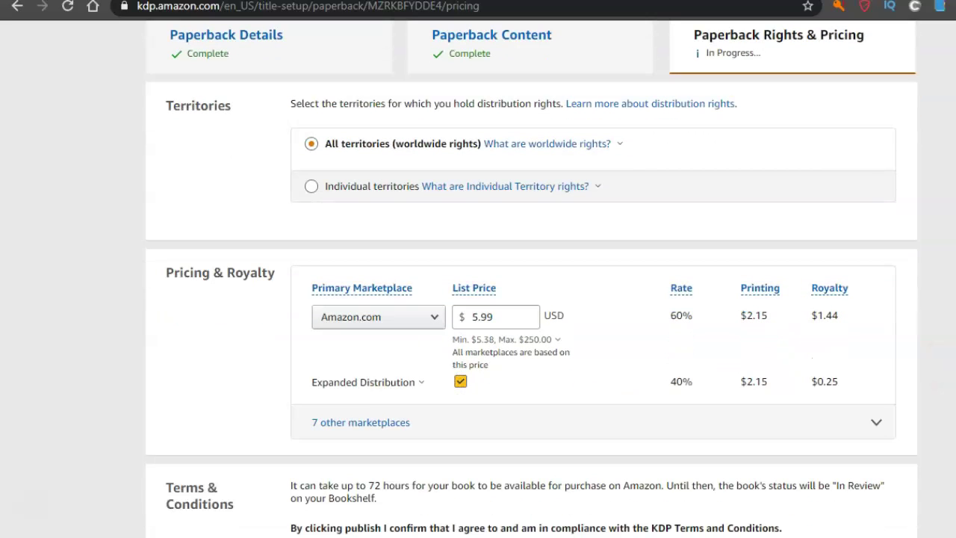
scroll(531, 282, down, 1)
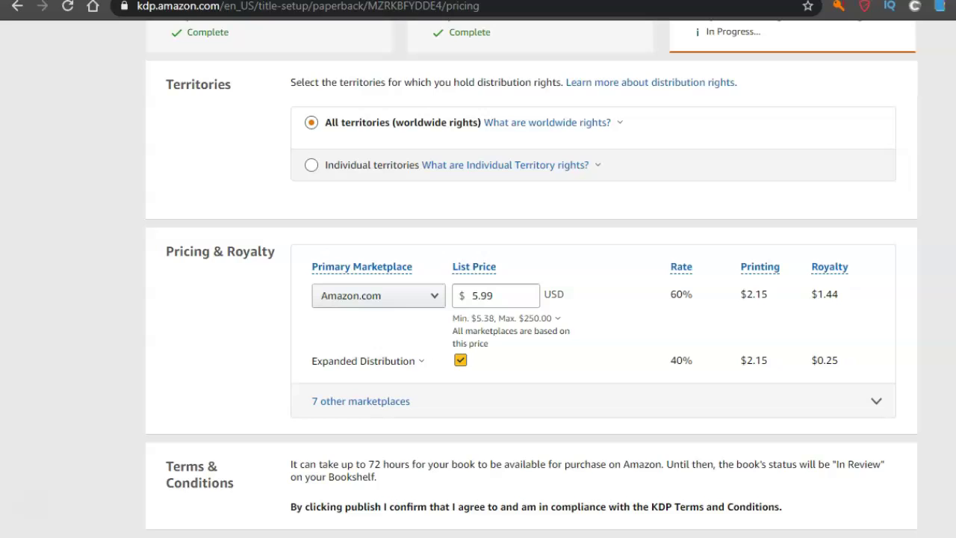
scroll(531, 275, down, 1)
scroll(531, 271, down, 1)
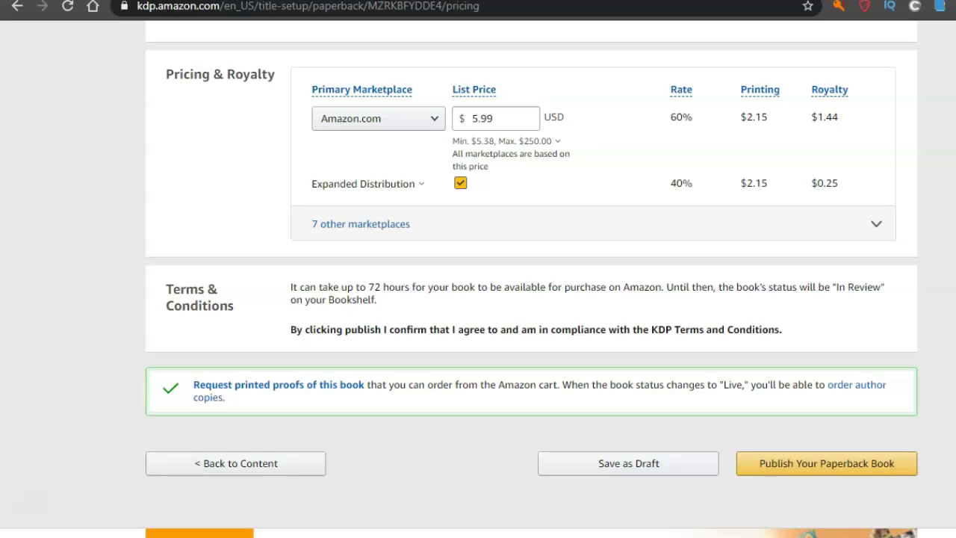
scroll(531, 276, up, 3)
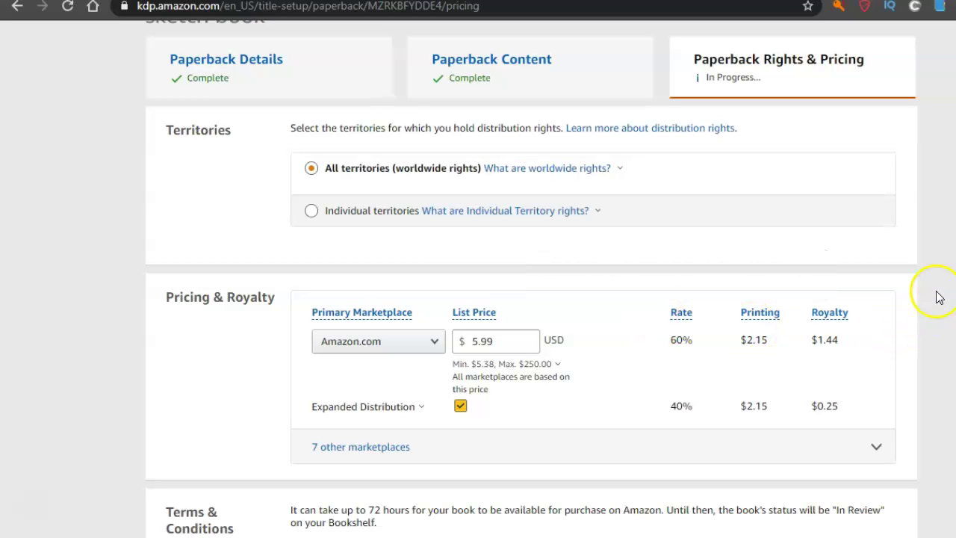
scroll(531, 299, down, 1)
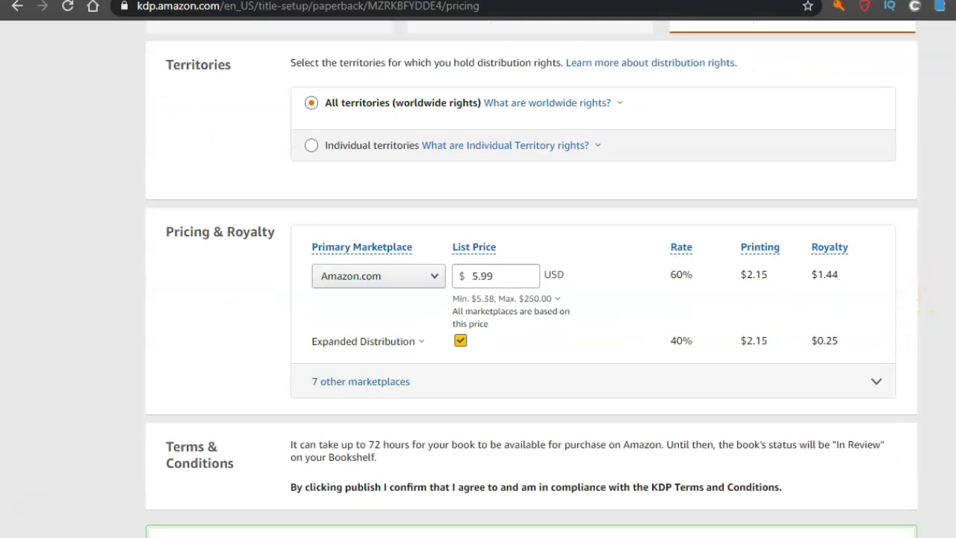
scroll(530, 299, down, 1)
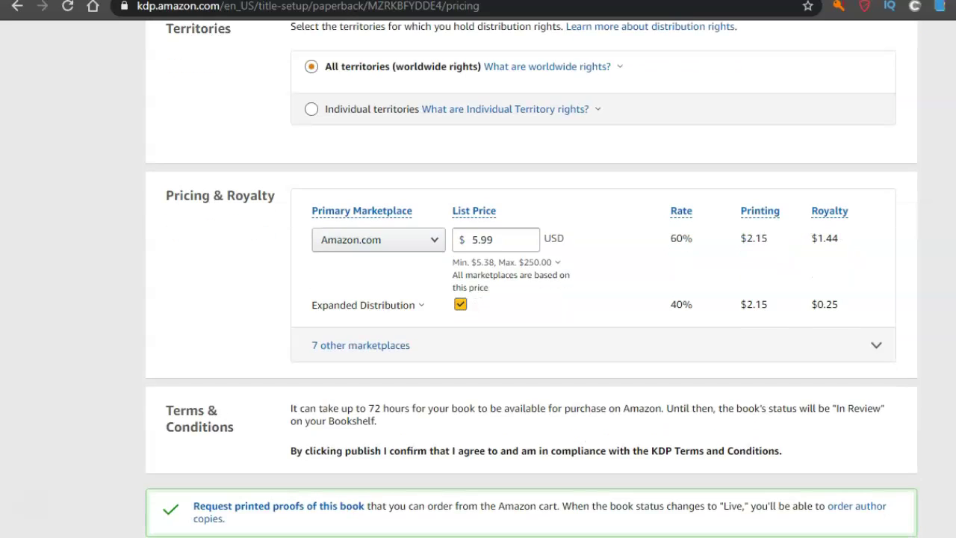
scroll(531, 299, down, 1)
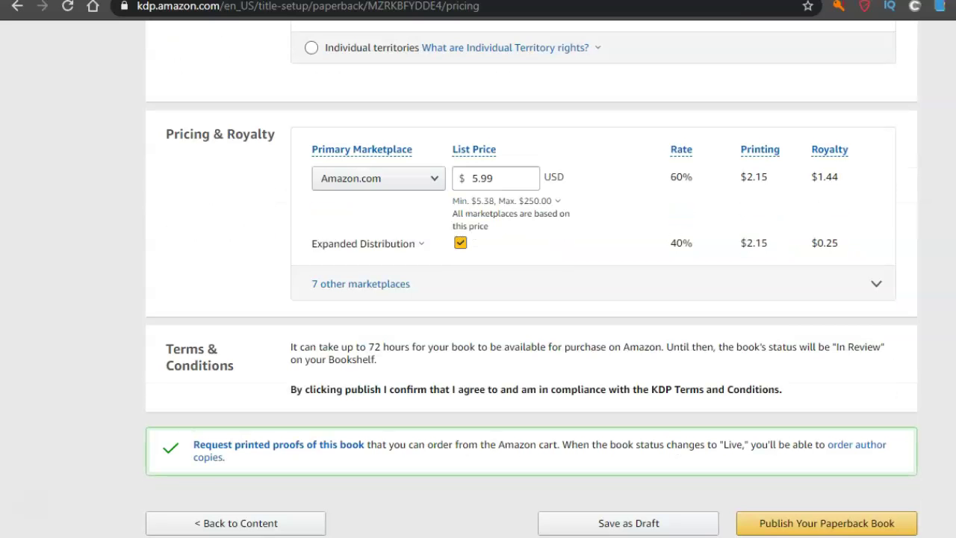
scroll(531, 298, down, 1)
scroll(530, 298, down, 1)
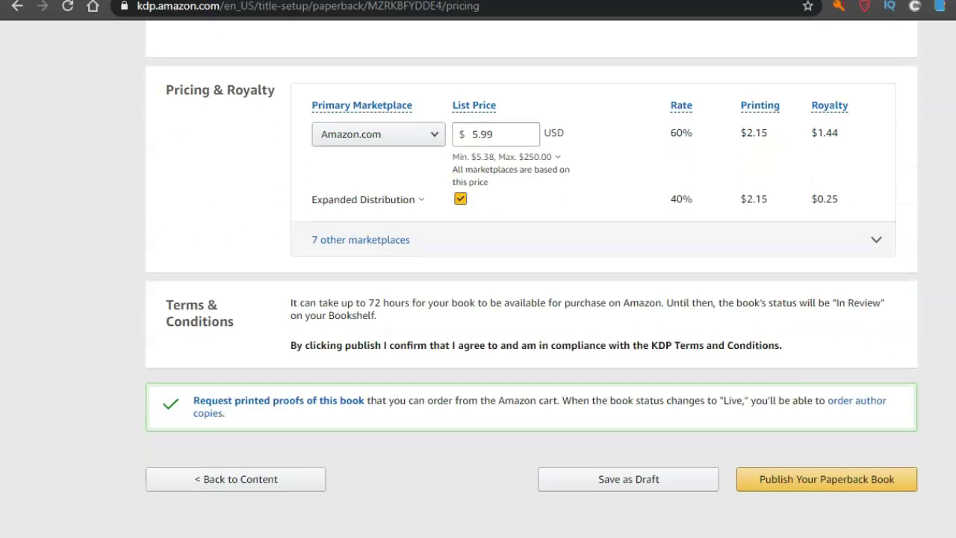
click(788, 479)
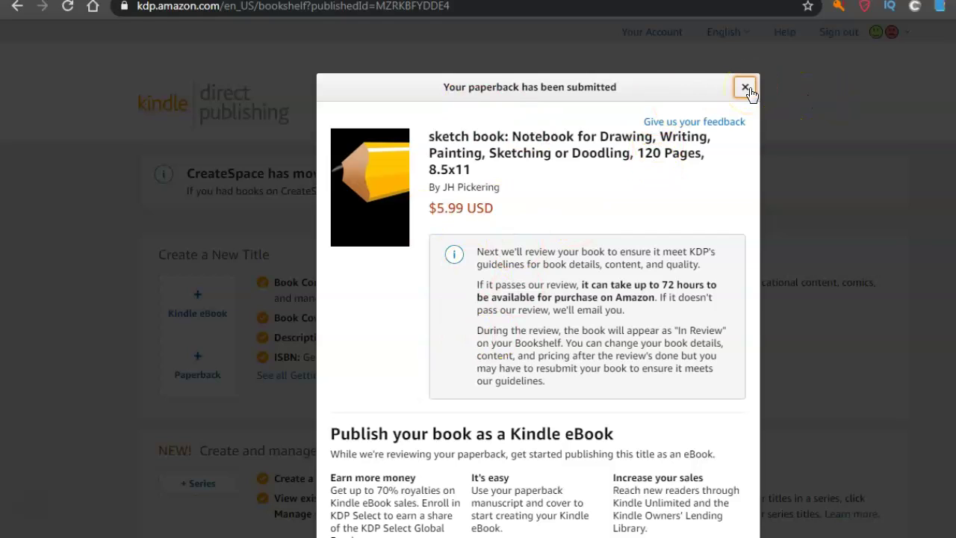
click(658, 154)
click(741, 88)
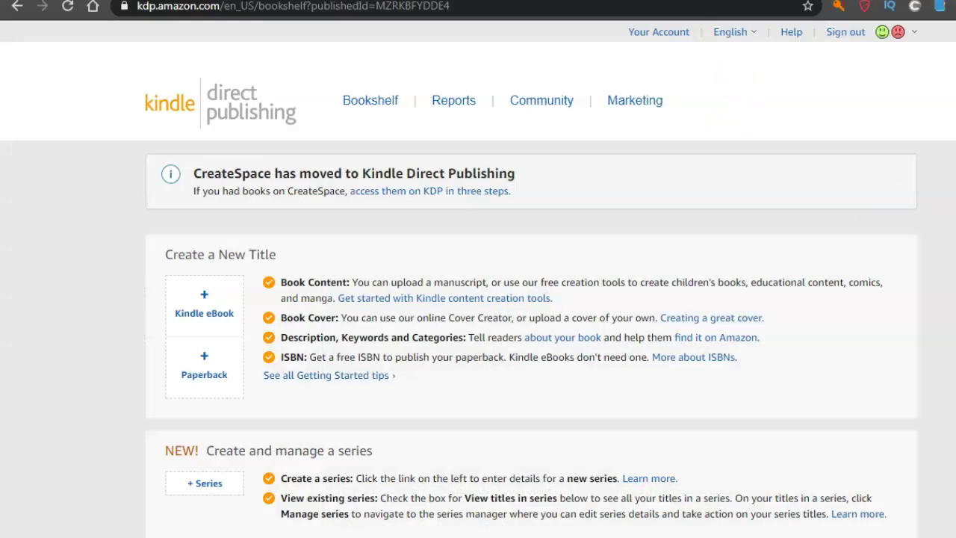
Step: Find the sketch book paperback on the Bookshelf, read its review status explanation, and close it
scroll(478, 299, down, 3)
scroll(478, 299, down, 1)
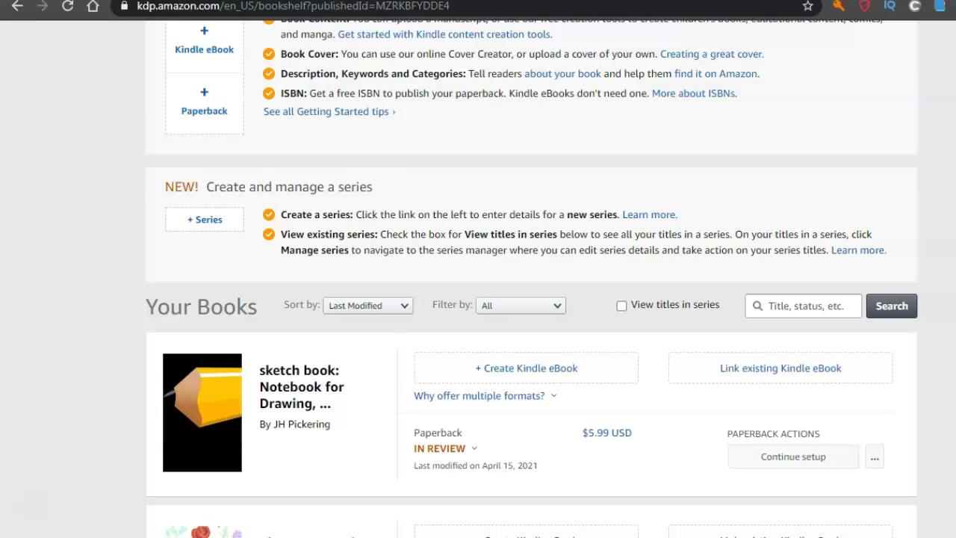
scroll(478, 299, down, 1)
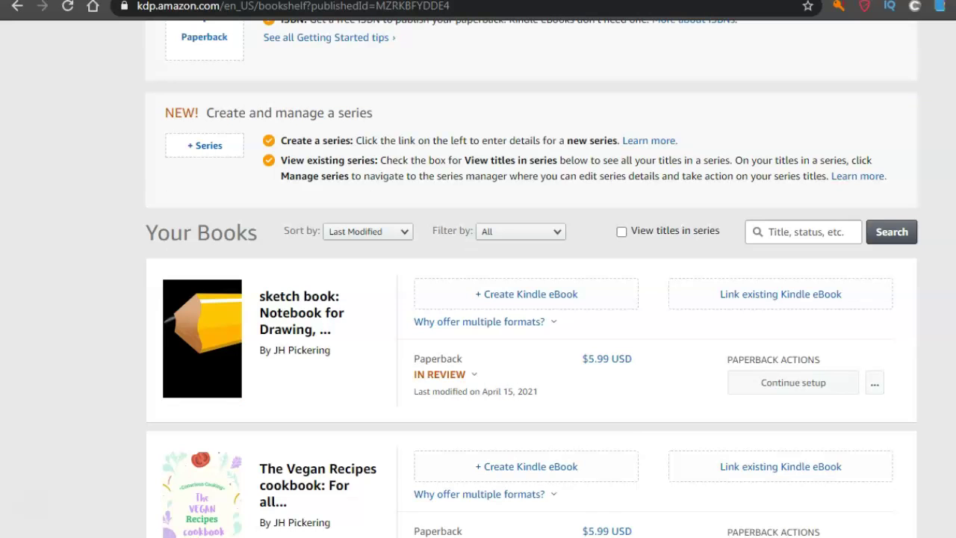
click(460, 376)
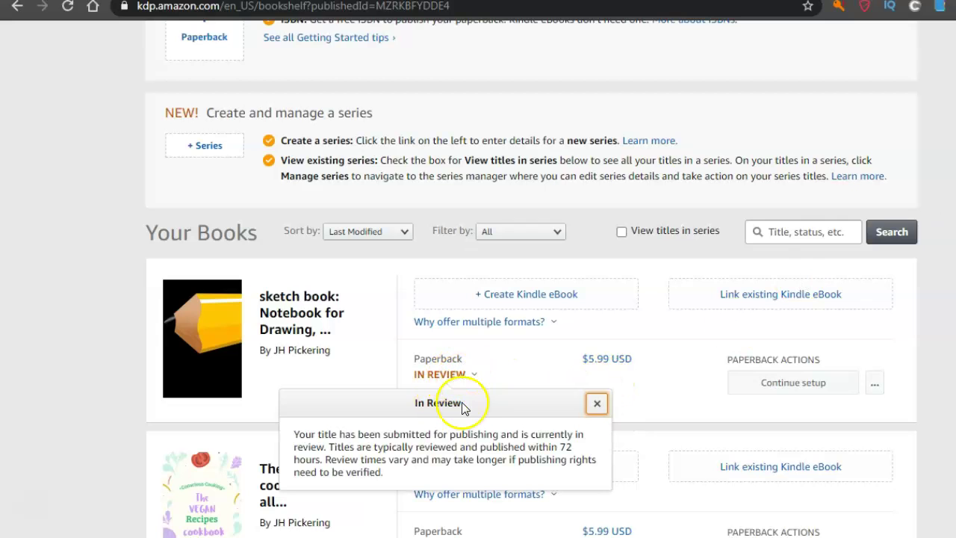
click(548, 333)
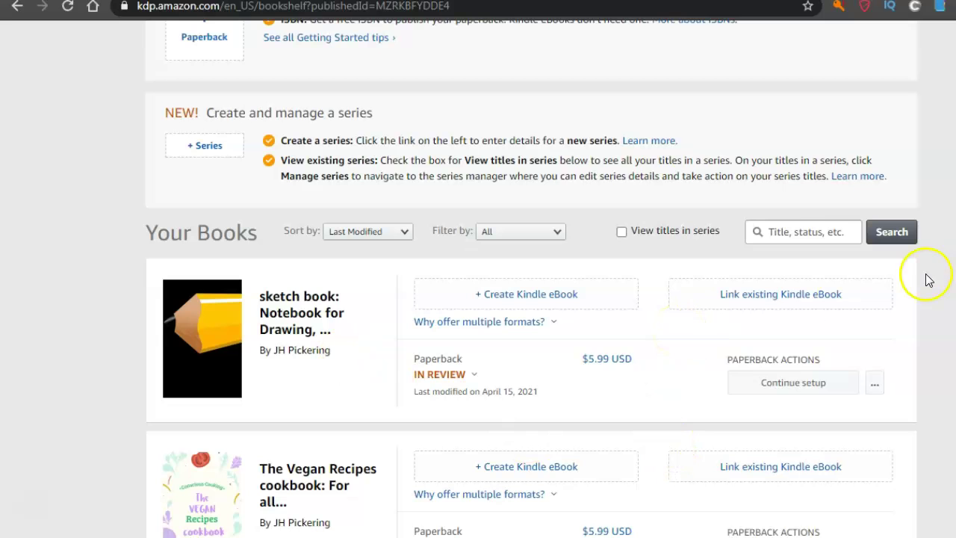
Step: Check the Kindle eBook status details for How To Buy & Store XRP & Bitcoin and look over the neighbouring titles
scroll(926, 277, down, 3)
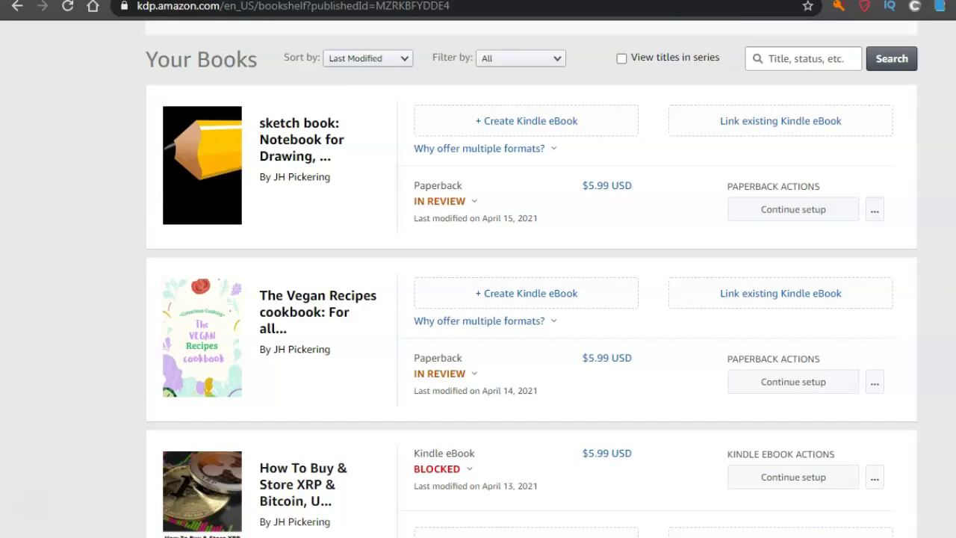
scroll(794, 288, down, 2)
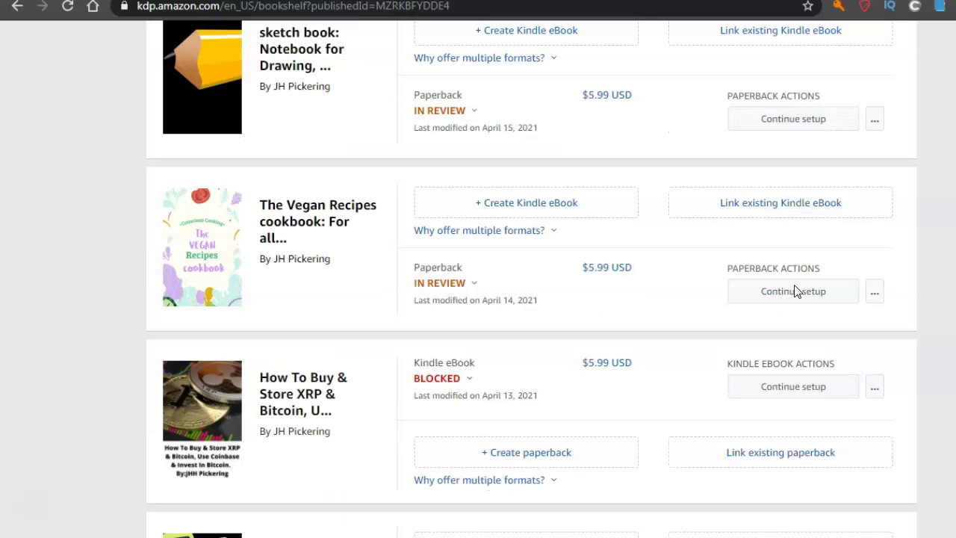
click(446, 377)
click(370, 376)
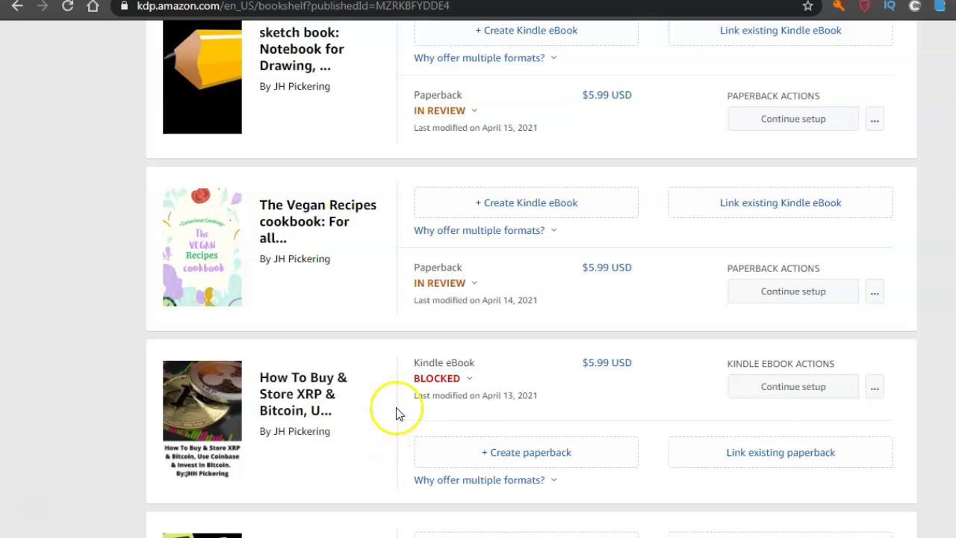
scroll(477, 299, up, 3)
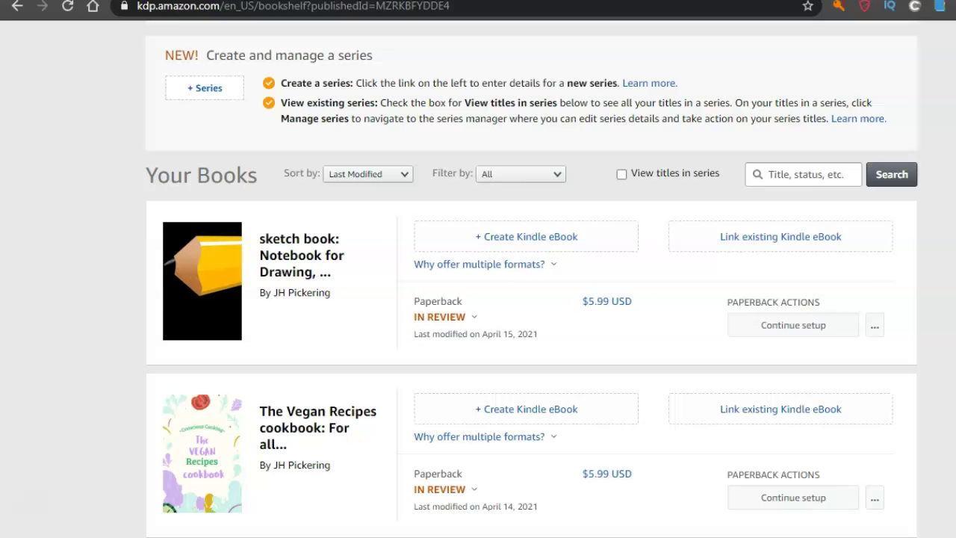
scroll(478, 298, down, 1)
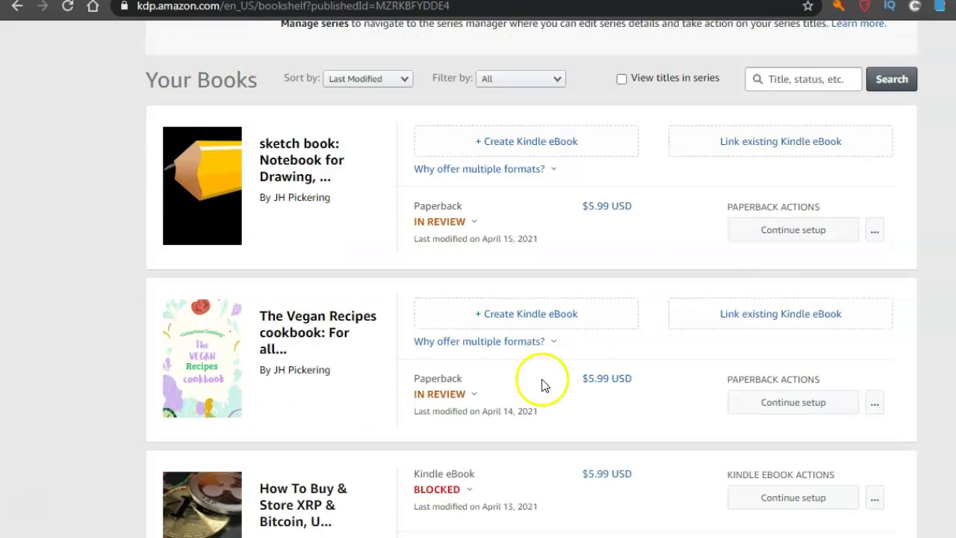